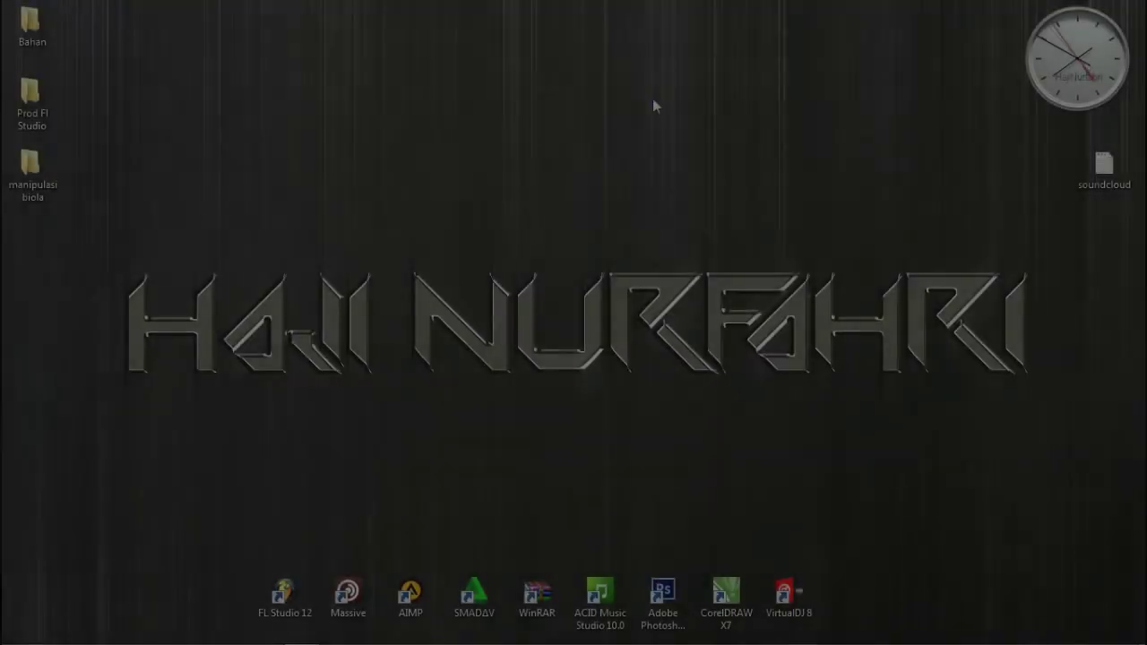
Refresh the desktop, open the manipulasi biola image folder, then return to Photoshop
right_click(638, 66)
left_click(714, 171)
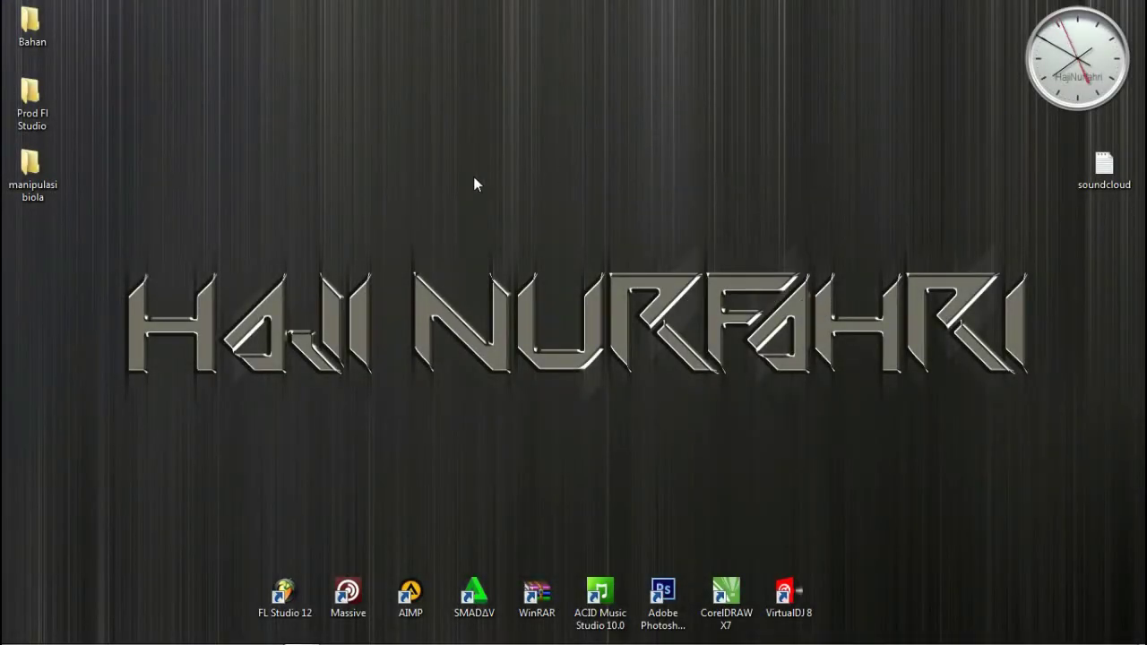
double_click(30, 166)
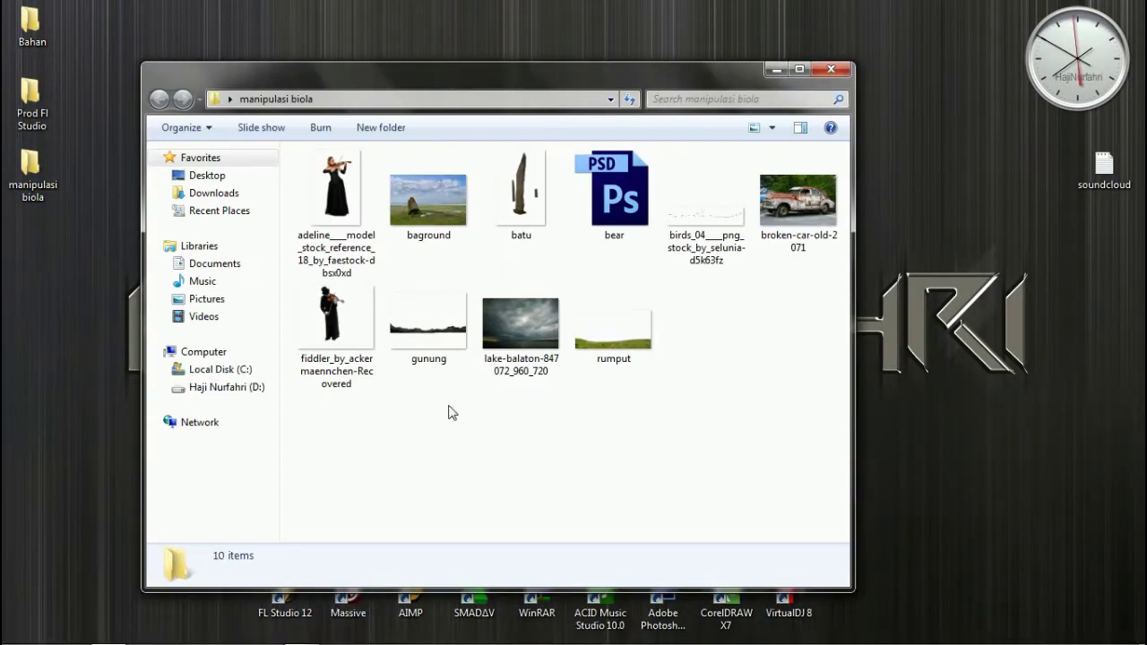
left_click(296, 634)
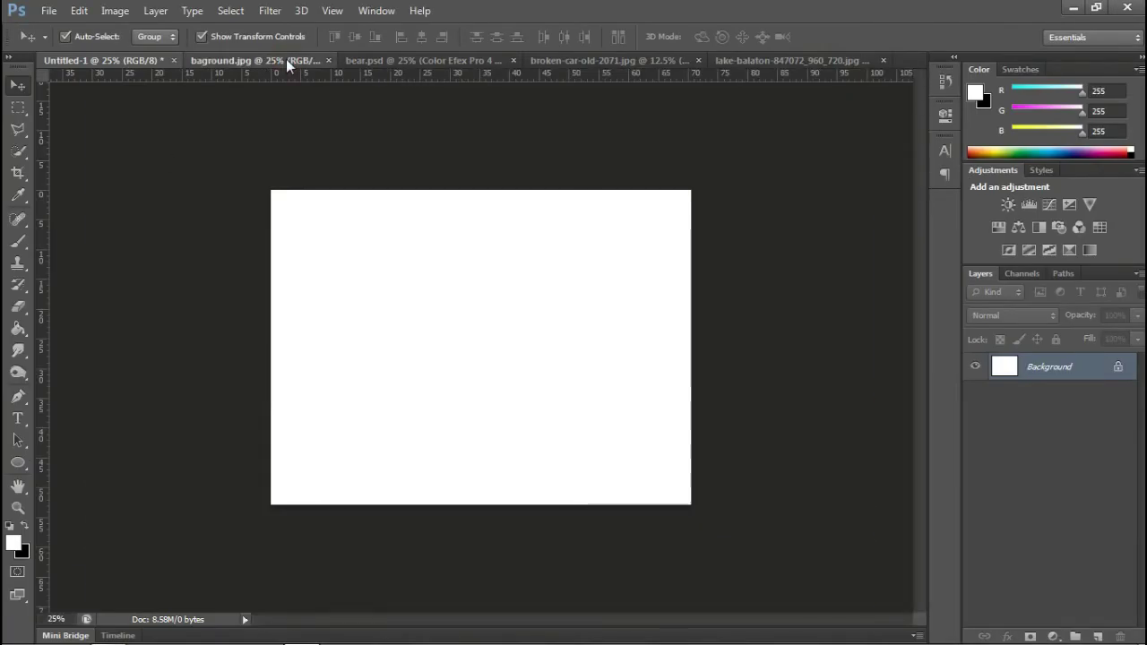
Place the bagroung.jpg standing-stone landscape into Untitled-1 as Layer 1, scaled across the canvas width
left_click(285, 59)
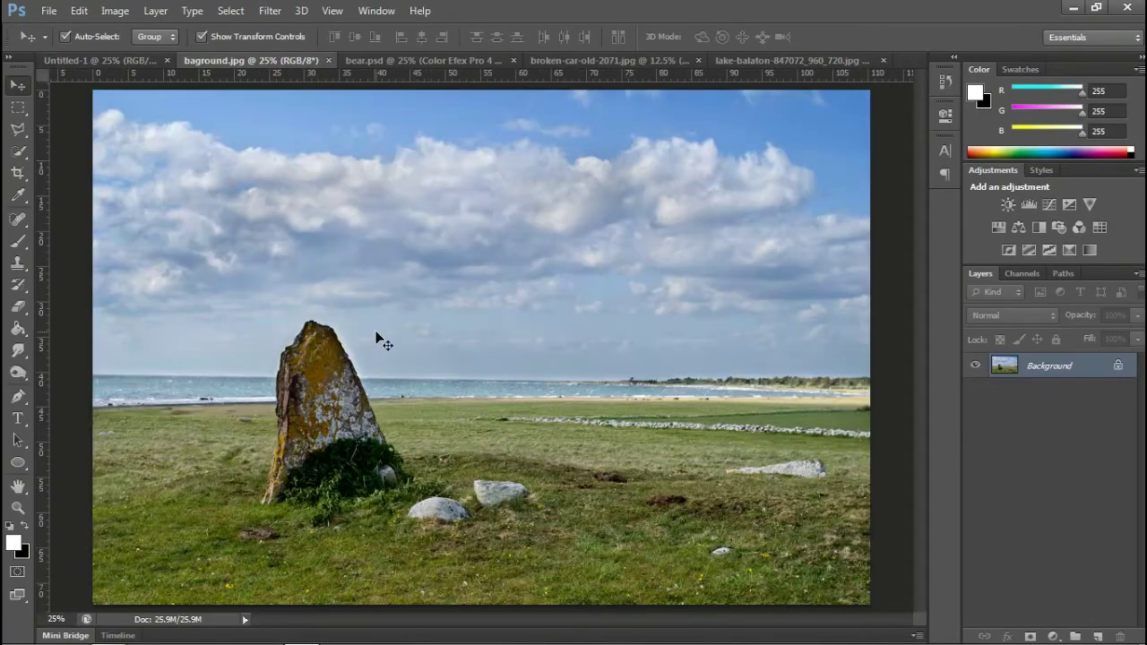
left_click_drag(104, 72, 417, 399)
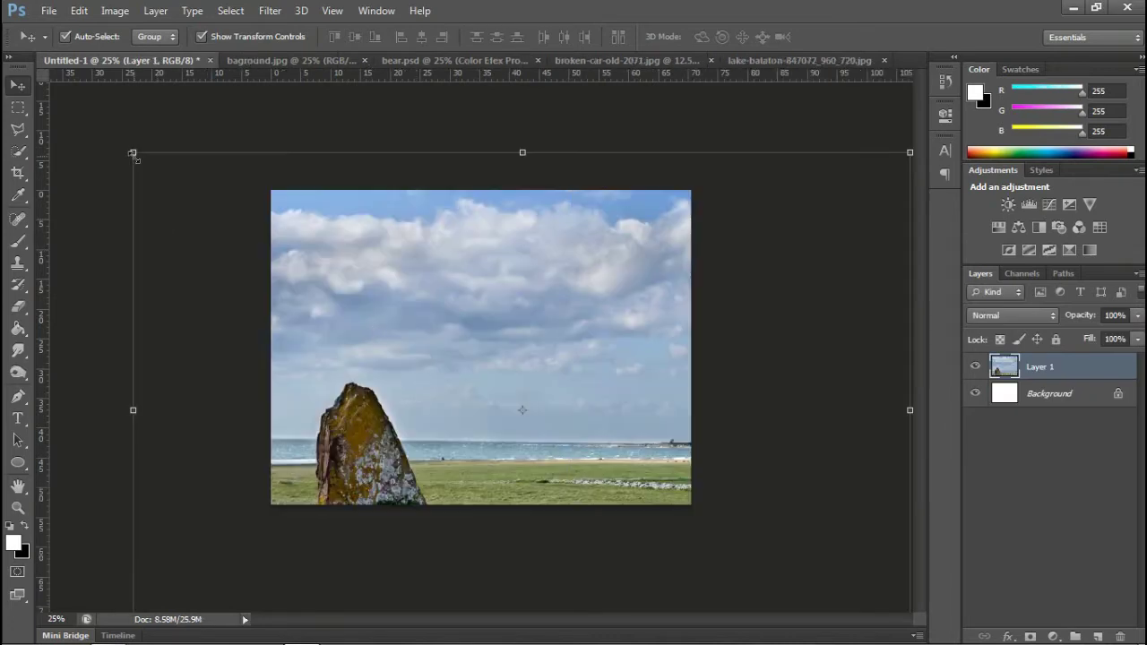
mouse_move(132, 155)
left_mouse_down()
mouse_move(608, 514)
mouse_move(635, 481)
left_mouse_up()
mouse_move(780, 520)
left_mouse_down()
mouse_move(410, 363)
mouse_move(430, 361)
left_mouse_up()
left_click_drag(545, 319, 728, 277)
mouse_move(482, 222)
left_mouse_down()
mouse_move(479, 260)
mouse_move(476, 234)
left_mouse_up()
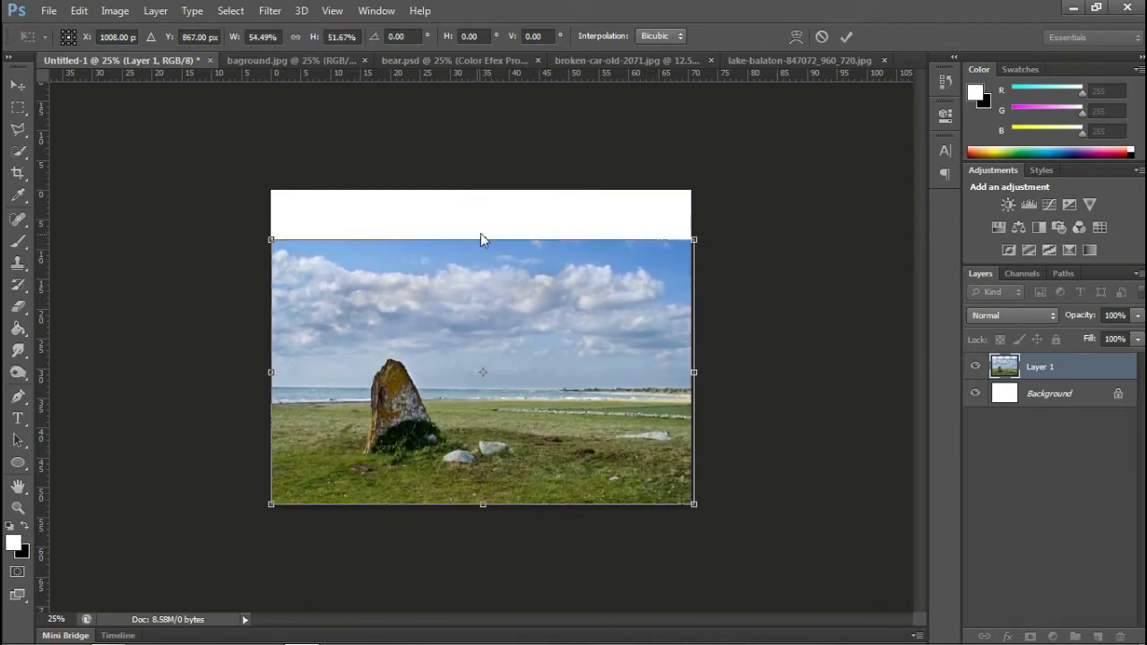
left_click(842, 38)
Add a layer mask to Layer 1 and paint out the sky and sea with a large soft brush
left_click(821, 285)
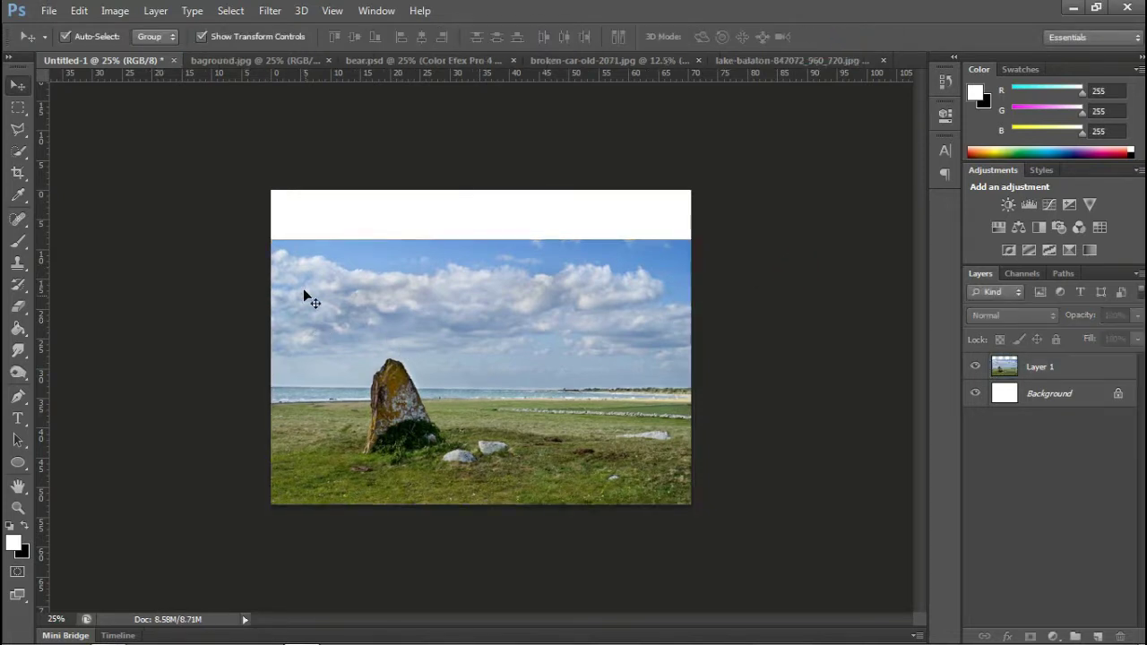
left_click(1009, 374)
left_click(1029, 636)
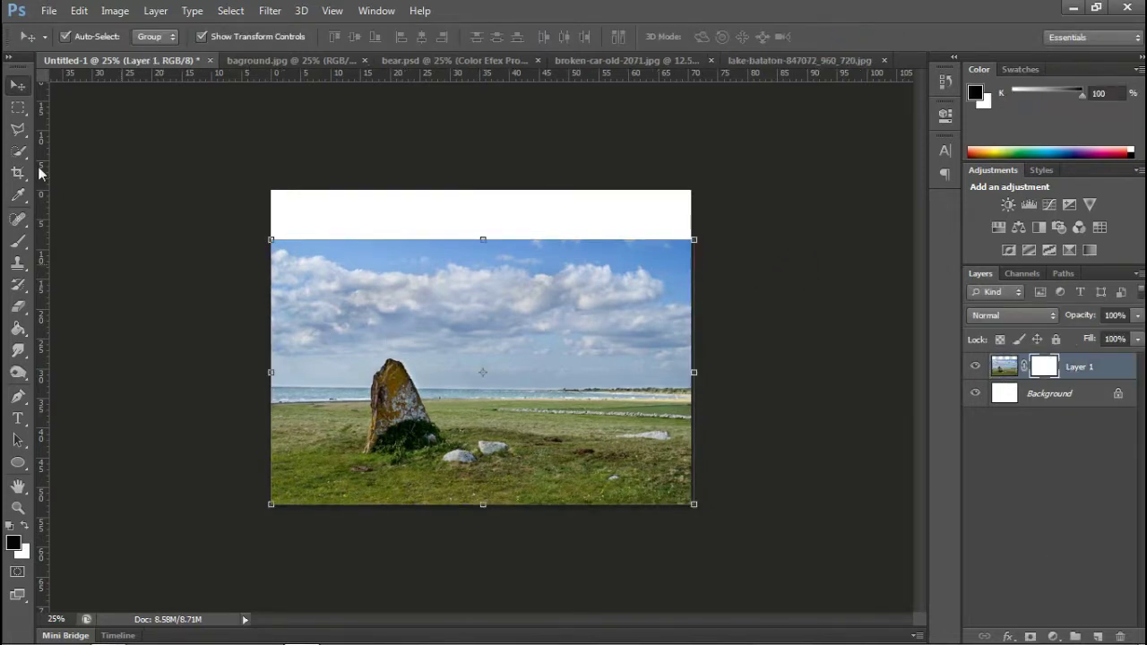
left_click(15, 248)
left_click(84, 238)
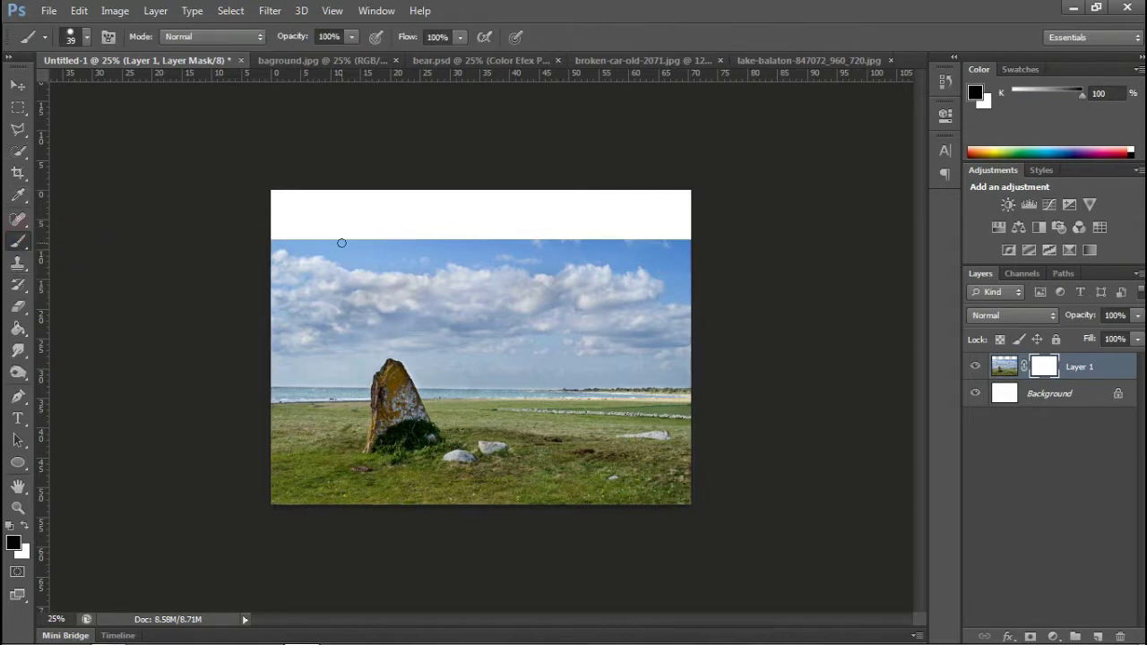
right_click(340, 243)
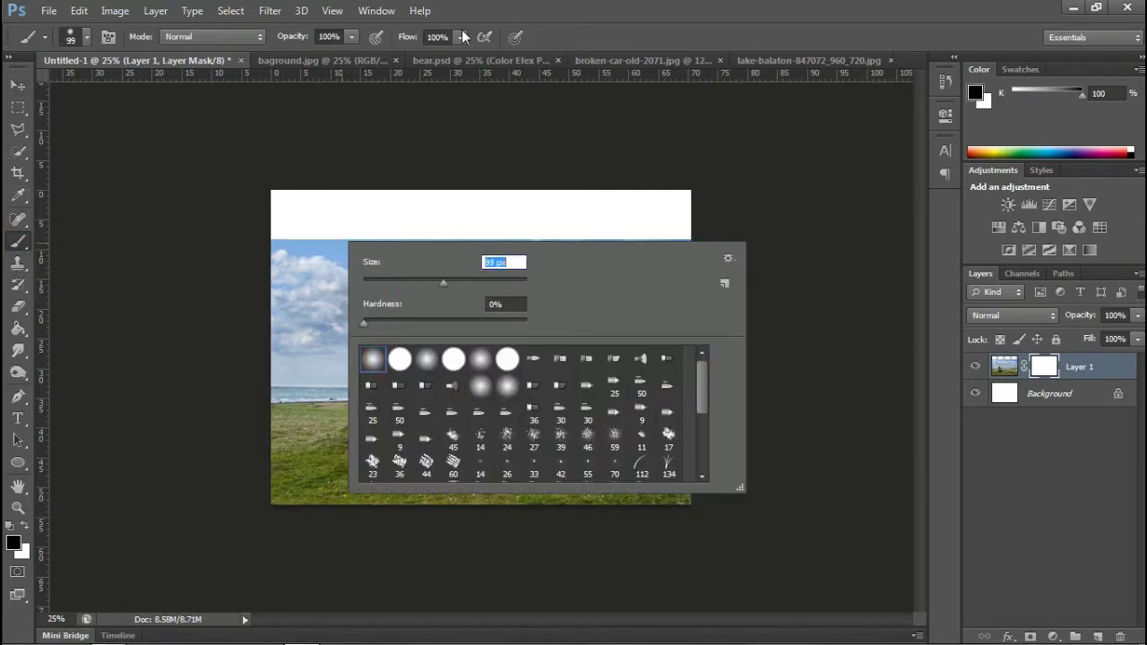
left_click(550, 7)
key("bracketright")
key("bracketright")
key("bracketright")
mouse_move(289, 248)
left_mouse_down()
mouse_move(391, 225)
mouse_move(602, 299)
mouse_move(581, 384)
mouse_move(471, 364)
mouse_move(249, 389)
mouse_move(368, 343)
mouse_move(459, 394)
left_mouse_up()
Zoom in and refine the mask around the stone, restoring its faded parts and cleaning edge halos
right_click(502, 394)
key("Escape")
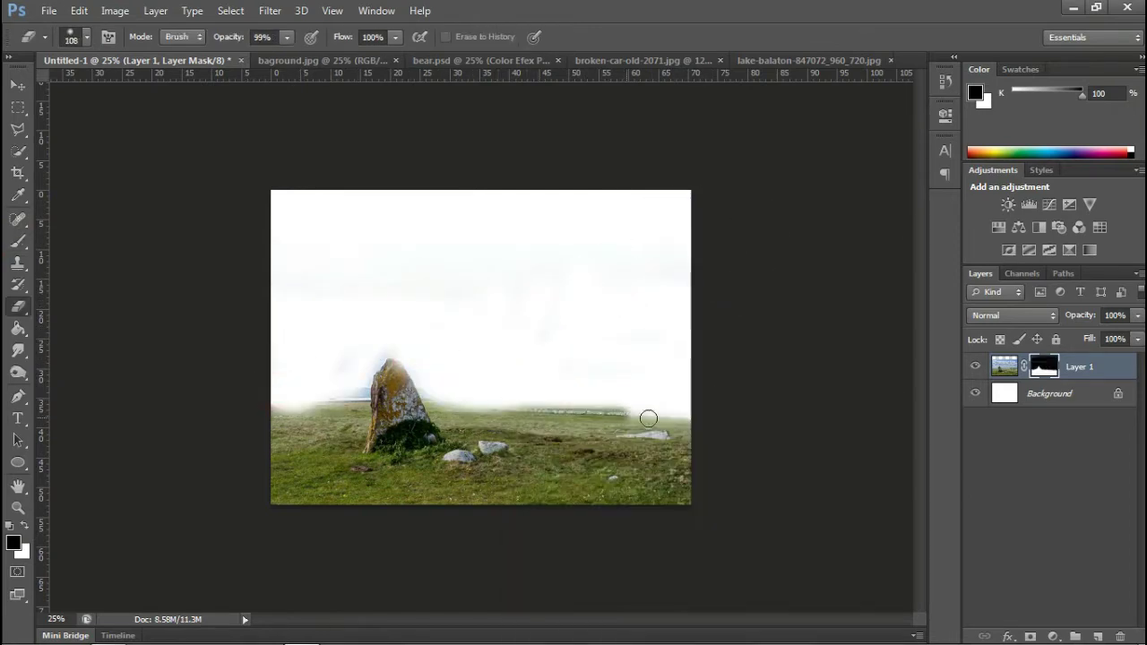
scroll(640, 451, "up", 2)
key("e")
left_click_drag(362, 435, 340, 383)
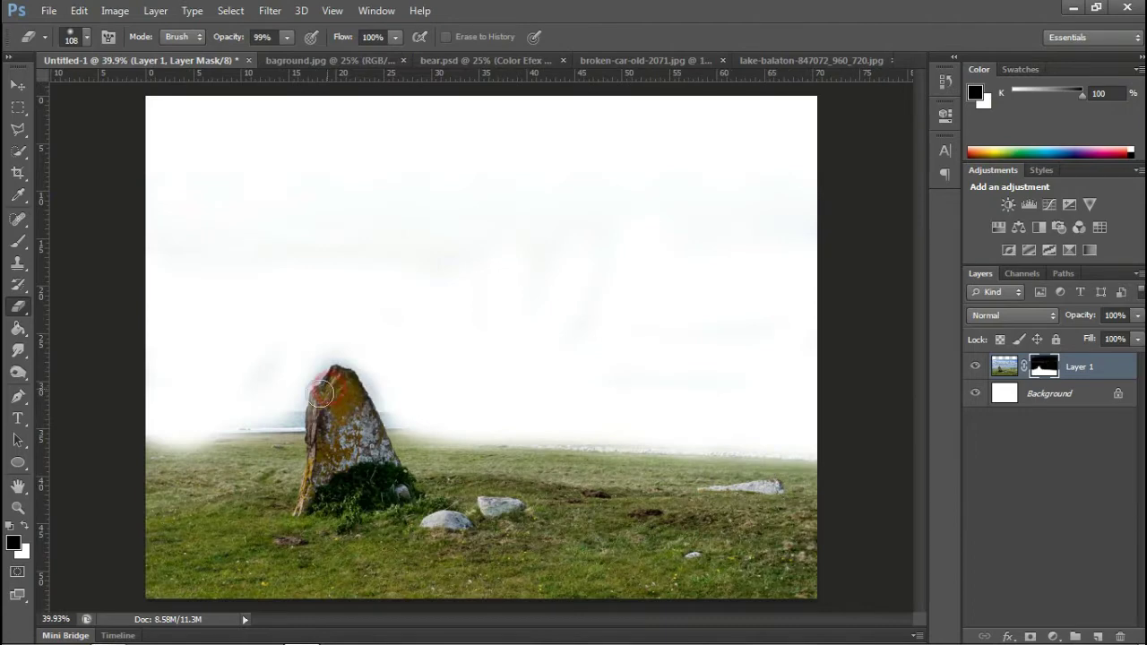
scroll(266, 405, "up", 2)
key("b")
left_click_drag(209, 404, 293, 418)
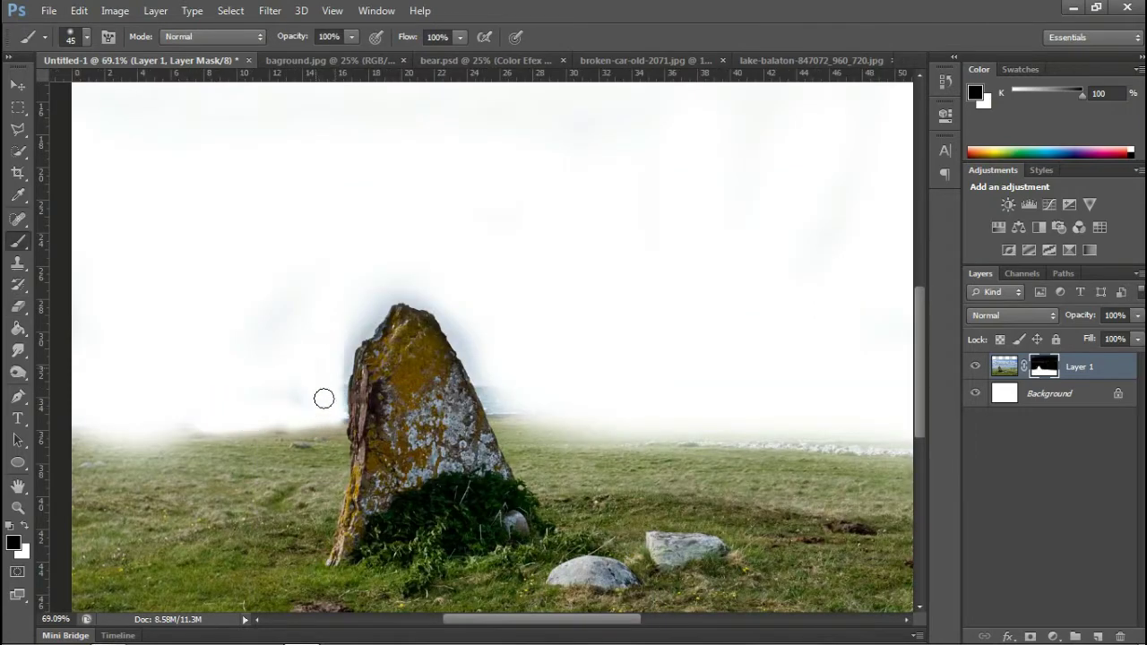
left_click_drag(391, 295, 500, 420)
left_click_drag(370, 320, 361, 328)
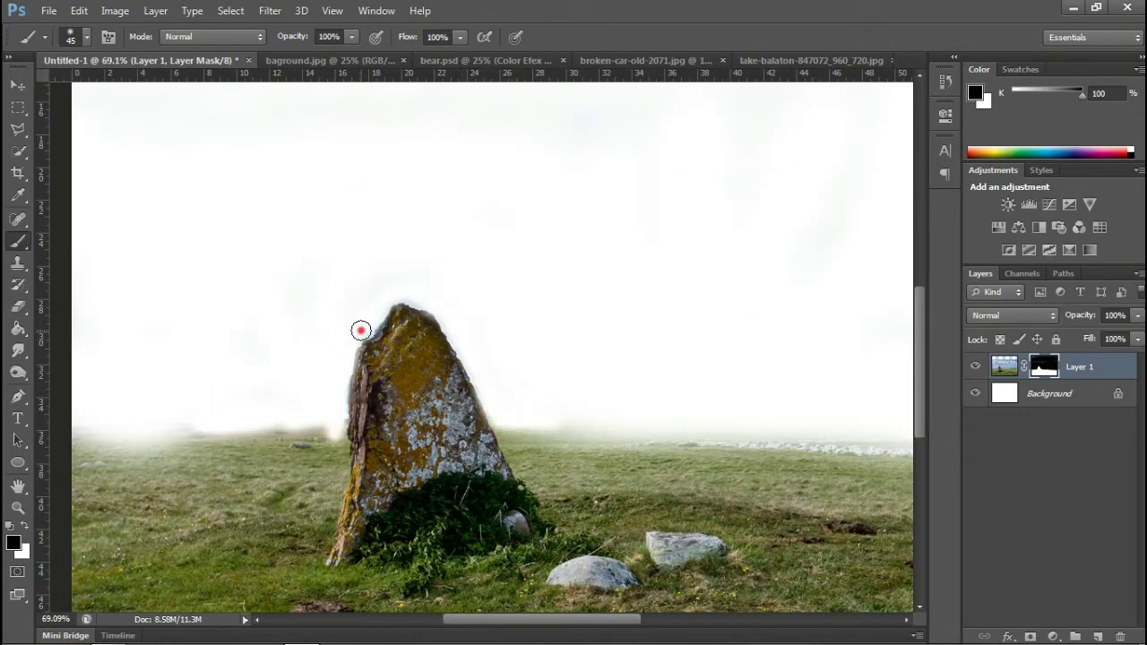
Set the brush size to 79, zoom back out, and bring up bagroung.jpg
right_click(333, 392)
left_click_drag(397, 435, 421, 436)
key("Return")
scroll(248, 395, "down", 1)
scroll(243, 395, "down", 6)
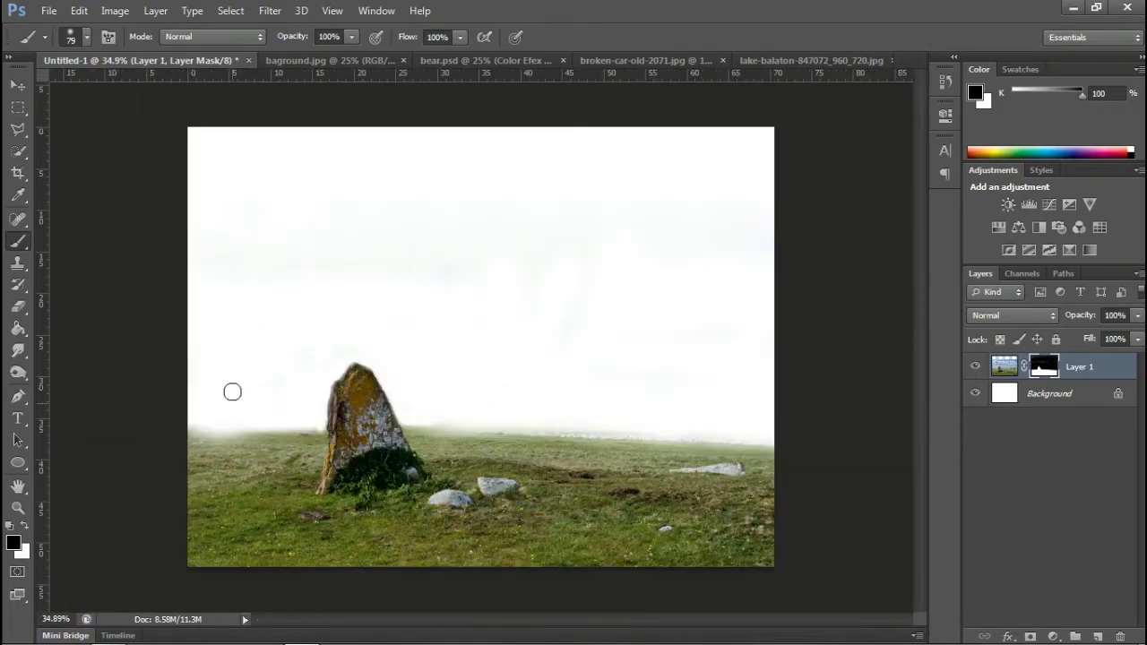
left_click(474, 62)
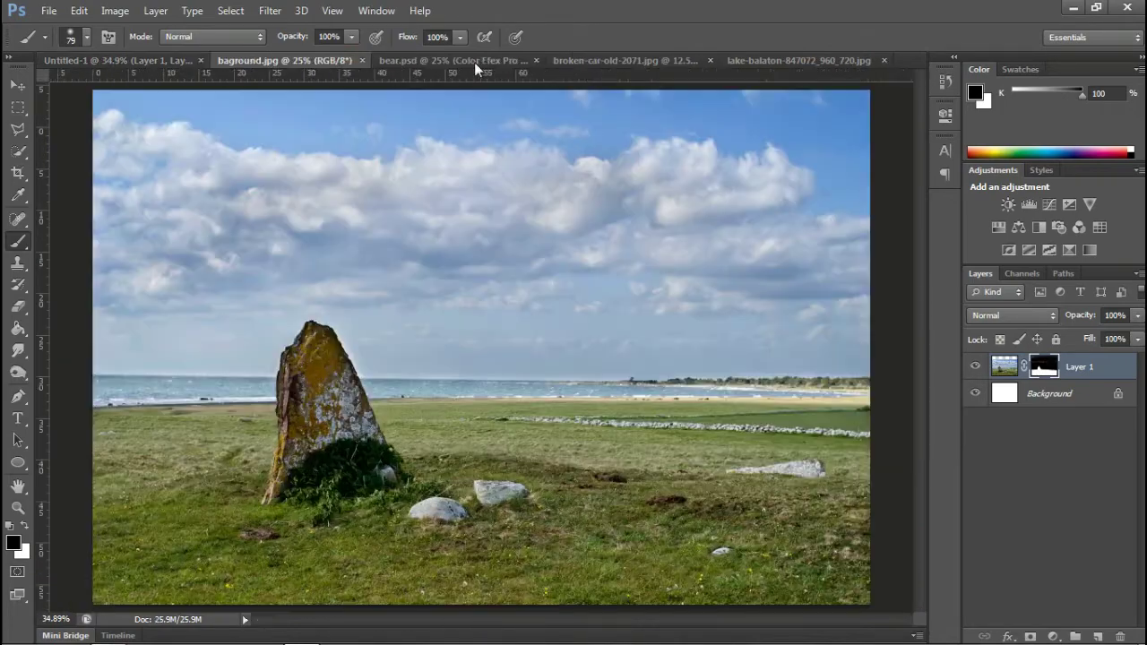
Bring the stormy lake-balaton photo in as Layer 2, enlarge it to fill the canvas, and place it beneath Layer 1
left_click(674, 59)
left_click(776, 60)
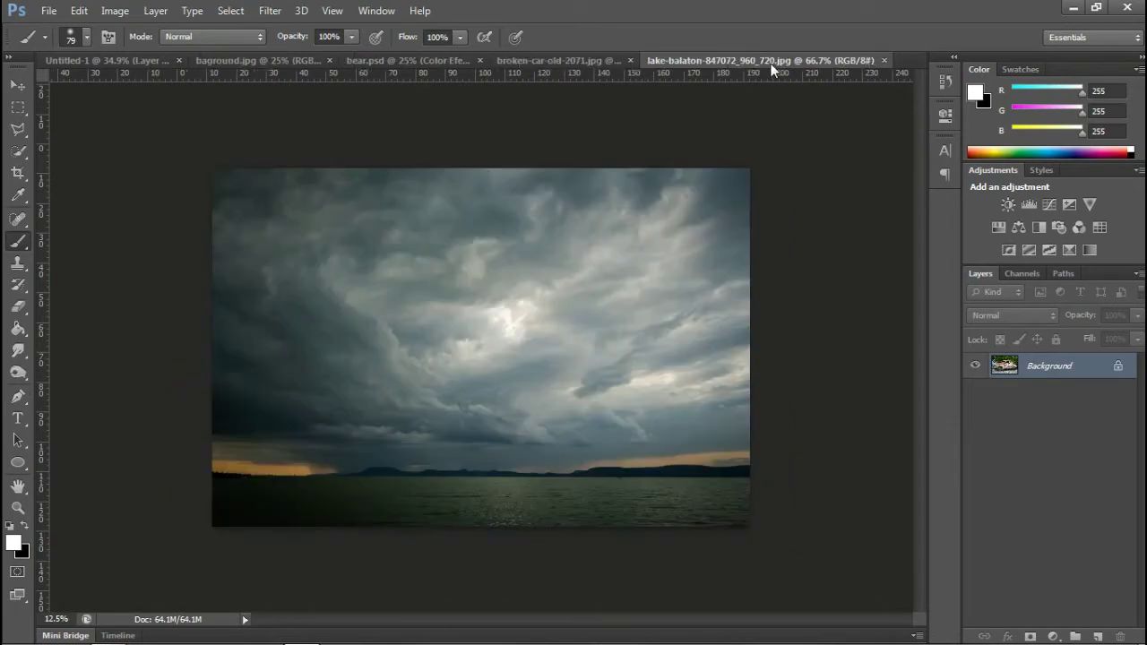
key("v")
mouse_move(382, 298)
left_mouse_down()
mouse_move(152, 118)
mouse_move(274, 192)
left_mouse_up()
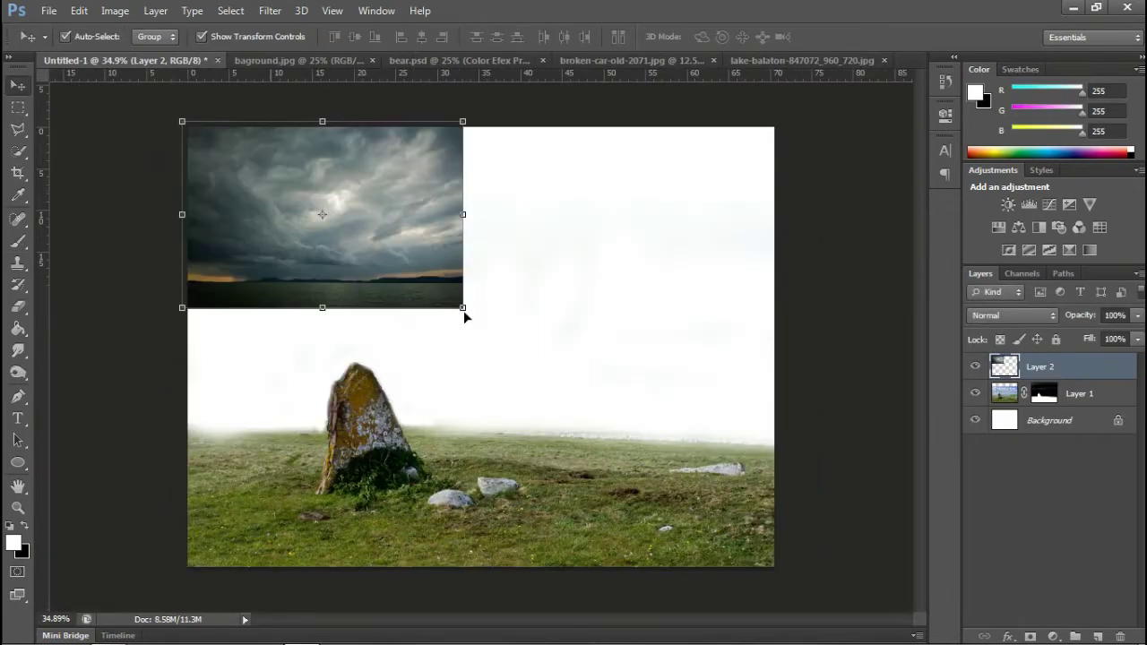
left_click_drag(462, 307, 810, 488)
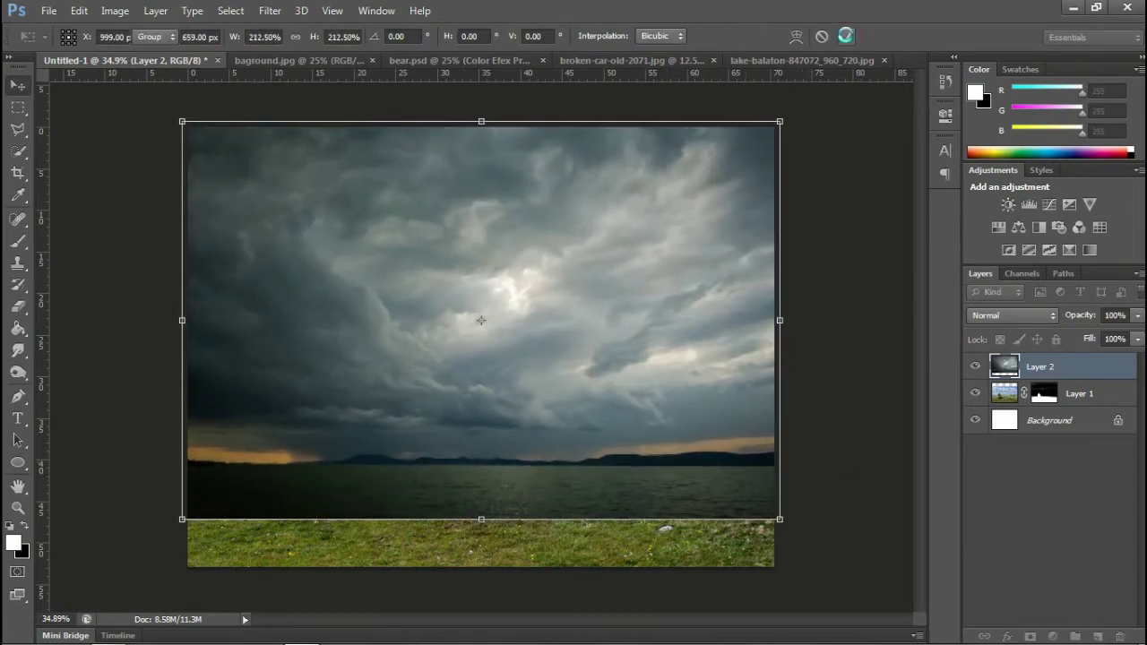
left_click(845, 36)
left_click_drag(1102, 394, 1095, 405)
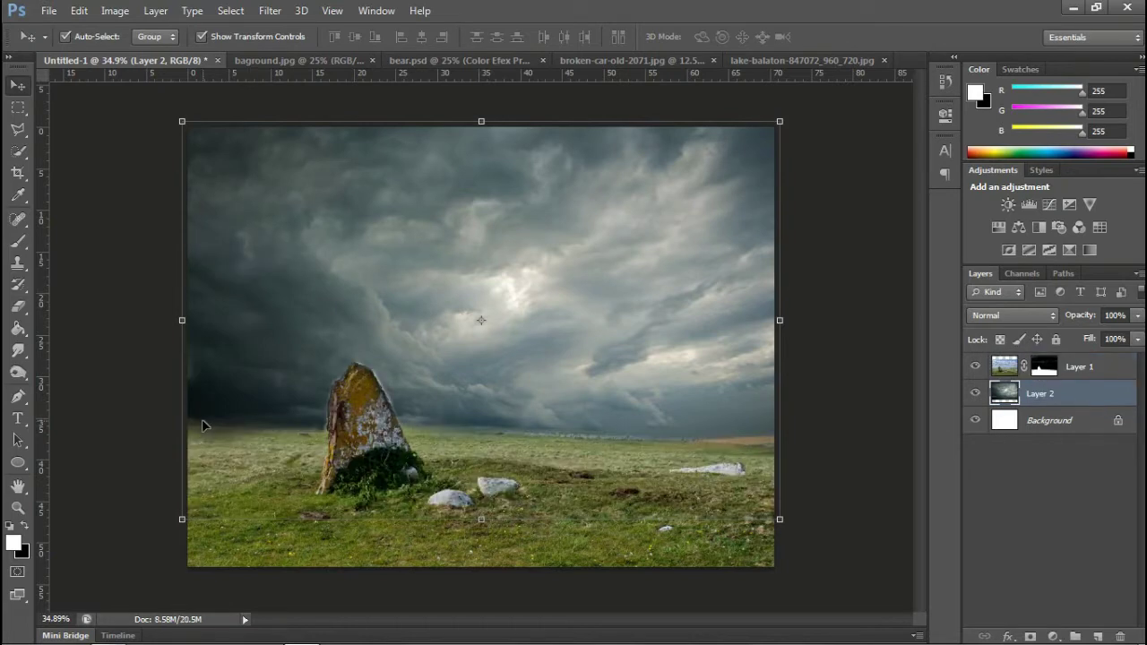
left_click(1003, 368)
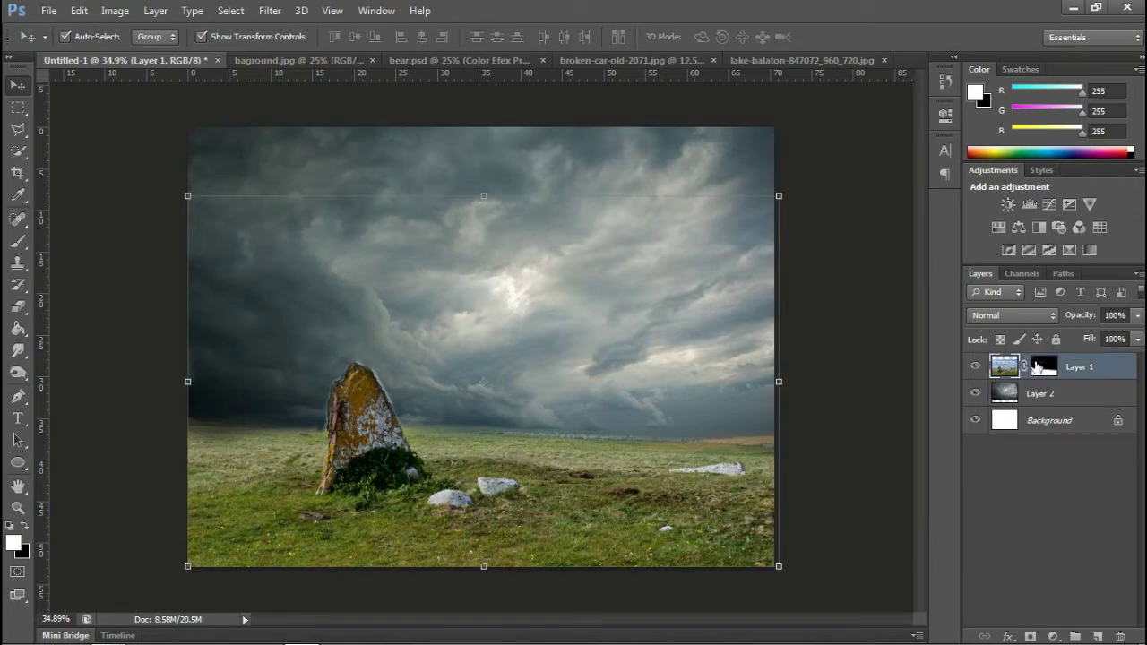
Darken the field's highlights with Curves, then apply Levels and a Colour Balance shift to Layer 1
key("ctrl+m")
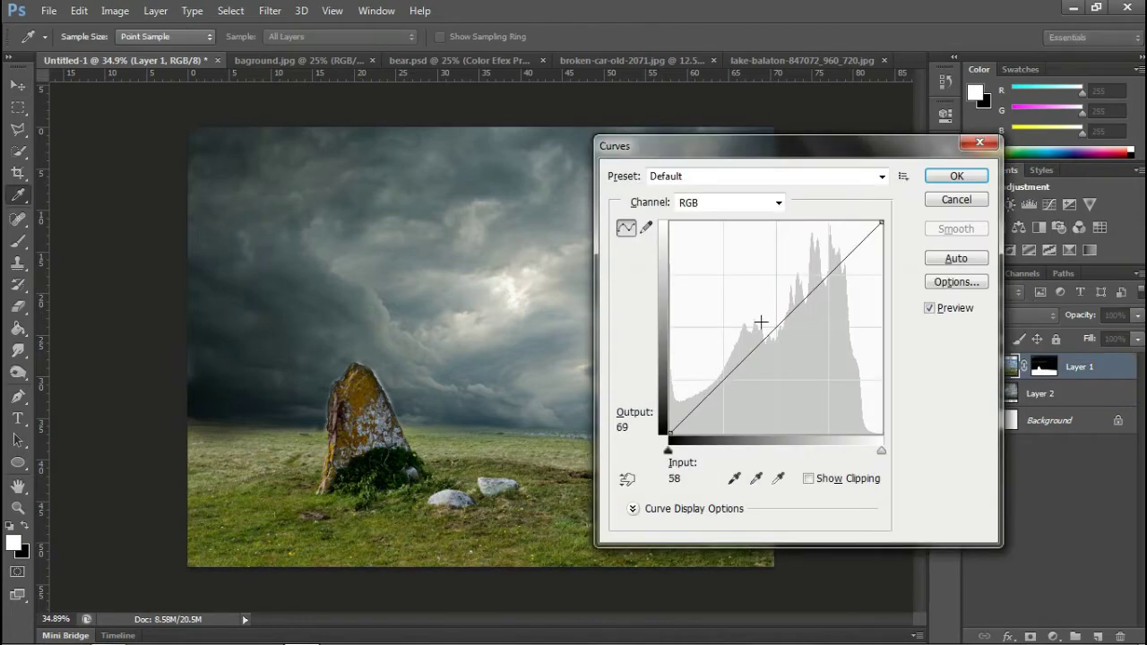
left_click_drag(879, 223, 907, 266)
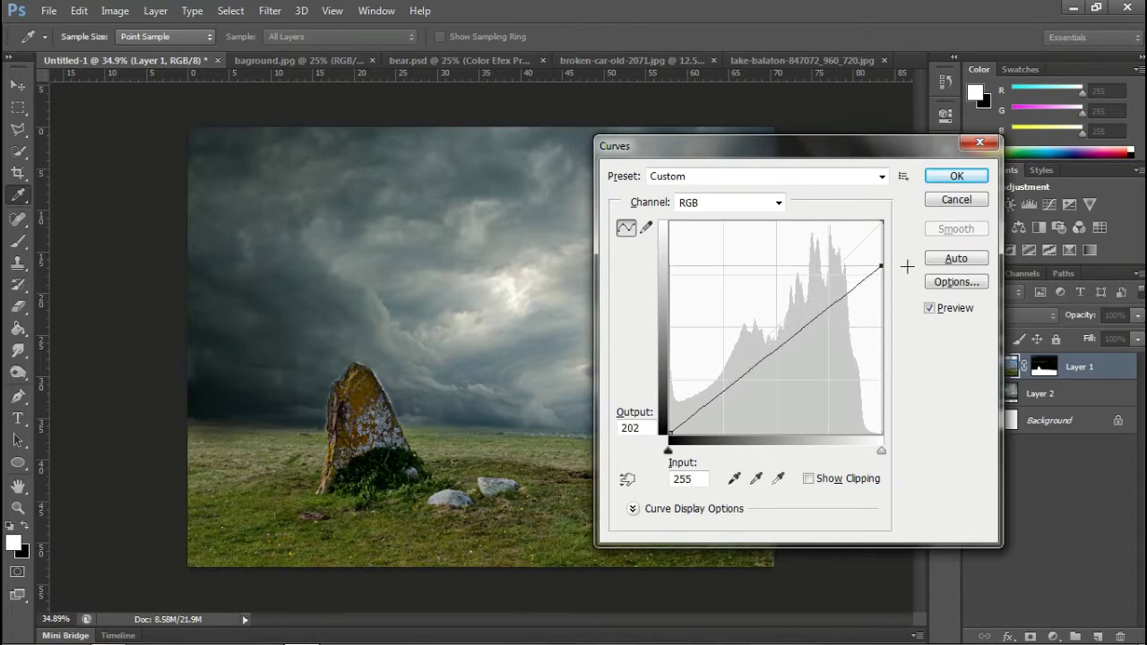
left_click(957, 177)
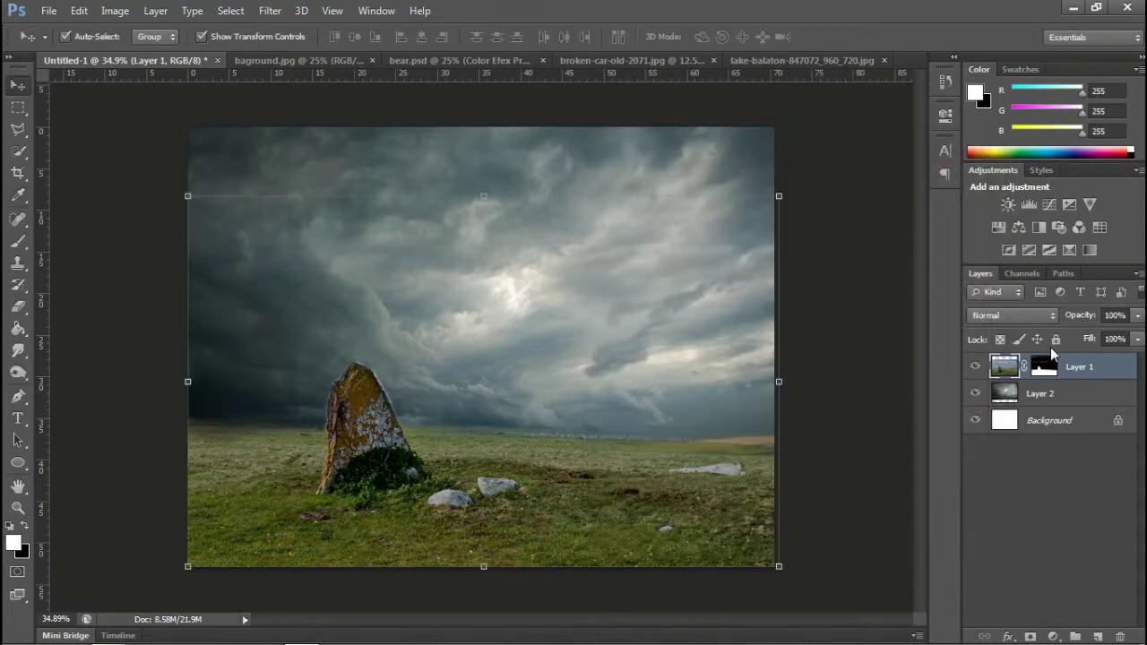
key("ctrl+l")
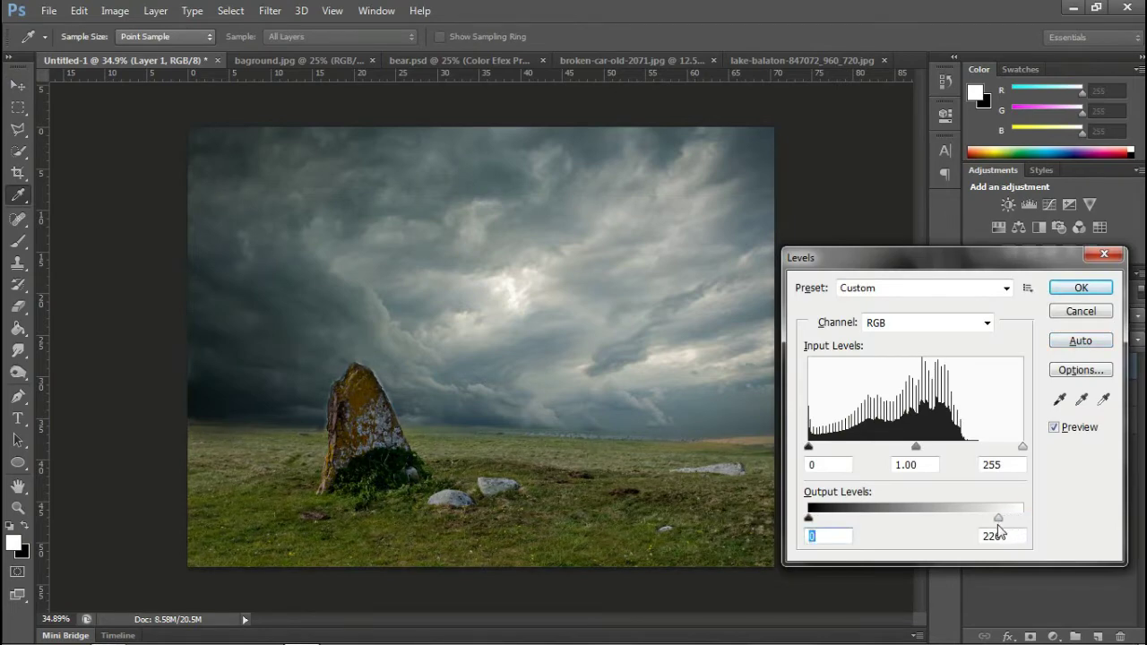
left_click(1082, 289)
left_click(114, 11)
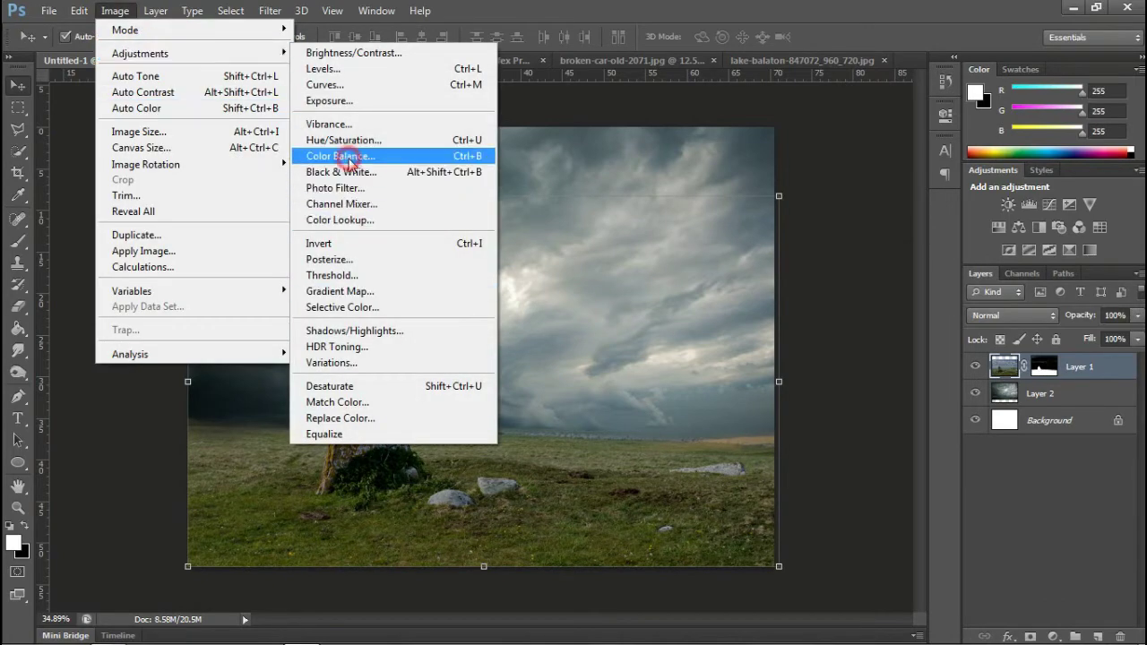
left_click(336, 156)
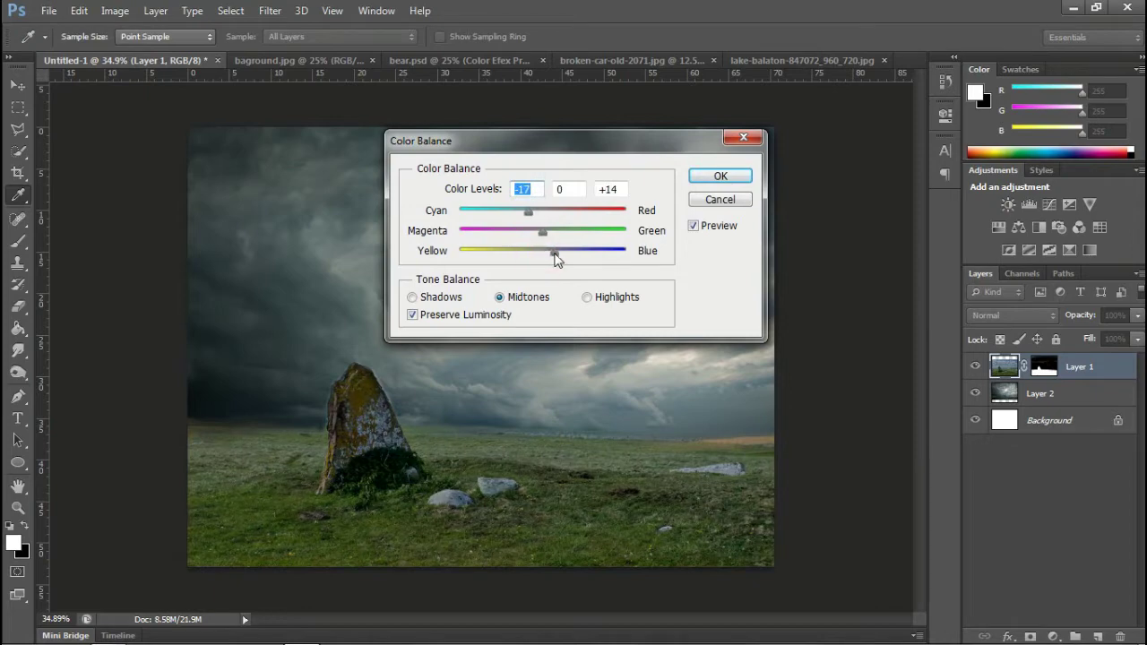
left_click(708, 179)
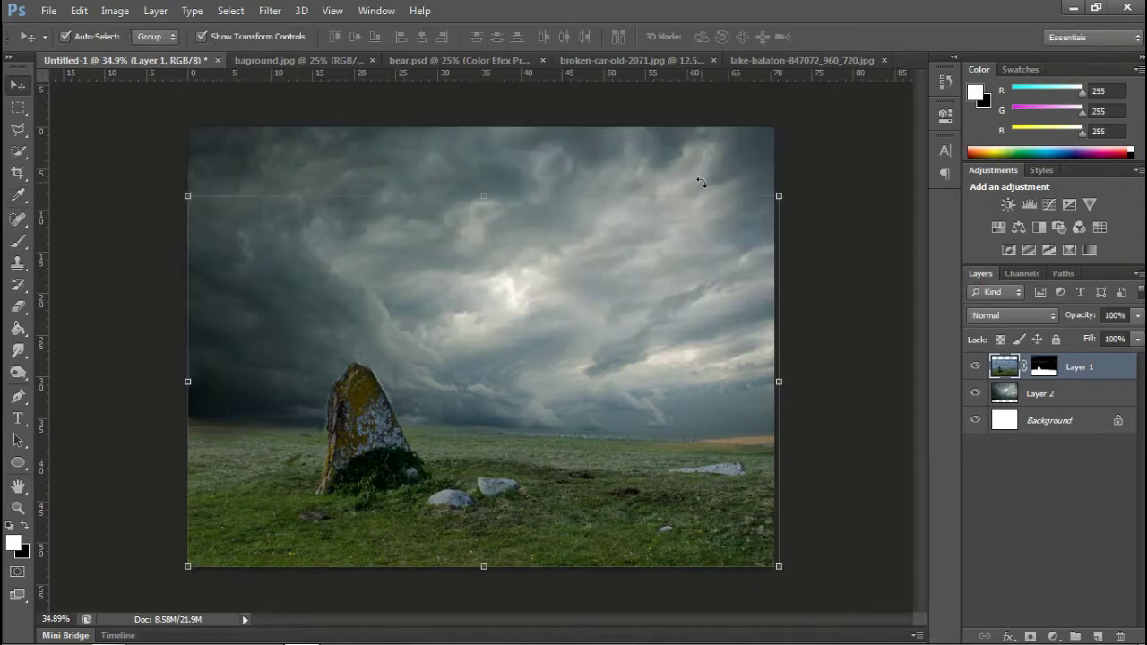
In Curves, brighten the field's midtones and lower the Green channel's top point to about 228
key("ctrl+m")
left_click_drag(767, 334, 766, 321)
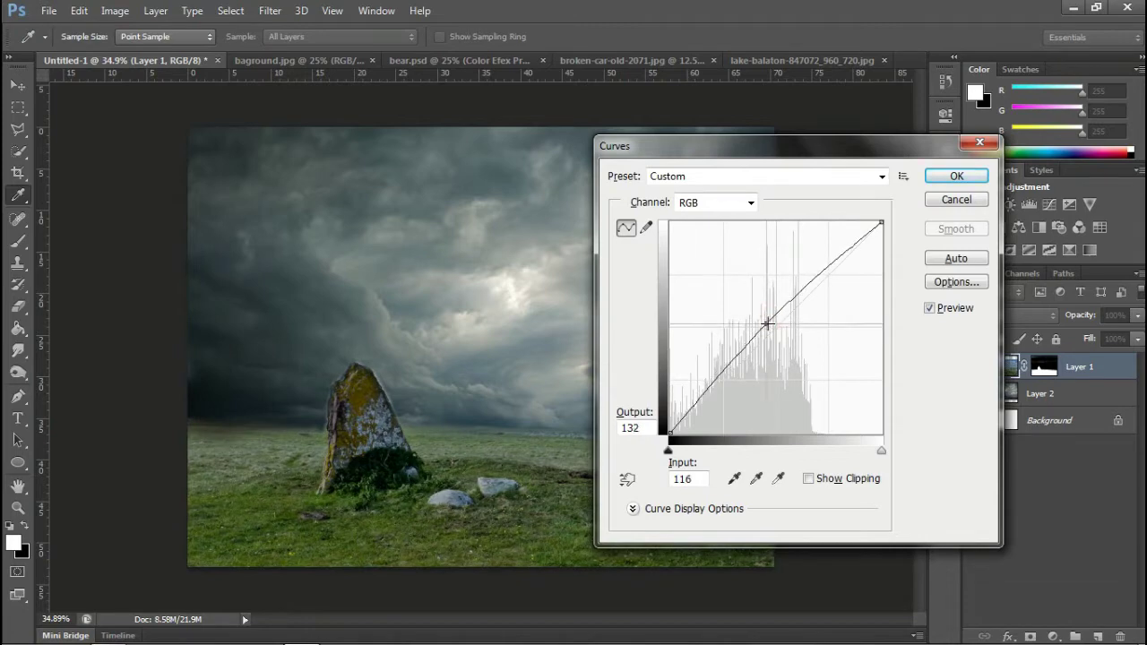
left_click_drag(766, 323, 765, 323)
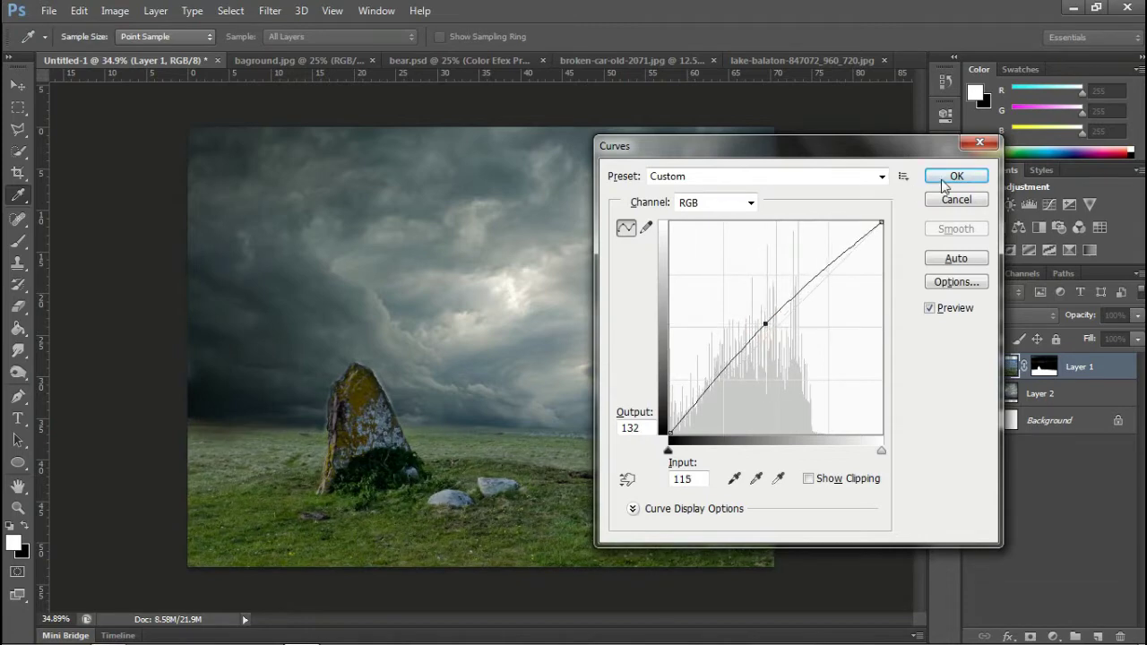
left_click(867, 175)
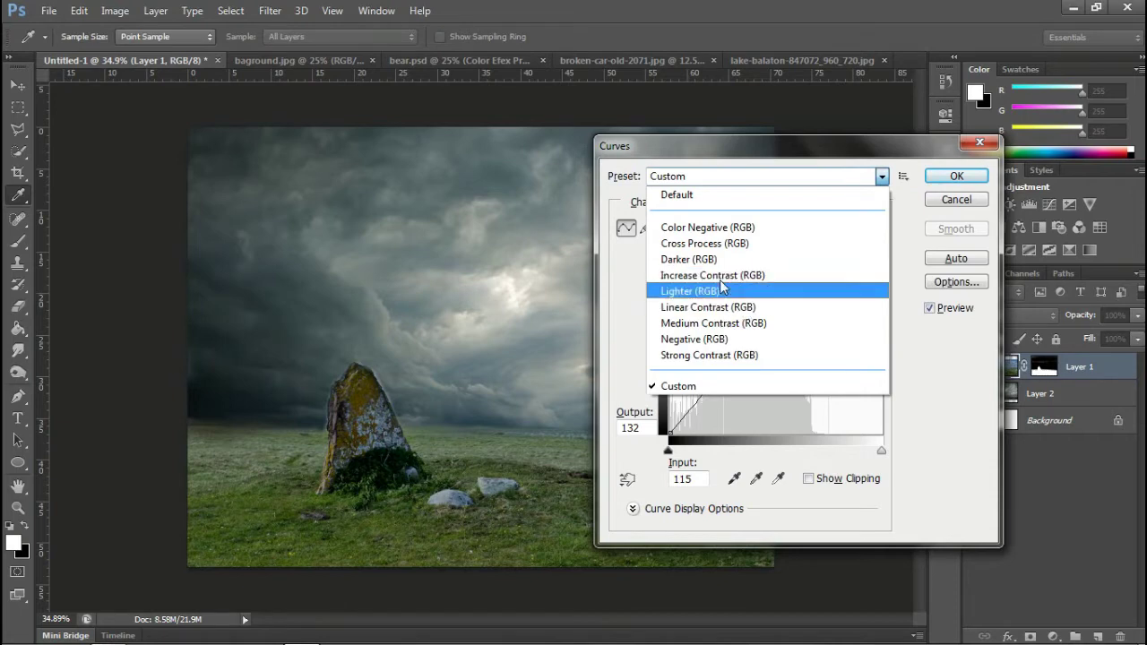
left_click(711, 176)
left_click(750, 202)
left_click(694, 245)
left_click(879, 225)
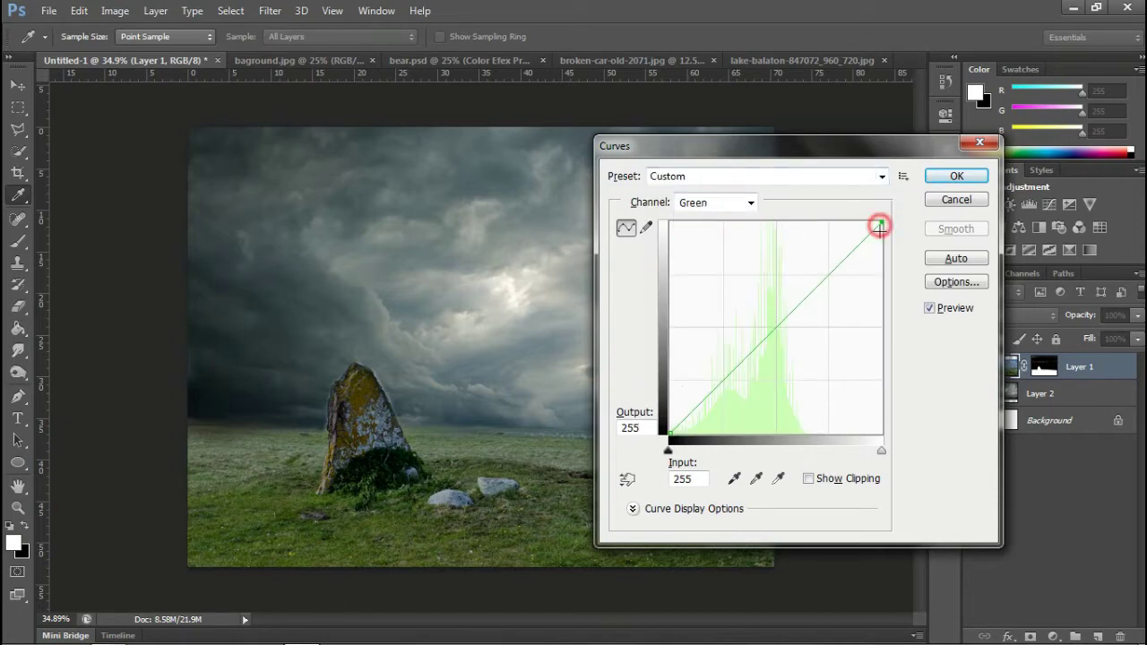
left_click_drag(879, 224, 882, 249)
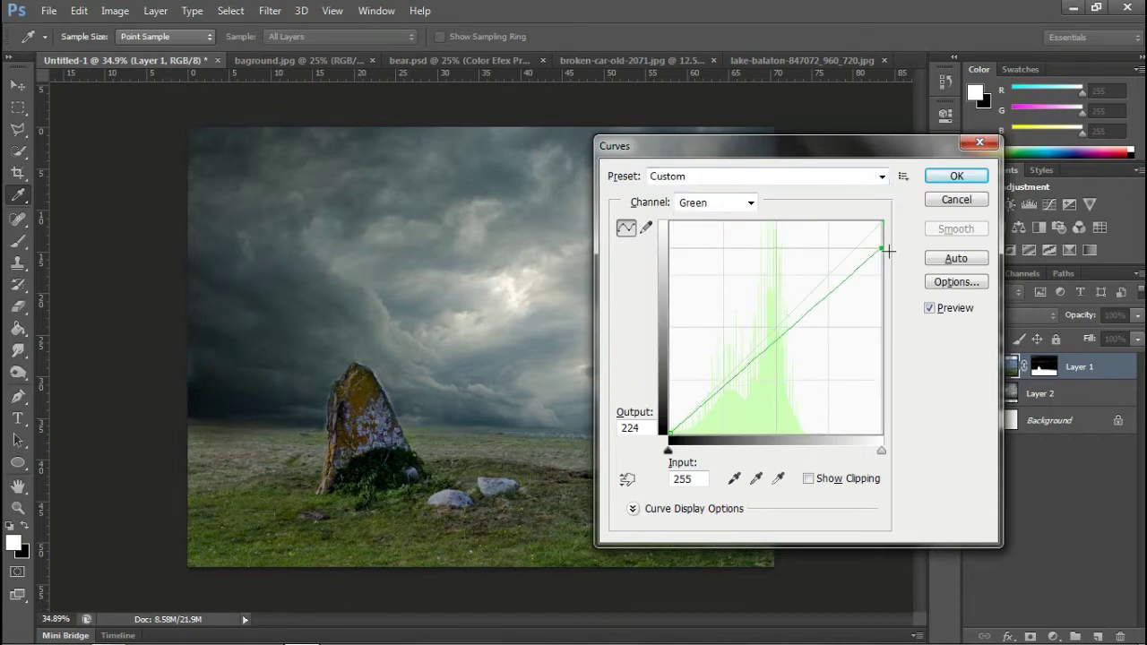
left_click(983, 174)
Close the bagaround.jpg and lake-balaton images and bring up the source image folder
key("v")
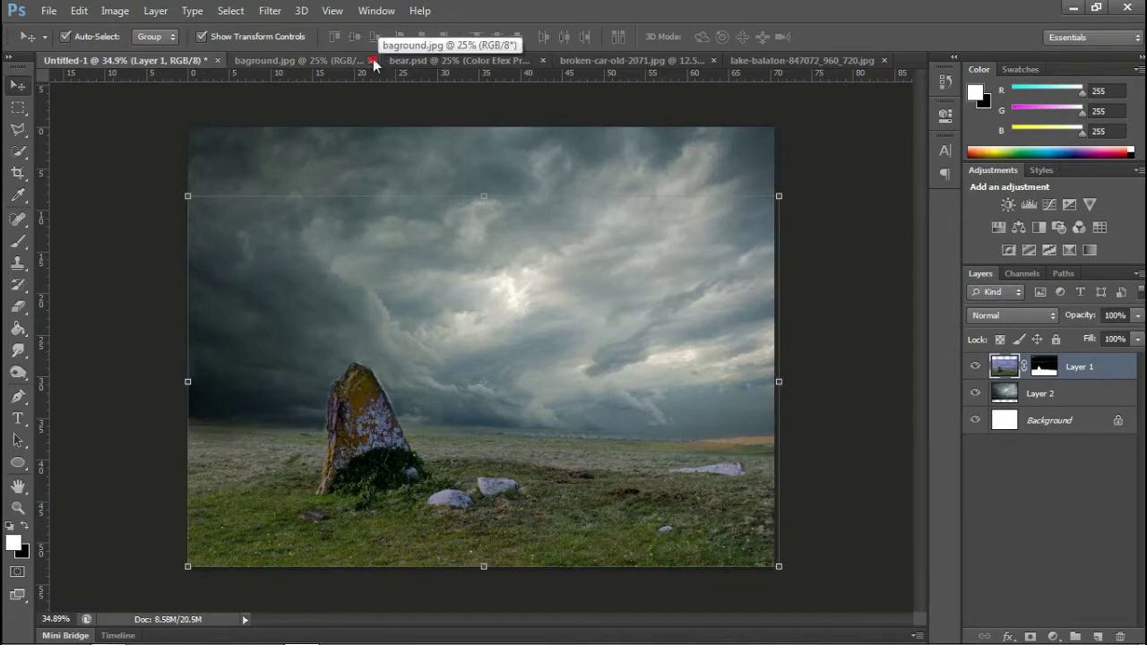
left_click(374, 63)
left_click(883, 60)
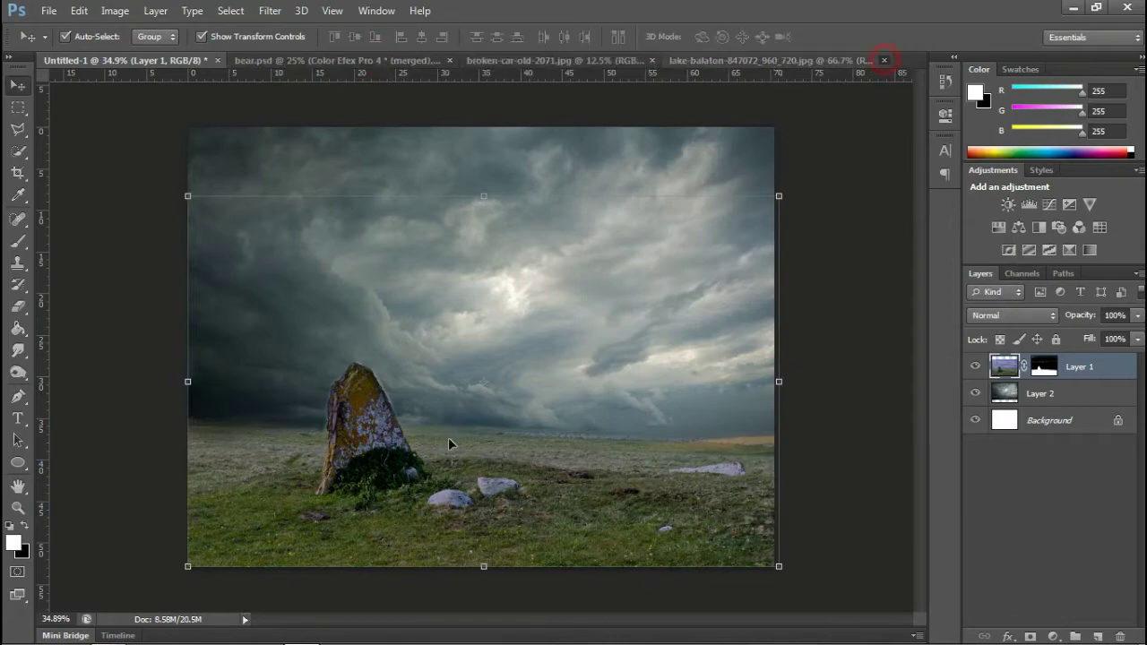
mouse_move(573, 641)
left_click(109, 632)
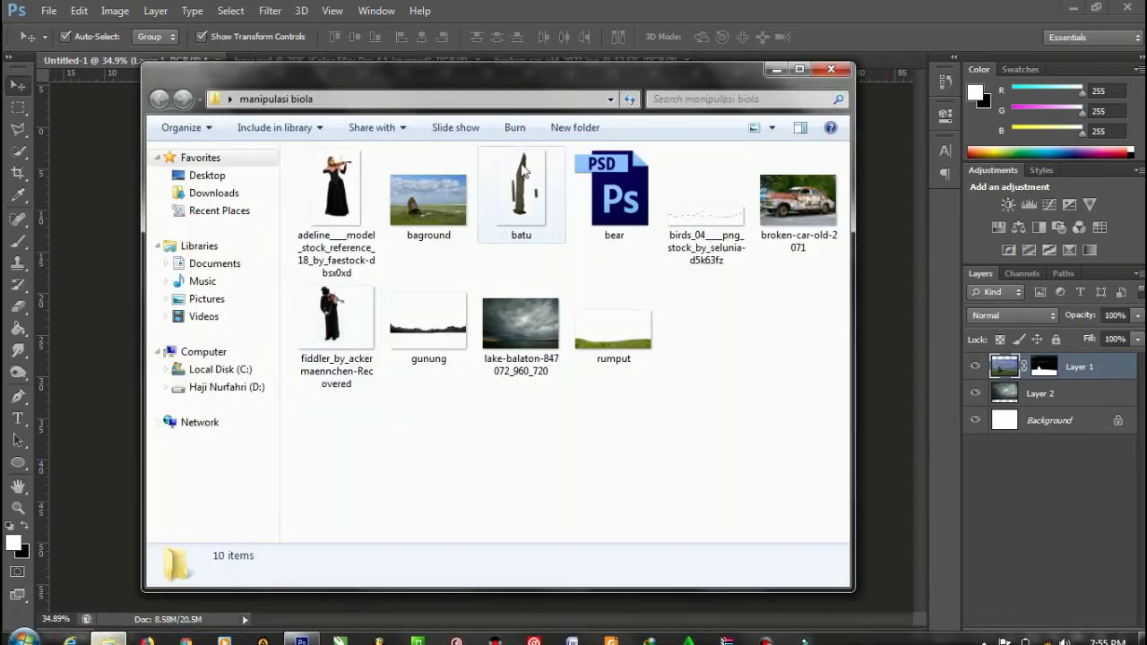
left_click(614, 324)
Place the gunung mountain image, scale it across the canvas, and set it below Layer 1 on the horizon
left_click_drag(426, 309, 150, 236)
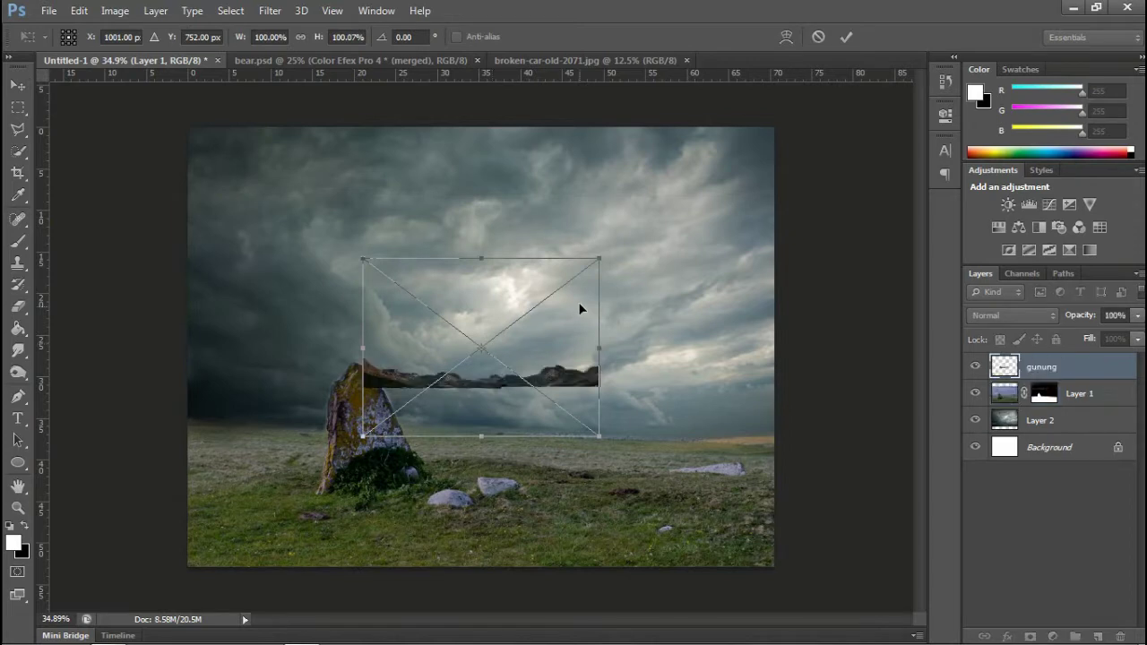
mouse_move(594, 256)
left_mouse_down()
mouse_move(725, 164)
mouse_move(837, 141)
left_mouse_up()
left_click_drag(304, 458, 161, 488)
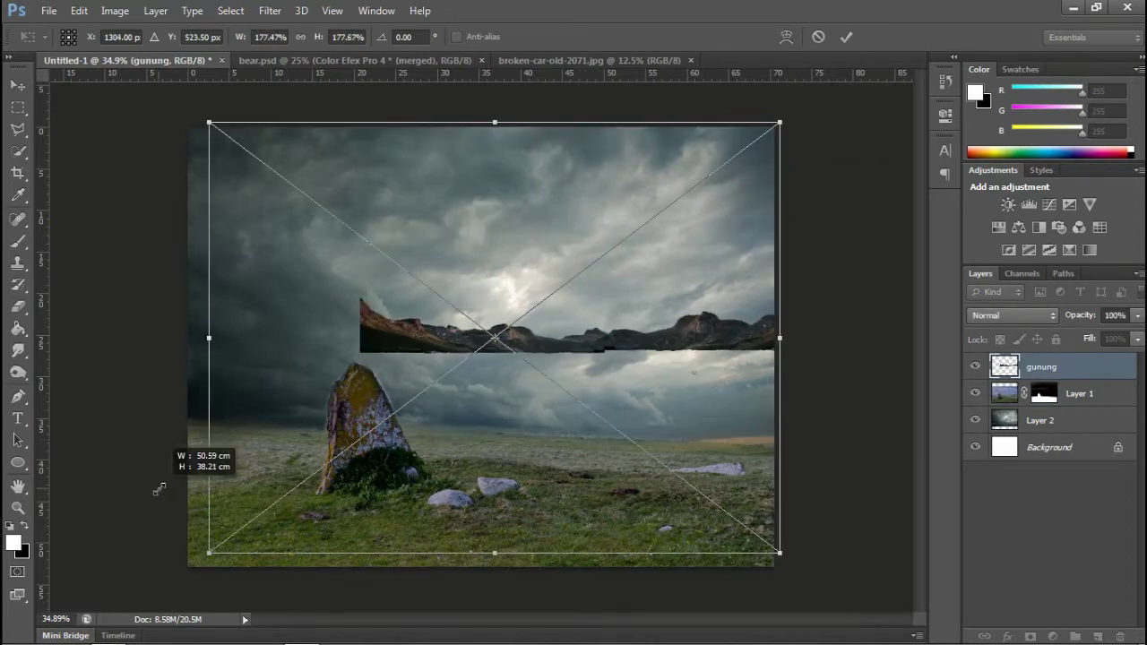
left_click_drag(208, 338, 182, 339)
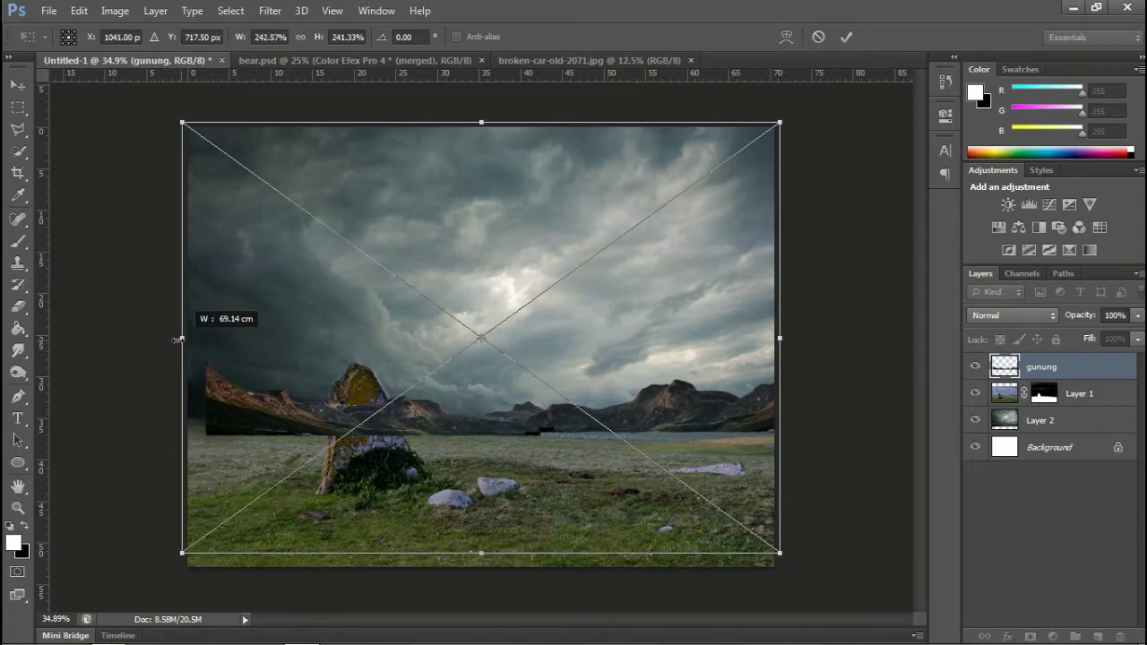
left_click(848, 37)
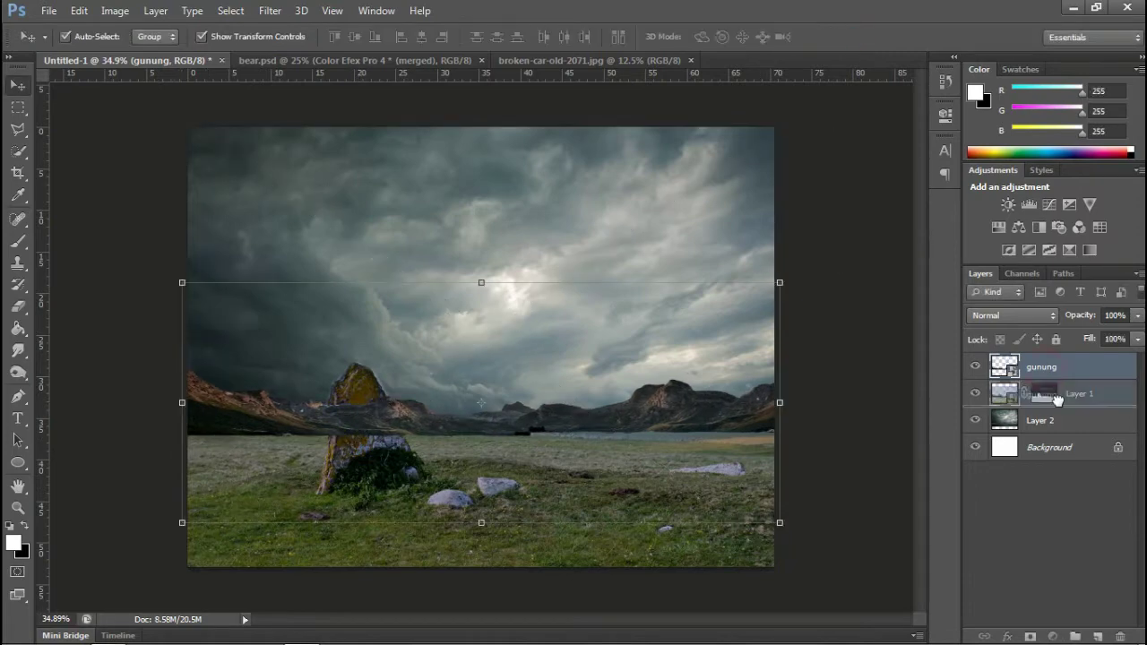
left_click_drag(1039, 366, 1039, 408)
left_click_drag(724, 422, 716, 439)
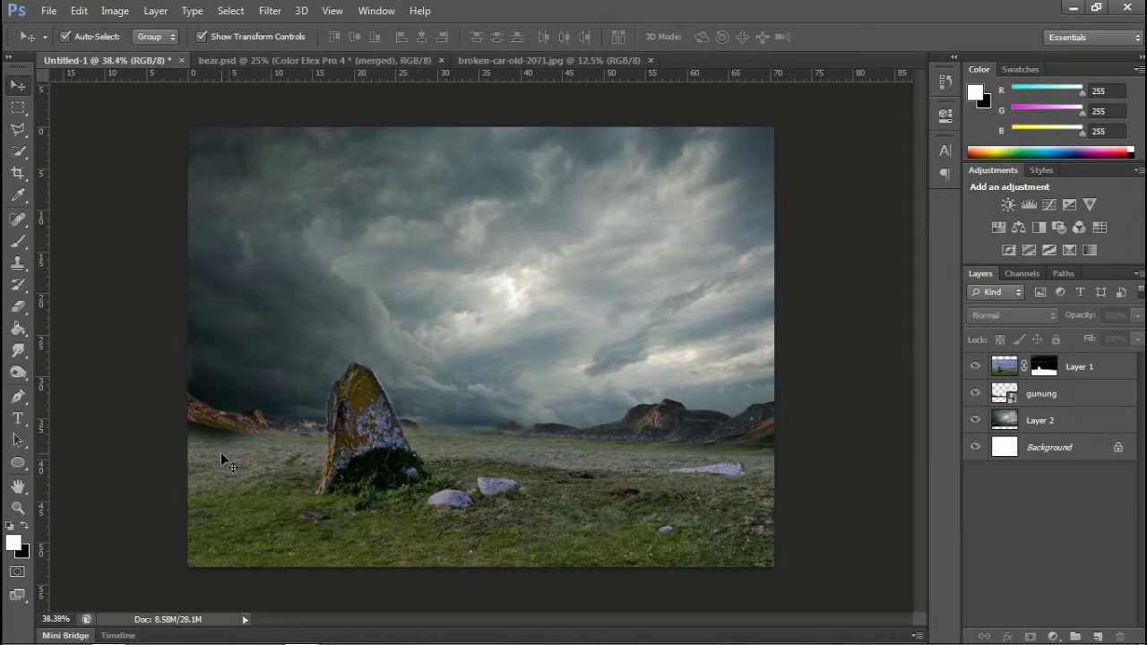
On Layer 1's mask, paint the left mountain base with a 96 px brush at 60% flow, then erase to blend
scroll(221, 452, "up", 2)
left_click(1044, 367)
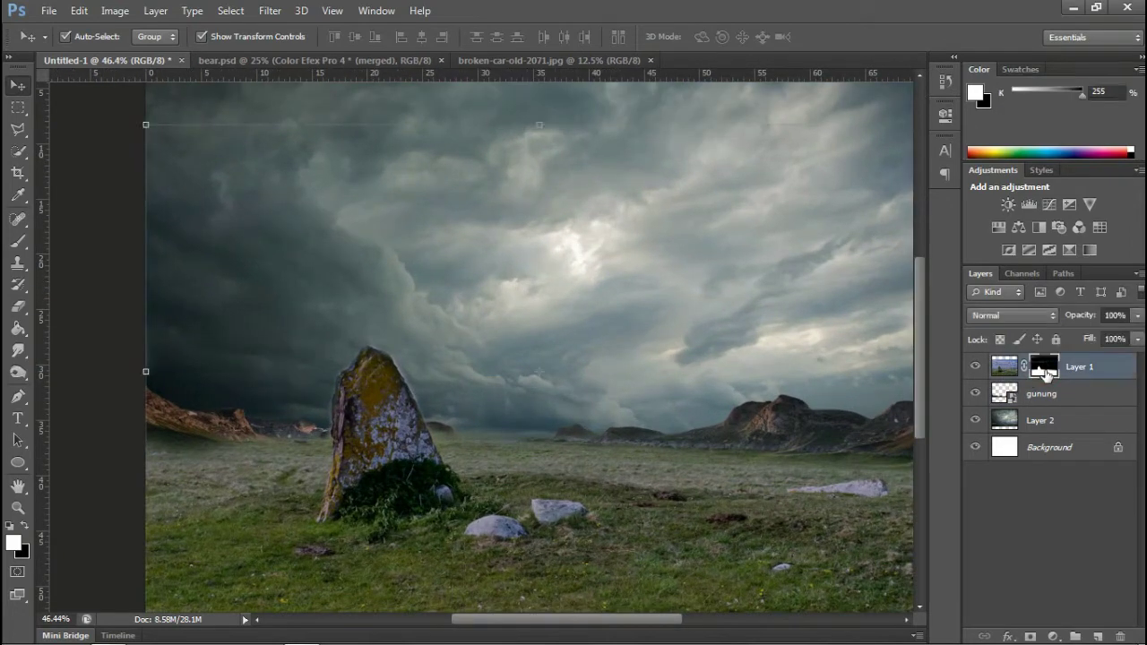
key("b")
right_click(253, 384)
left_click_drag(339, 423, 348, 428)
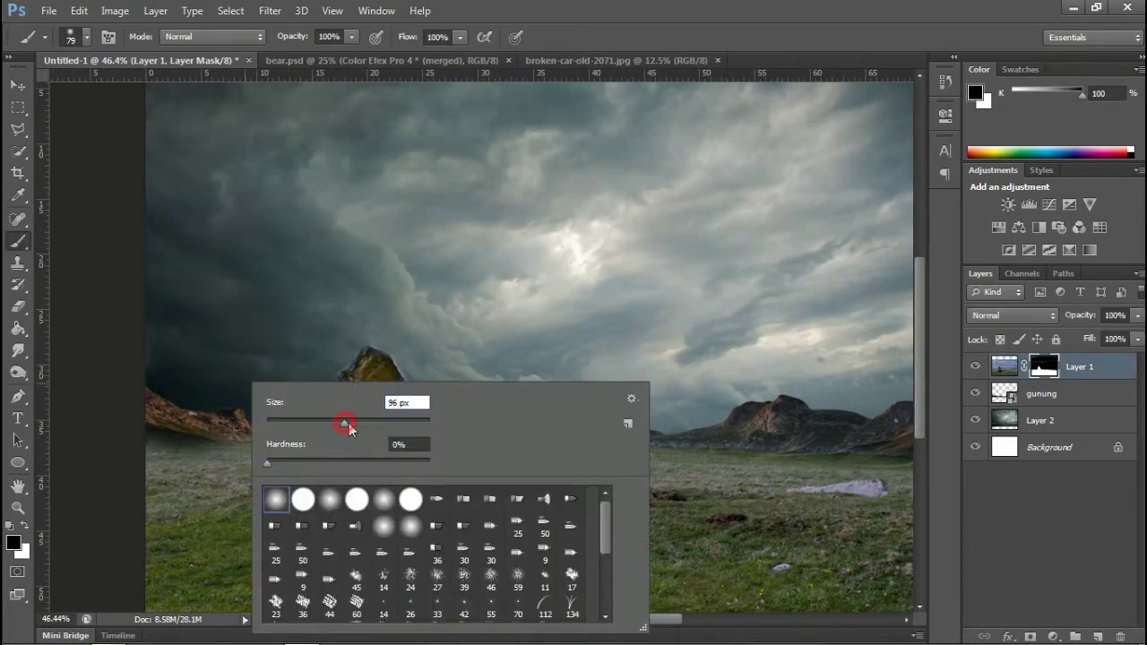
left_click_drag(400, 44, 379, 43)
left_click_drag(160, 437, 277, 419)
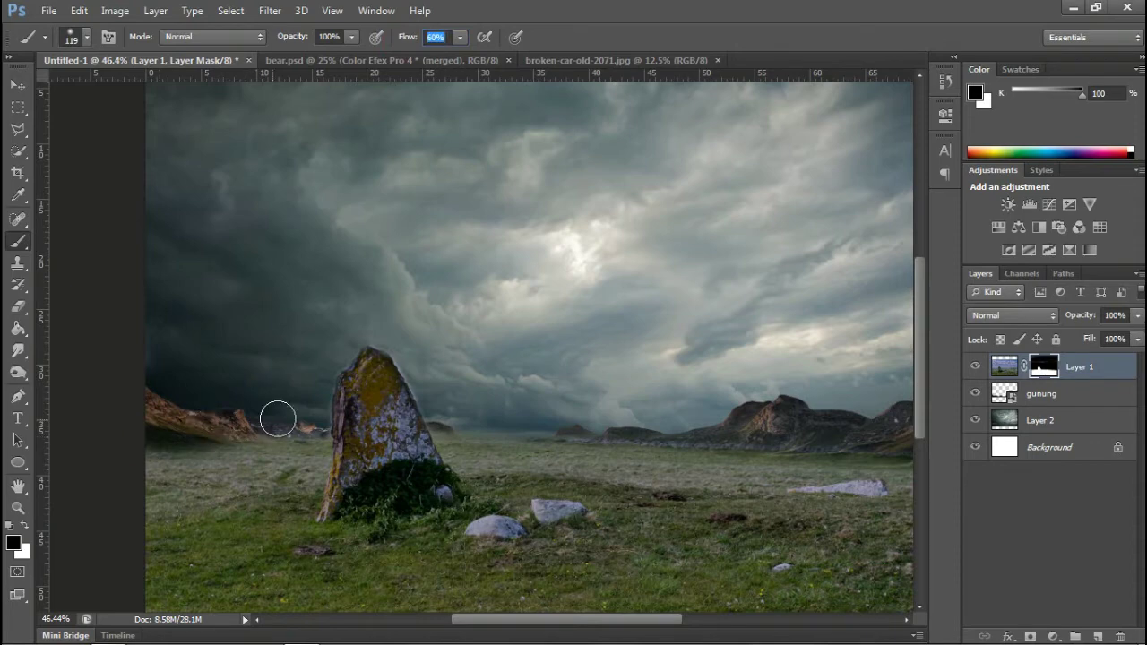
key("e")
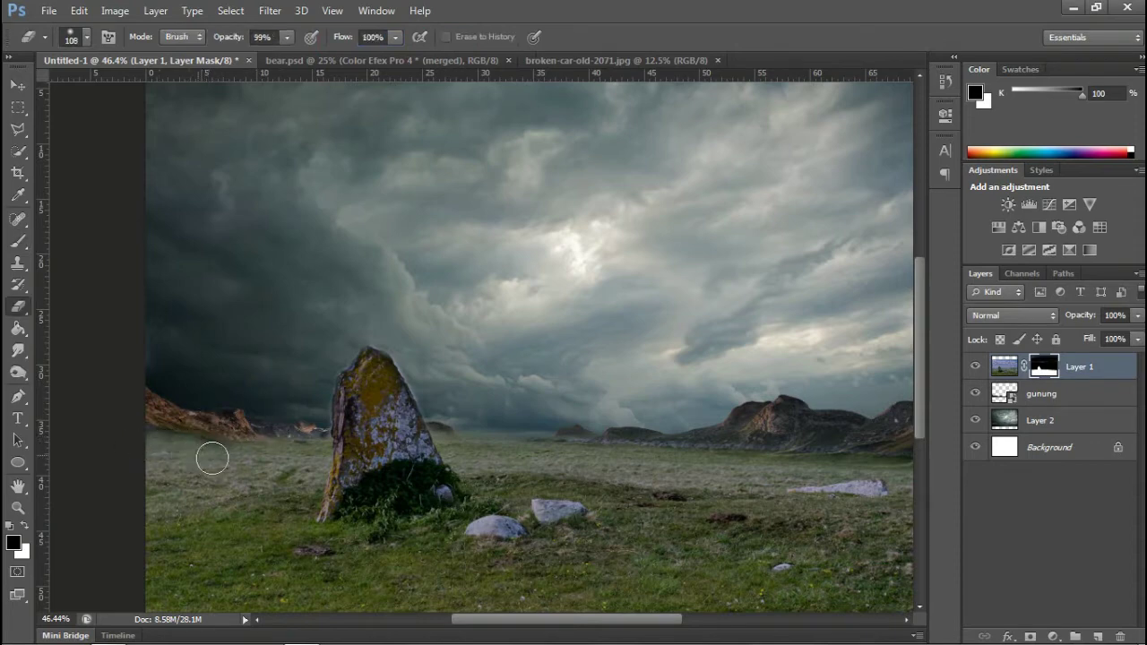
left_click_drag(153, 440, 228, 443)
key("v")
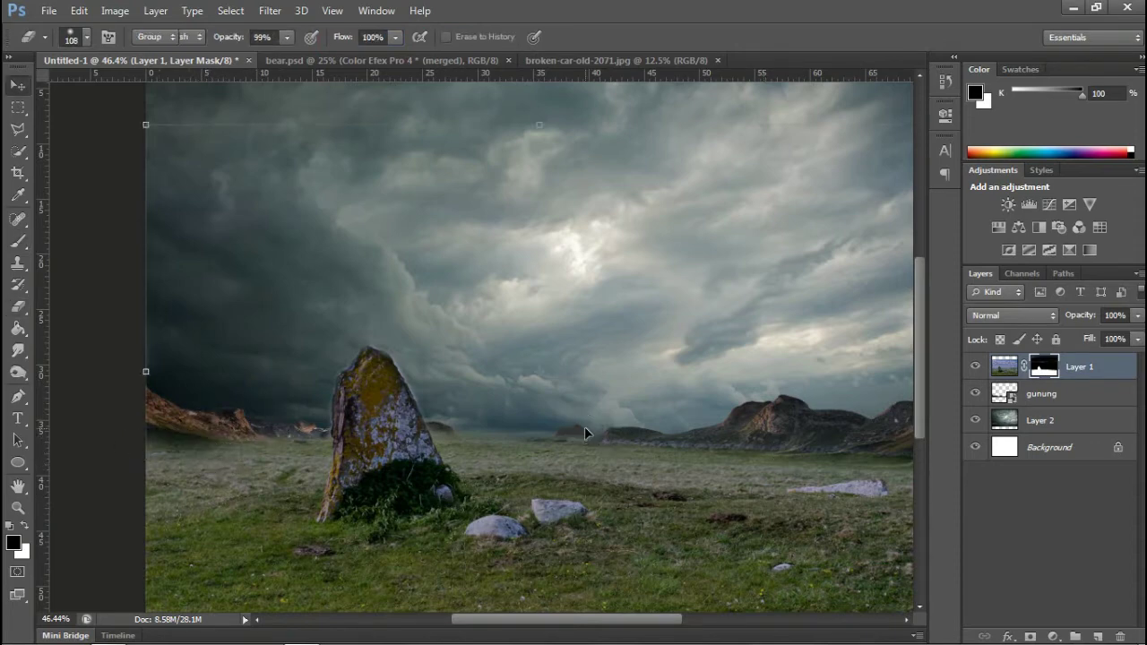
left_click(1079, 394)
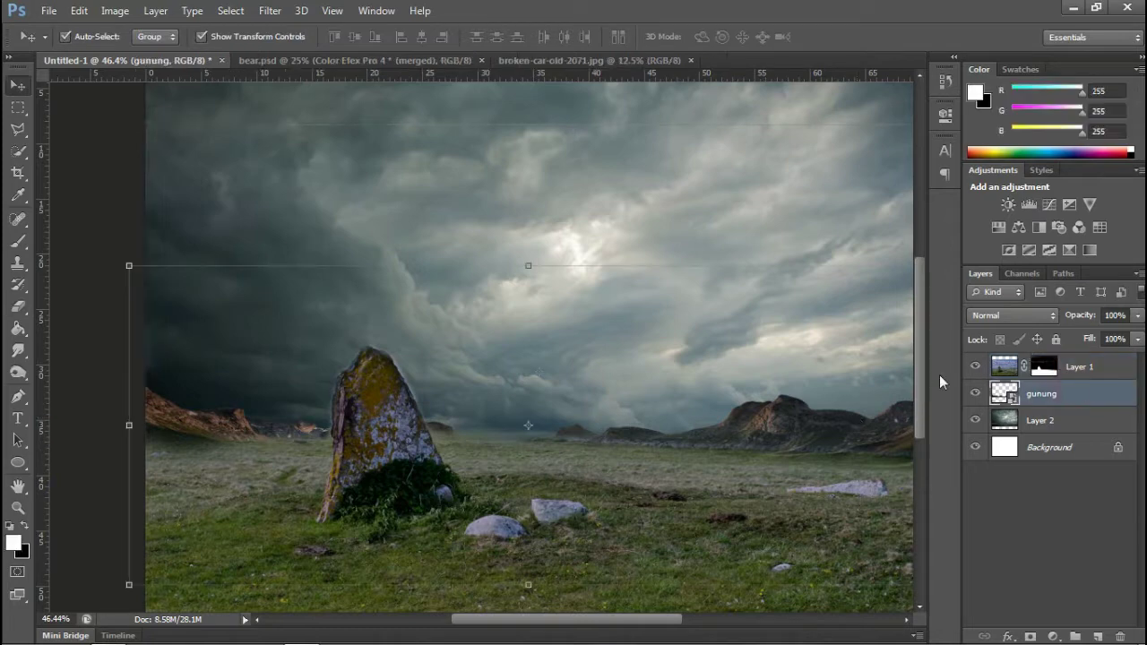
Rasterize the gunung layer and lower its RGB curve's top point to 227 to dim the highlights
right_click(1050, 392)
left_click(731, 268)
key("ctrl+m")
left_click_drag(776, 328, 772, 325)
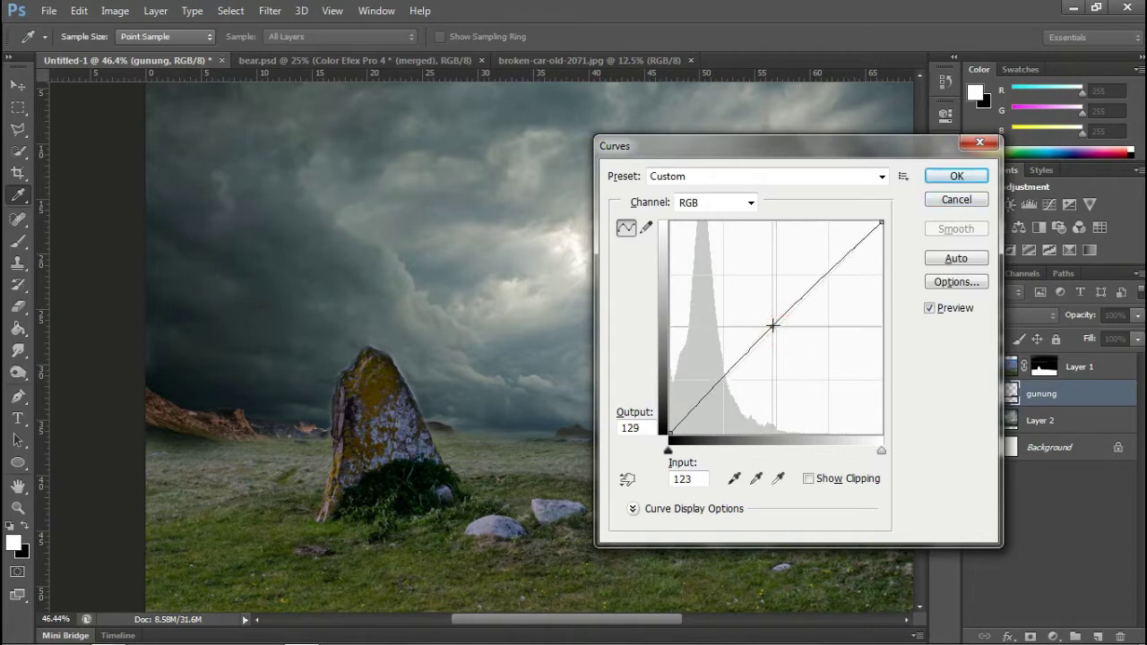
left_click_drag(882, 222, 894, 254)
mouse_move(878, 154)
left_mouse_down()
mouse_move(891, 513)
mouse_move(891, 414)
left_mouse_up()
left_click(948, 438)
key("v")
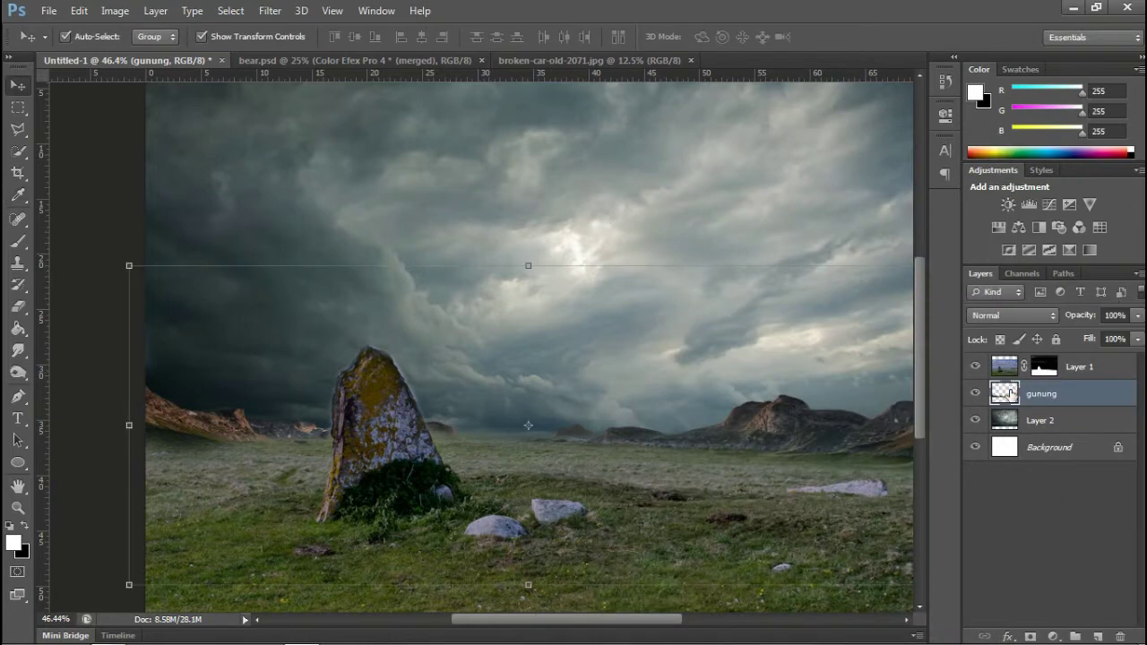
With Layer 1 hidden, cut a wide strip of shoreline mountains onto a new Layer 3
left_click(975, 365)
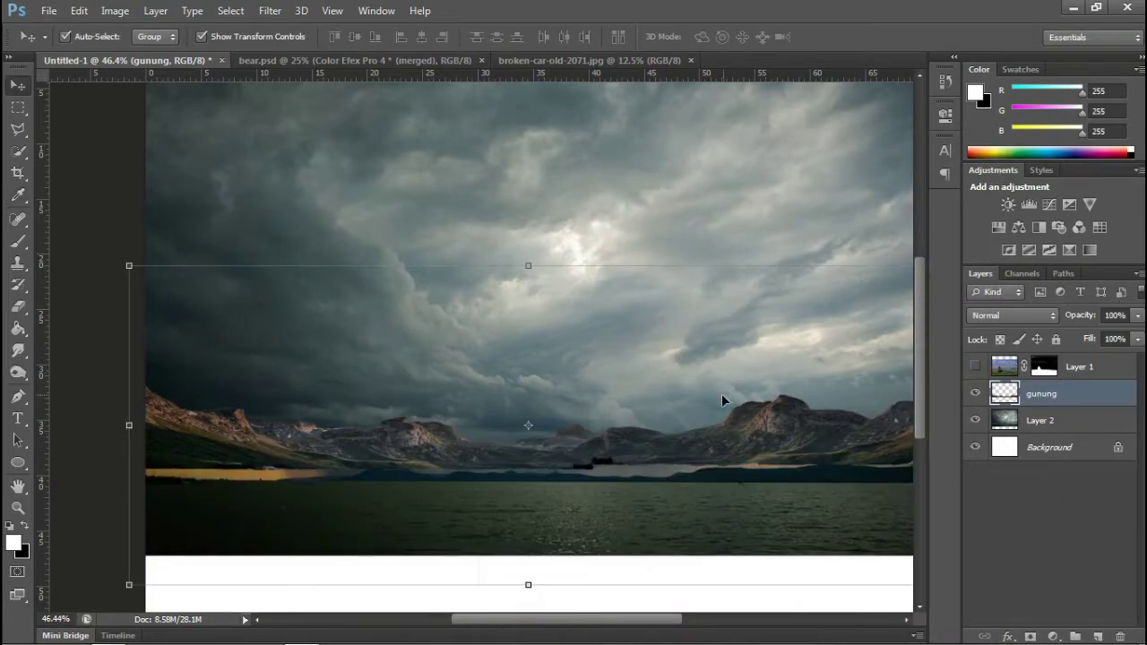
left_click(18, 106)
left_click_drag(482, 285, 701, 485)
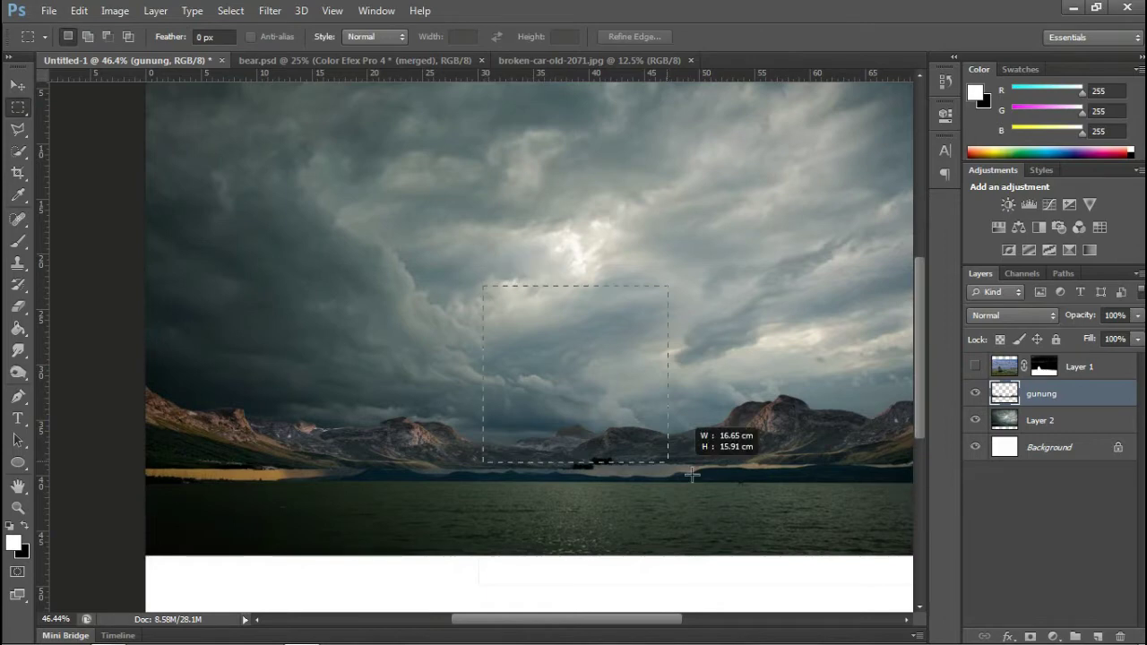
left_click(588, 369)
left_click_drag(594, 415, 300, 495)
right_click(392, 451)
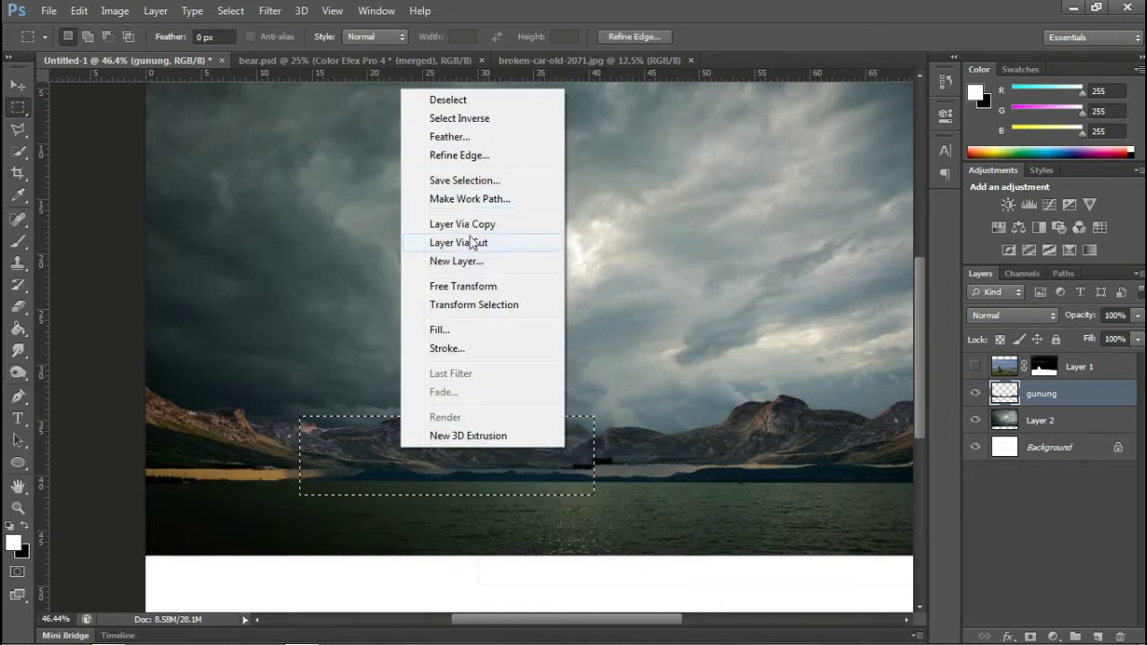
left_click(470, 240)
key("v")
left_click(975, 366)
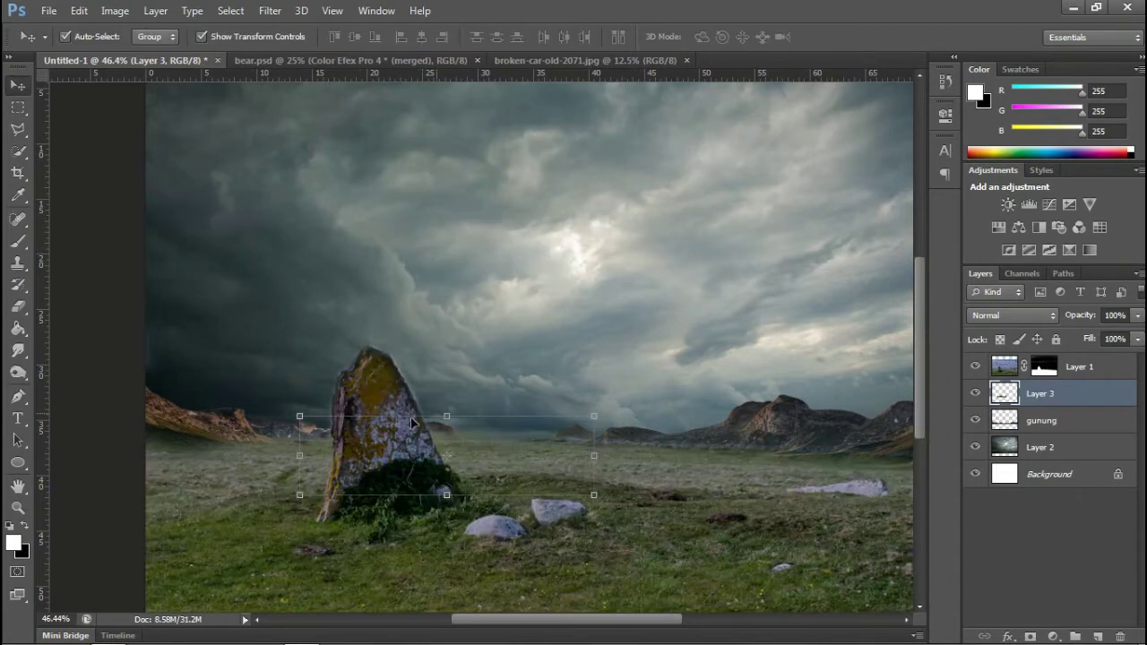
Scale the mountain slice to about 150%, rotate it roughly 5°, and set it on the left horizon
left_click_drag(299, 416, 150, 375)
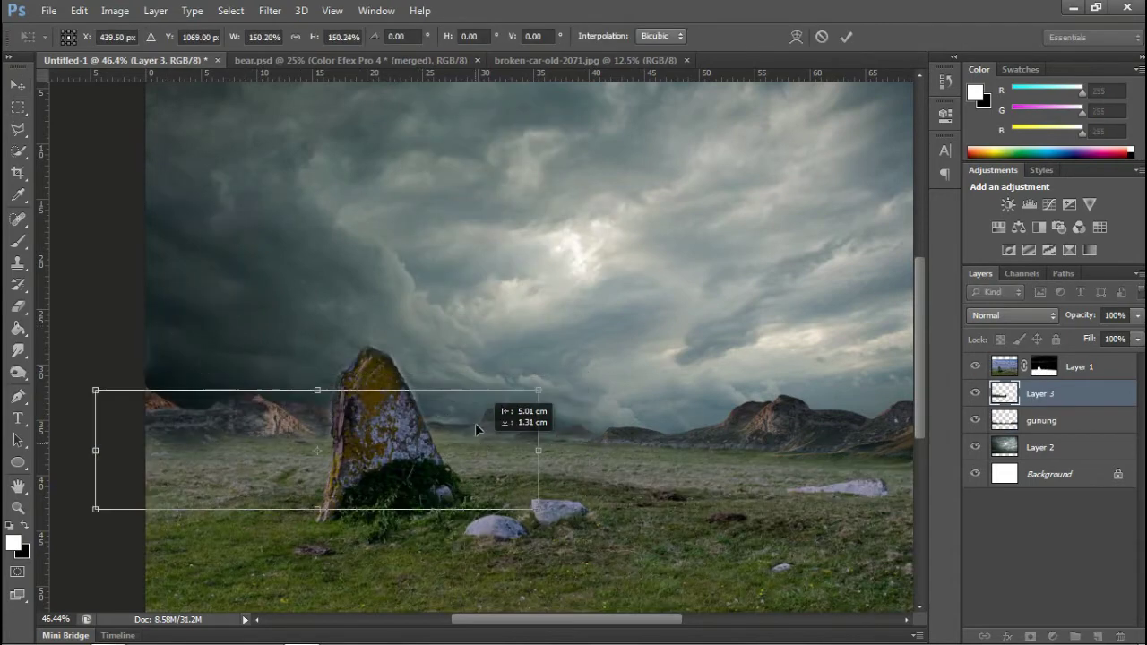
left_click_drag(529, 433, 496, 405)
left_click_drag(586, 340, 596, 369)
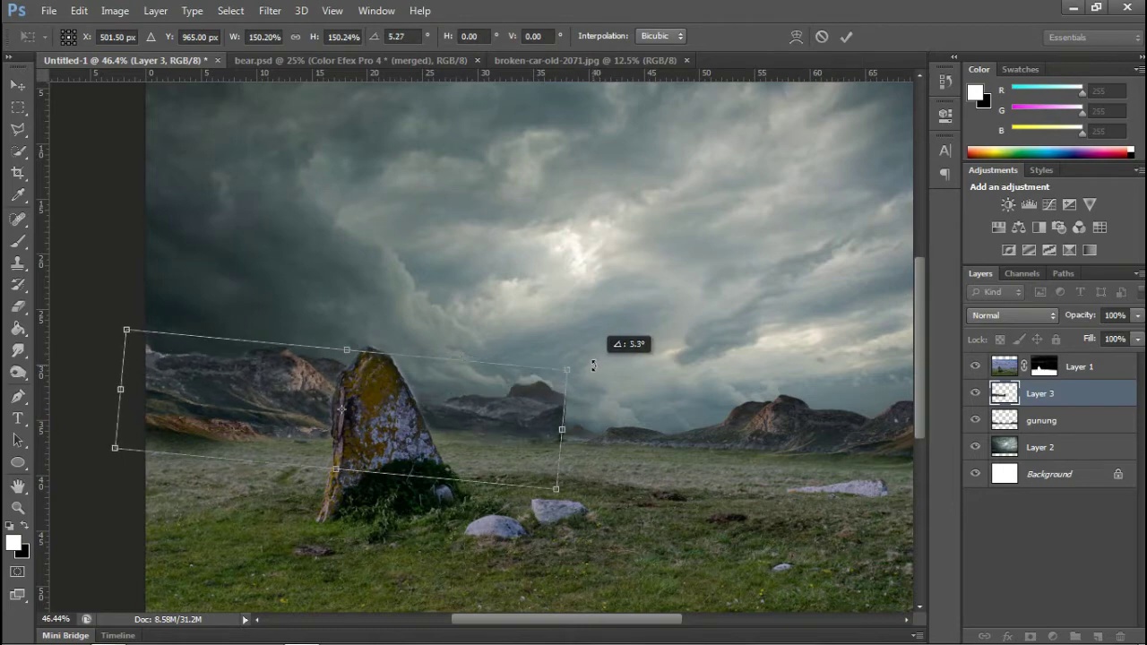
left_click_drag(490, 393, 447, 422)
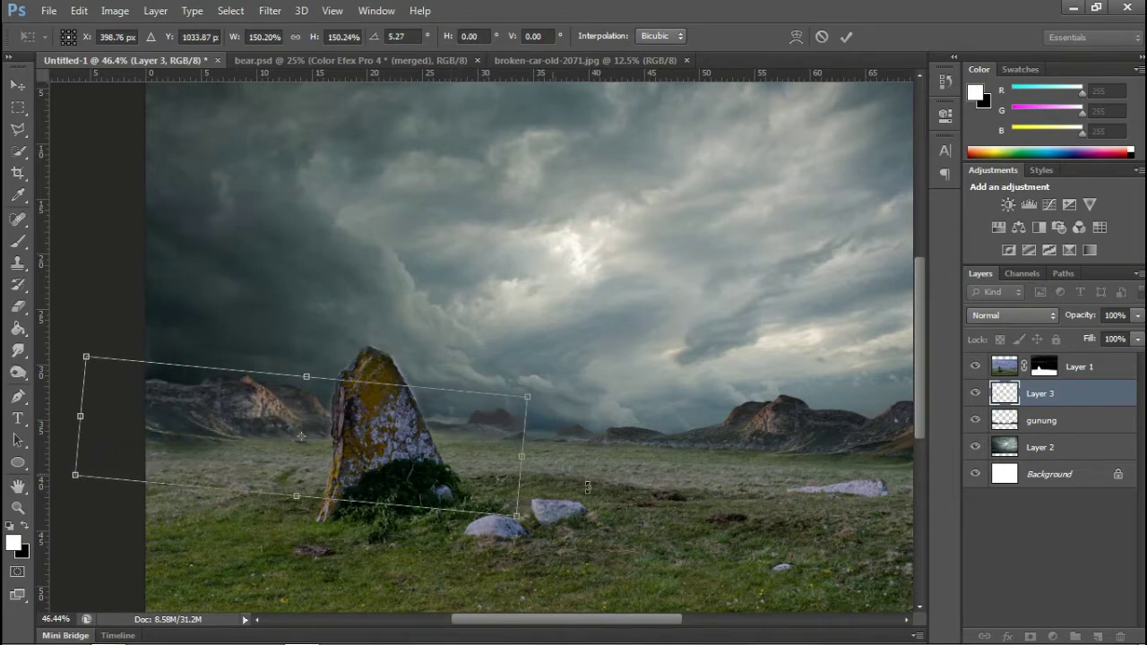
left_click(846, 37)
Add a layer mask to Layer 3 and bring up the manipulasi biola source folder
left_click(771, 308)
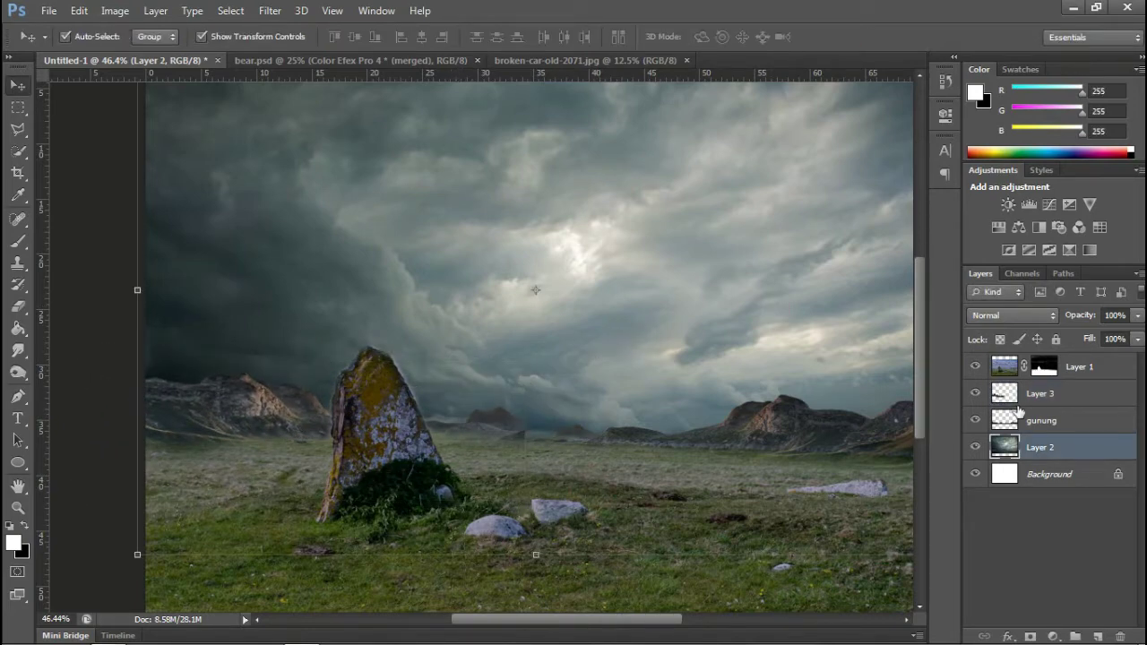
left_click(1040, 393)
left_click(1030, 636)
left_click(18, 240)
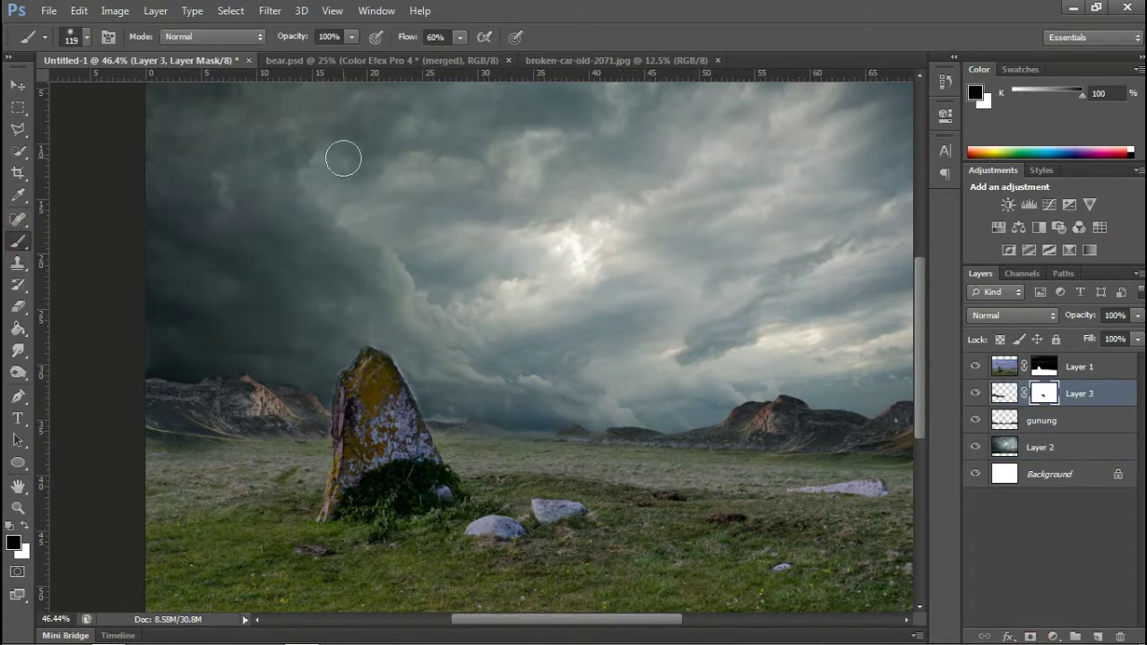
key("v")
left_click(113, 632)
Place the fiddler image right of the stone and move its layer above Layer 1
left_click(336, 331)
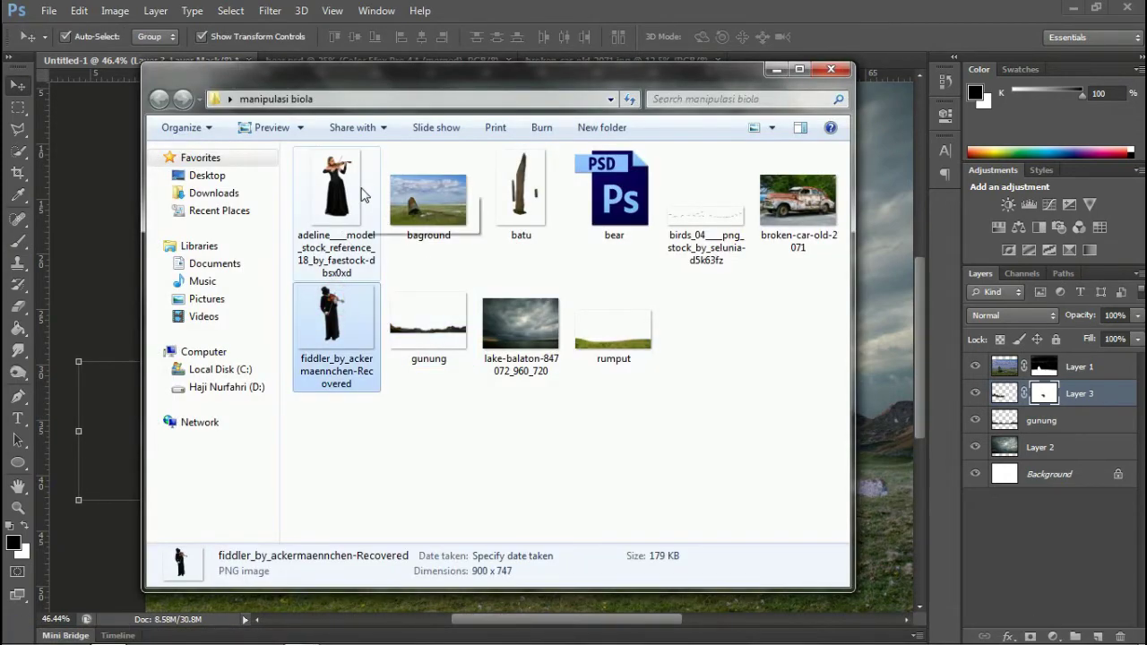
left_click_drag(336, 323, 121, 273)
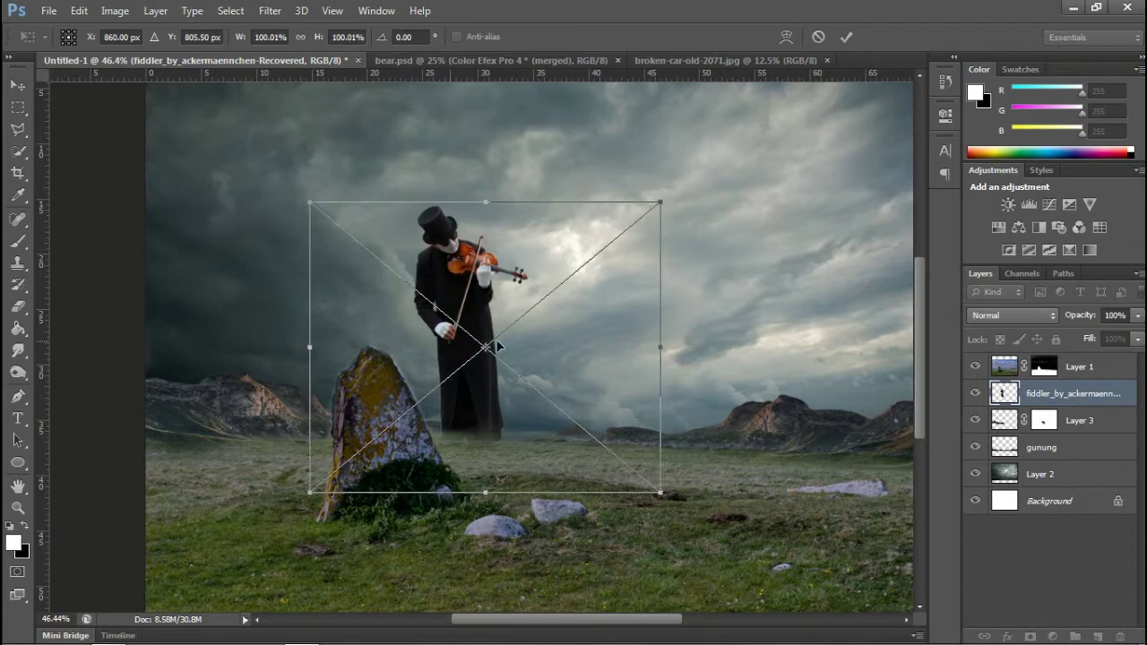
left_click_drag(498, 345, 524, 350)
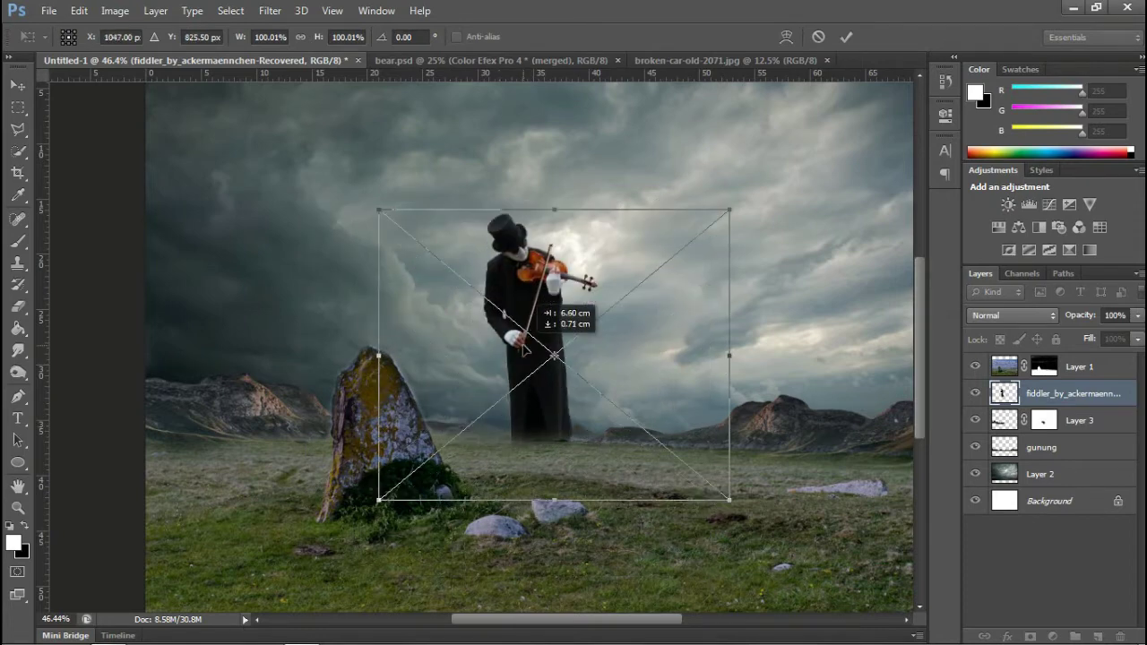
left_click(847, 36)
left_click_drag(1092, 395, 1088, 363)
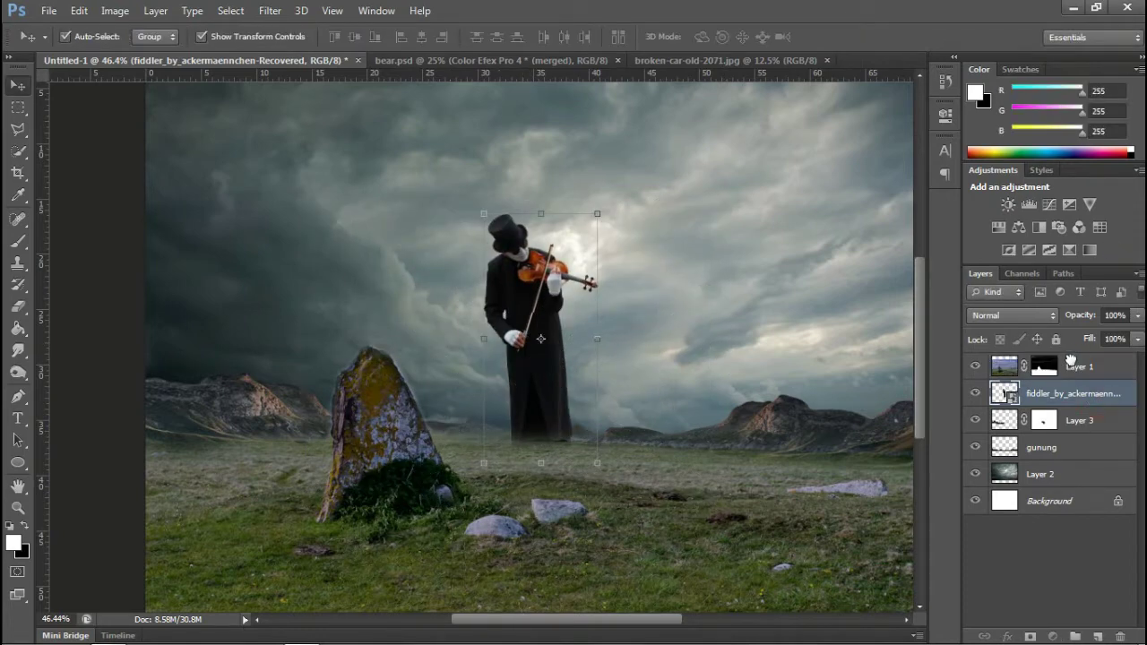
left_click_drag(551, 318, 537, 350)
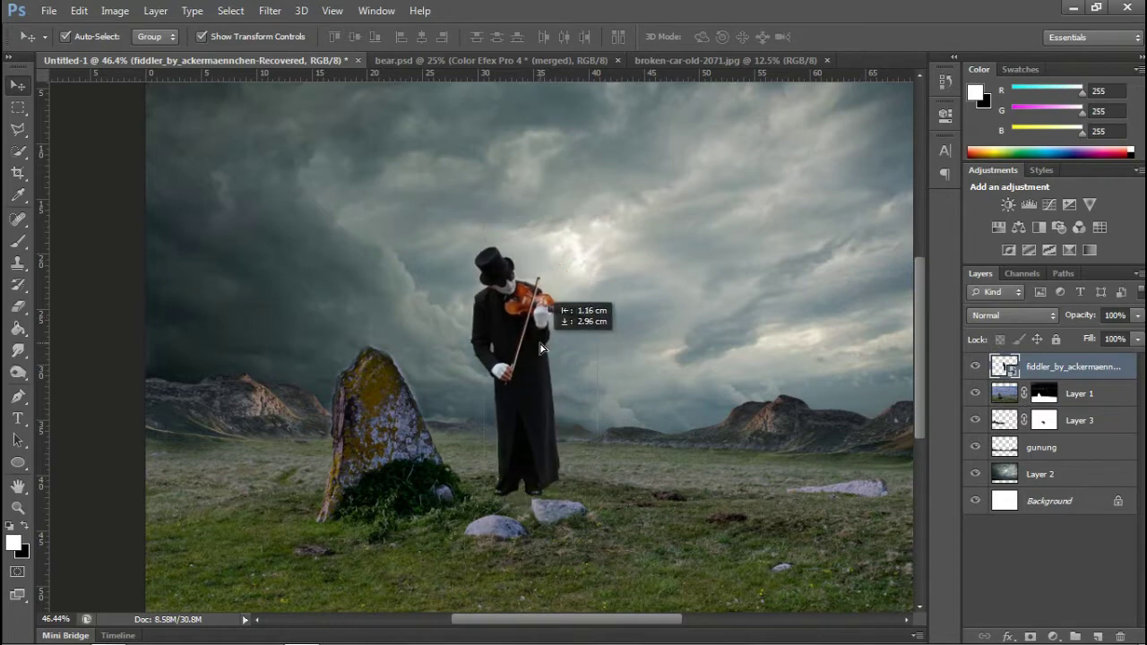
Rotate the fiddler slightly and warp his outline, then move him right and down
left_click_drag(575, 231, 542, 271)
right_click(580, 306)
left_click(645, 452)
left_click_drag(714, 240, 722, 254)
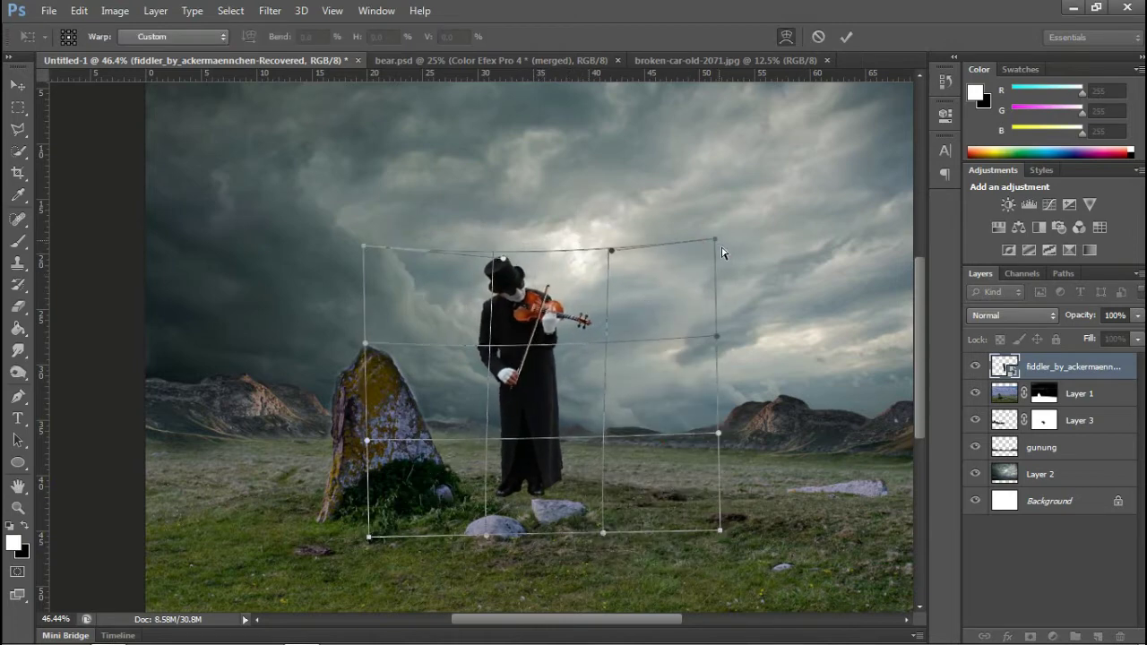
left_click_drag(363, 244, 385, 237)
left_click(846, 37)
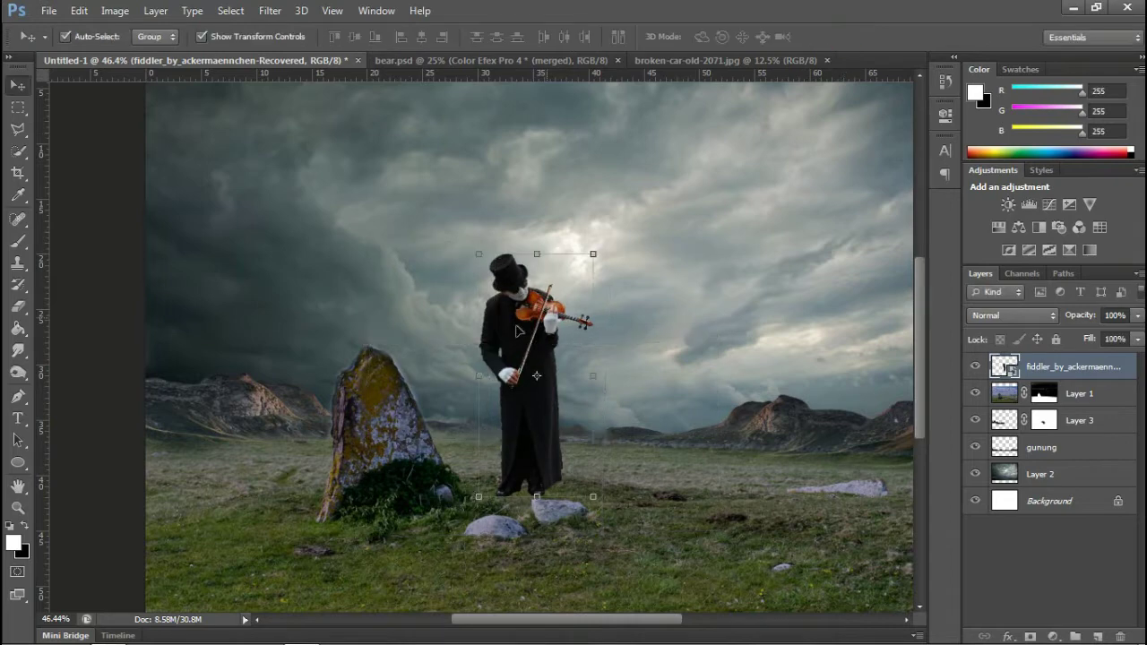
left_click_drag(521, 327, 605, 339)
Scale the fiddler down to about 67% and position him in the mid-ground
key("ctrl+t")
left_click_drag(681, 267, 705, 306)
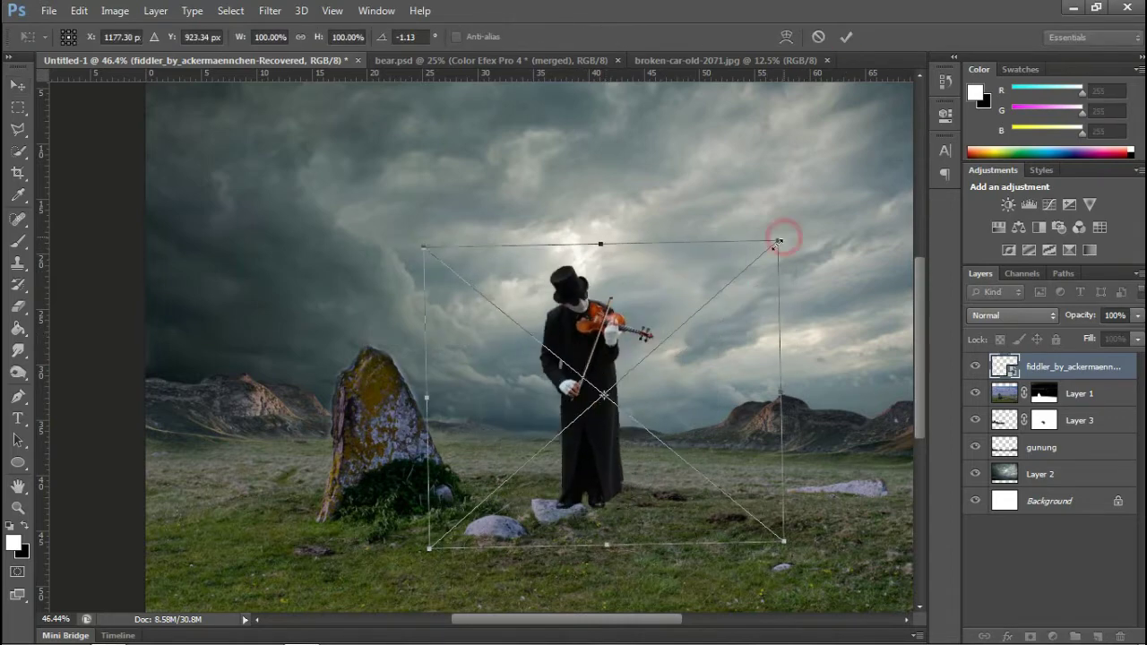
left_click_drag(601, 359, 624, 343)
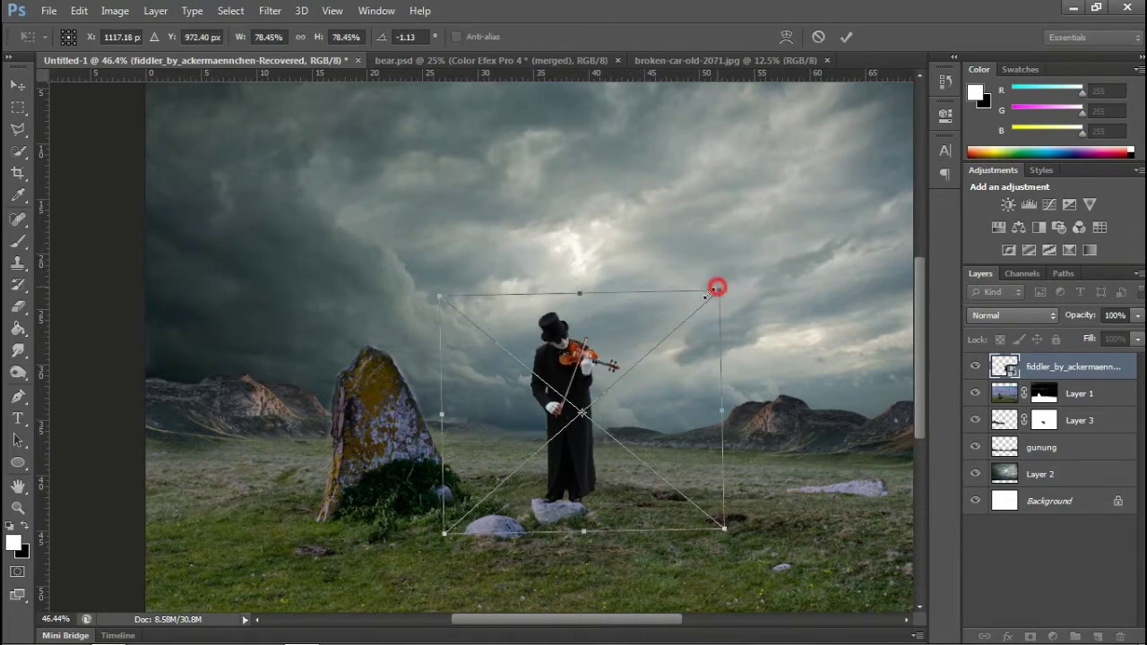
left_click_drag(720, 287, 704, 319)
left_click_drag(561, 384, 649, 383)
key("Return")
Place the woman violinist (adeline) image at about 55% size, left beside the standing stone
key("ctrl+o")
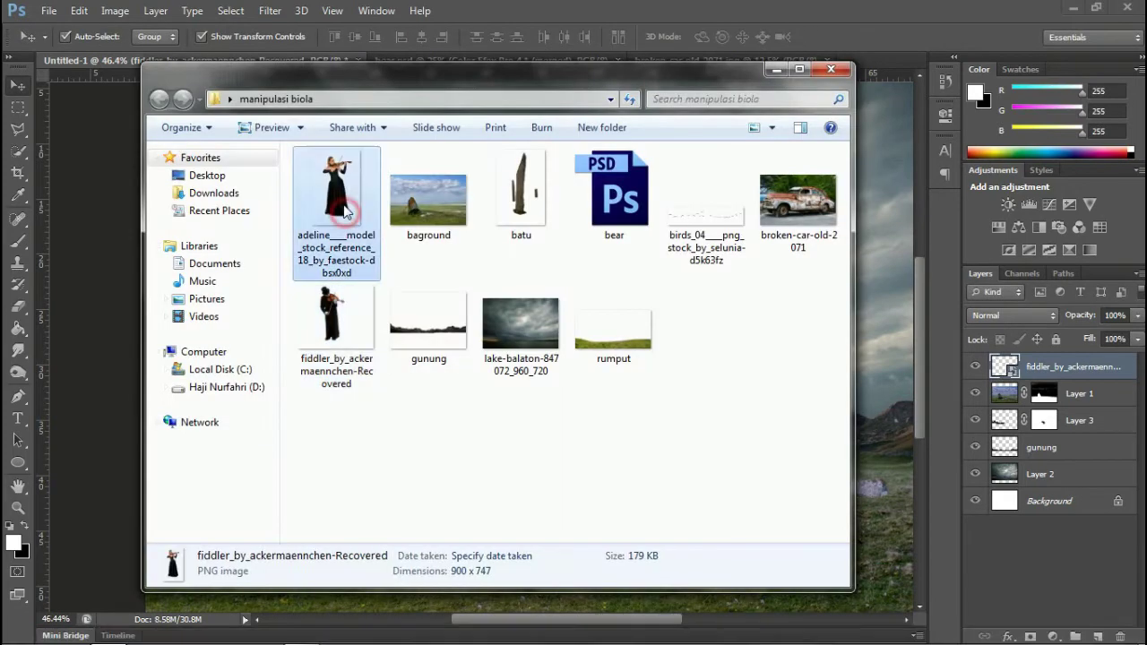
key("Return")
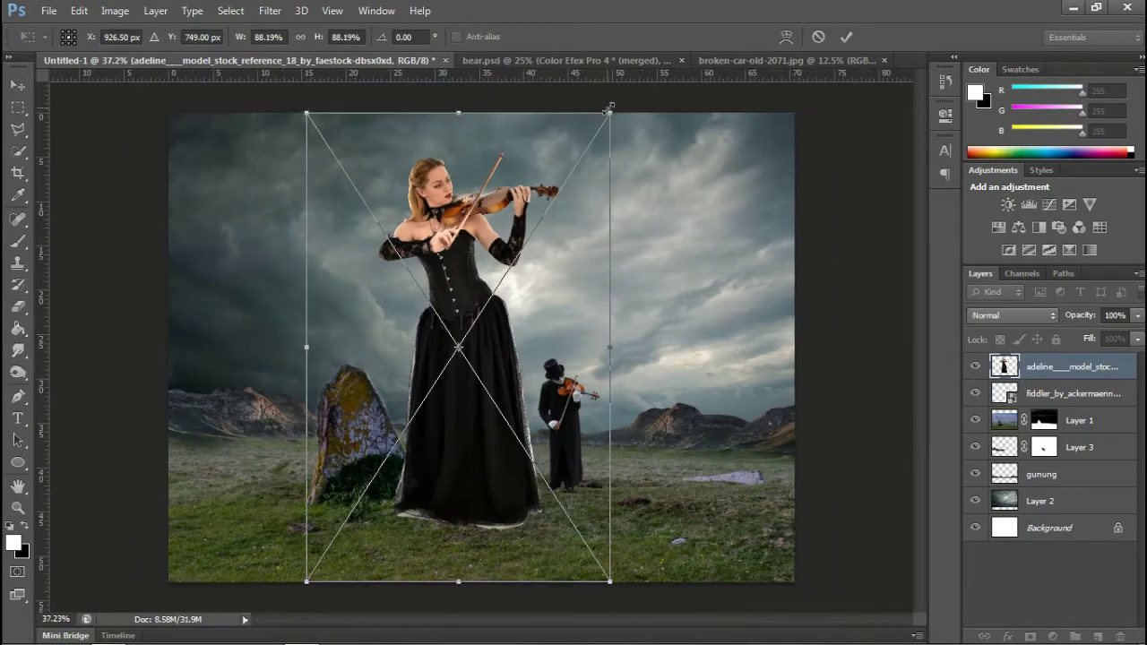
left_click_drag(609, 116, 478, 281)
left_click_drag(413, 431, 372, 434)
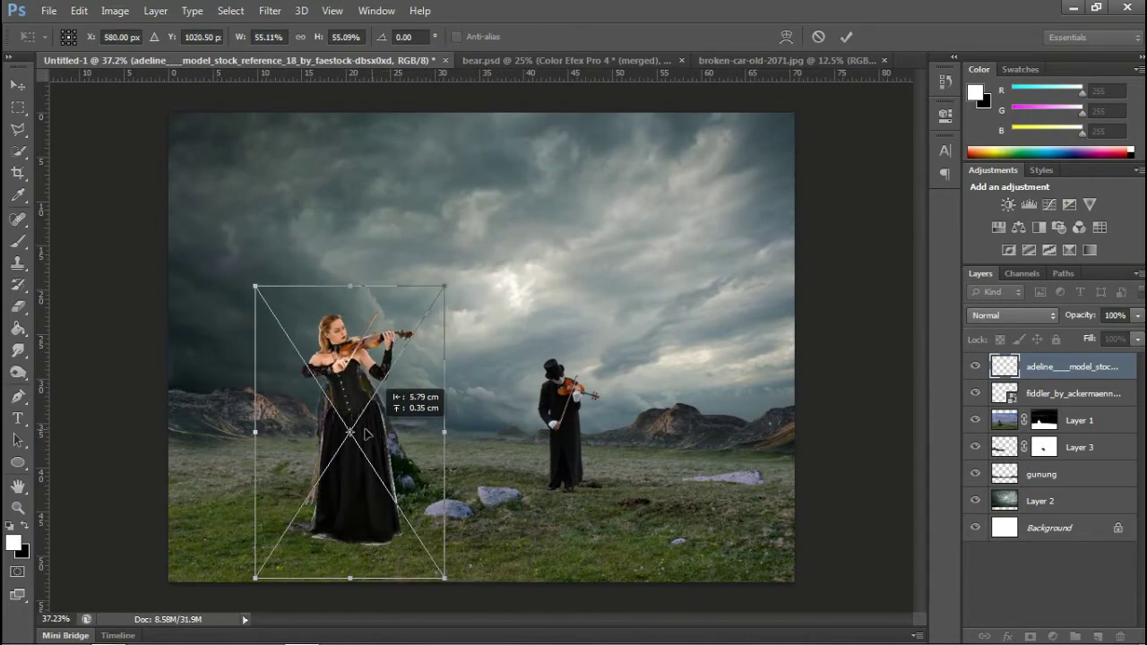
left_click_drag(365, 434, 294, 436)
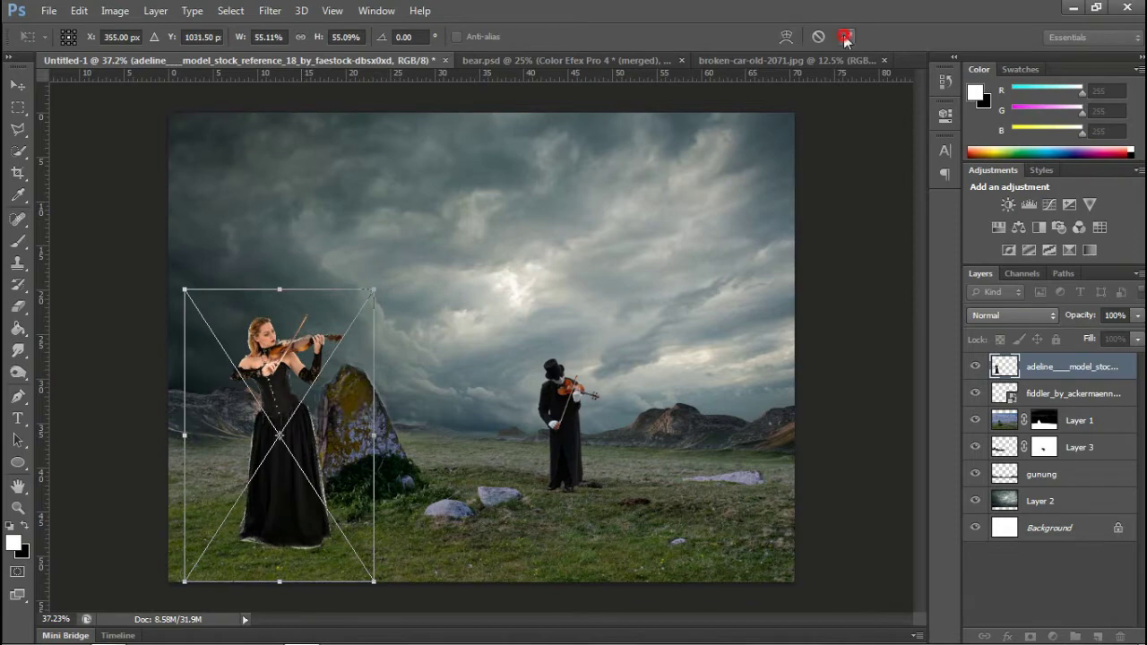
left_click(844, 37)
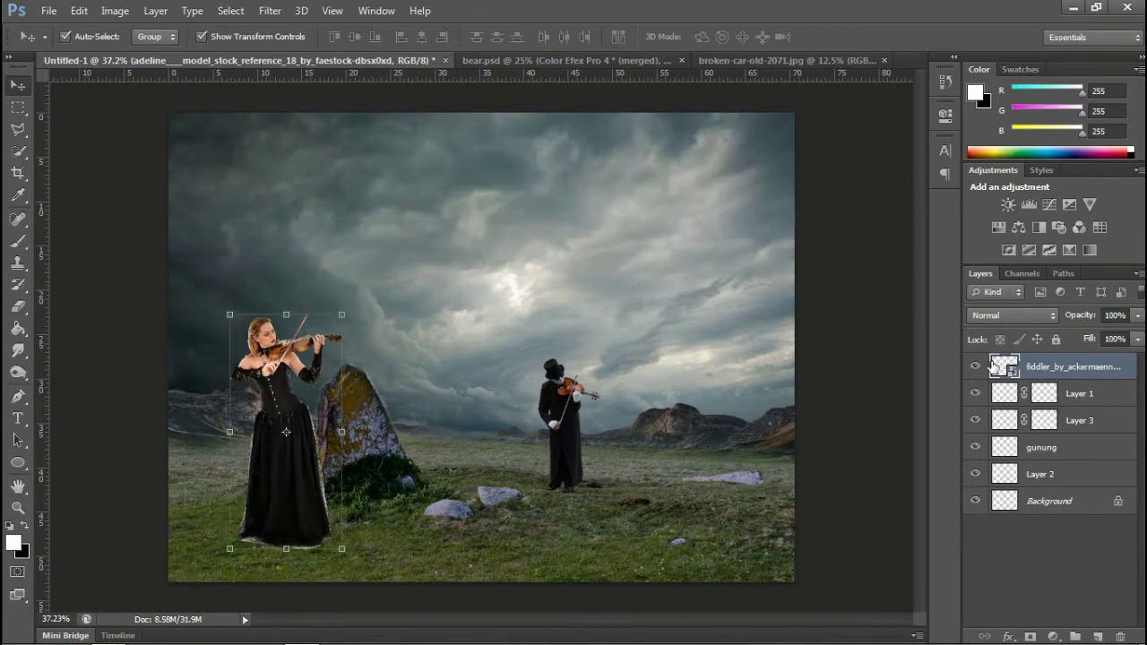
Hide both violinist layers, target landscape Layer 1 and select the Clone Stamp tool
left_click_drag(975, 365, 975, 393)
left_click(1075, 421)
left_click(18, 262)
left_click(105, 263)
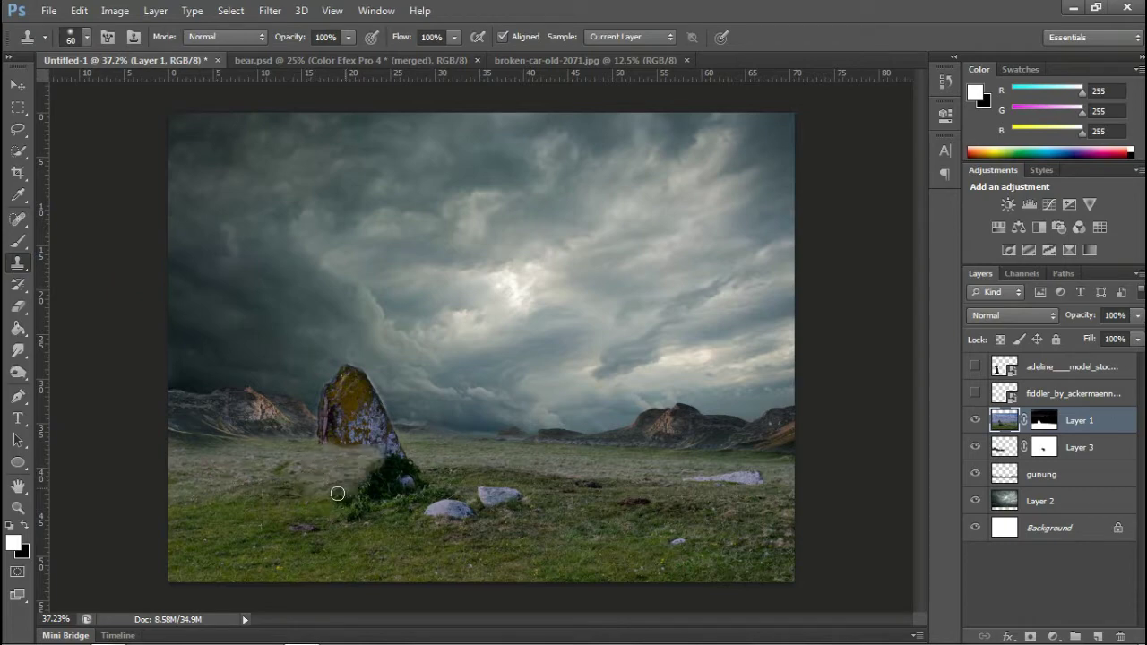
Clone grass over the stone base, rocks and green patches with a 125 px brush
left_click(435, 470)
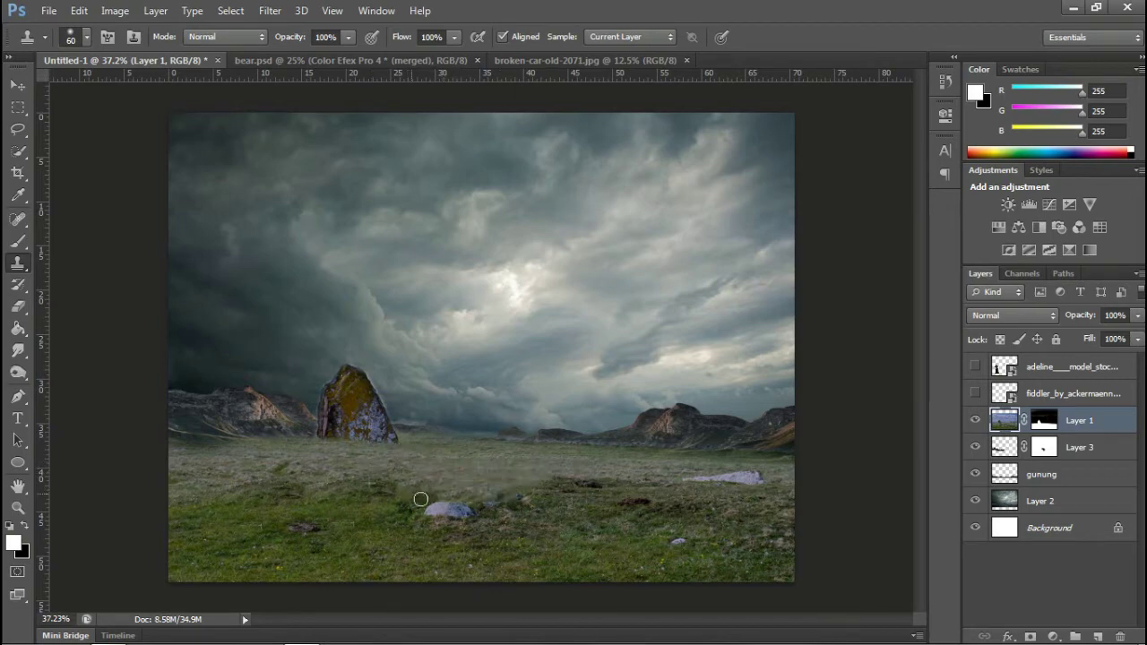
key("bracketright")
key("bracketright")
key("bracketright")
left_click_drag(277, 469, 274, 511)
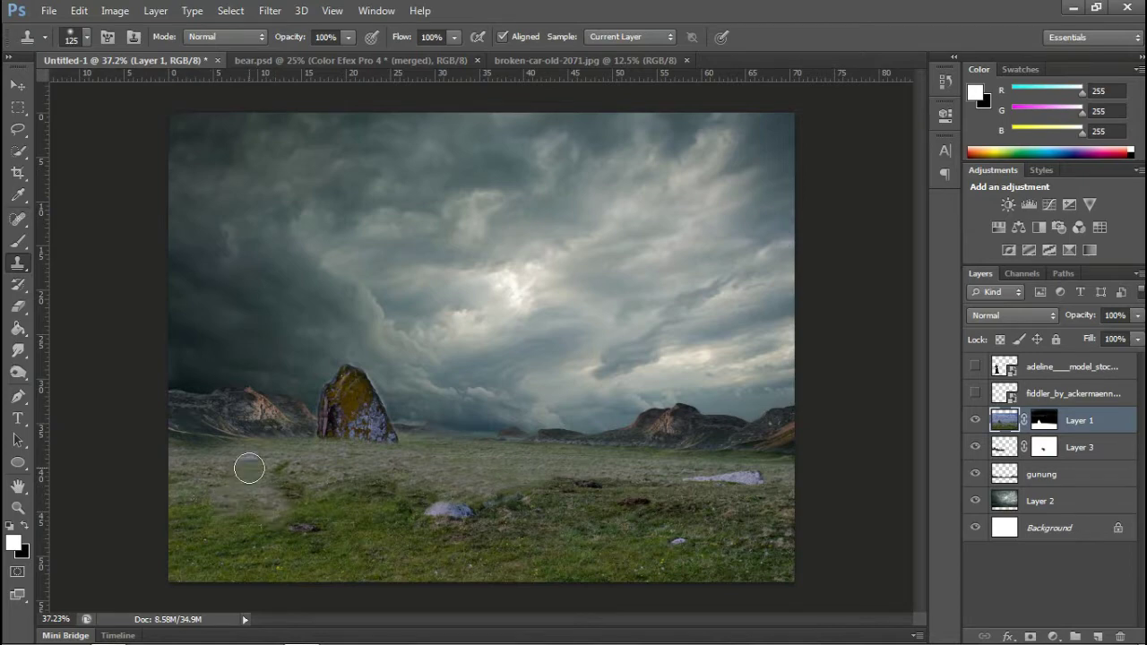
left_click(179, 465, "alt")
left_click_drag(214, 553, 205, 486)
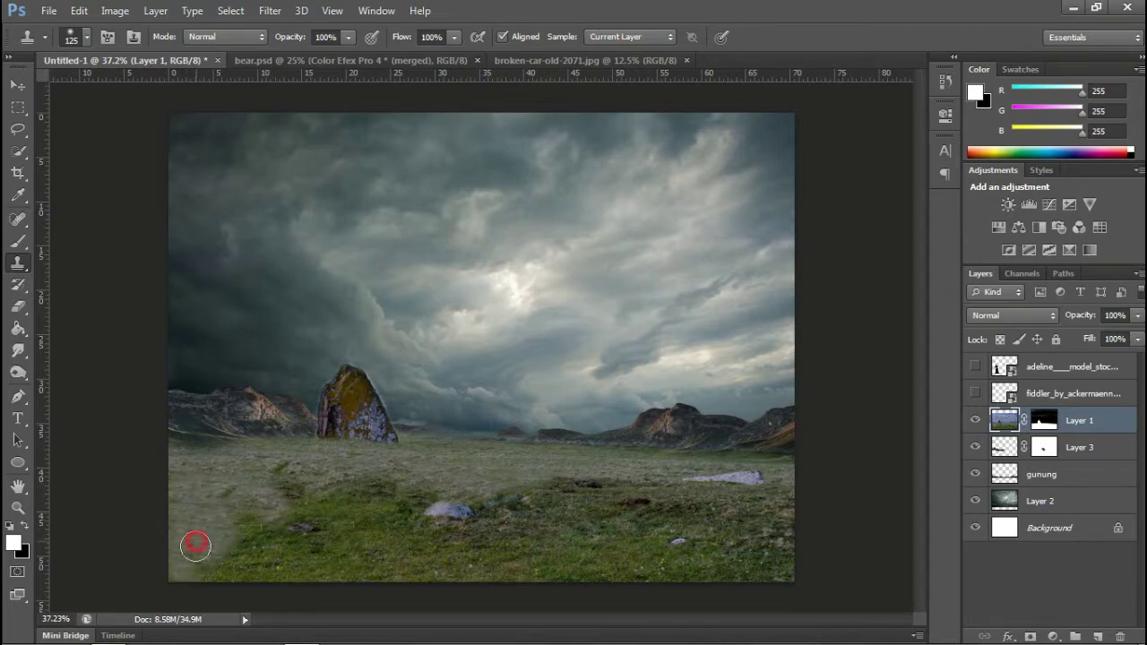
mouse_move(252, 522)
left_mouse_down()
mouse_move(302, 478)
mouse_move(275, 561)
mouse_move(230, 540)
mouse_move(301, 496)
mouse_move(435, 511)
mouse_move(323, 565)
mouse_move(443, 532)
left_mouse_up()
mouse_move(356, 501)
left_mouse_down()
mouse_move(417, 504)
mouse_move(453, 578)
mouse_move(564, 471)
mouse_move(457, 561)
mouse_move(438, 529)
mouse_move(589, 551)
left_mouse_up()
mouse_move(527, 495)
left_mouse_down()
mouse_move(505, 493)
mouse_move(729, 496)
left_mouse_up()
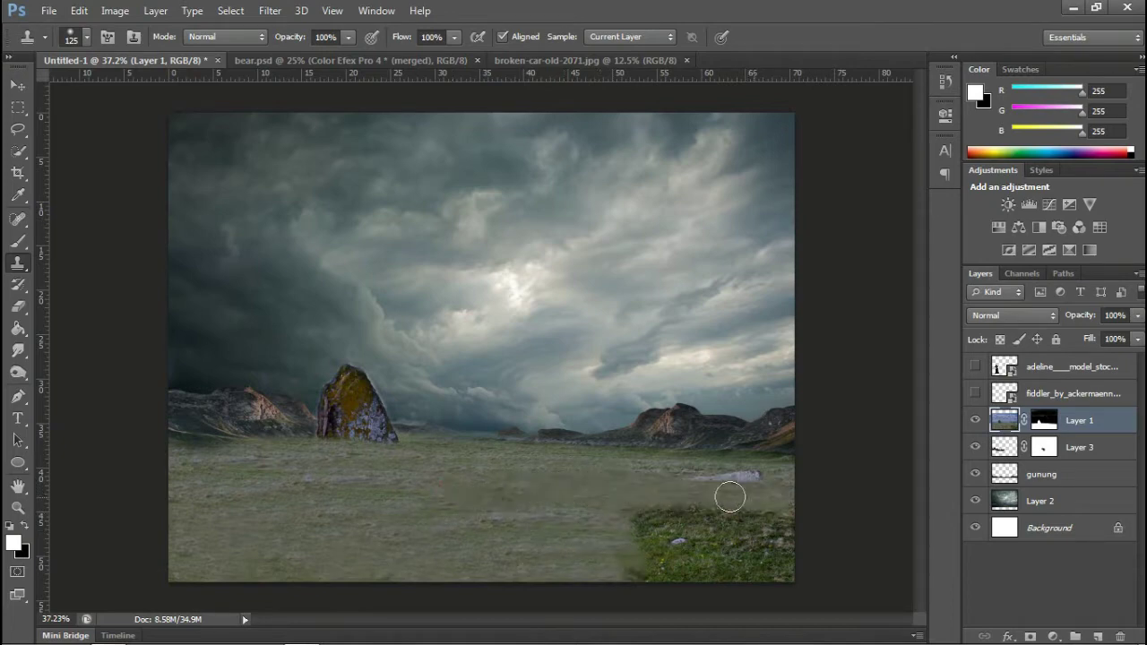
mouse_move(627, 511)
left_mouse_down()
mouse_move(655, 579)
mouse_move(776, 561)
mouse_move(693, 553)
left_mouse_up()
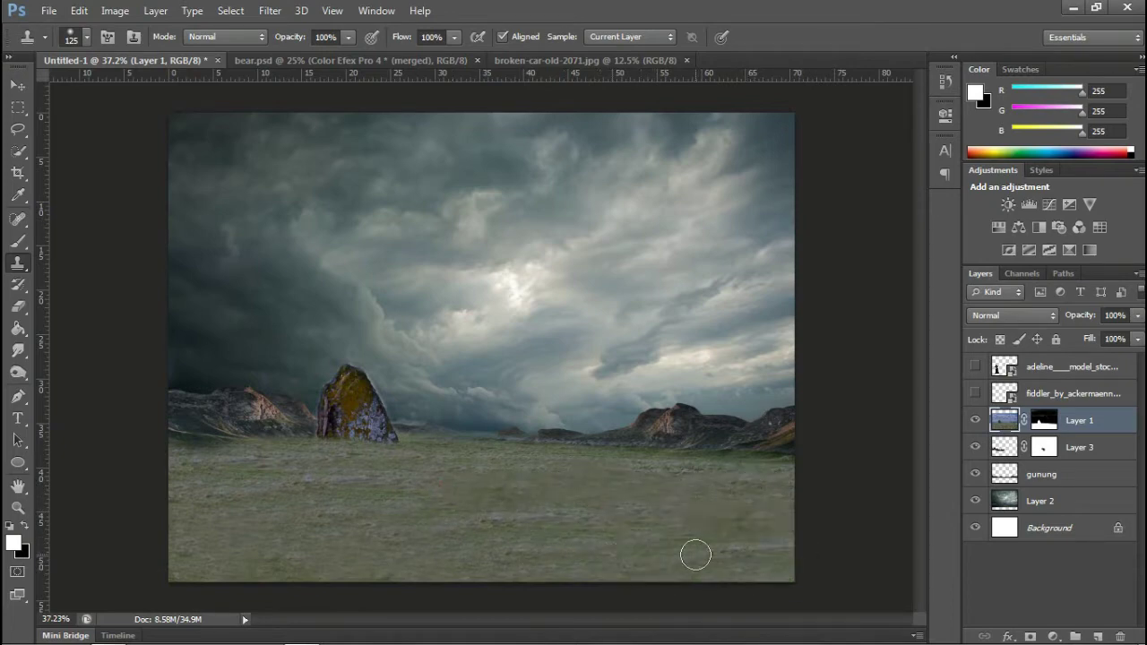
Paint black on Layer 1's mask to hide the standing stone and blend the horizon
key("b")
left_click(1054, 420)
key("x")
left_click_drag(358, 385, 310, 428)
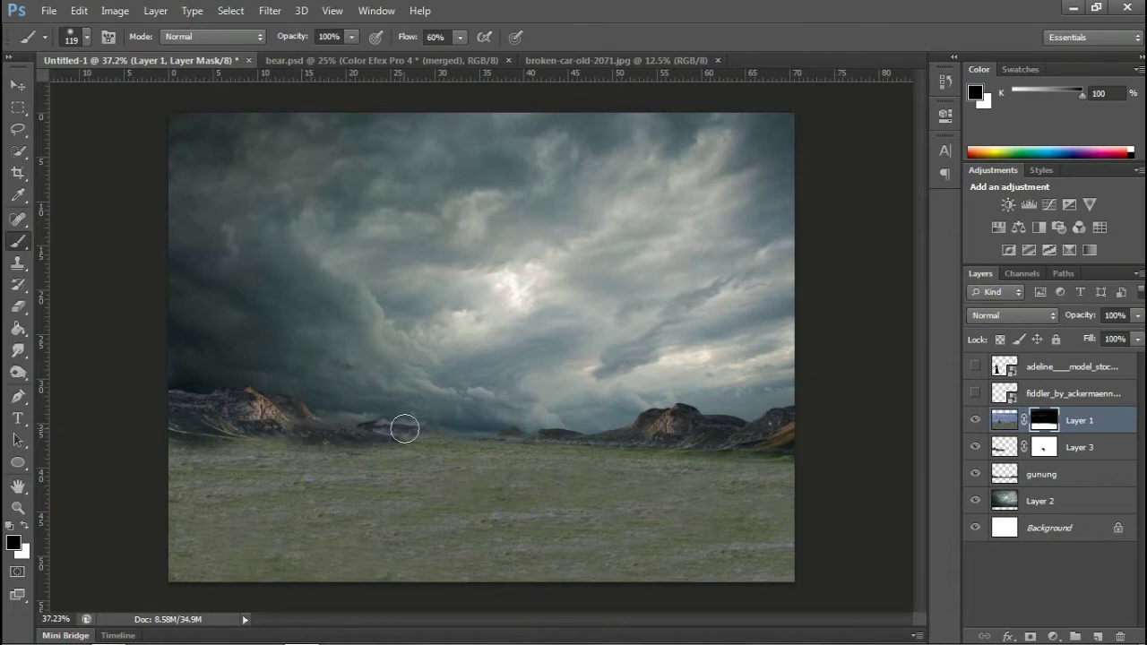
left_click_drag(221, 449, 465, 418)
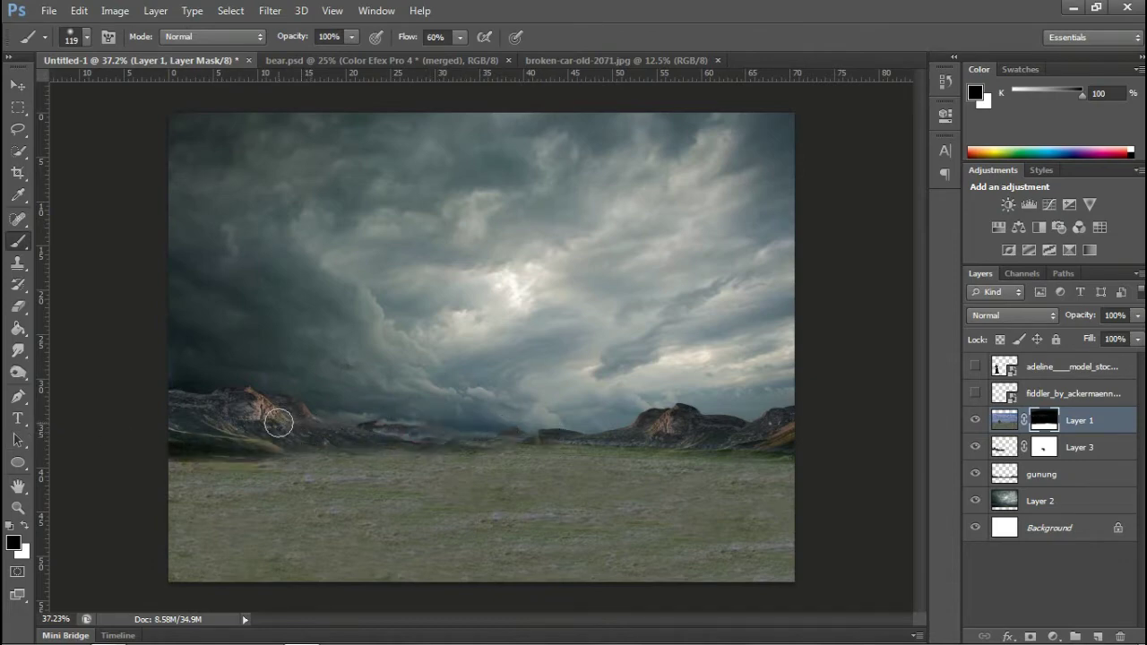
left_click_drag(174, 455, 484, 443)
Raise the Levels black input to 39 on Layer 1's image
key("v")
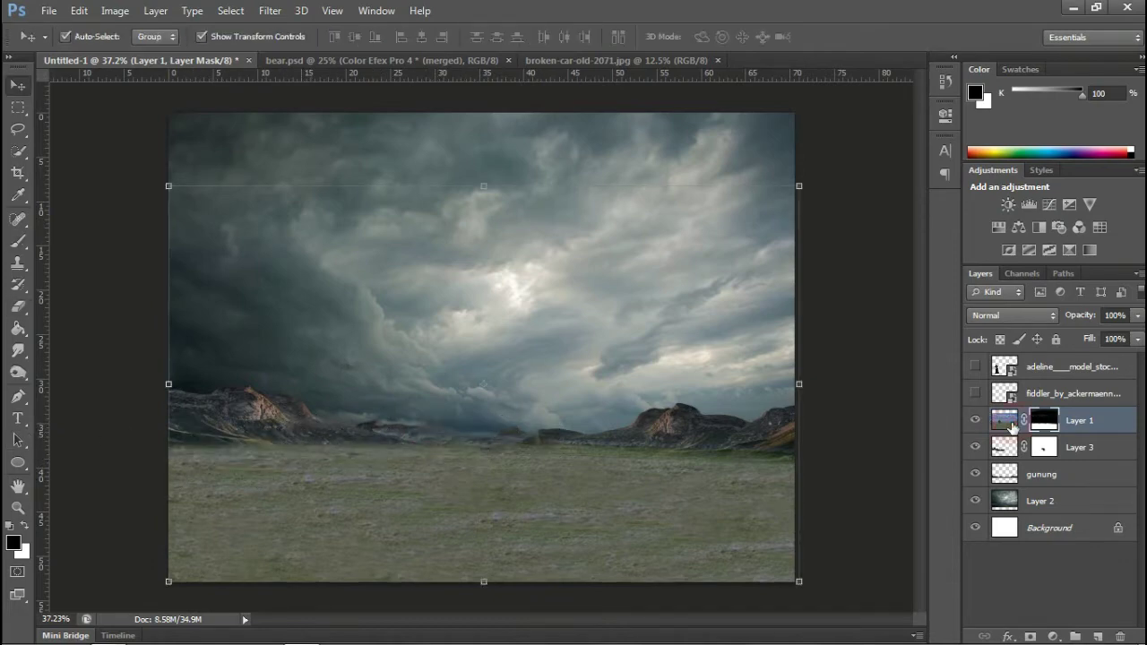
left_click(1012, 428)
key("ctrl+l")
left_click_drag(809, 446, 838, 447)
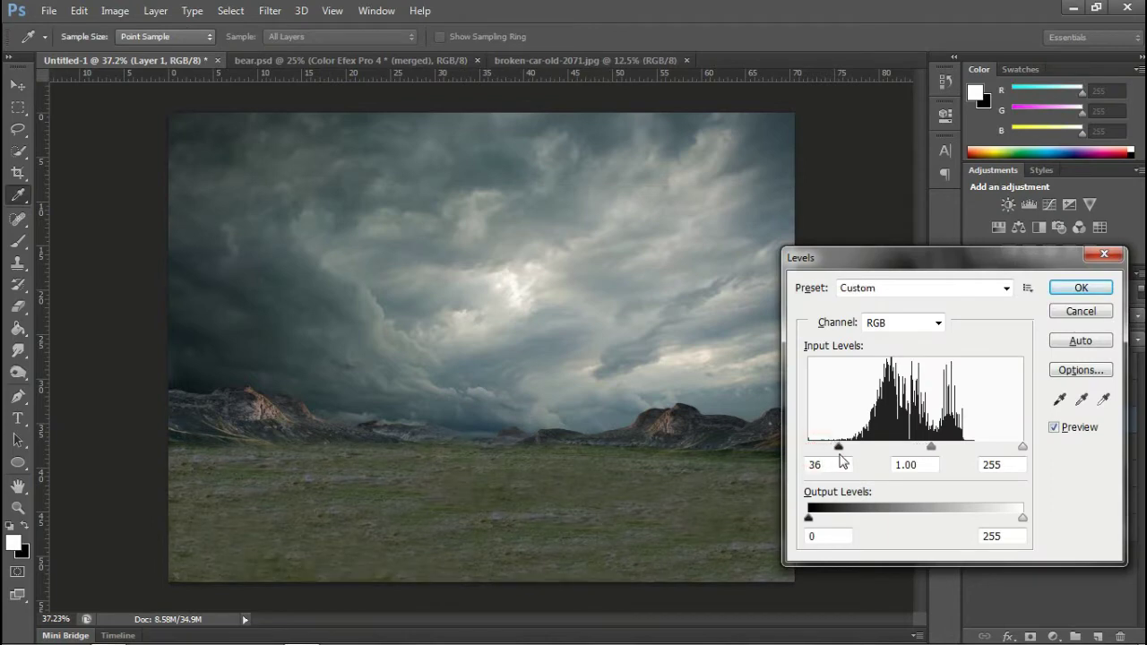
Commit the Levels change, then set Layer 1's Hue/Saturation saturation to -33
left_click(1079, 287)
left_click(112, 10)
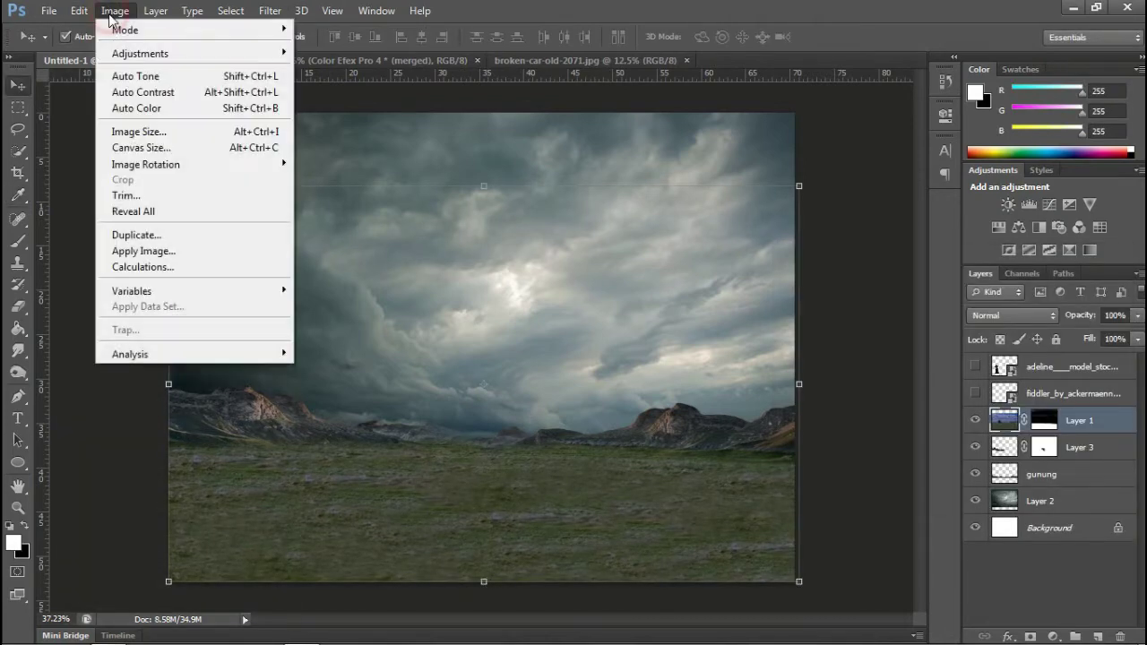
left_click(345, 139)
left_click_drag(847, 442, 836, 451)
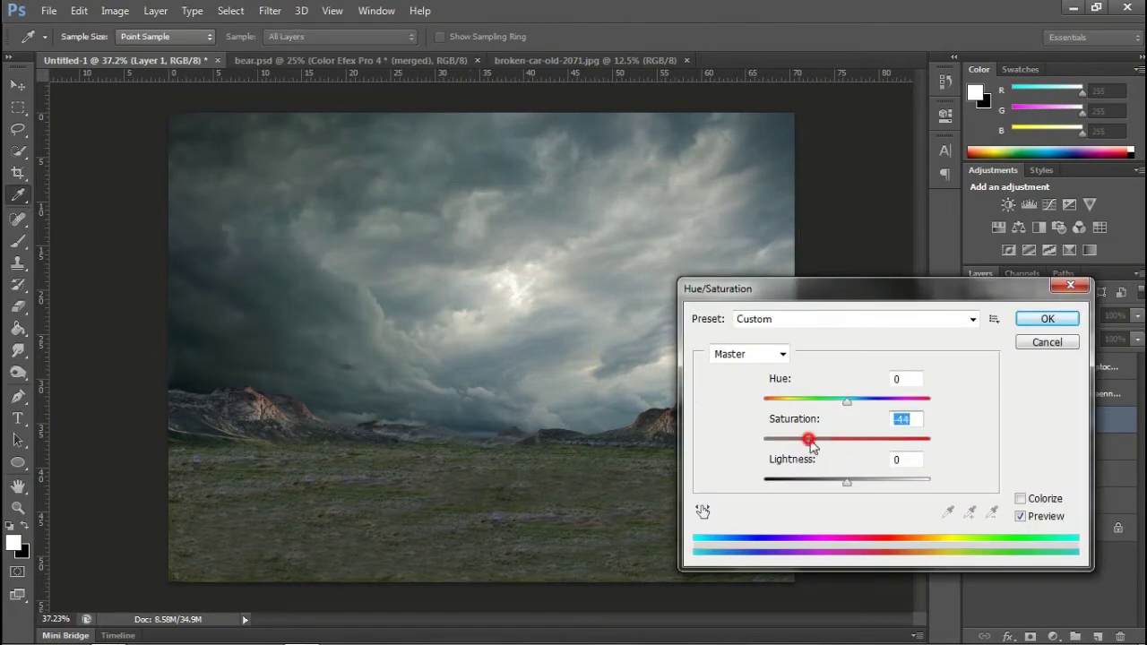
type("-33")
left_click_drag(858, 483, 848, 489)
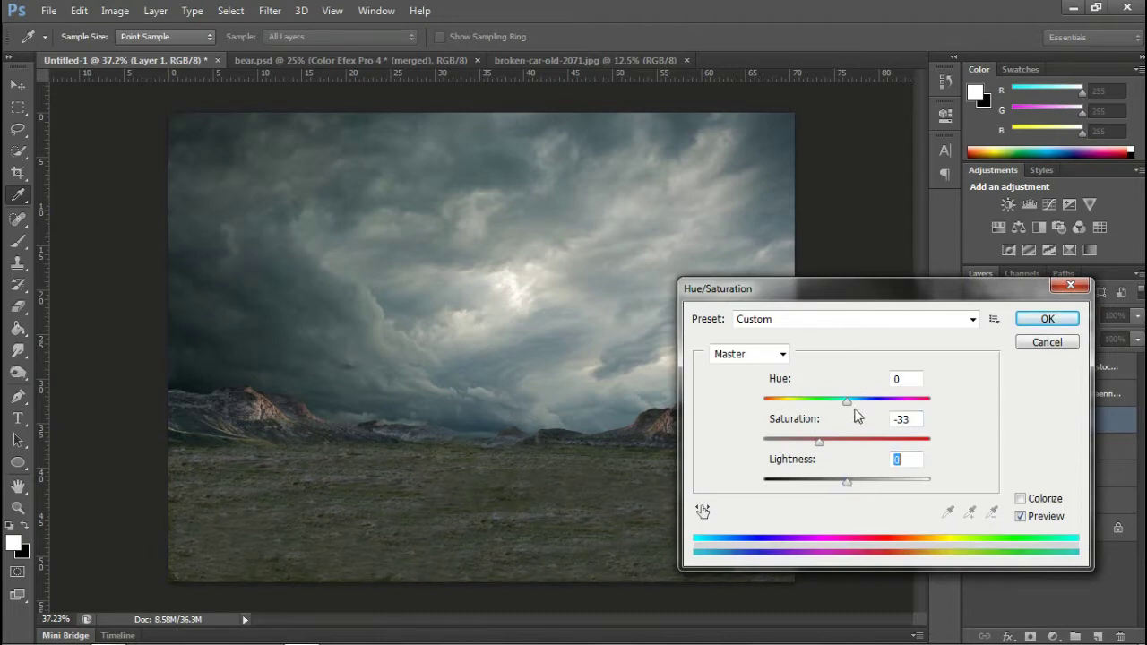
left_click_drag(850, 401, 848, 405)
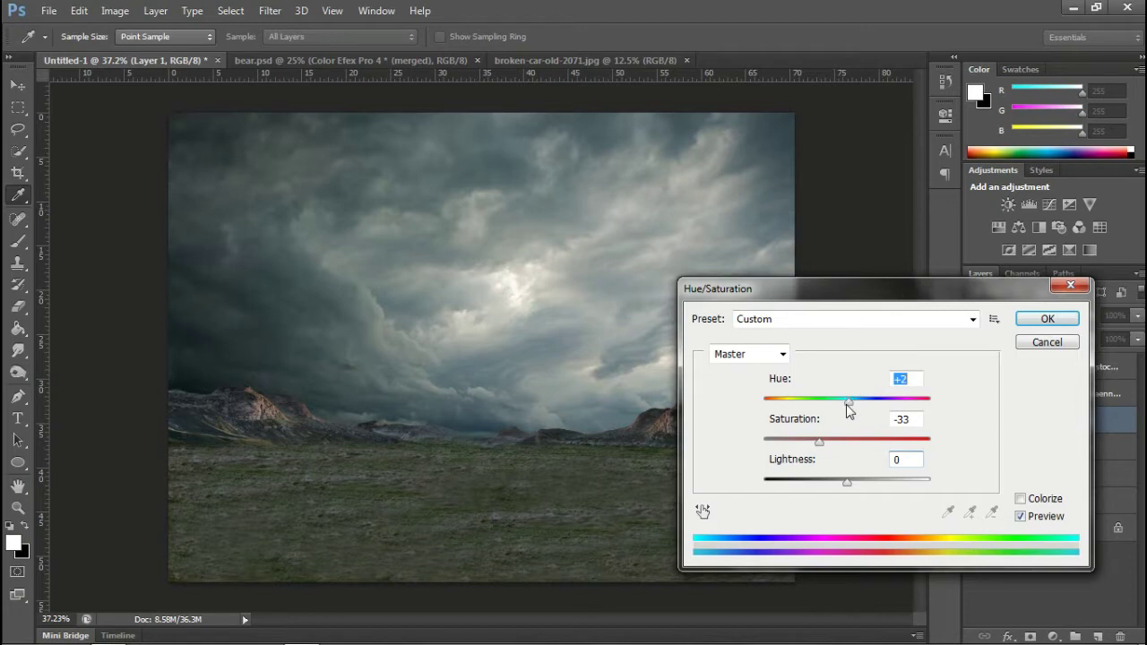
left_click(1053, 316)
Show both violinists again, rasterize the woman's layer and give it a layer mask
key("v")
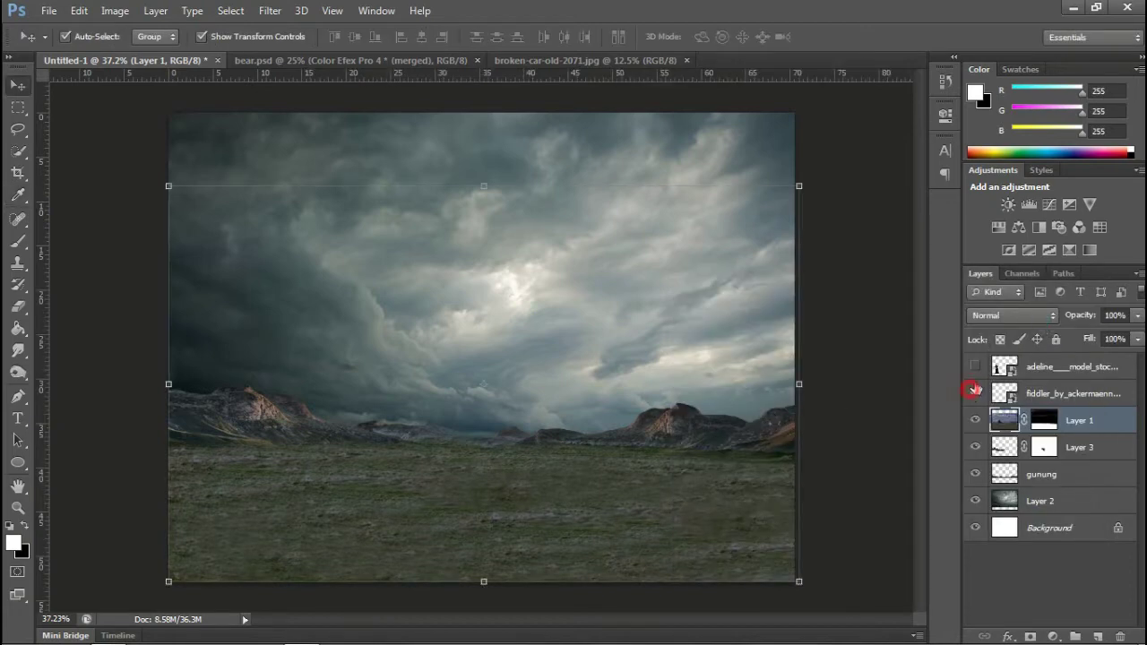
left_click(975, 390)
left_click(975, 366)
left_click(883, 387)
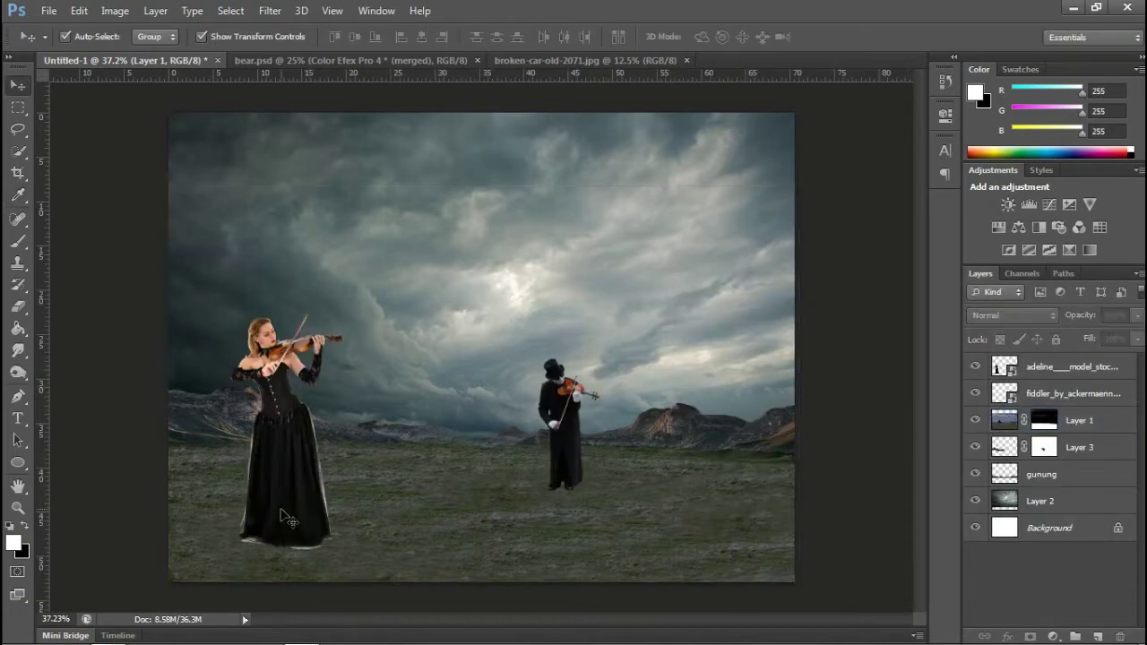
left_click(1060, 375)
right_click(1034, 368)
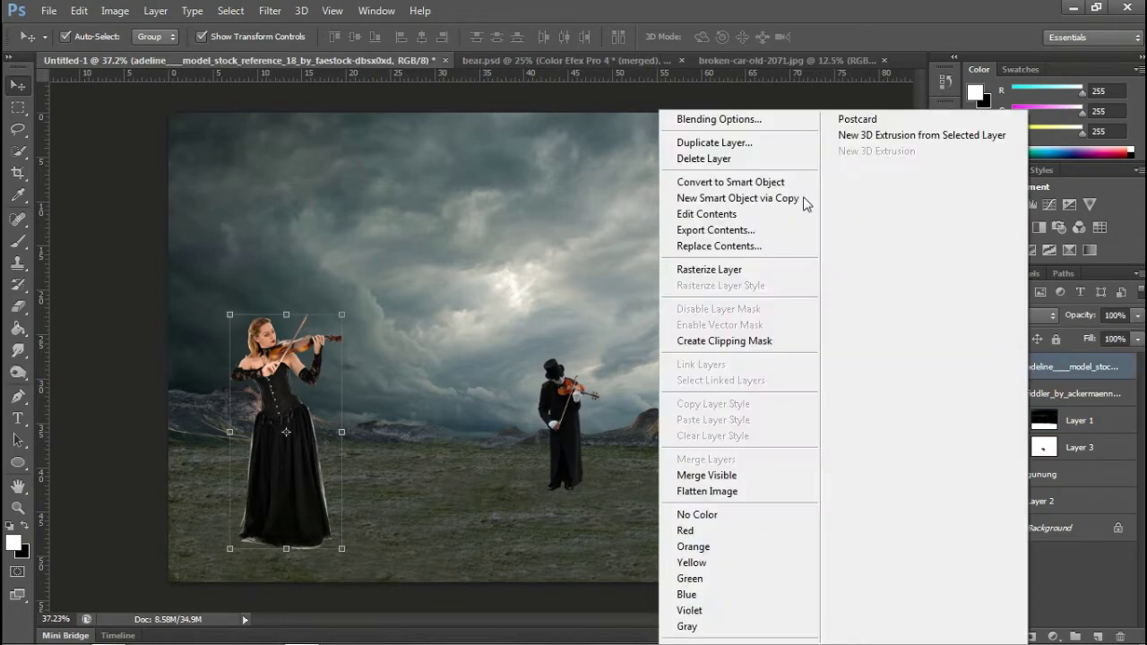
left_click(740, 268)
left_click(1032, 636)
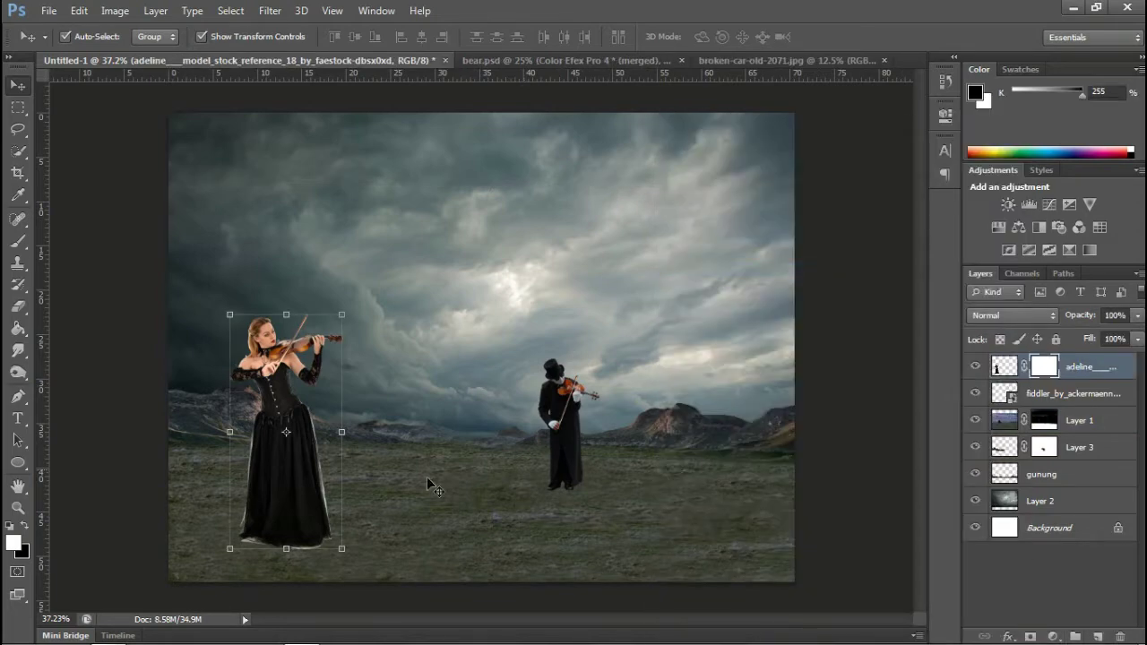
key("d")
Mask the woman's dress hem into the grass with a smaller black brush
scroll(268, 499, "up", 4)
scroll(199, 441, "up", 3)
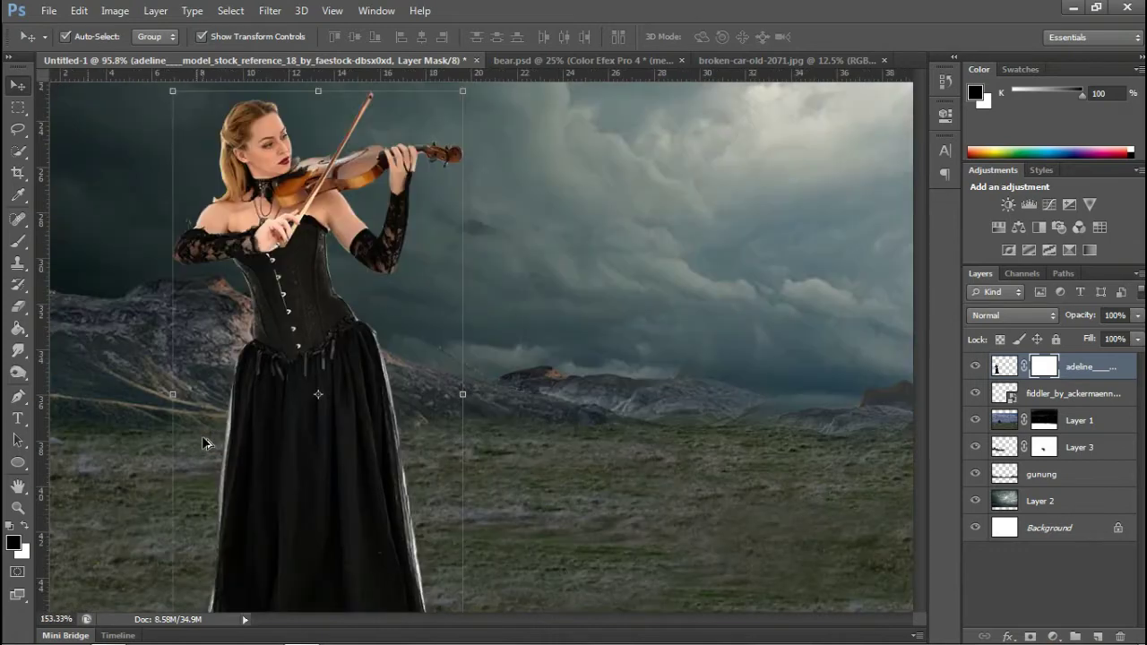
scroll(201, 436, "up", 5)
key("b")
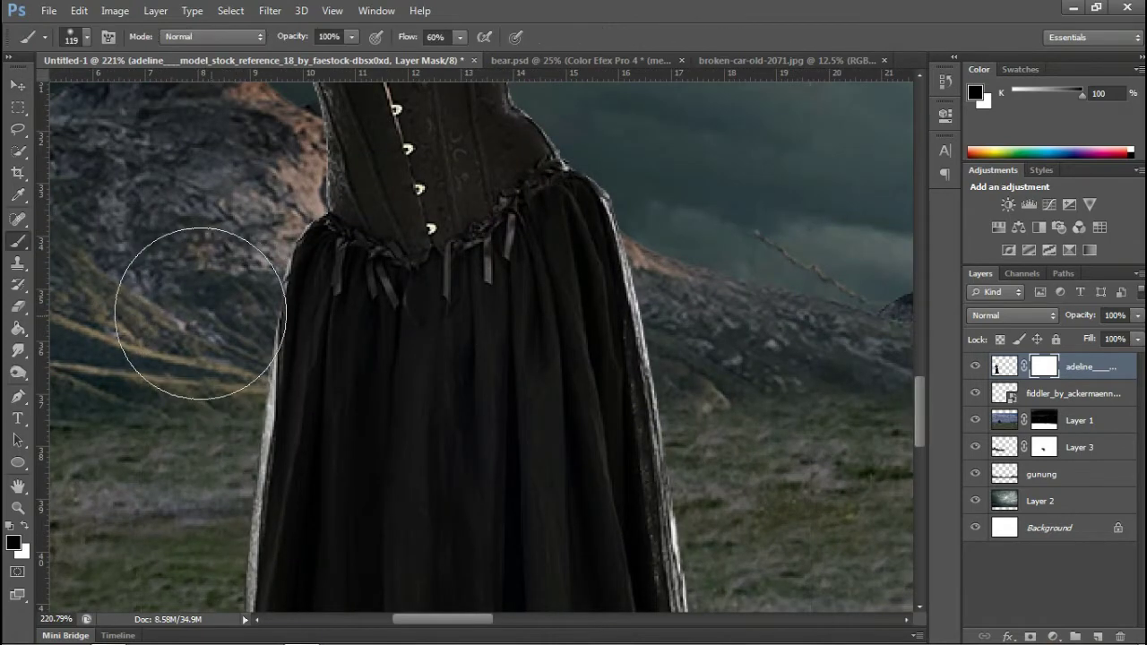
key("bracketleft")
key("bracketleft")
key("bracketleft")
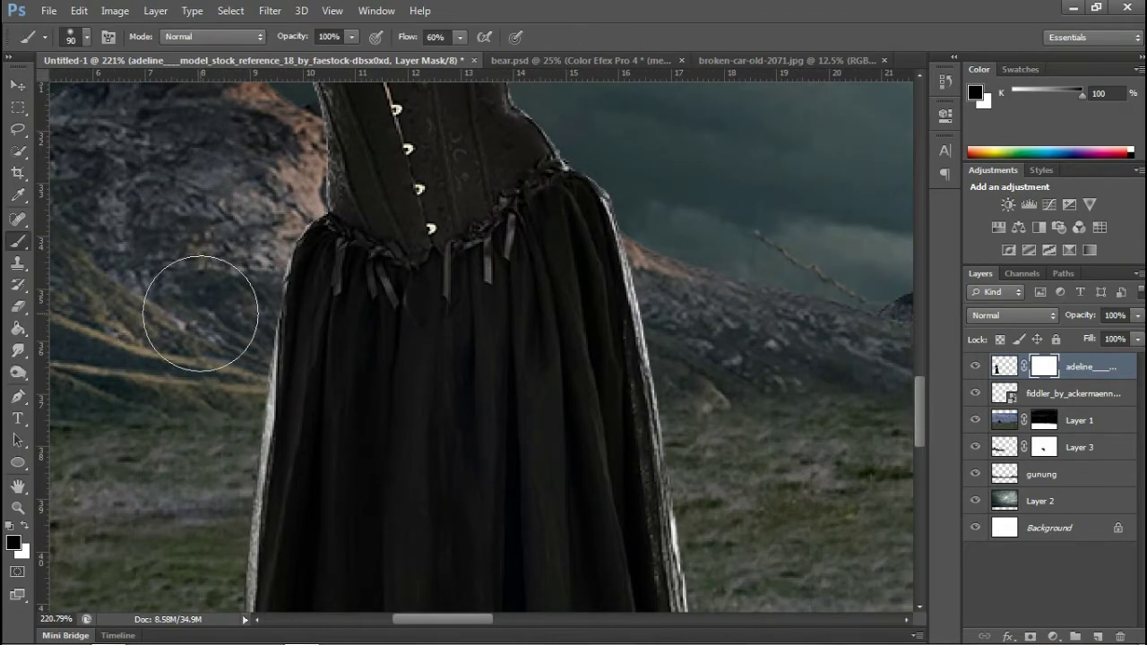
key("bracketleft")
key("bracketleft")
left_click_drag(251, 341, 246, 568)
scroll(220, 507, "down", 4)
scroll(221, 507, "down", 5)
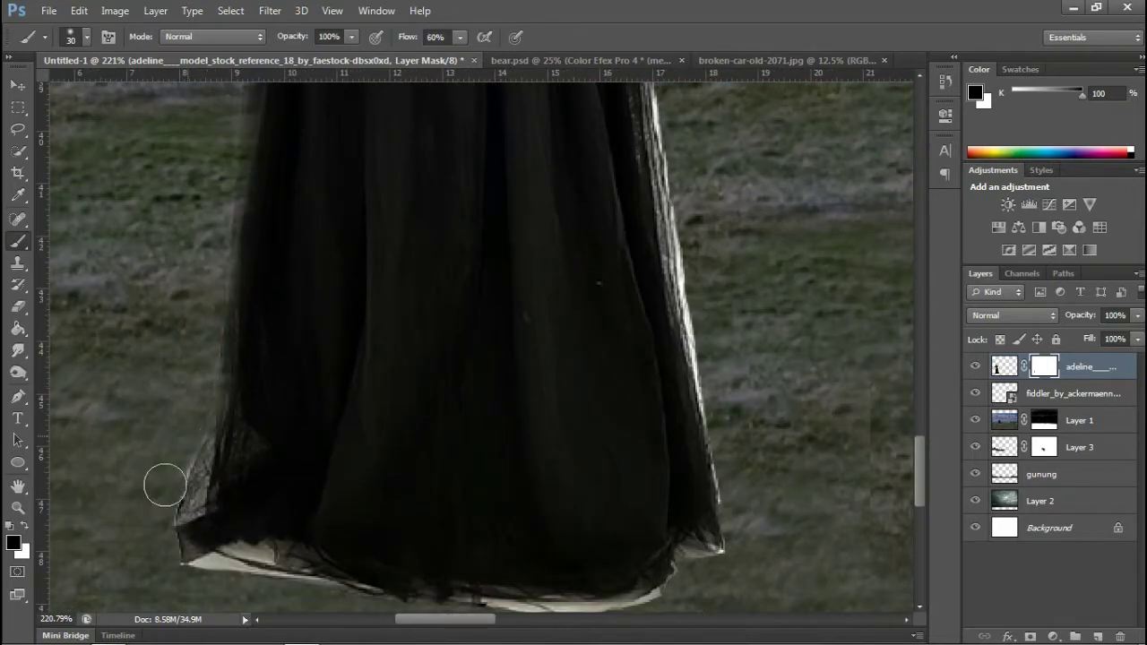
mouse_move(159, 481)
left_mouse_down()
mouse_move(185, 474)
mouse_move(269, 565)
left_mouse_up()
mouse_move(556, 622)
left_mouse_down()
mouse_move(713, 544)
mouse_move(660, 110)
left_mouse_up()
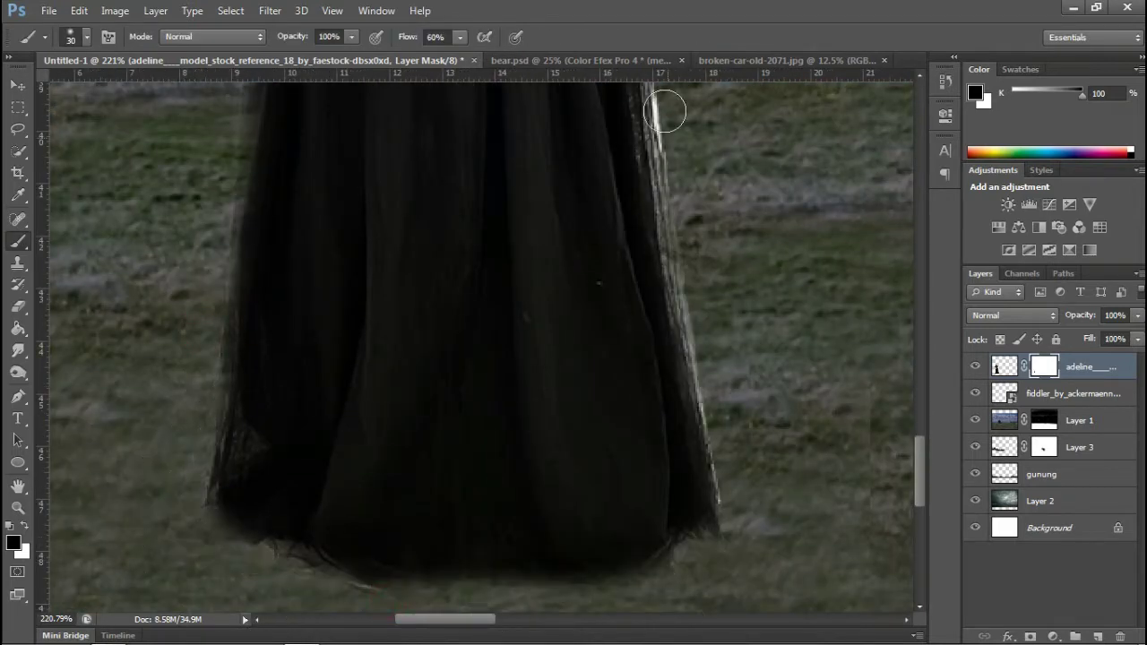
scroll(538, 197, "up", 5)
scroll(554, 354, "up", 3)
Soften the dress's bright right edge and the hair's left outline against the sky
left_click_drag(554, 355, 562, 419)
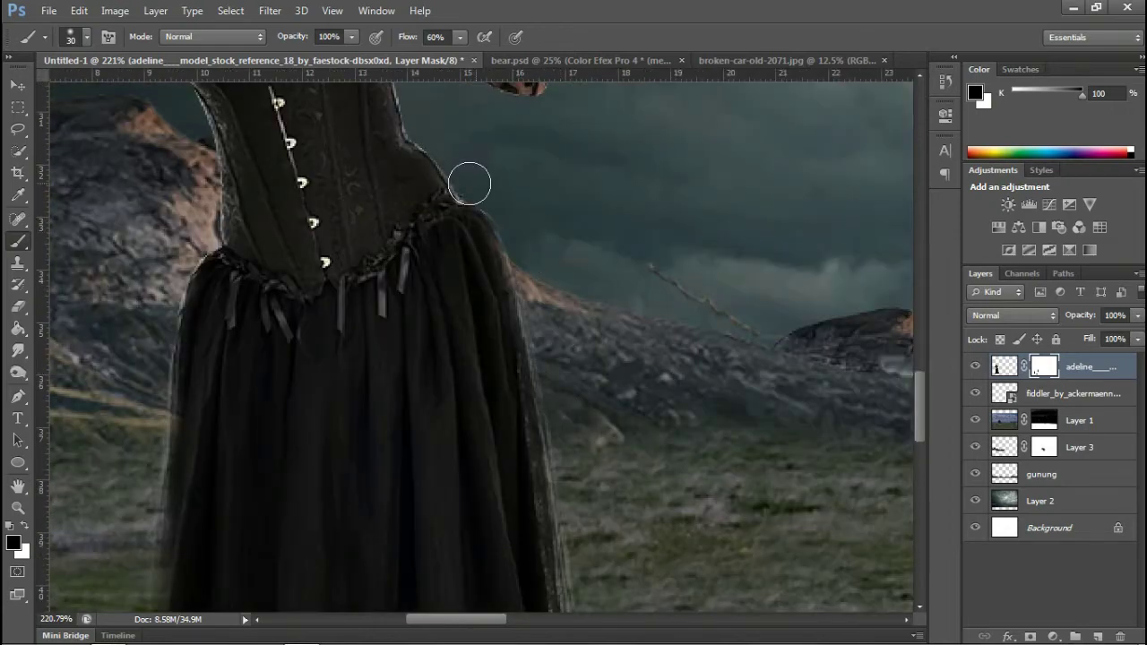
scroll(439, 224, "up", 5)
scroll(139, 412, "up", 4)
scroll(139, 412, "left", 2)
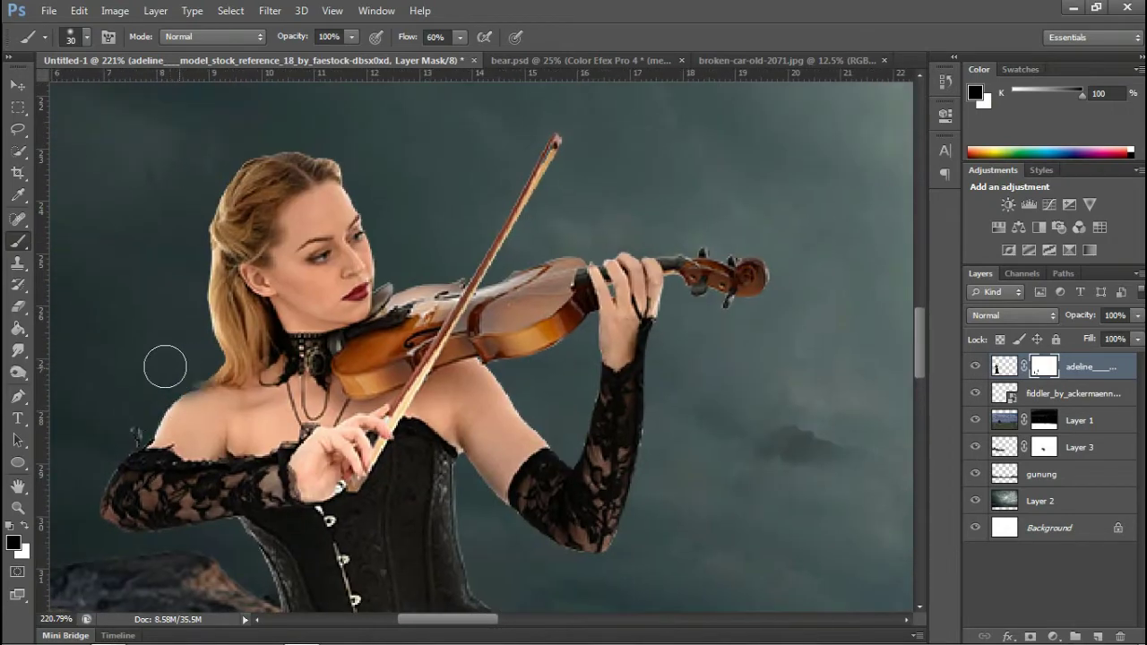
left_click_drag(199, 194, 214, 165)
scroll(591, 201, "down", 10)
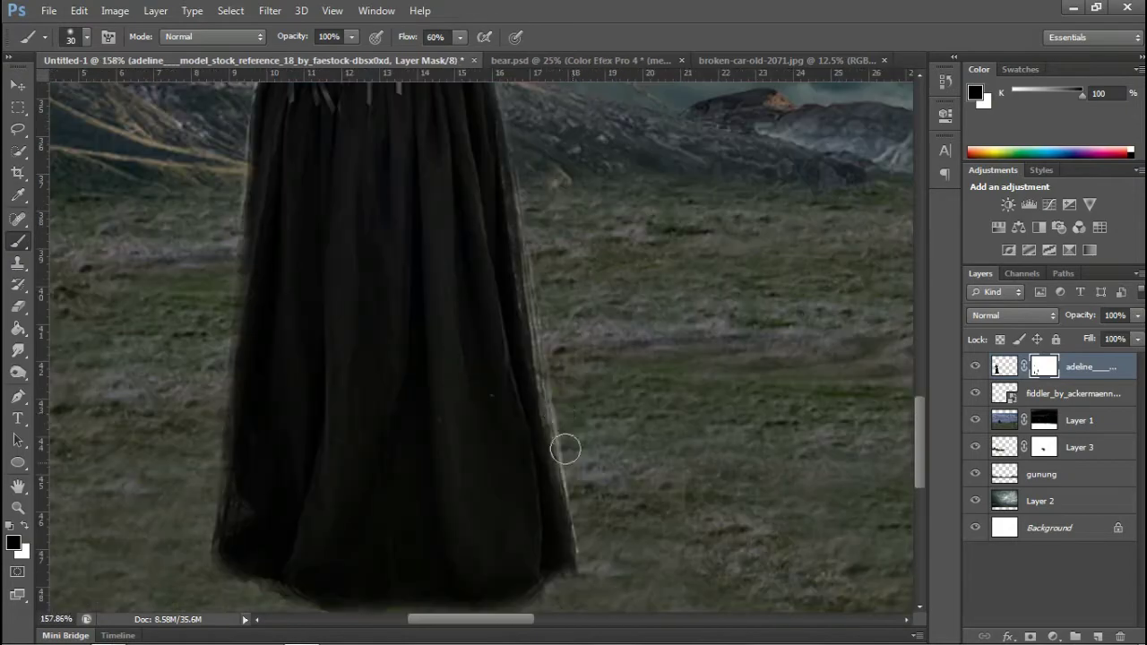
scroll(375, 448, "down", 15)
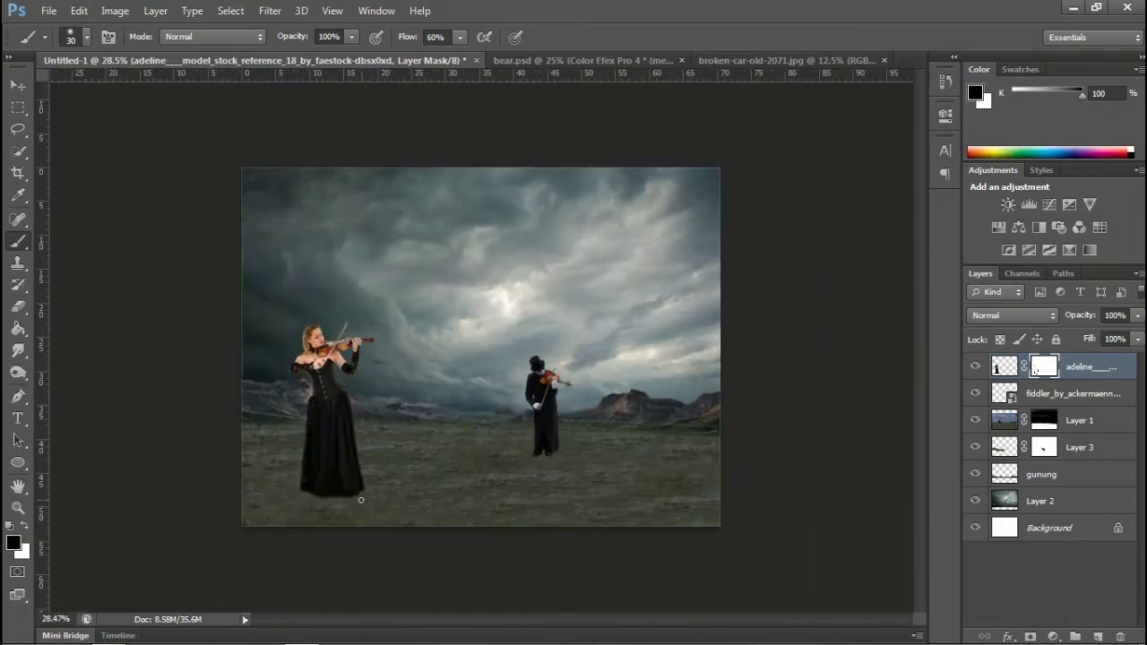
key("v")
scroll(223, 546, "up", 3)
On a new layer below the woman, paint a soft 473 px black dab
left_click(1097, 636)
key("b")
key("x")
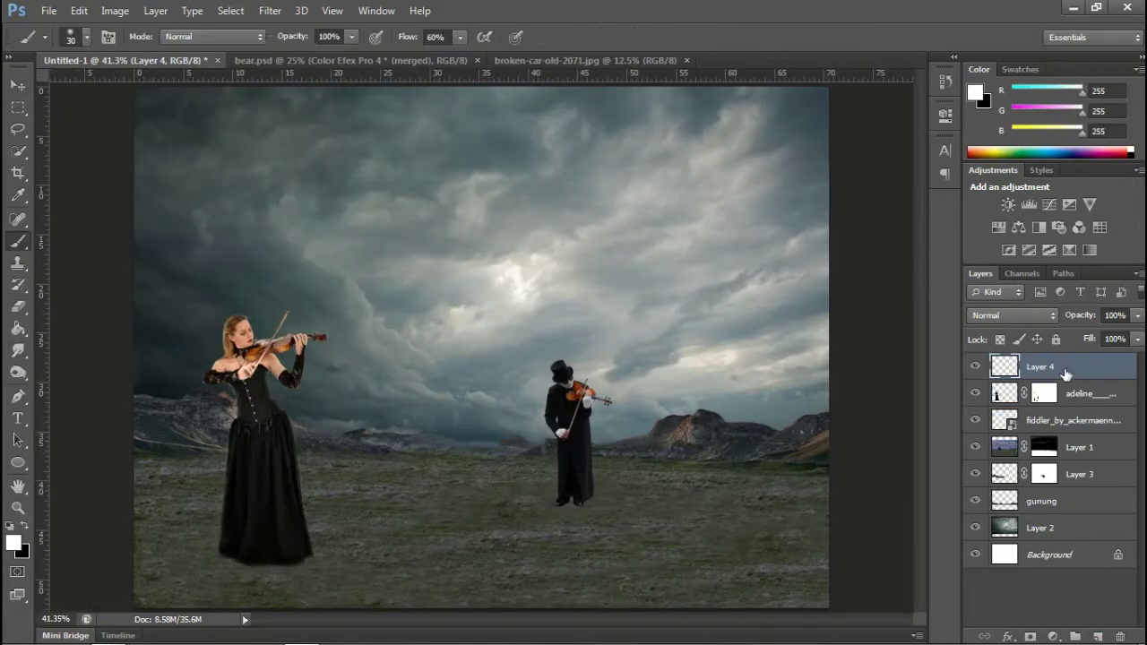
key("ctrl+bracketleft")
right_click(229, 565)
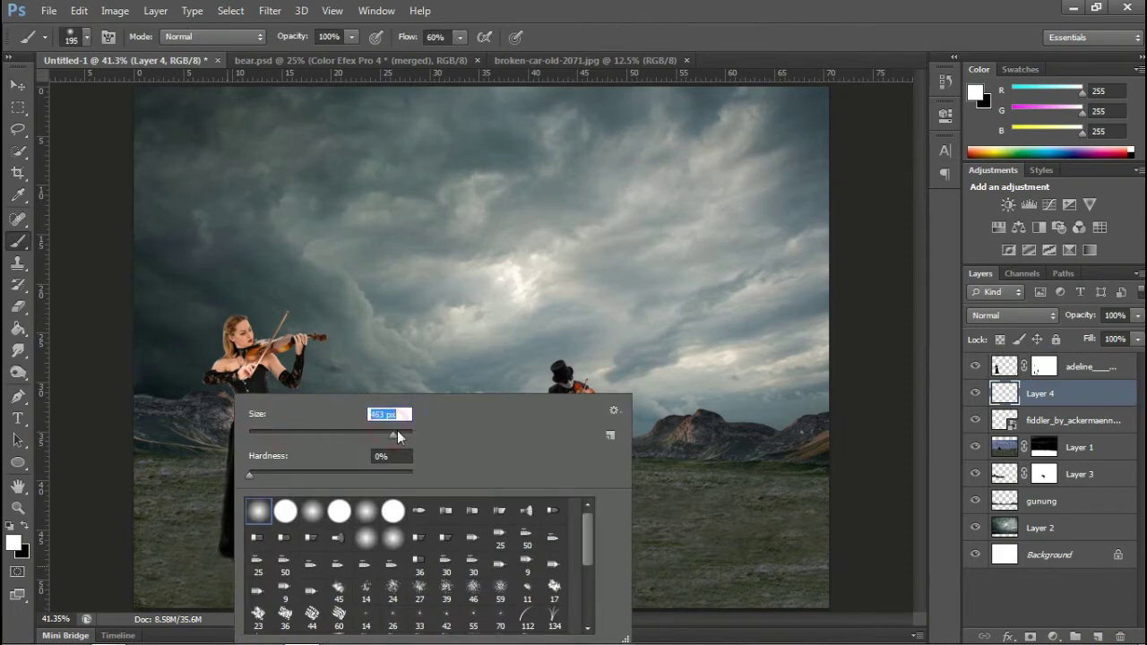
type("473")
key("Return")
left_click(27, 529)
left_click(506, 307)
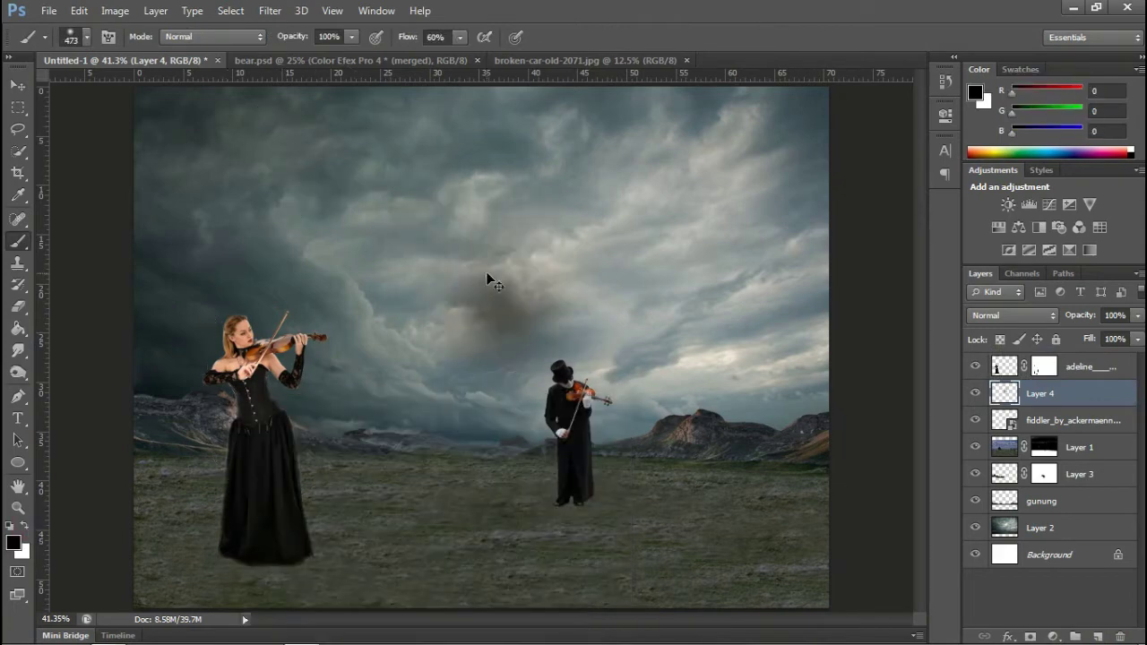
key("ctrl+z")
left_click(469, 307)
Squash the dab into a flat, wide shadow and move it under her skirt
key("v")
key("ctrl+t")
left_click_drag(492, 175, 513, 379)
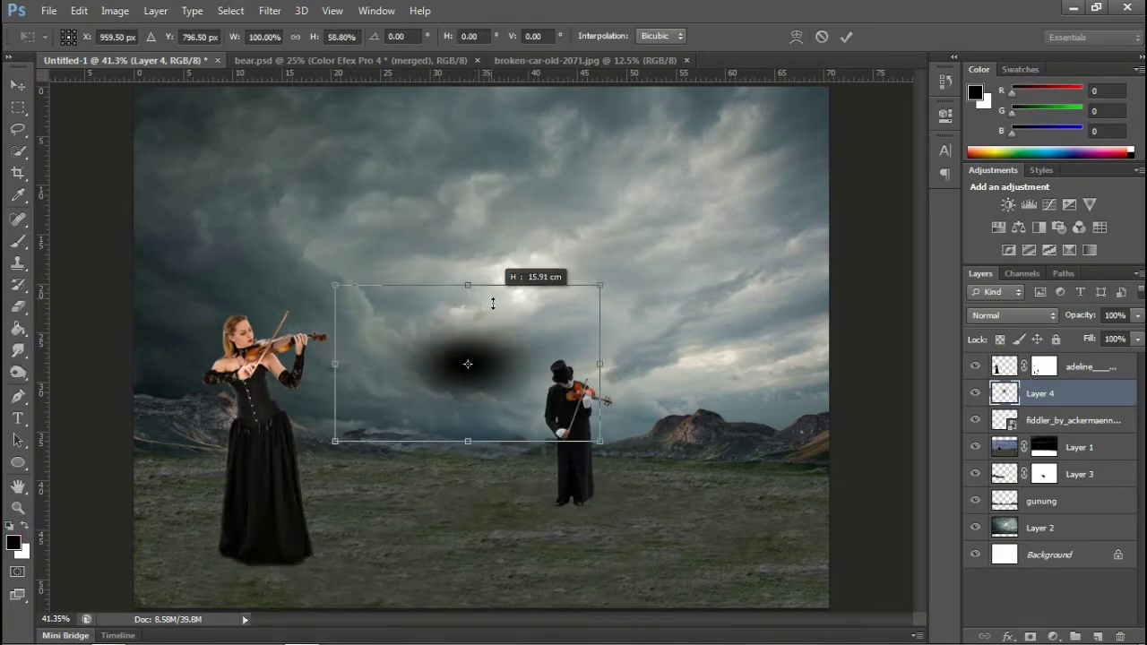
left_click_drag(599, 405, 654, 405)
left_click_drag(498, 405, 311, 567)
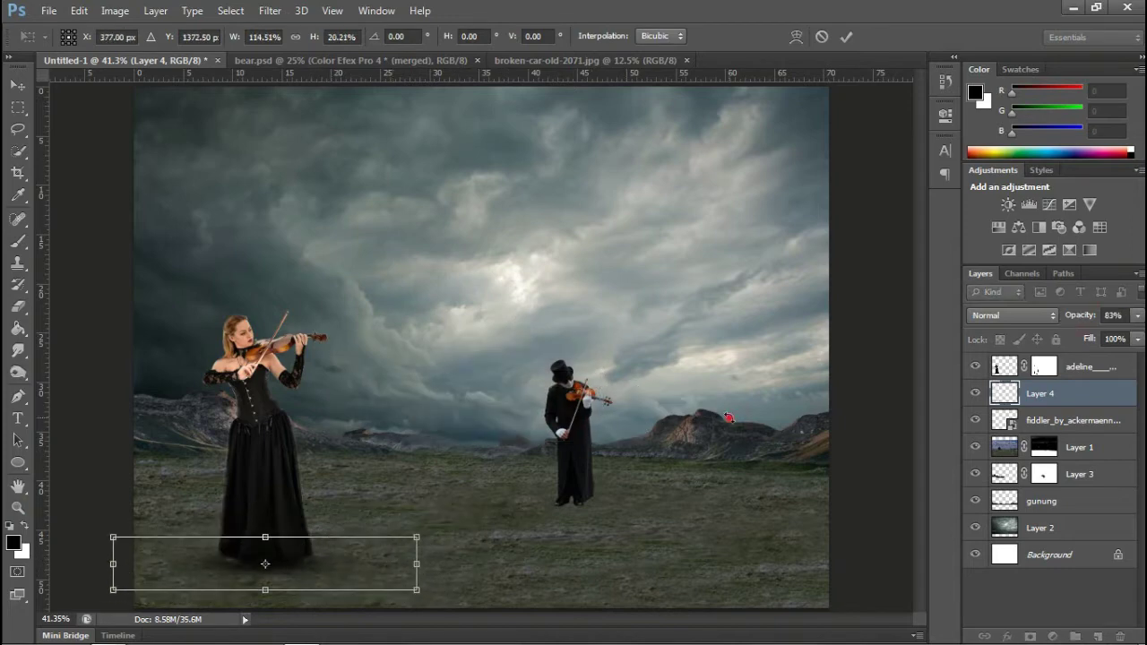
key("Return")
key("ctrl+minus")
left_click(309, 413)
Add Layer 5 and paint a dark shadow below the woman's dress with a 150 px brush
key("ctrl+plus")
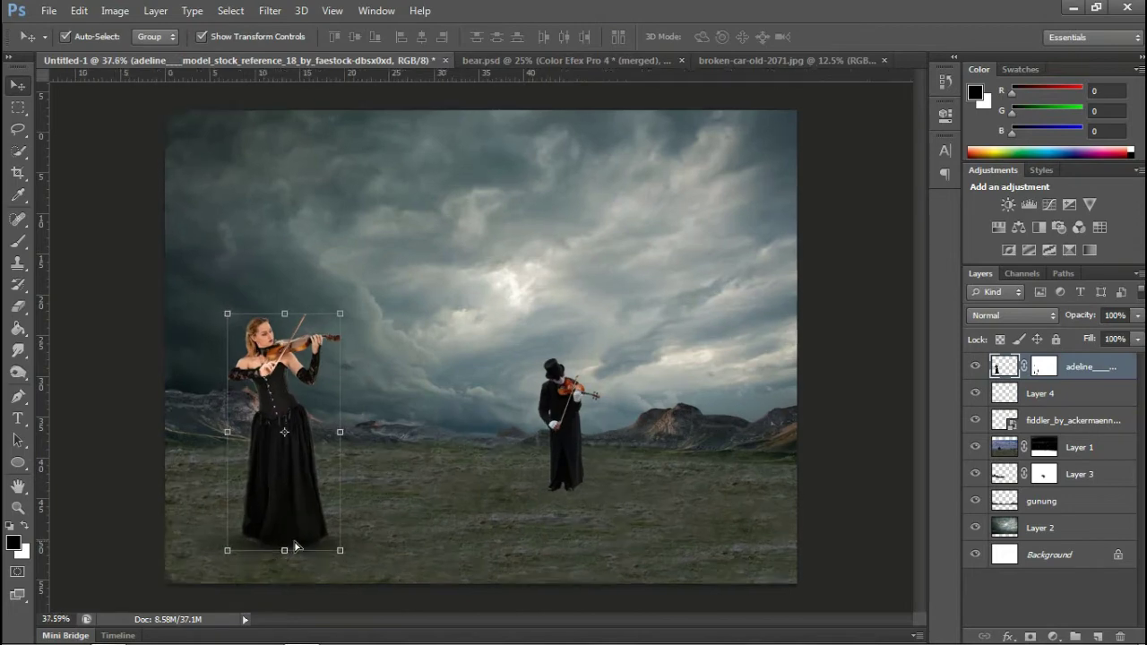
key("ctrl+0")
key("alt+bracketleft")
key("ctrl+shift+alt+n")
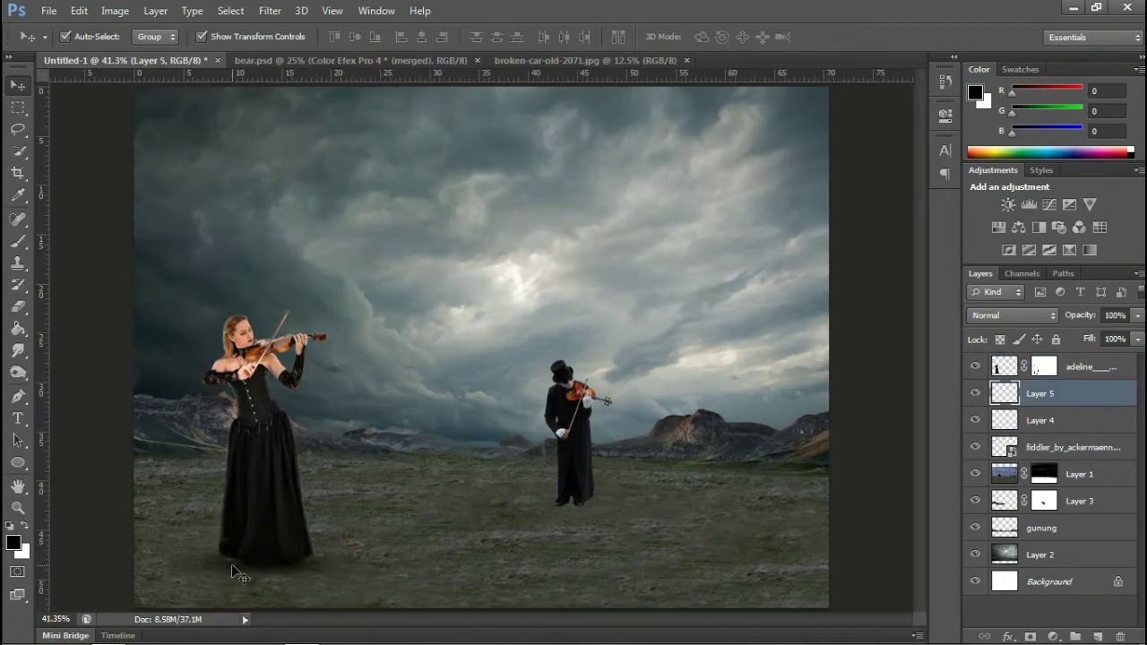
scroll(231, 570, "up", 1)
key("b")
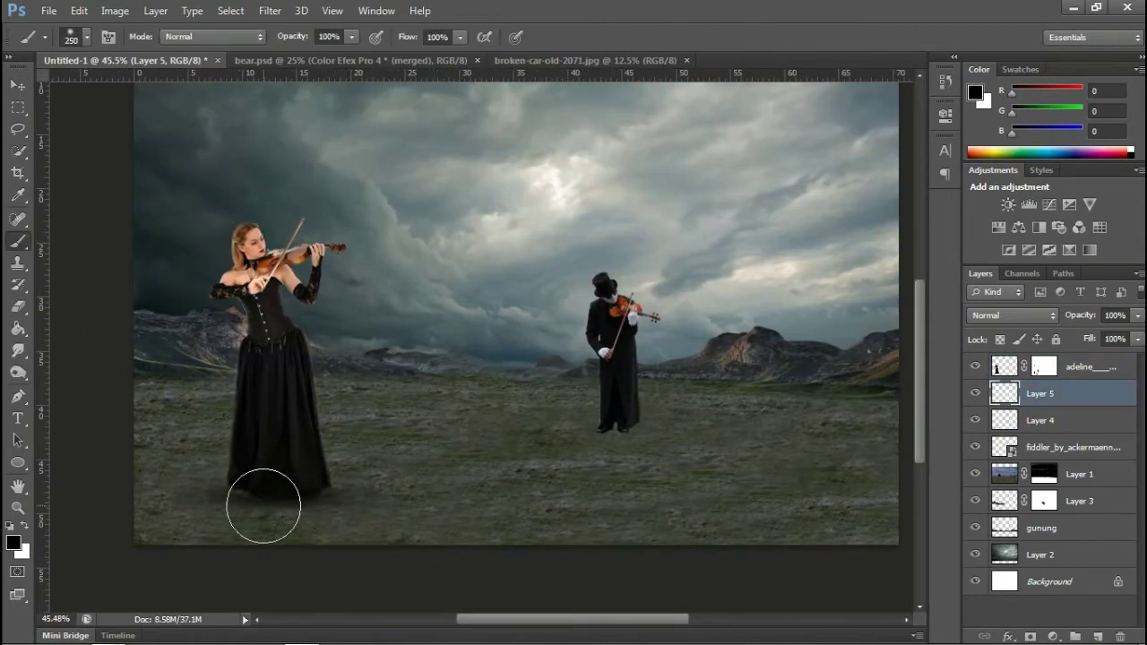
key("bracketleft")
key("bracketleft")
key("bracketleft")
mouse_move(237, 498)
left_mouse_down()
mouse_move(224, 546)
mouse_move(209, 532)
mouse_move(256, 542)
mouse_move(295, 480)
left_mouse_up()
Lower Layer 5's opacity to about 30% and partly erase the shadow
left_click_drag(1058, 330, 1046, 332)
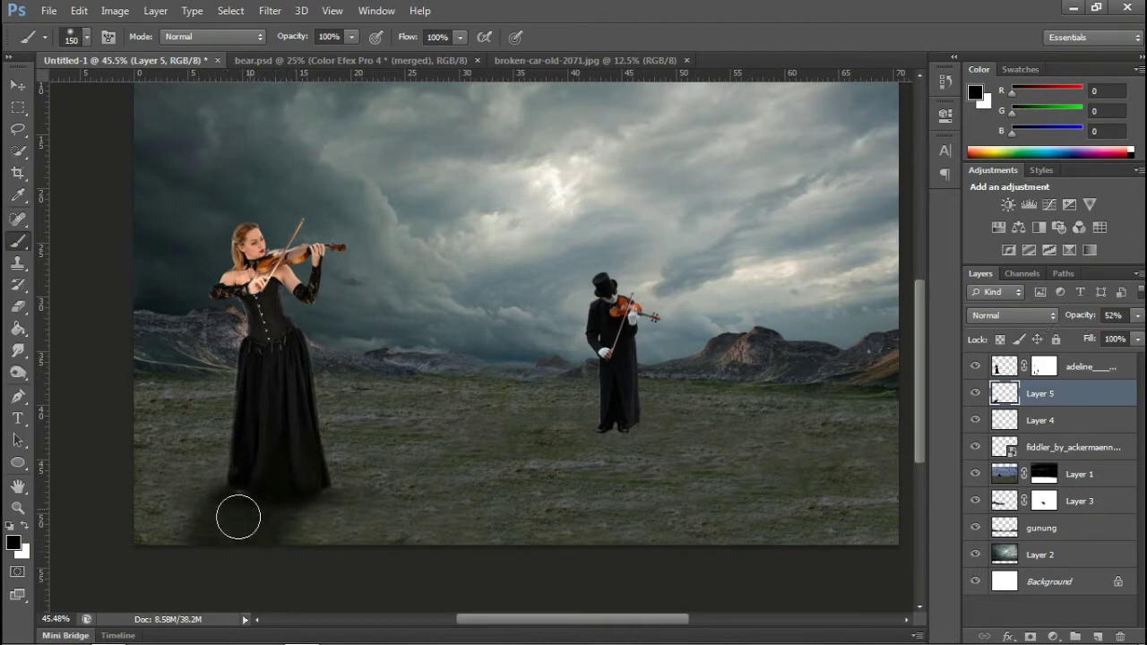
key("e")
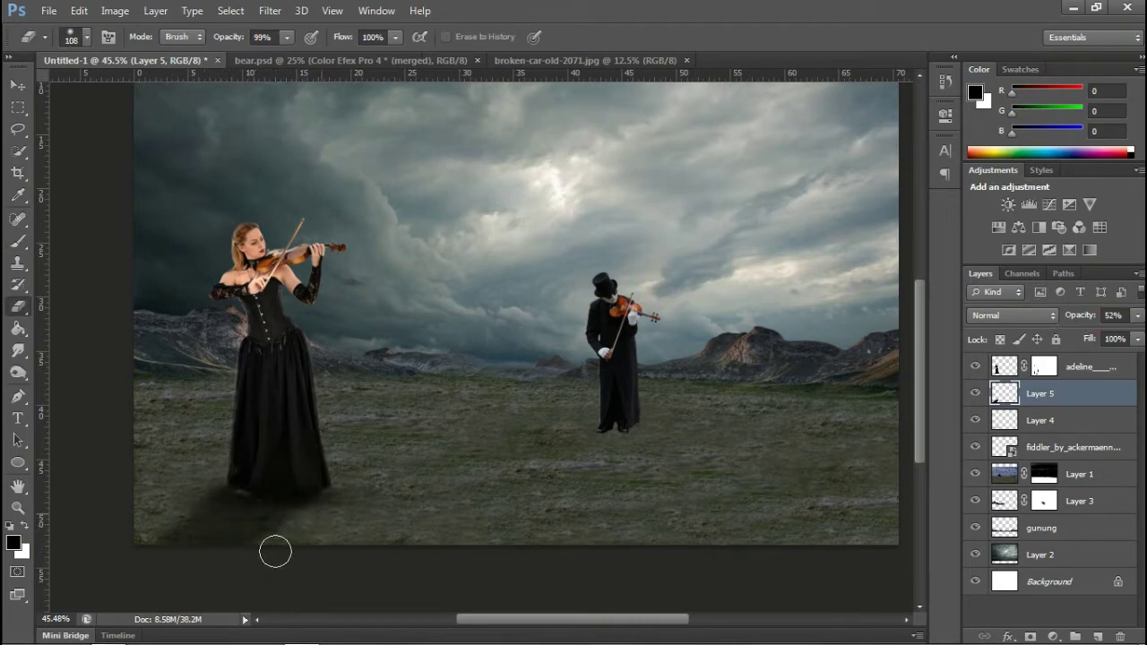
left_click_drag(1088, 315, 1071, 320)
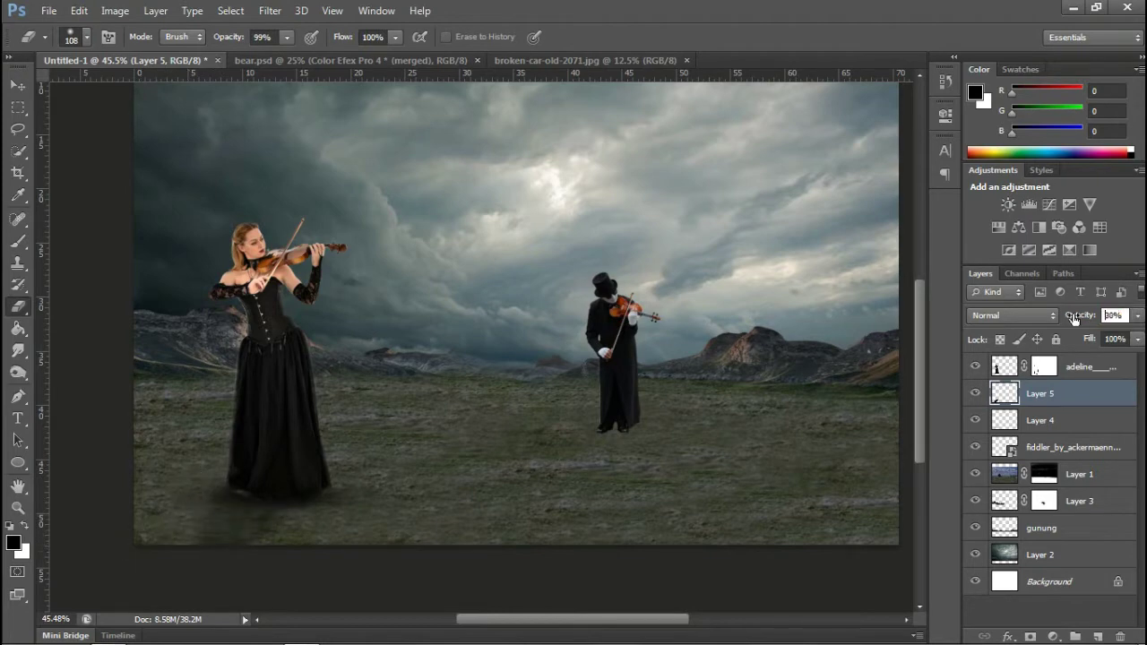
key("v")
scroll(728, 468, "down", 2)
key("alt+bracketleft")
On new Layer 6 below the fiddler, paint a black dab and flatten it under his feet
key("alt+bracketleft")
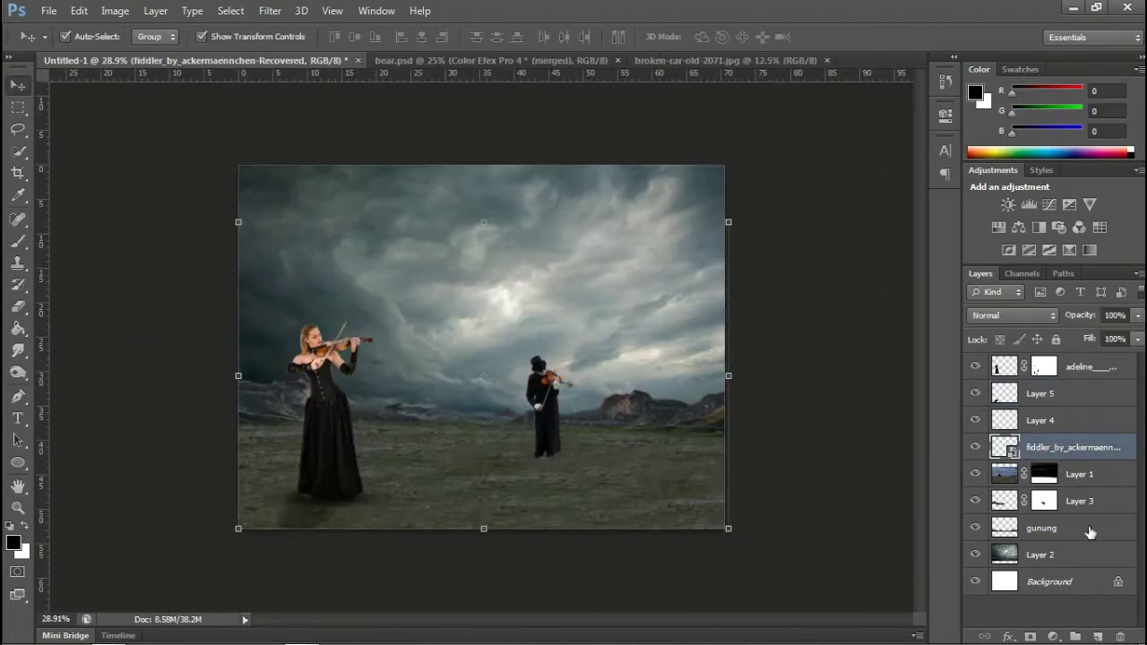
key("alt+bracketleft")
left_click(1097, 634)
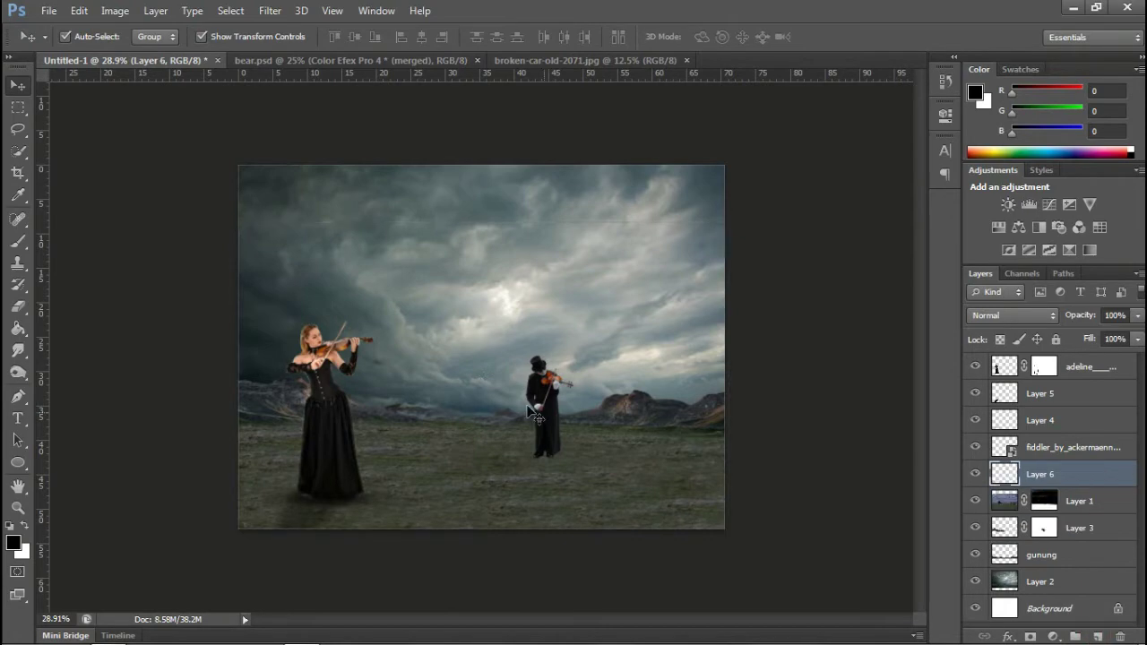
scroll(578, 448, "up", 3)
key("b")
left_click(287, 383)
key("ctrl+t")
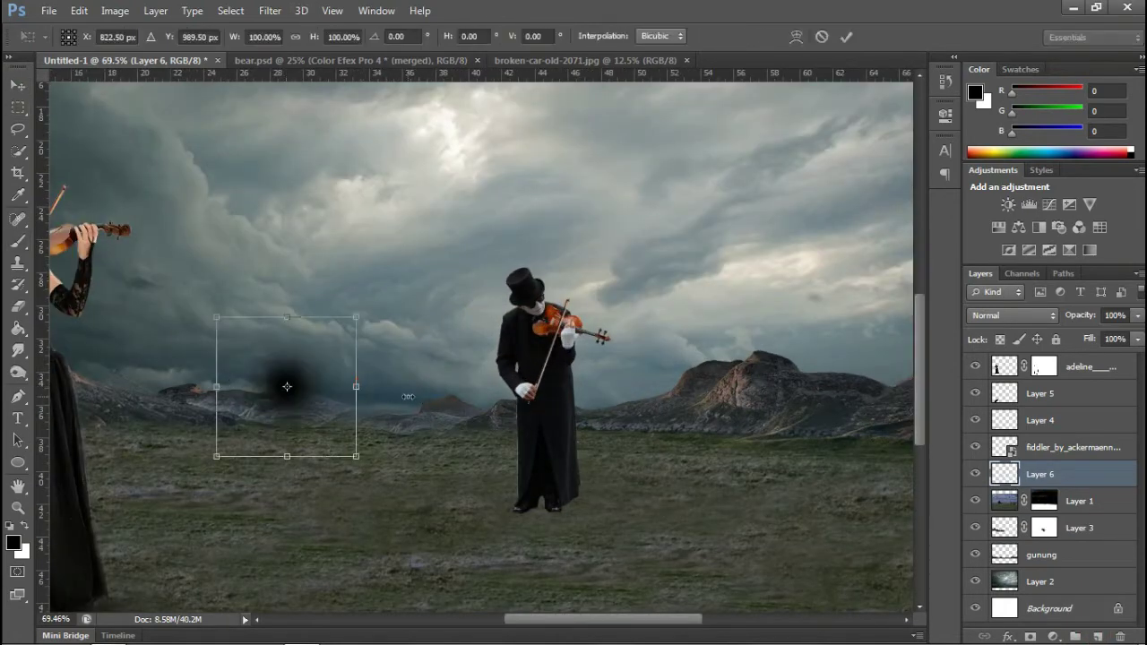
left_click_drag(358, 383, 435, 383)
left_click_drag(323, 308, 324, 405)
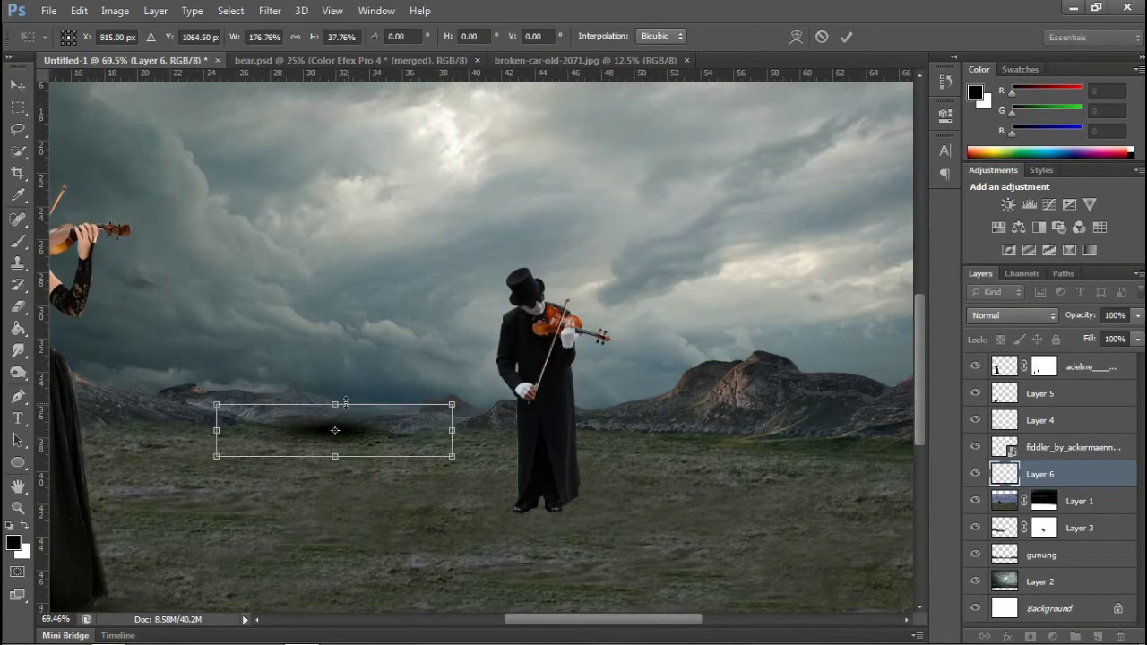
left_click_drag(427, 460, 464, 450)
left_click_drag(361, 439, 557, 513)
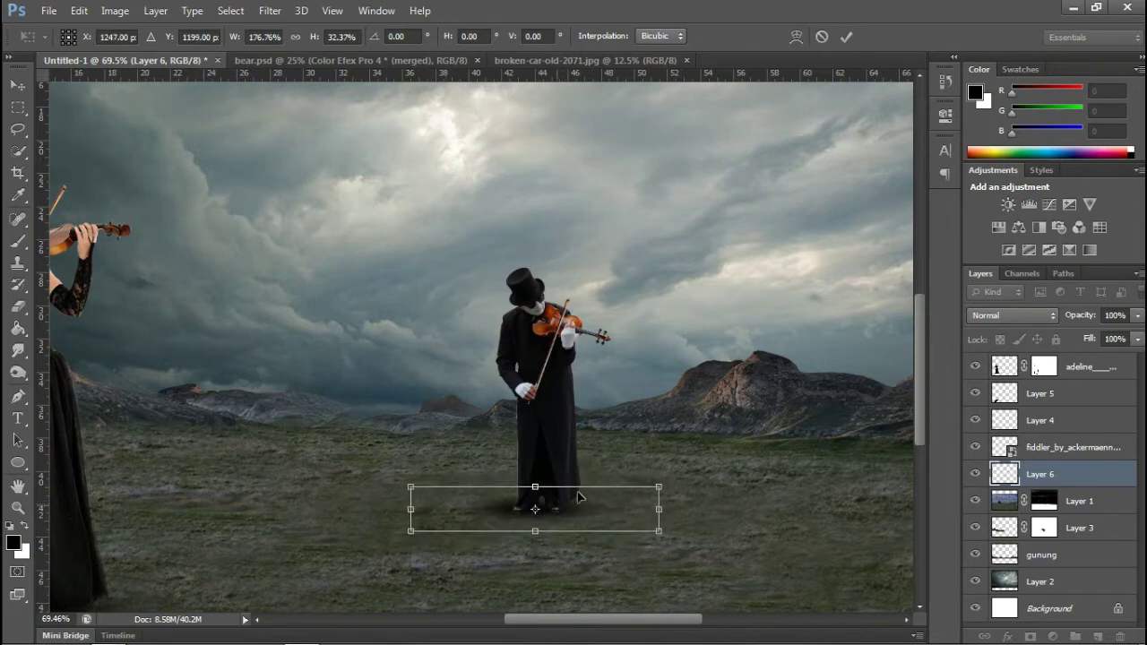
left_click(845, 38)
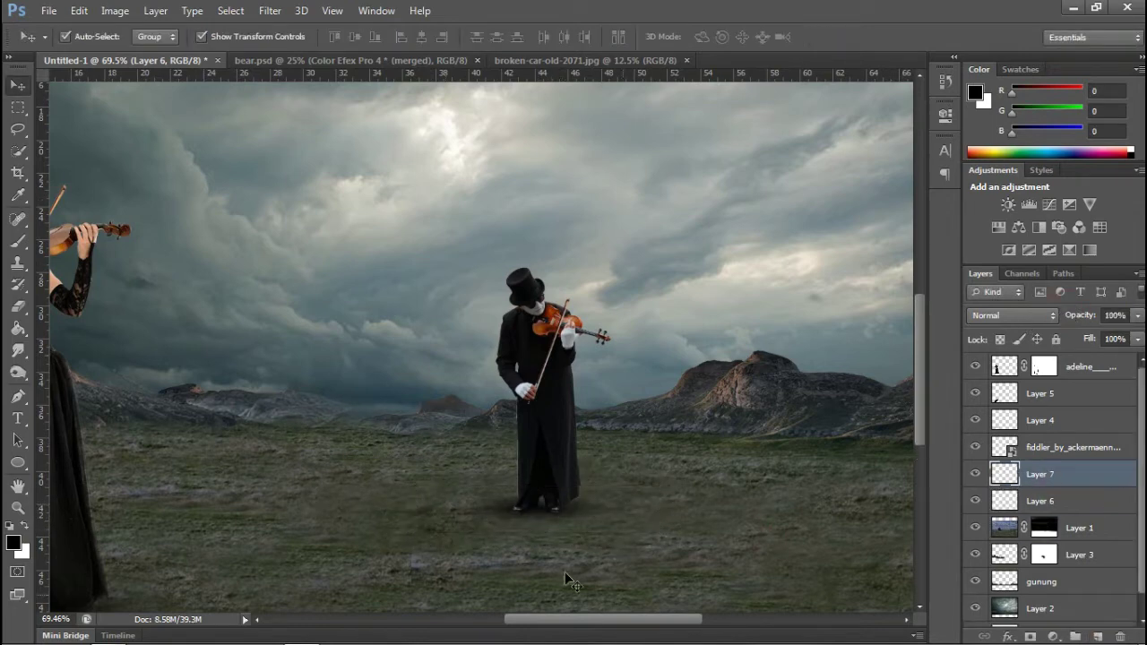
Create Layer 7 and brush a long black streak down from the fiddler's feet
left_click(1034, 446)
left_click(1041, 474)
left_click(1098, 635)
scroll(538, 532, "down", 2)
key("b")
left_click_drag(536, 522, 511, 586)
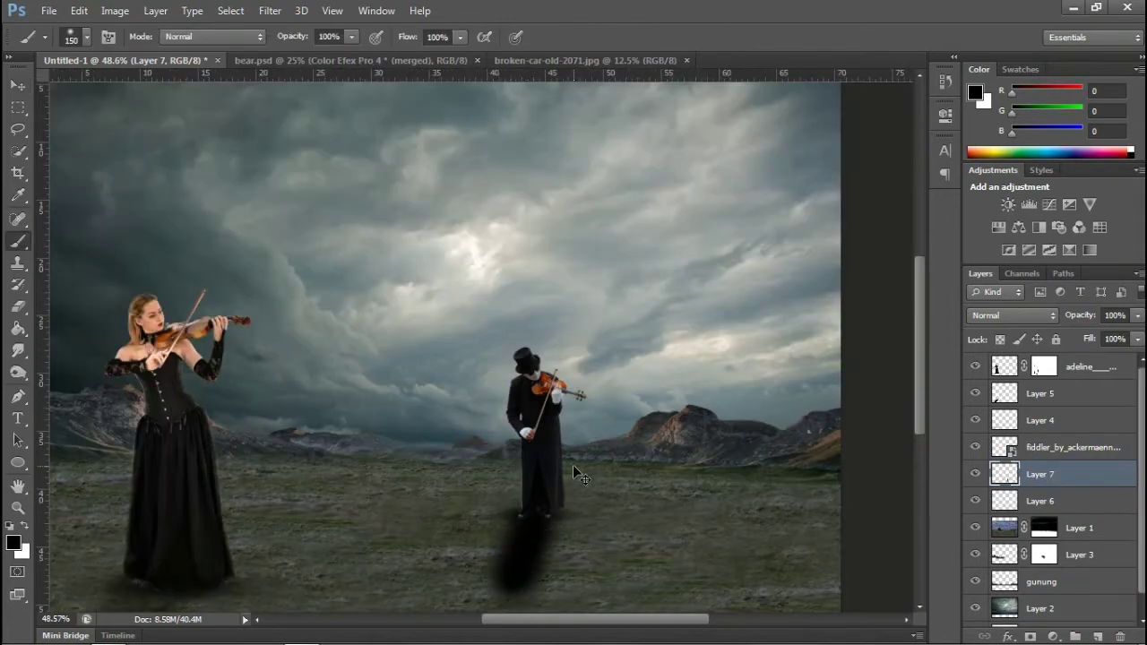
scroll(578, 475, "down", 1)
scroll(577, 474, "up", 2)
mouse_move(564, 492)
left_mouse_down()
mouse_move(566, 584)
mouse_move(573, 570)
left_mouse_up()
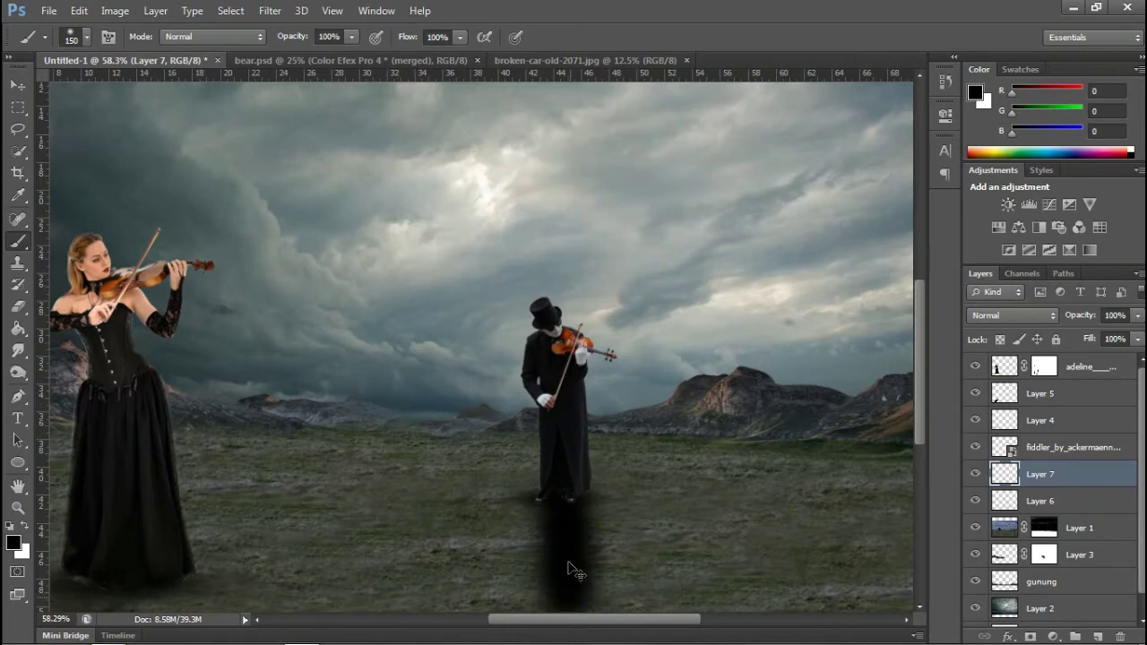
scroll(573, 571, "down", 1)
scroll(573, 571, "up", 1)
Lower Layer 7's opacity to about 61%, then select the woman violinist's layer
left_click_drag(1085, 314, 1052, 314)
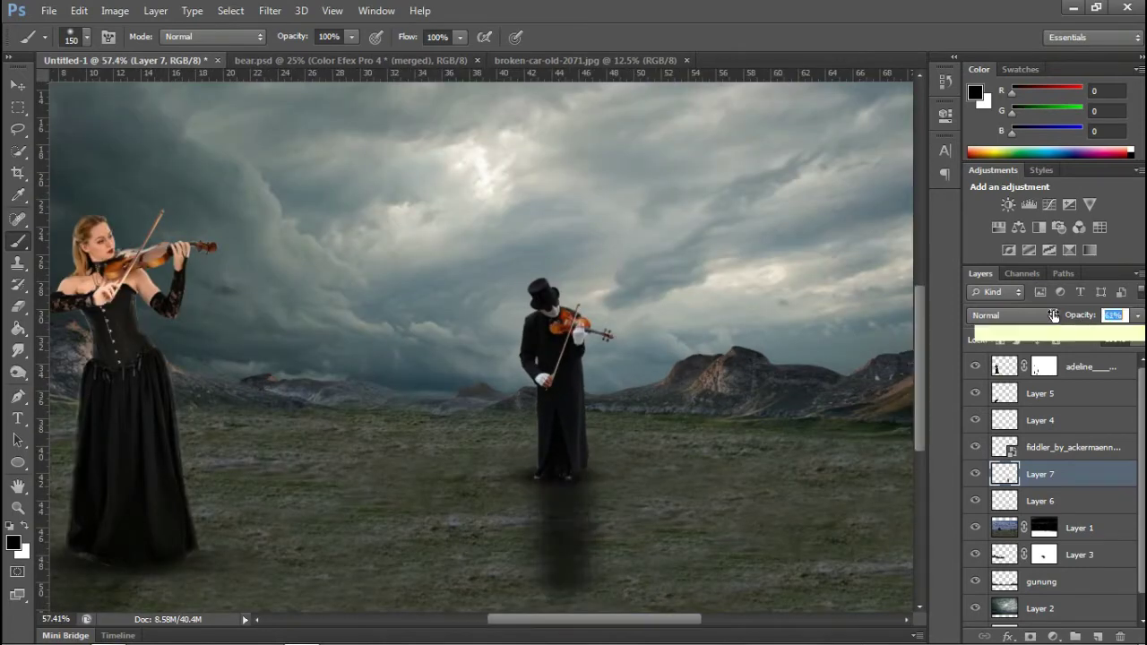
scroll(978, 452, "down", 3)
left_click(1044, 394)
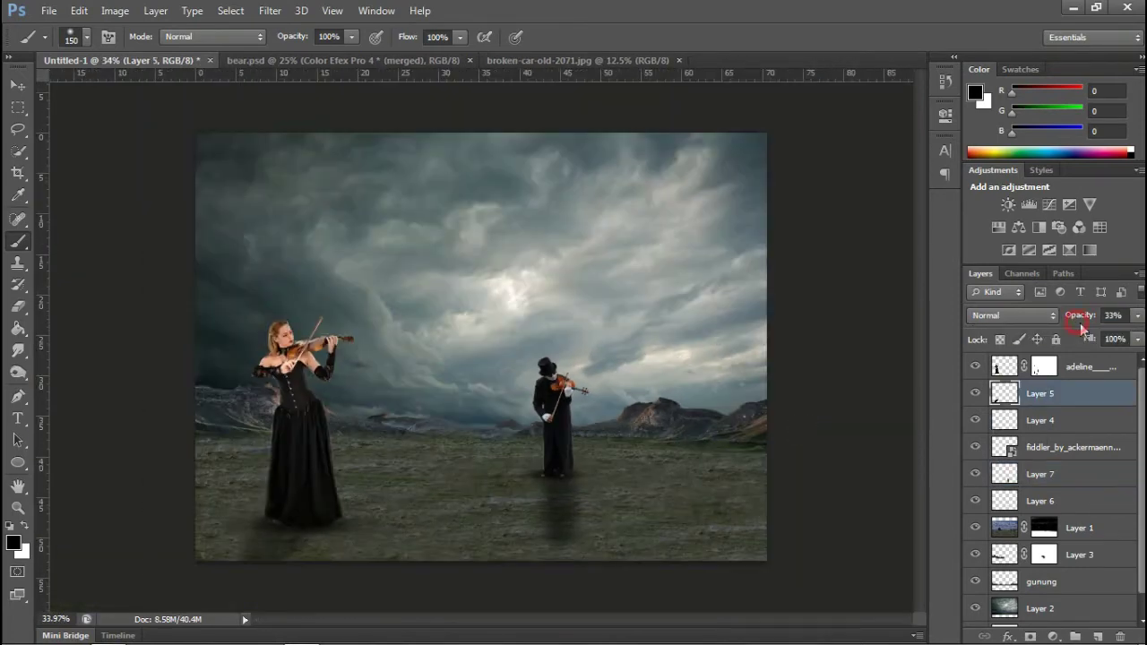
key("v")
key("alt+bracketright")
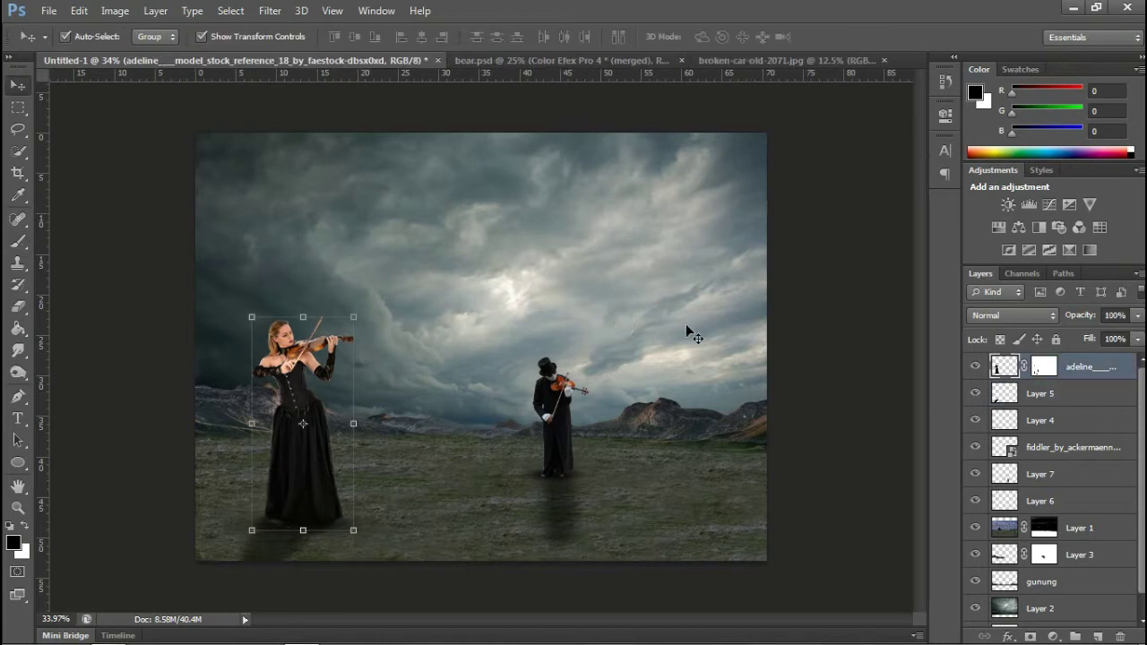
Desaturate the woman violinist by -17 with Hue/Saturation
left_click(114, 10)
left_click(395, 151)
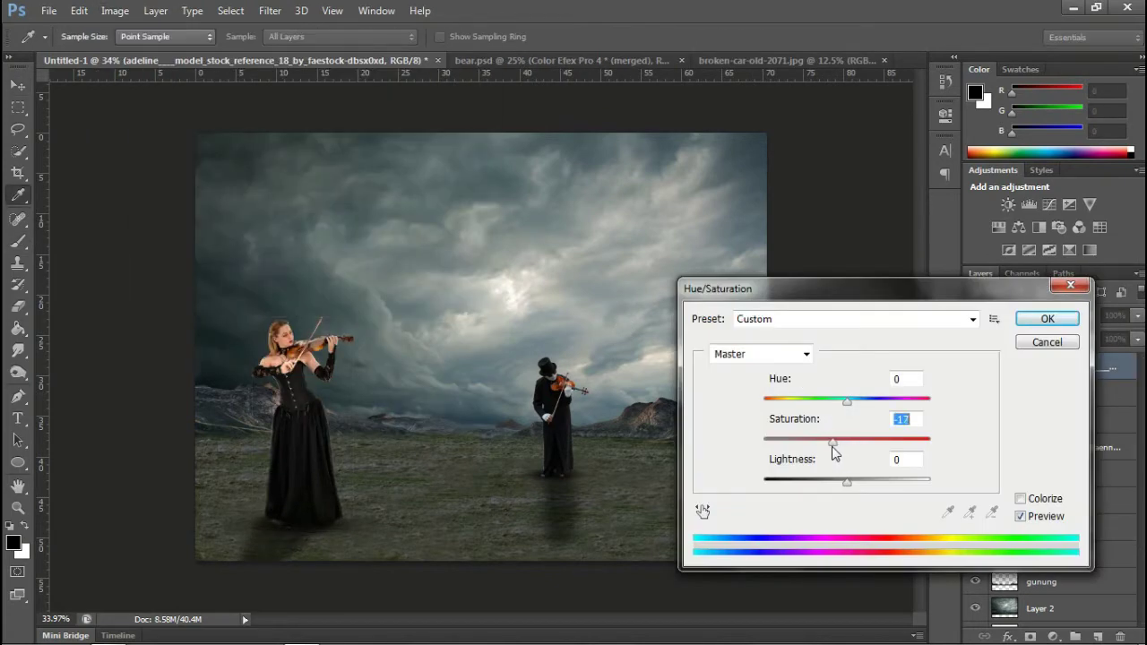
key("Return")
Set her Color Balance to -22, 0, +15, shifting toward cyan and blue
left_click(115, 10)
mouse_move(138, 154)
left_click(395, 154)
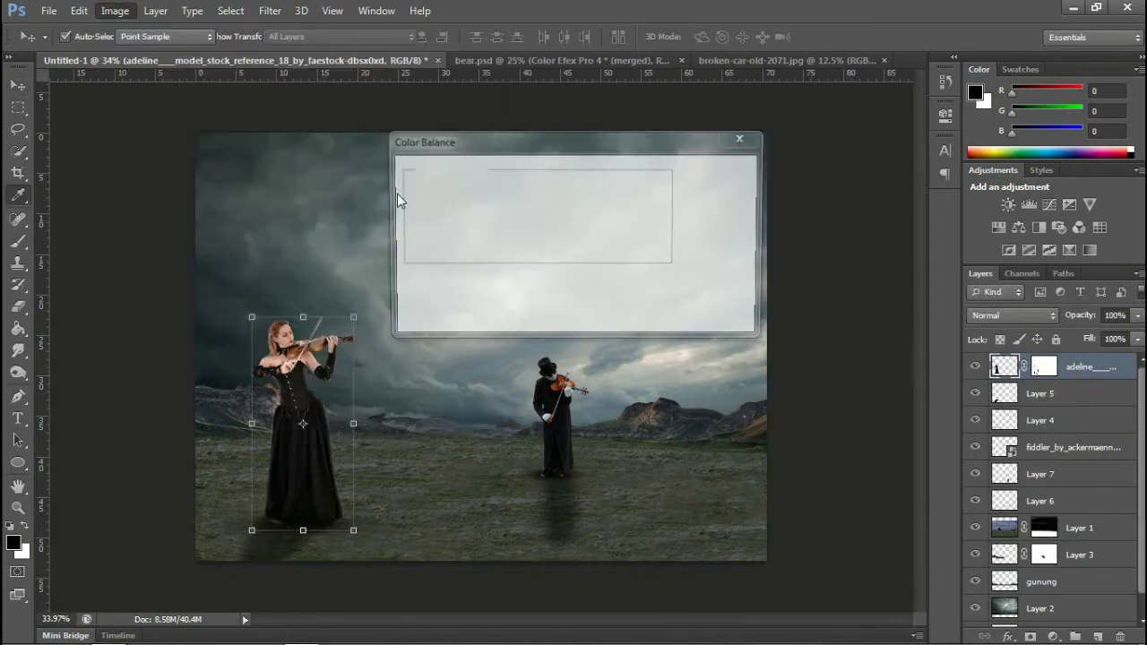
left_click_drag(542, 211, 531, 215)
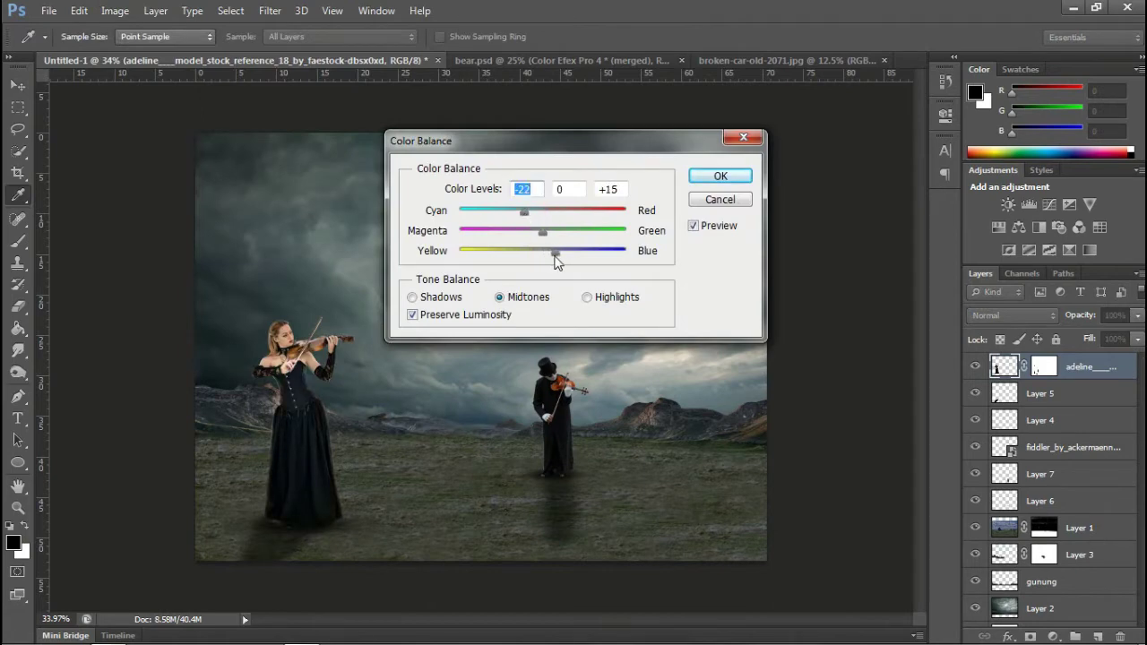
key("Return")
Rasterize the fiddler layer and lower its saturation by 16 with Hue/Saturation
key("v")
left_click(553, 421)
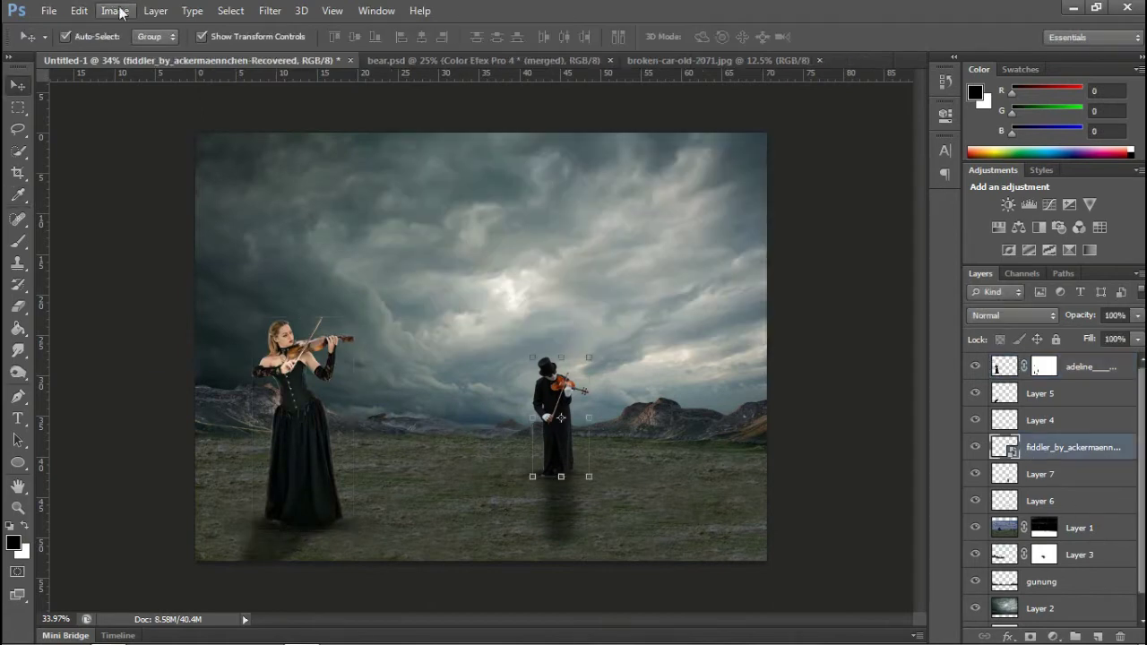
left_click(115, 10)
right_click(1040, 455)
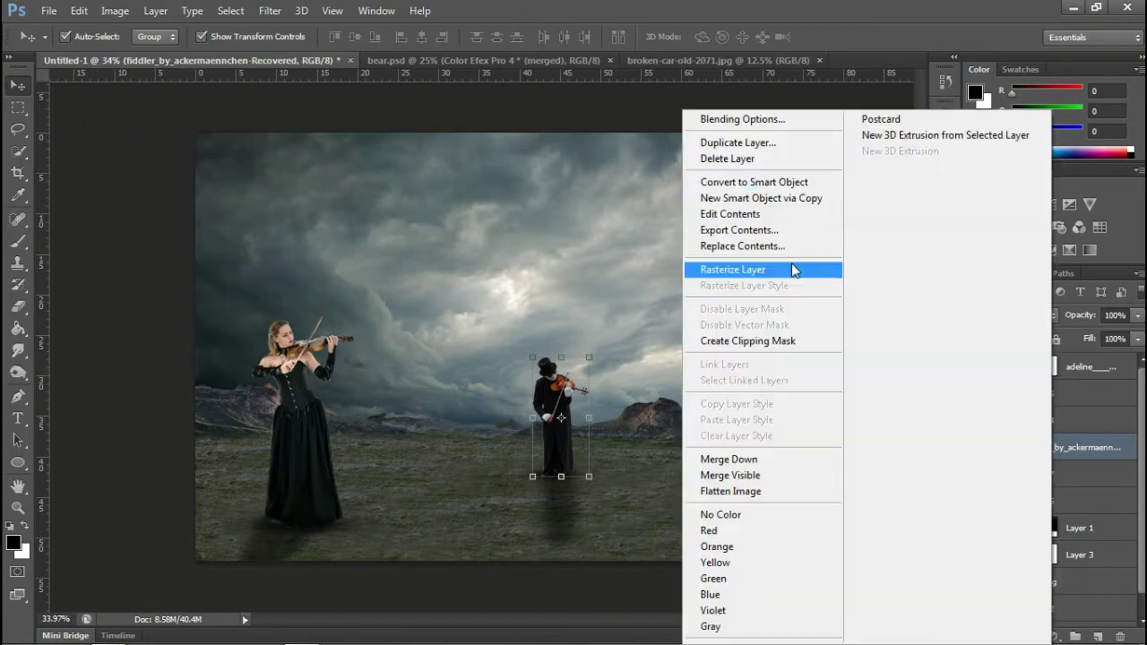
left_click(780, 263)
left_click(115, 10)
key("ctrl+u")
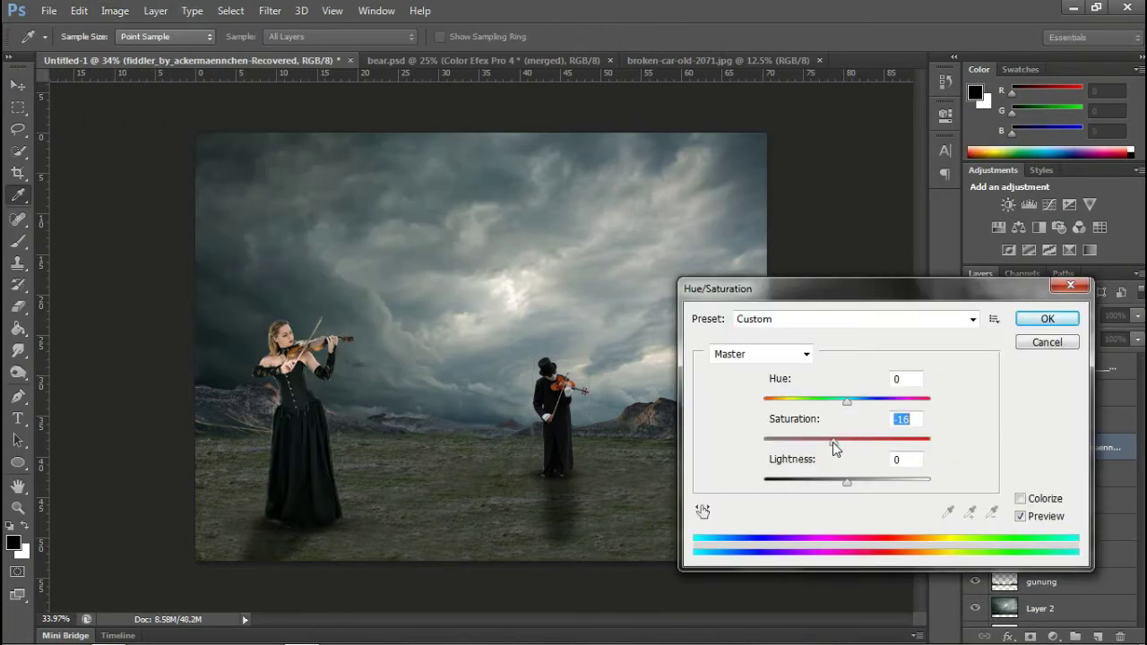
left_click(1041, 315)
Apply Color Balance shifting the fiddler toward cyan and yellow, and adjust Layer 2
left_click(115, 10)
key("ctrl+b")
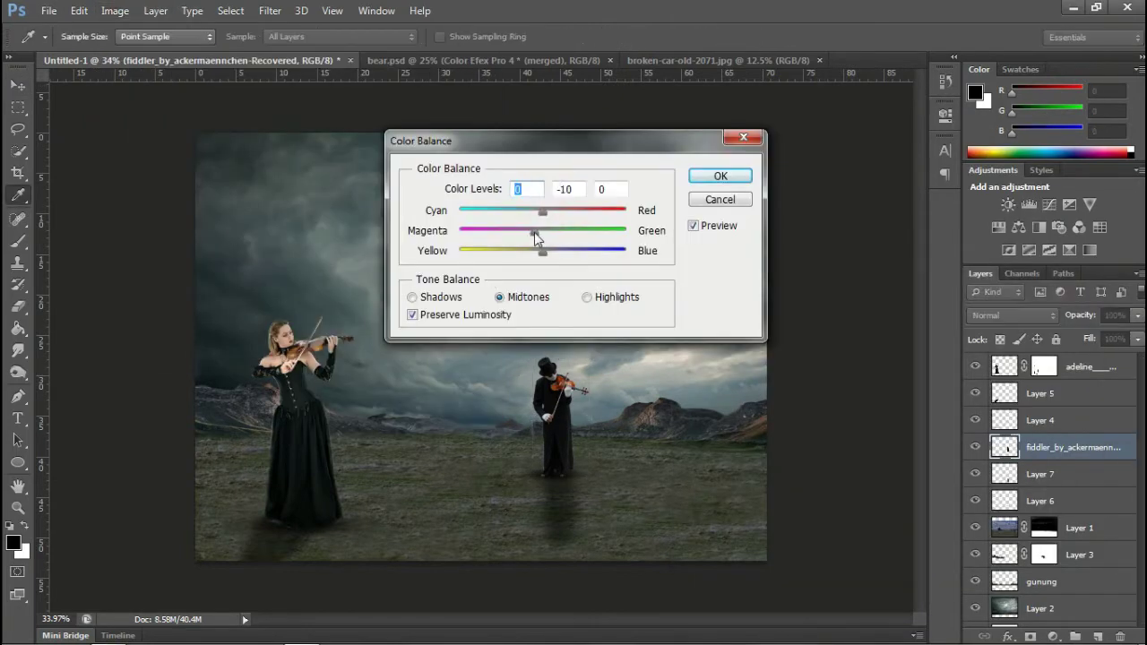
mouse_move(547, 229)
left_mouse_down()
mouse_move(532, 214)
mouse_move(556, 259)
left_mouse_up()
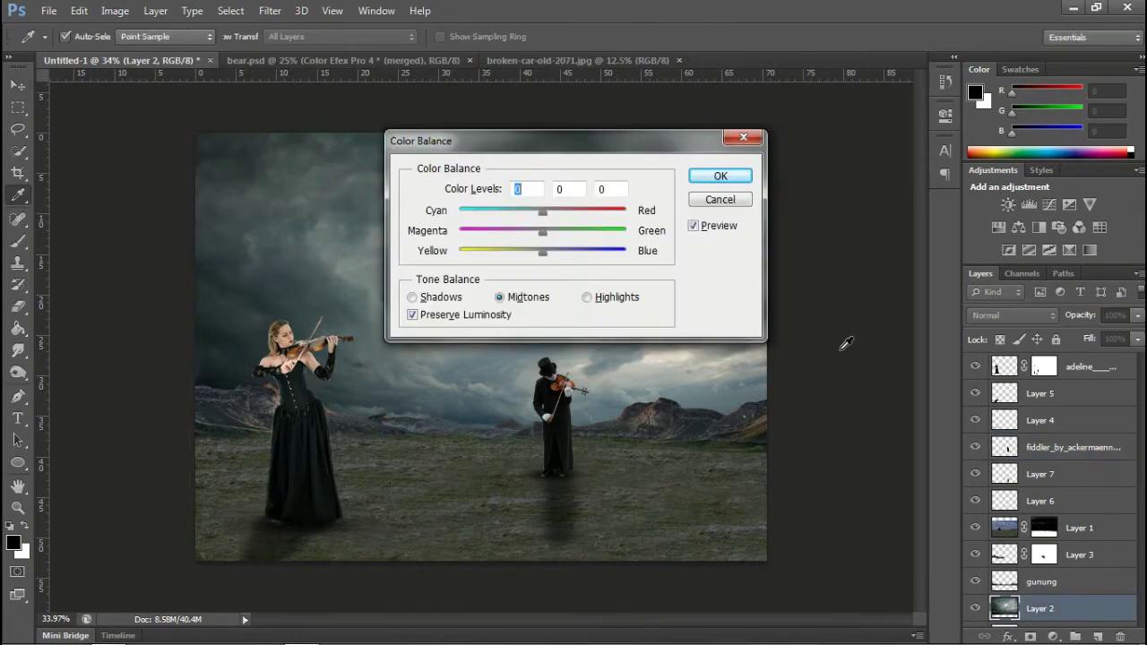
left_click_drag(542, 211, 528, 218)
left_click_drag(564, 141, 758, 115)
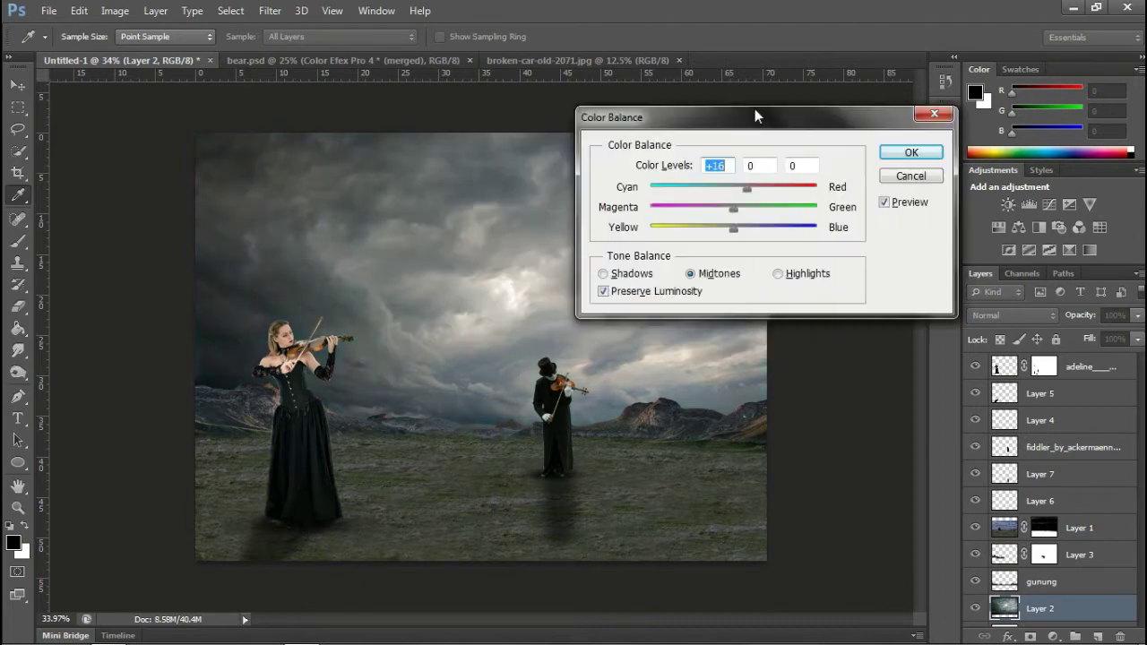
left_click(929, 148)
Apply Color Balance to Layer 3 and Layer 1, warming them toward red
key("v")
left_click(1075, 581)
left_click(1101, 554)
key("ctrl+b")
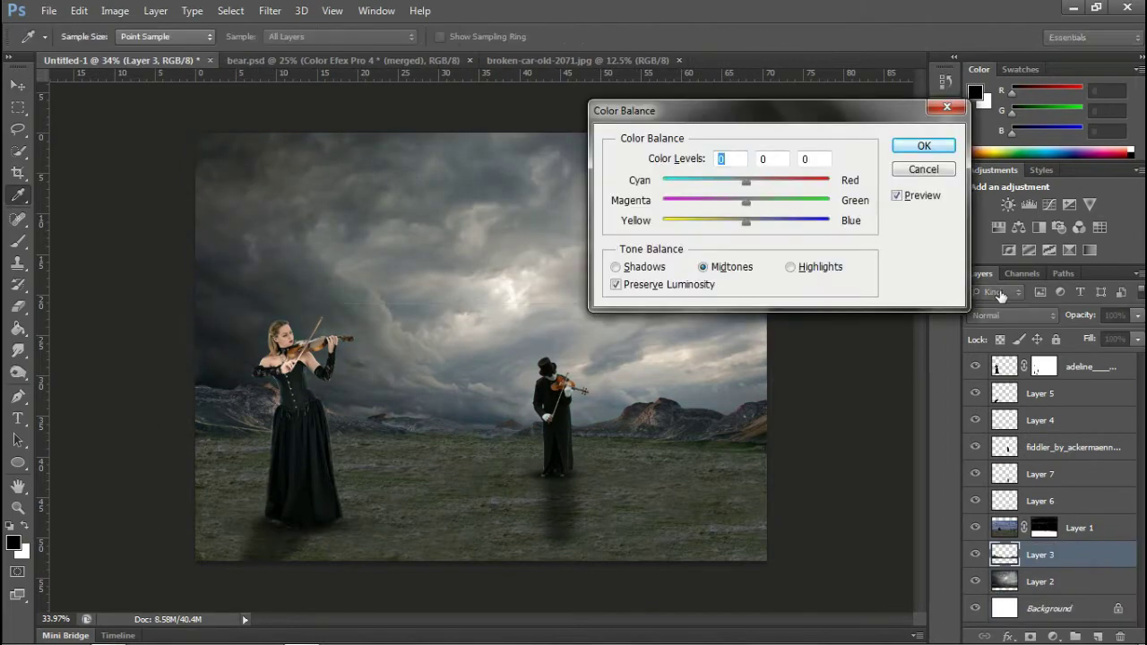
left_click(924, 146)
left_click(1075, 528)
key("ctrl+b")
left_click_drag(748, 181, 755, 188)
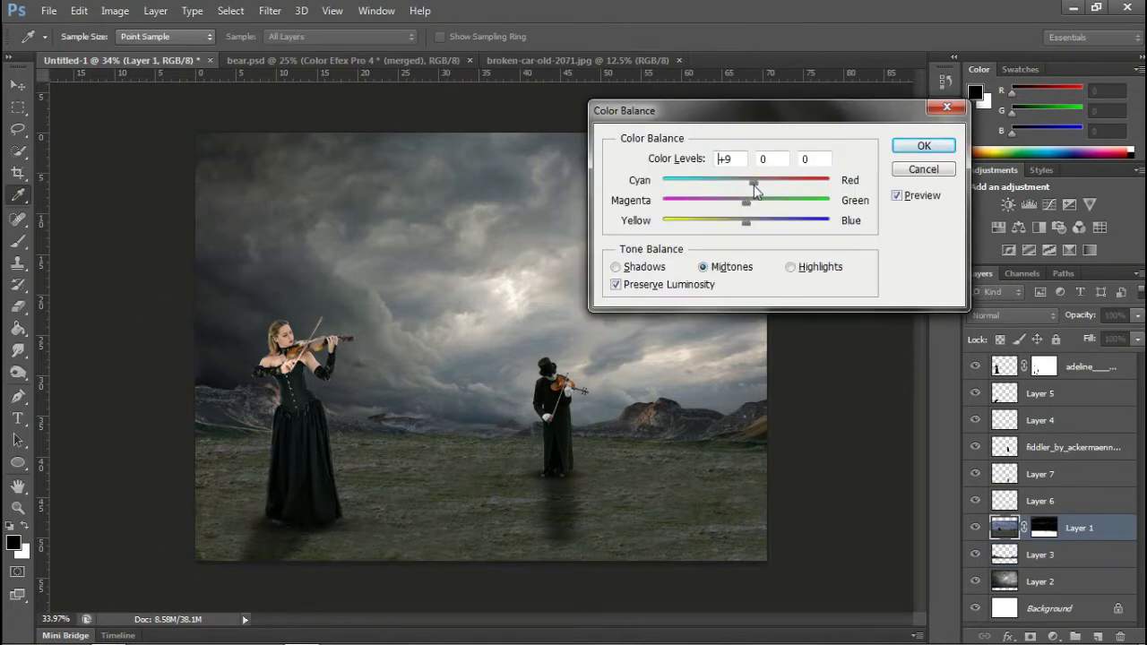
left_click(900, 149)
In bear.psd, show the Color Efex bear layer and drag it into Untitled-1
key("v")
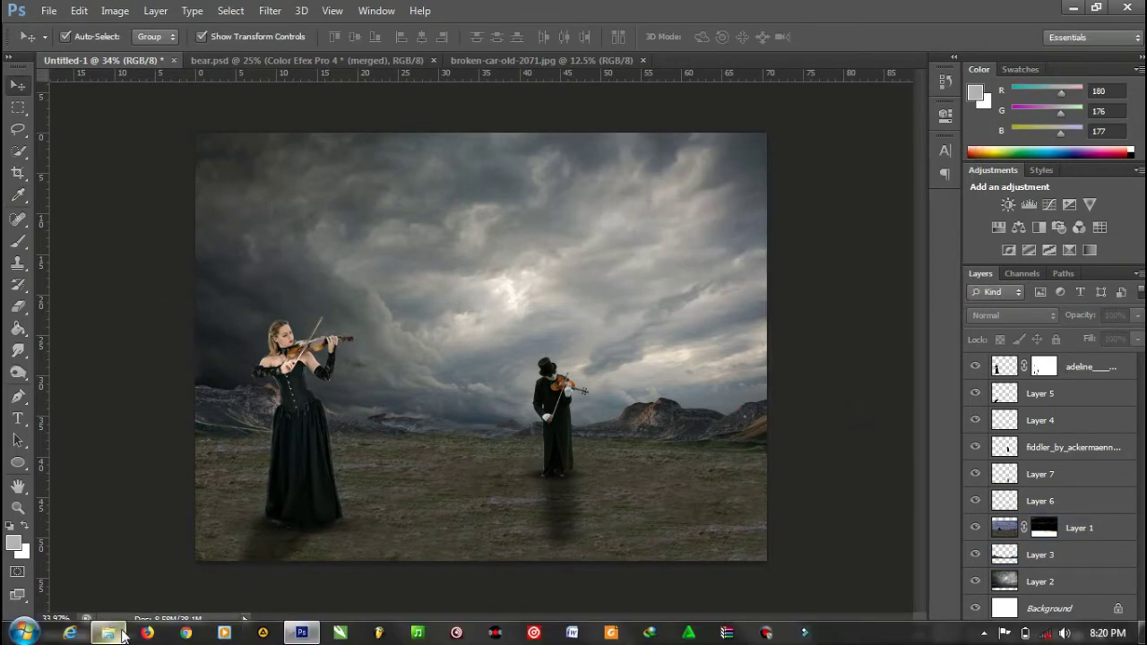
left_click(376, 60)
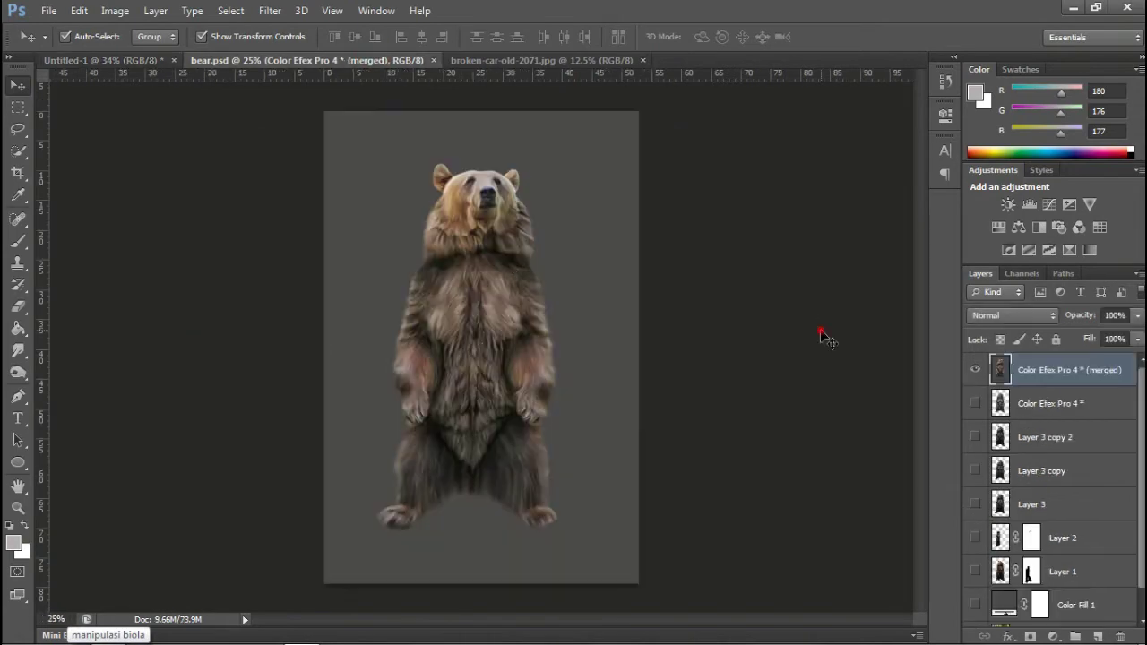
left_click(974, 369)
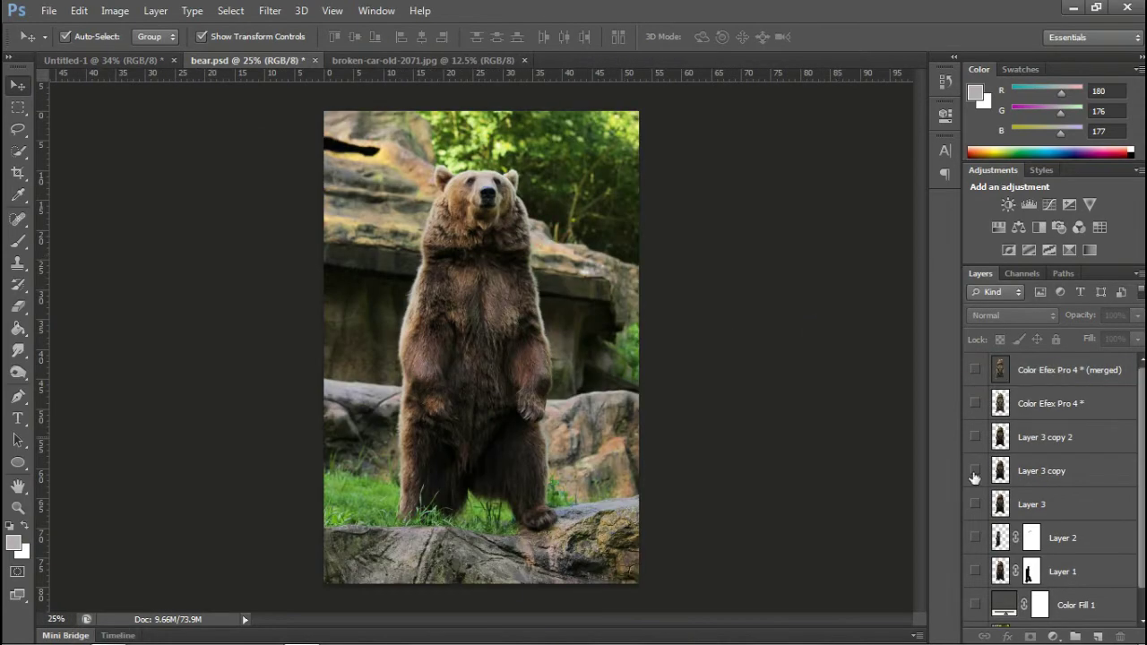
left_click(976, 369)
left_click(975, 403, "alt")
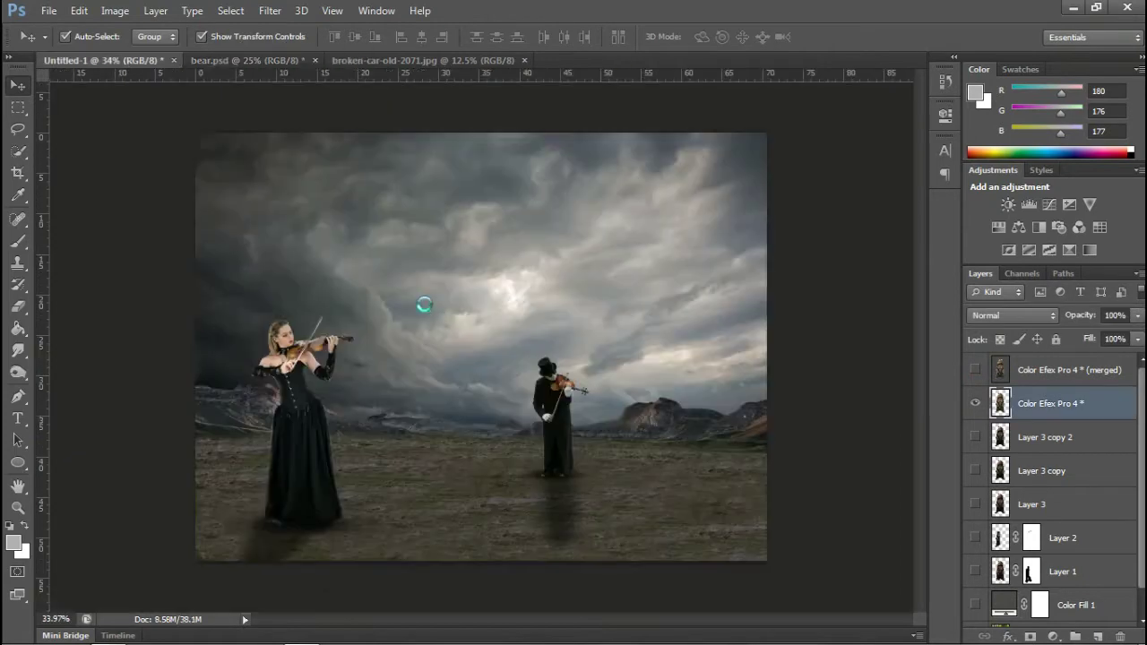
left_click_drag(530, 342, 421, 303)
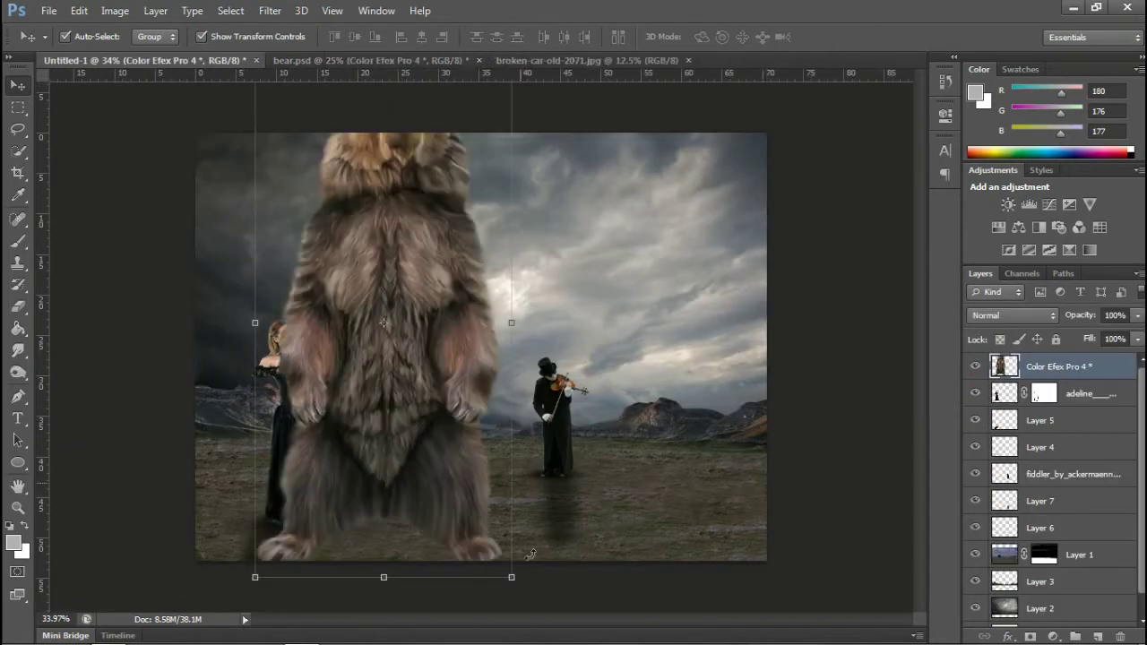
Free Transform the bear to about 30% and place it between the two violinists
left_click_drag(511, 577, 408, 370)
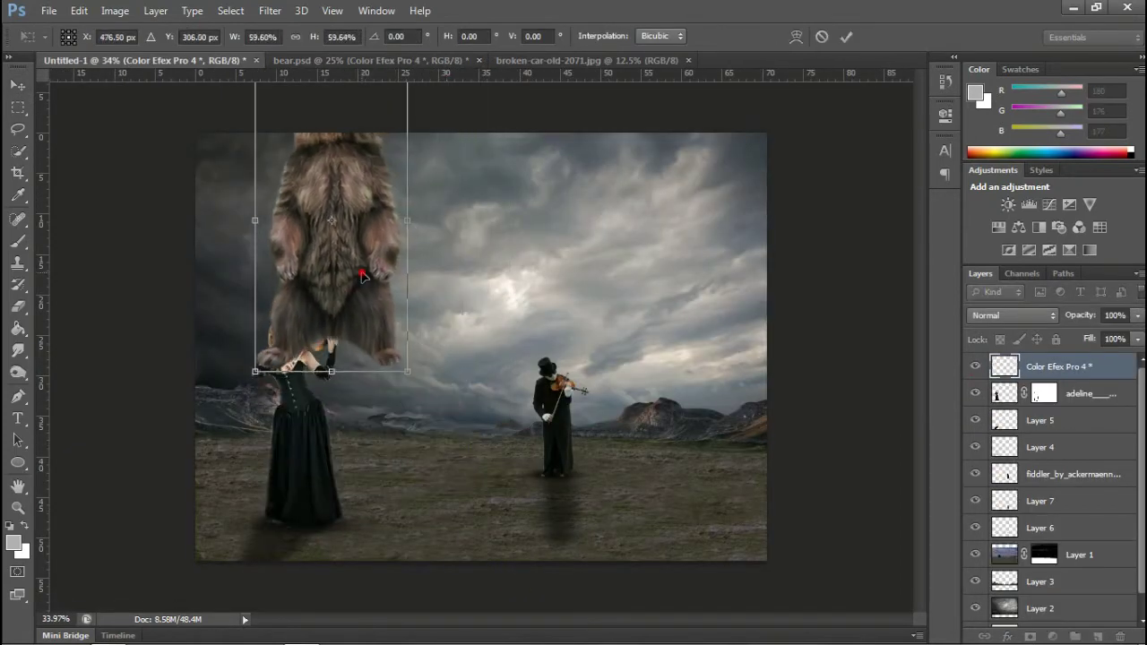
left_click_drag(362, 276, 476, 413)
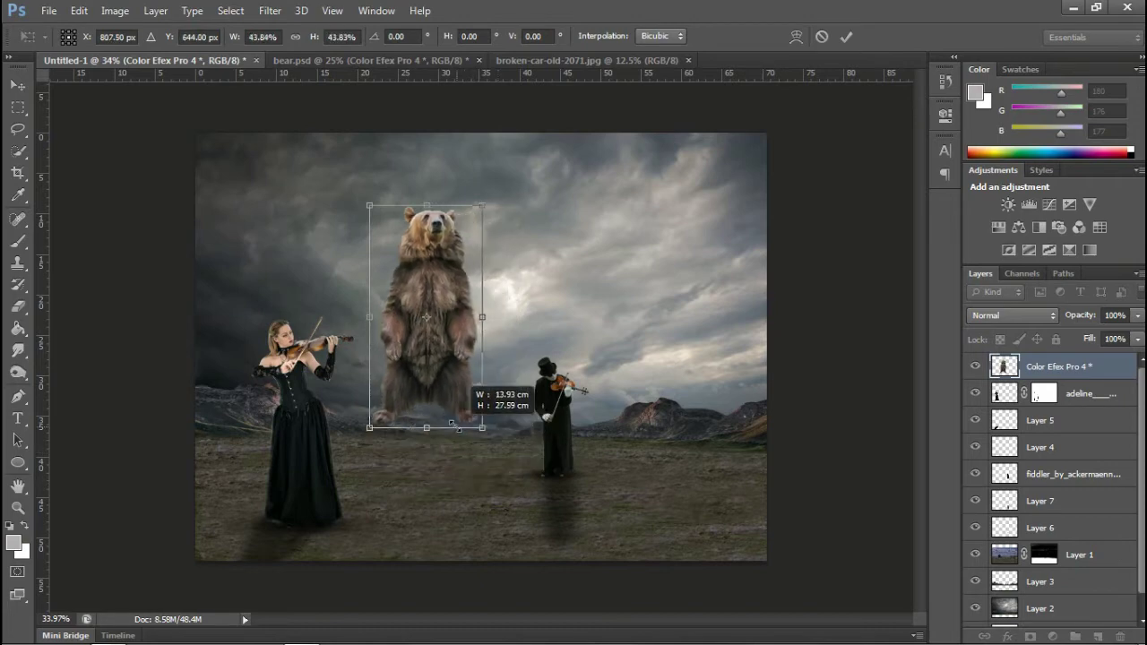
left_click_drag(490, 477, 476, 404)
left_click_drag(453, 331, 477, 408)
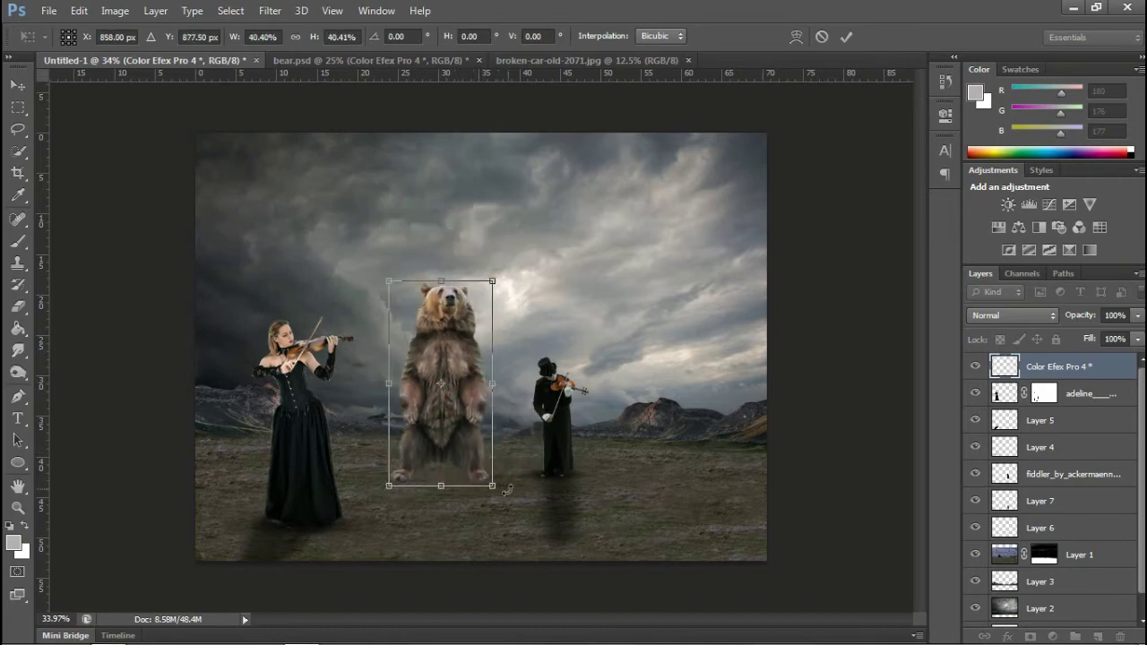
mouse_move(508, 484)
left_mouse_down()
mouse_move(484, 464)
mouse_move(477, 433)
mouse_move(463, 472)
mouse_move(436, 466)
mouse_move(488, 509)
left_mouse_up()
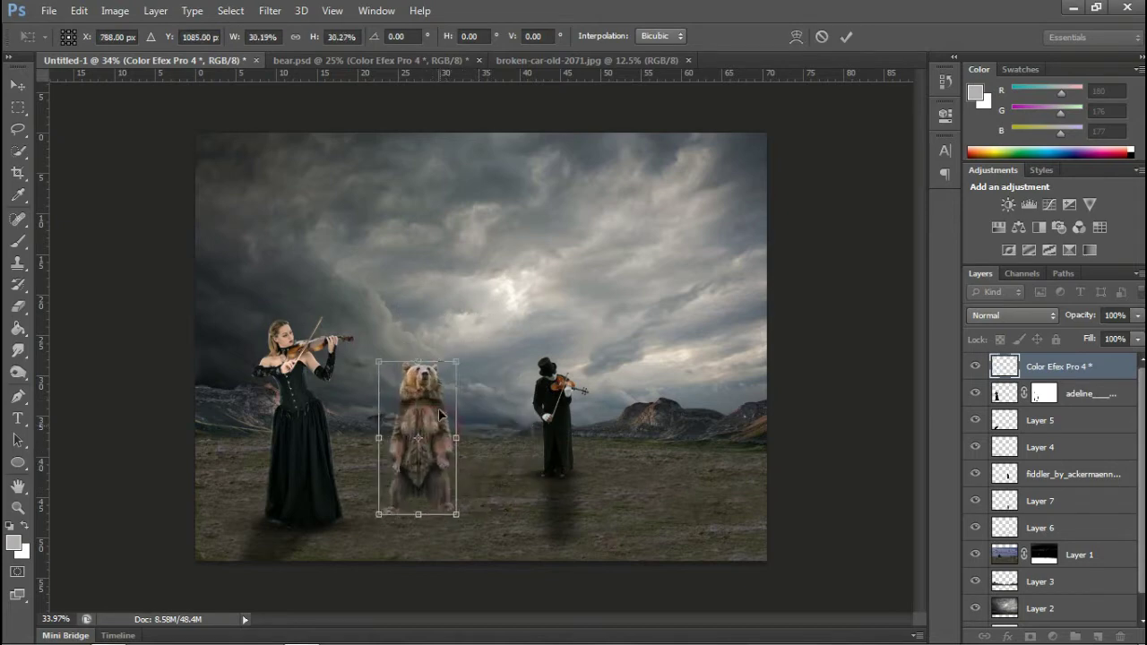
left_click_drag(488, 509, 455, 409)
key("Return")
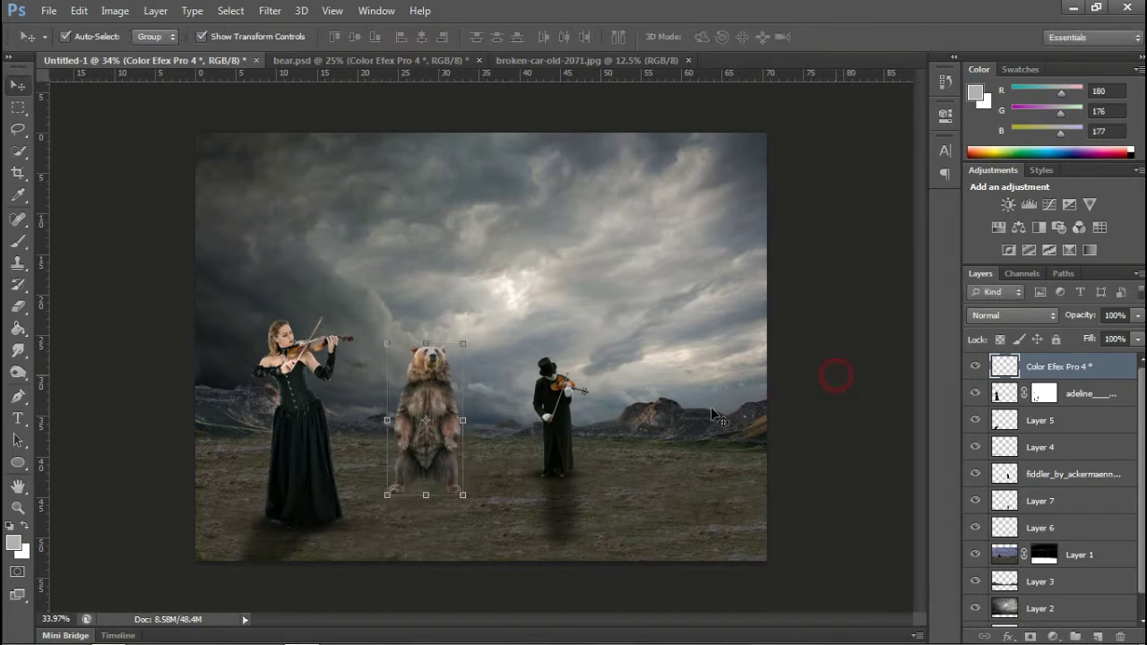
left_click(1090, 393)
Burn darker shading into the woman violinist's arm and dress using a smaller brush
left_click_drag(17, 373, 81, 387)
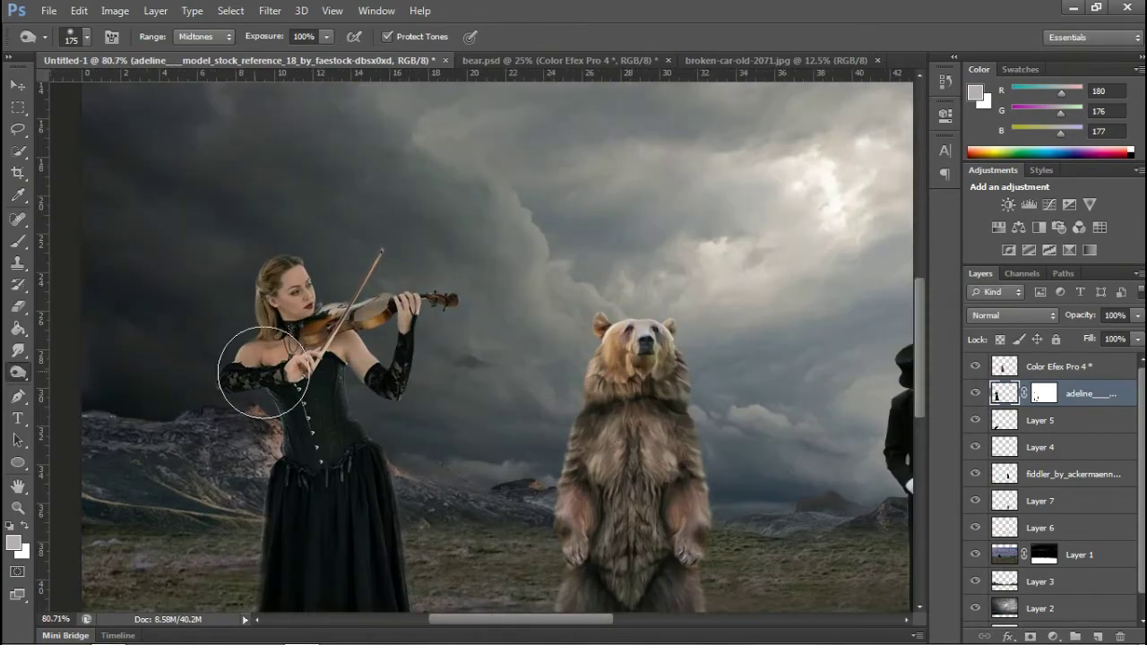
scroll(296, 381, "up", 2)
key("bracketleft")
key("bracketleft")
key("bracketleft")
left_click_drag(305, 460, 356, 401)
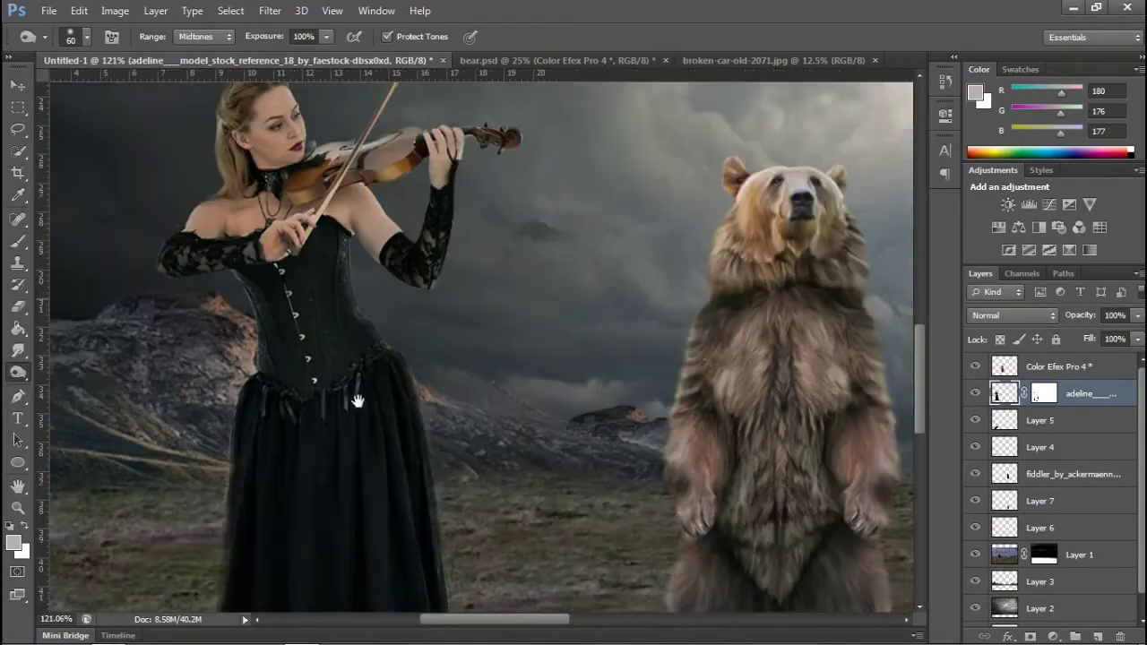
scroll(313, 477, "down", 3)
Select the fiddler layer and switch to the Brush tool
left_click(788, 508, "ctrl")
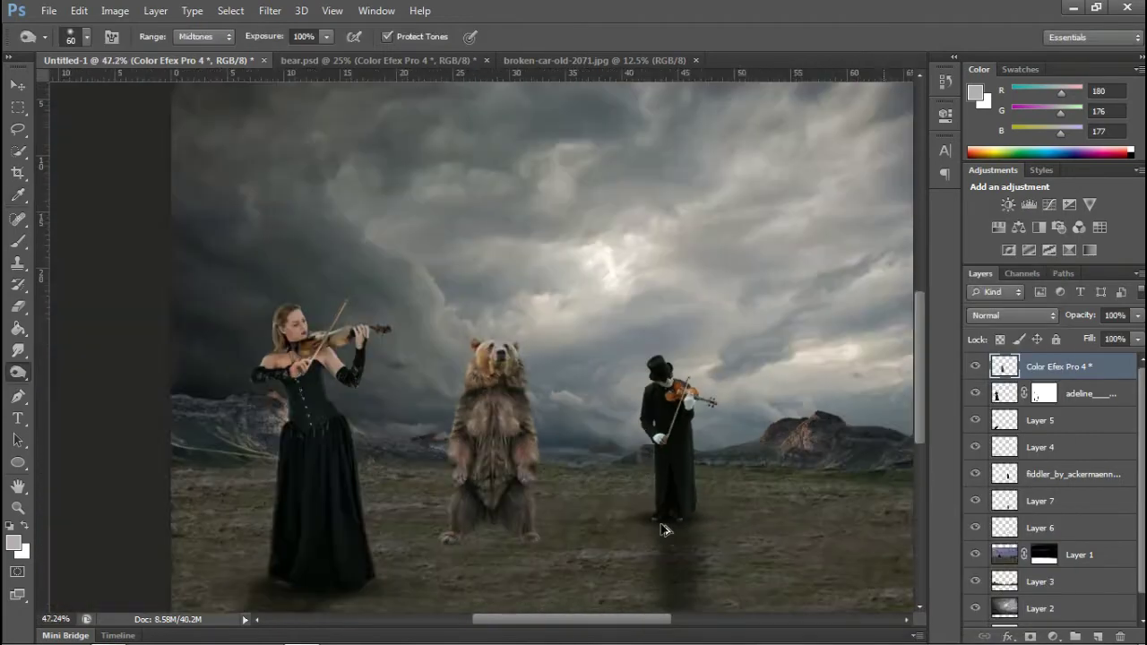
key("b")
right_click(492, 244)
key("Escape")
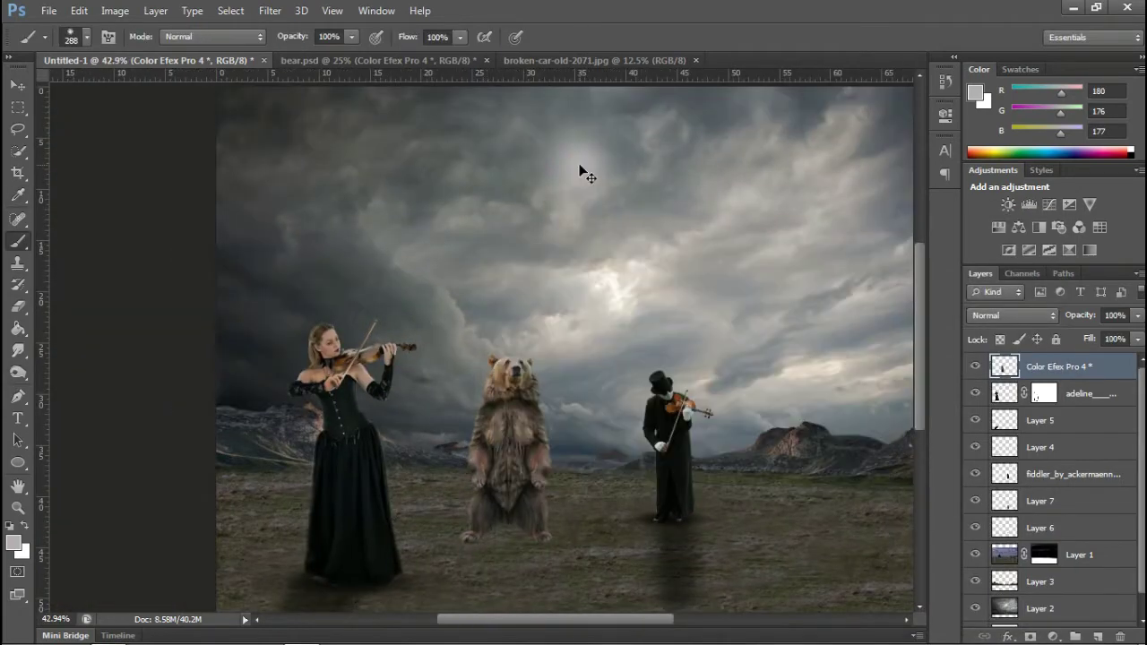
Create Layer 8 and paint a soft black dab on it
key("d")
left_click(563, 256)
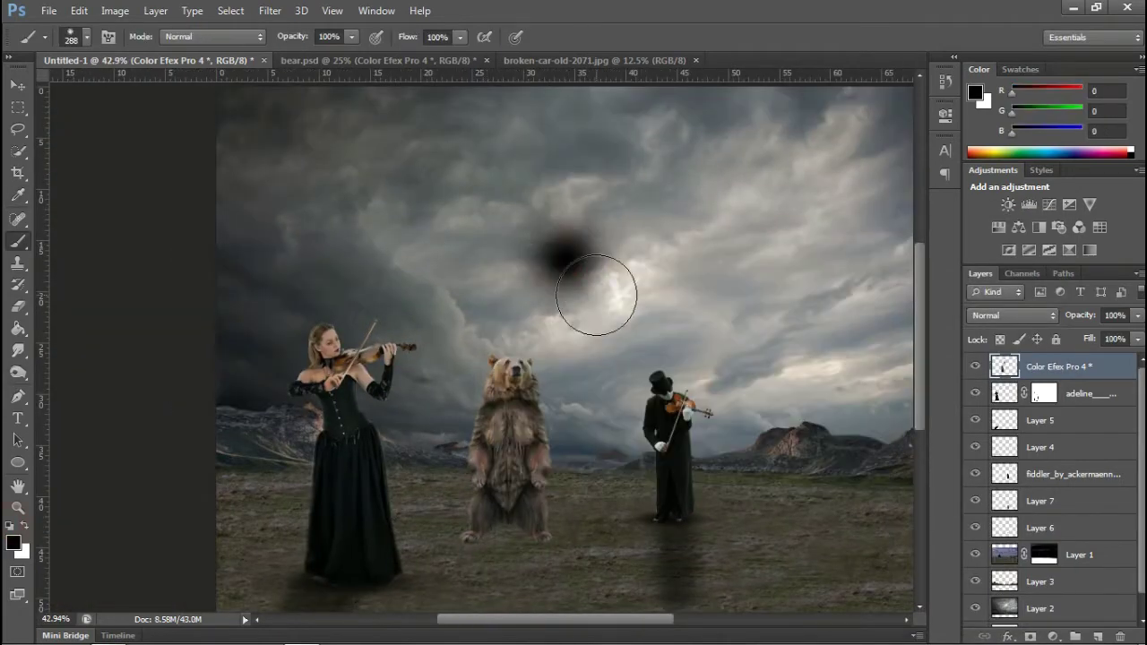
key("v")
key("ctrl+z")
left_click(1097, 636)
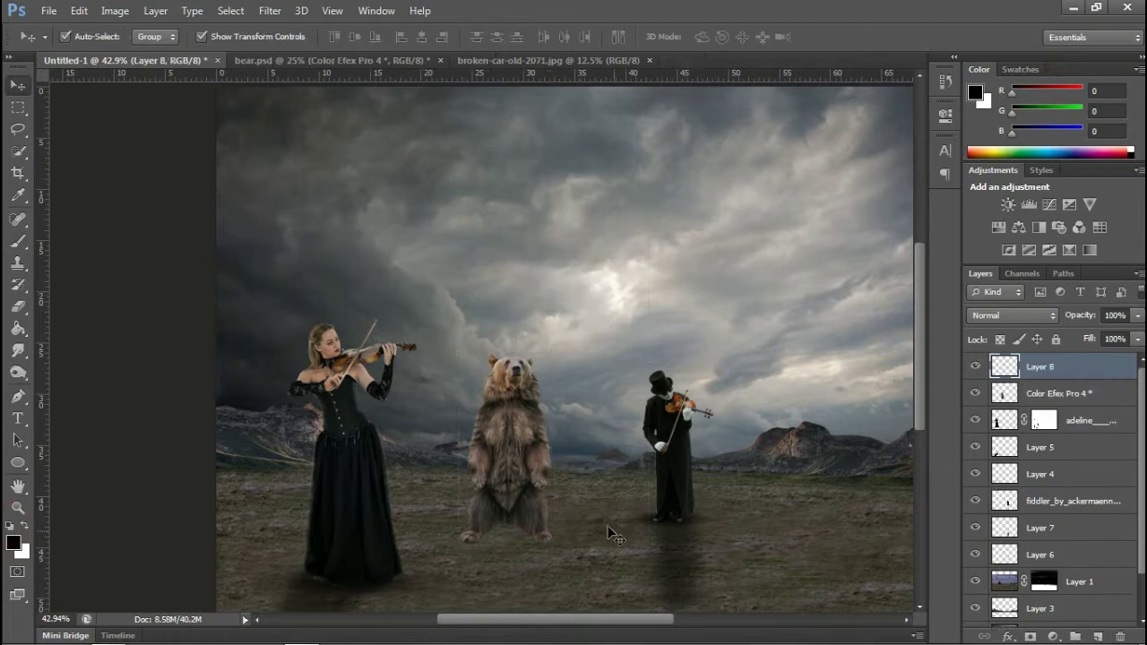
key("b")
left_click(584, 213)
Transform the dab into a flat, wide shadow under the bear's feet, beneath the bear layer
left_click(17, 84)
left_click_drag(581, 126, 582, 256)
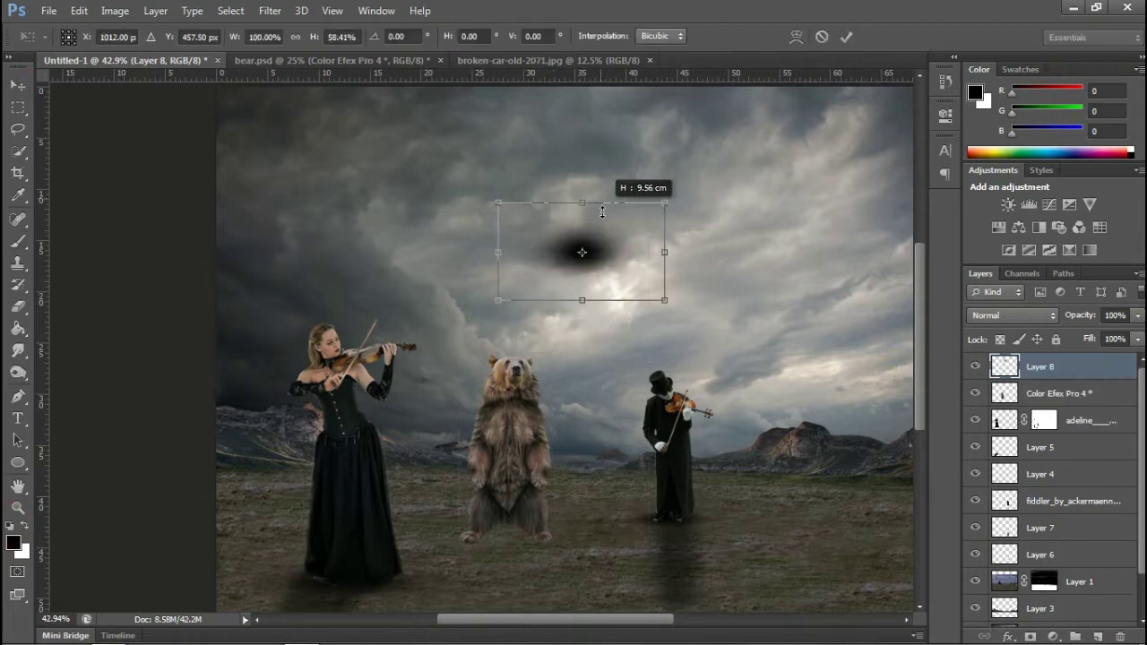
left_click_drag(668, 278, 810, 278)
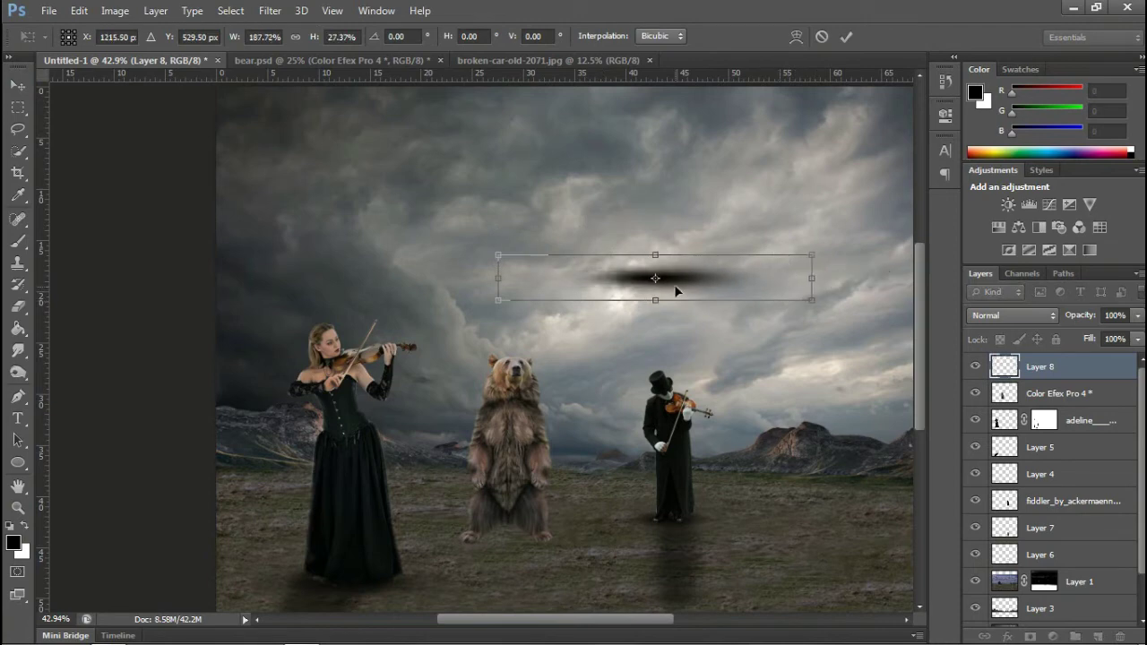
mouse_move(678, 289)
left_mouse_down()
mouse_move(533, 557)
mouse_move(548, 546)
left_mouse_up()
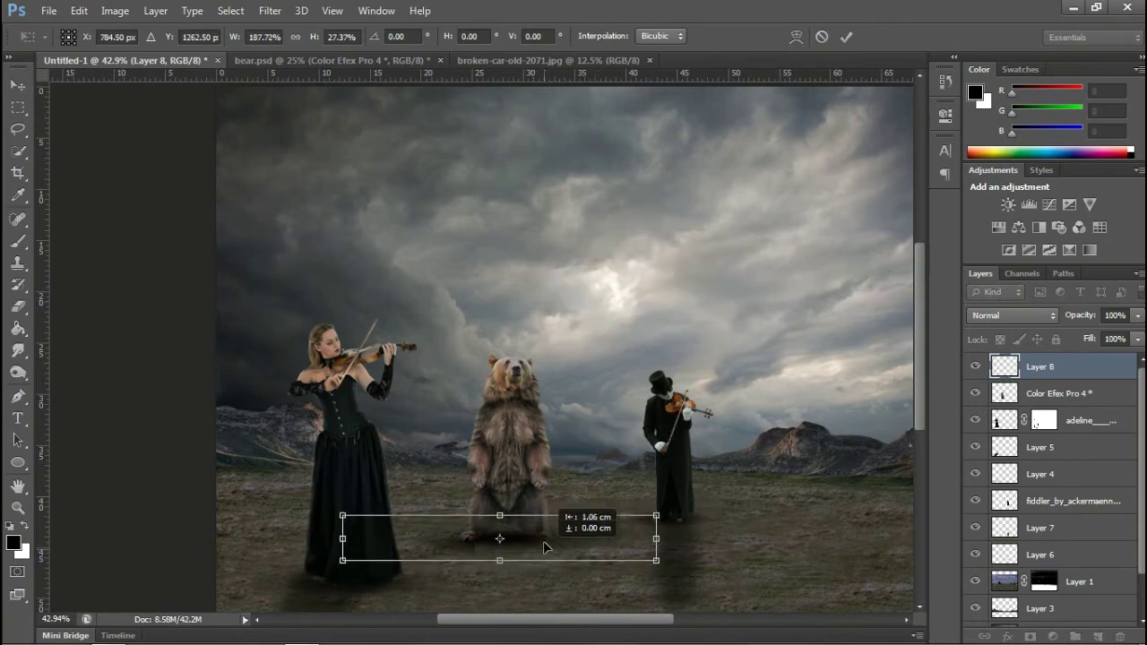
left_click(846, 37)
left_click_drag(1091, 395, 1091, 401)
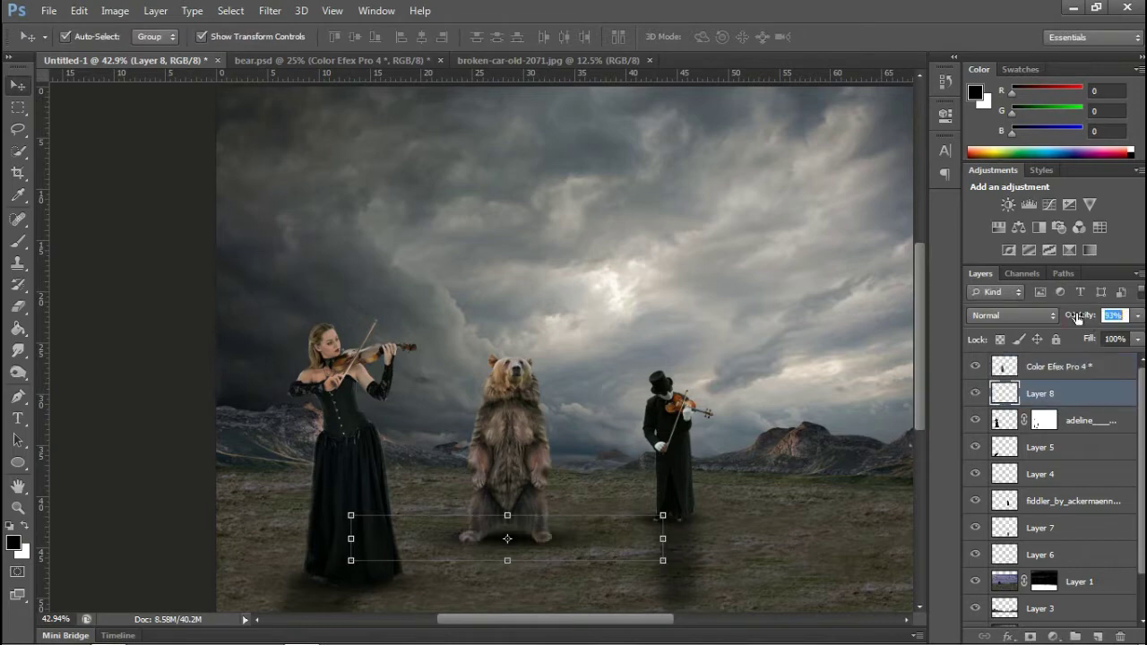
left_click(1125, 376)
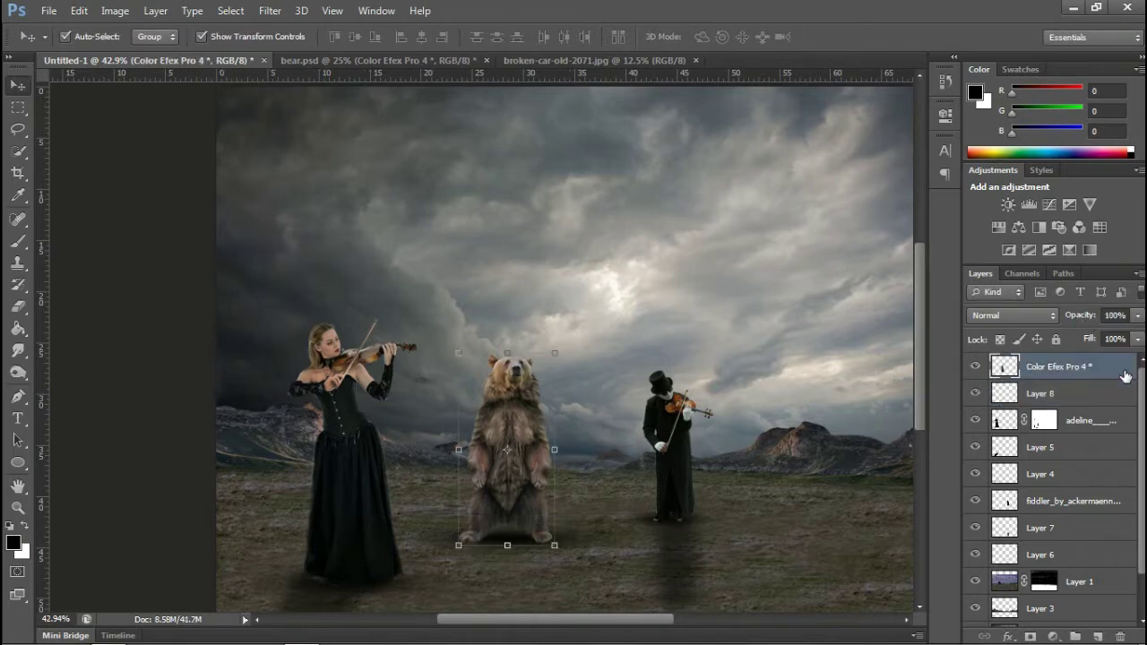
Adjust the bear's dark tones with Levels and shift its colour balance slightly toward cyan
key("ctrl+l")
left_click_drag(822, 457, 820, 456)
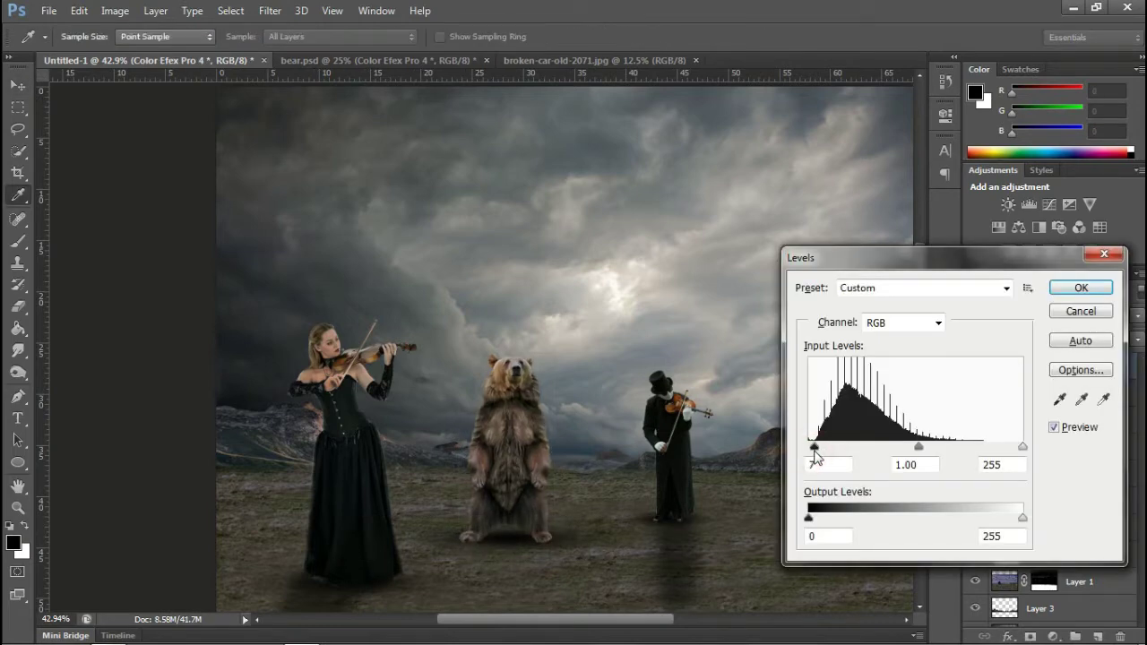
left_click(1050, 288)
key("ctrl+b")
mouse_move(745, 182)
left_mouse_down()
mouse_move(734, 182)
mouse_move(760, 182)
left_mouse_up()
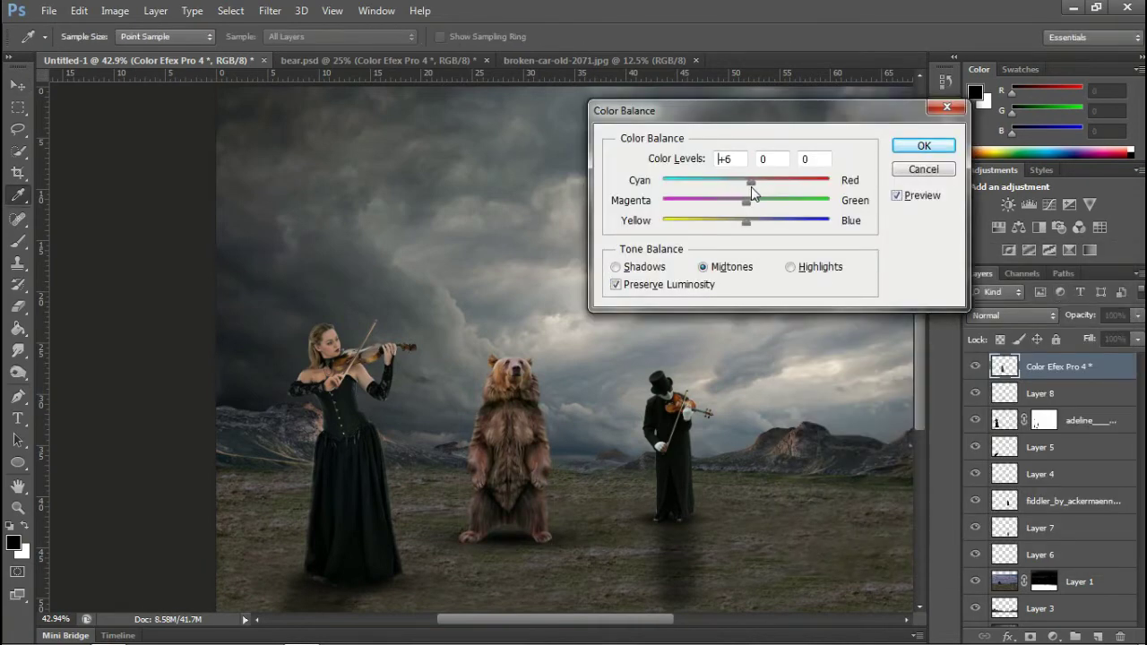
left_click(896, 147)
Switch to the Burn tool and zoom out to view the whole scene
key("v")
right_click(17, 372)
left_click(98, 386)
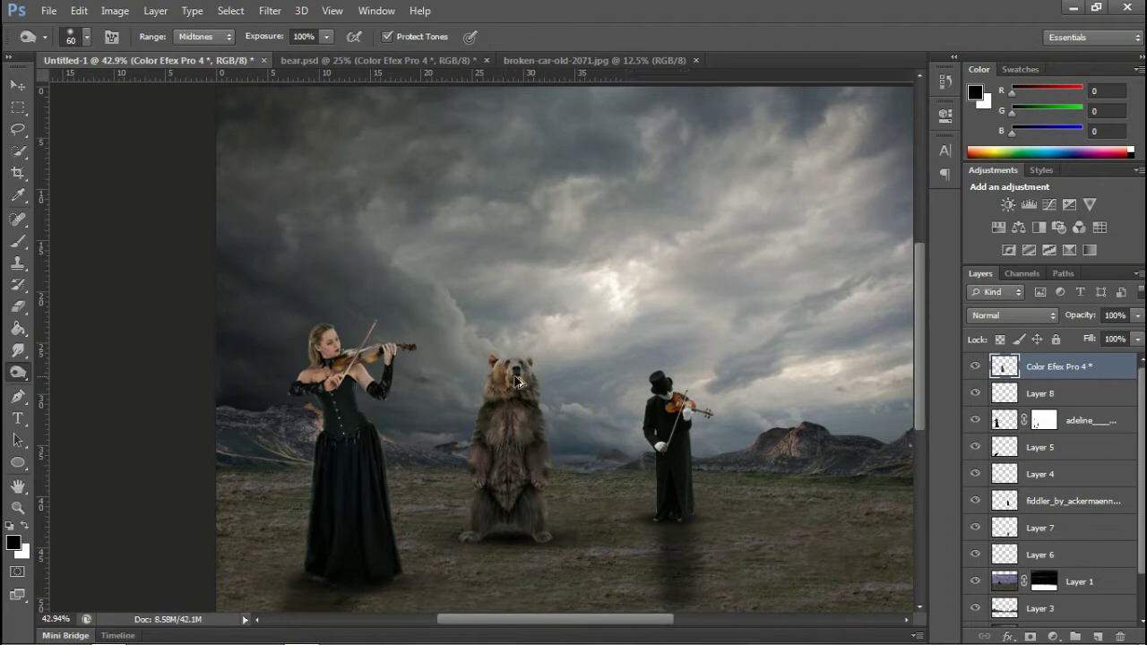
key("ctrl+minus")
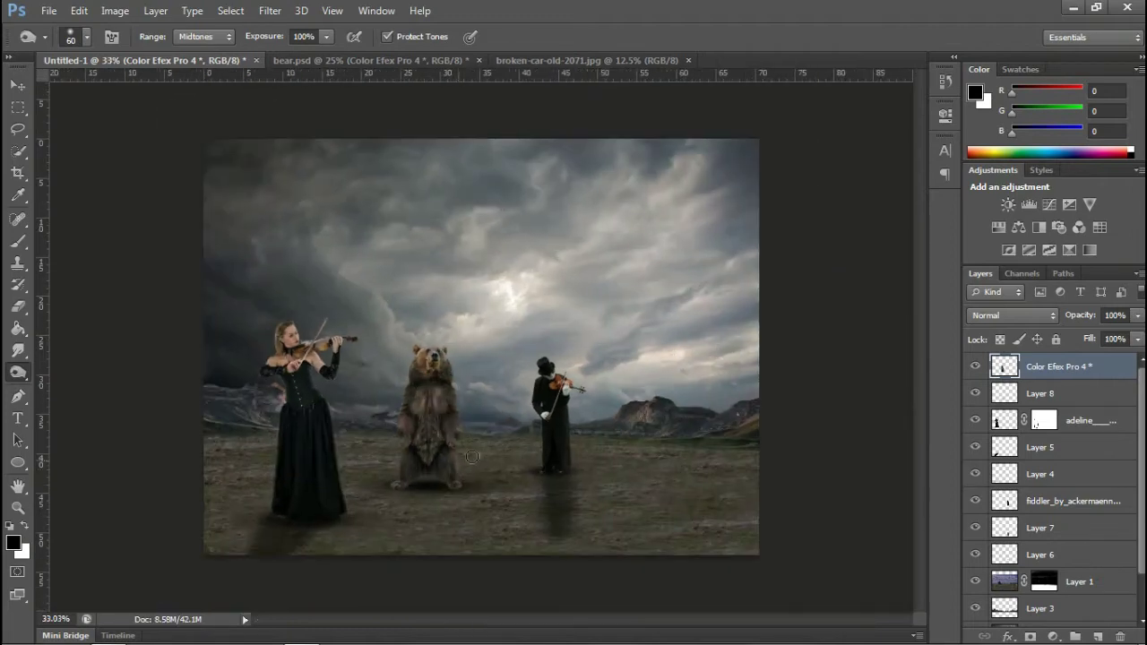
Create Layer 9 and brush a black shadow beneath the bear
key("b")
left_click(1039, 393)
left_click(1098, 636)
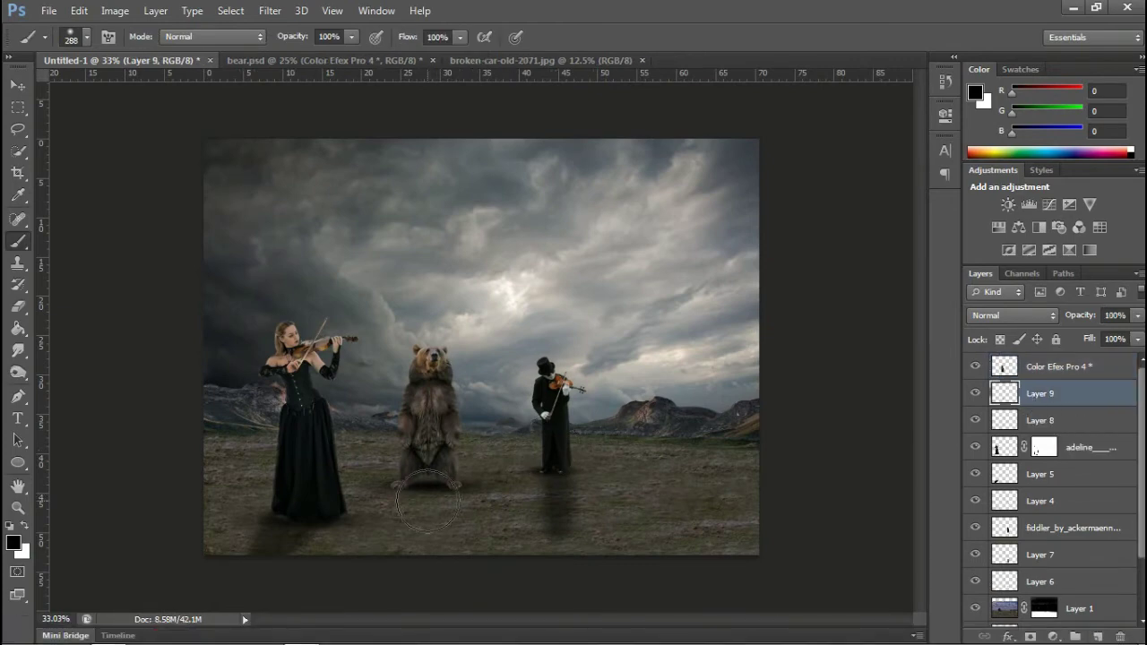
key("bracketleft")
left_click_drag(427, 504, 413, 509)
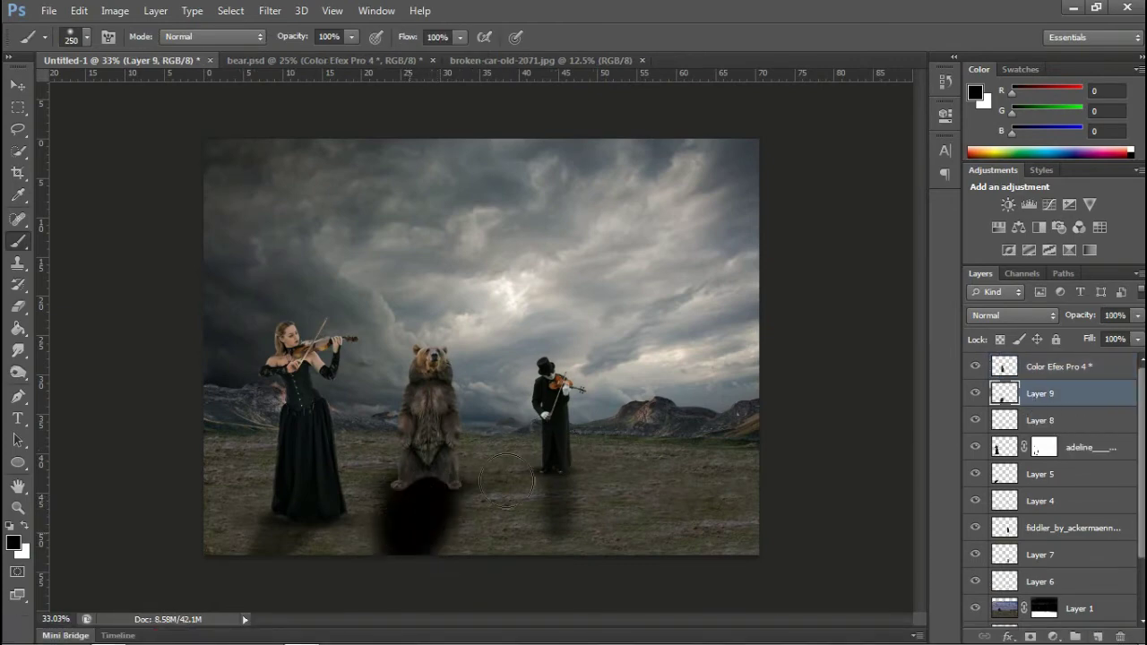
left_click_drag(1079, 320, 1067, 327)
Set a 135 px eraser and lower the shadow layer's opacity to 49%
key("e")
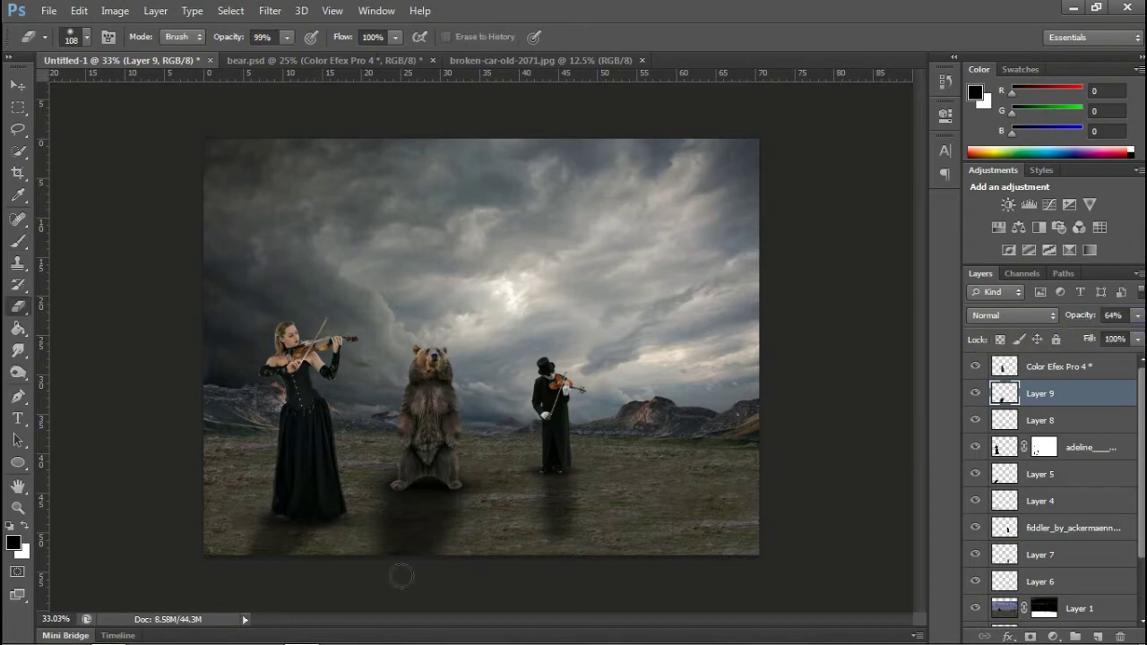
right_click(481, 507)
type("135")
key("Tab")
key("Return")
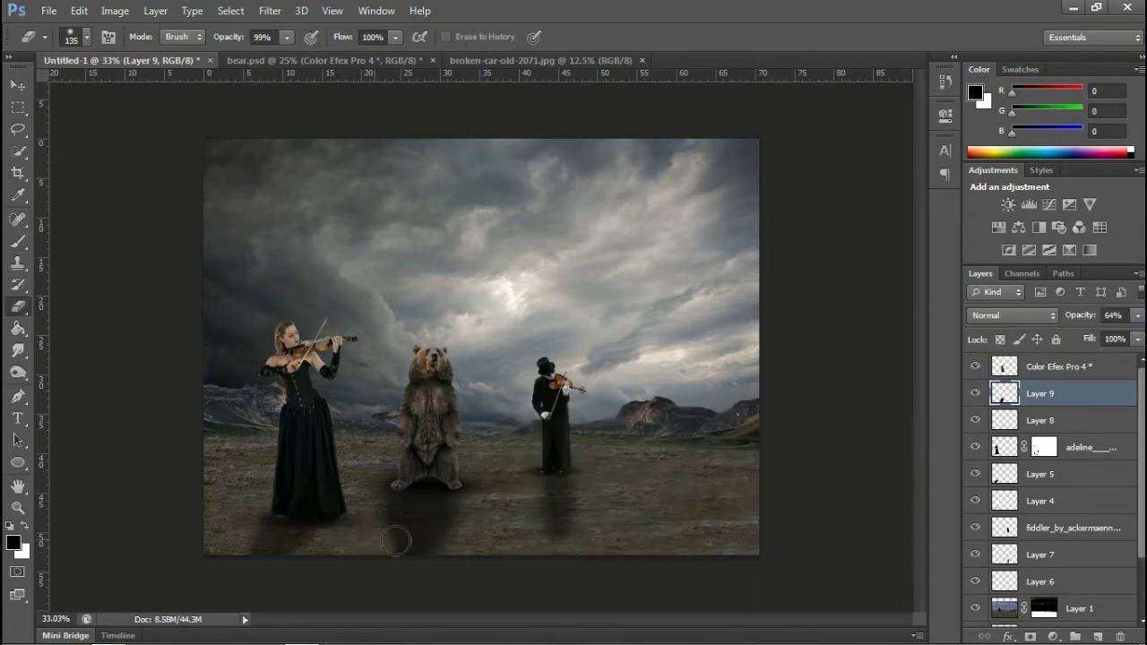
left_click_drag(1082, 319, 1072, 321)
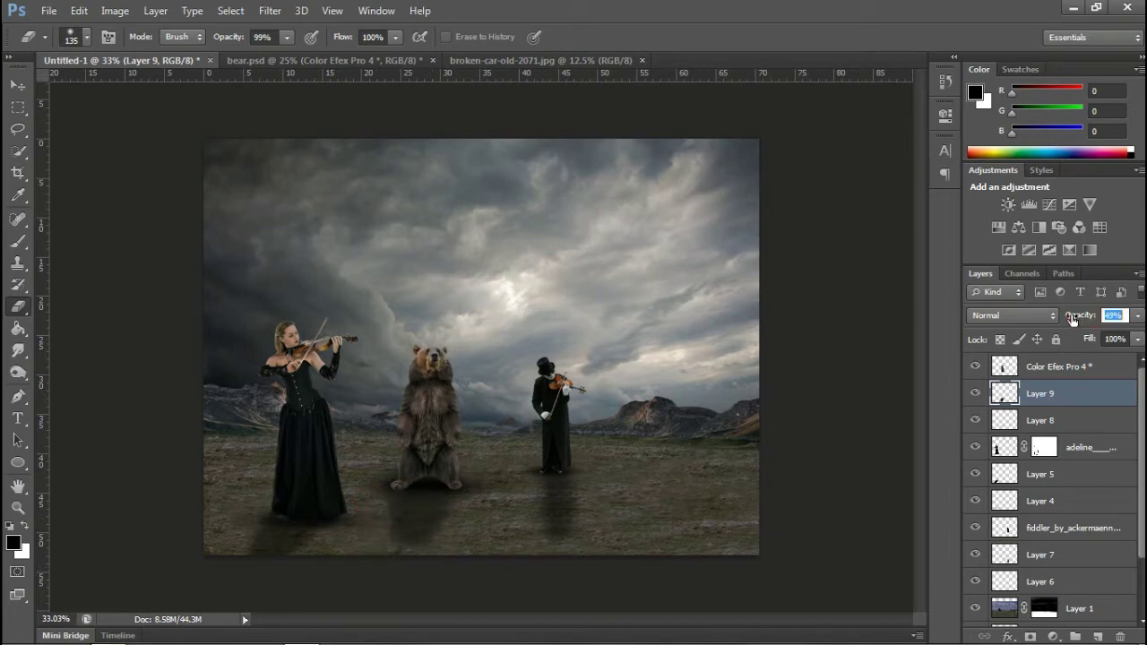
key("Return")
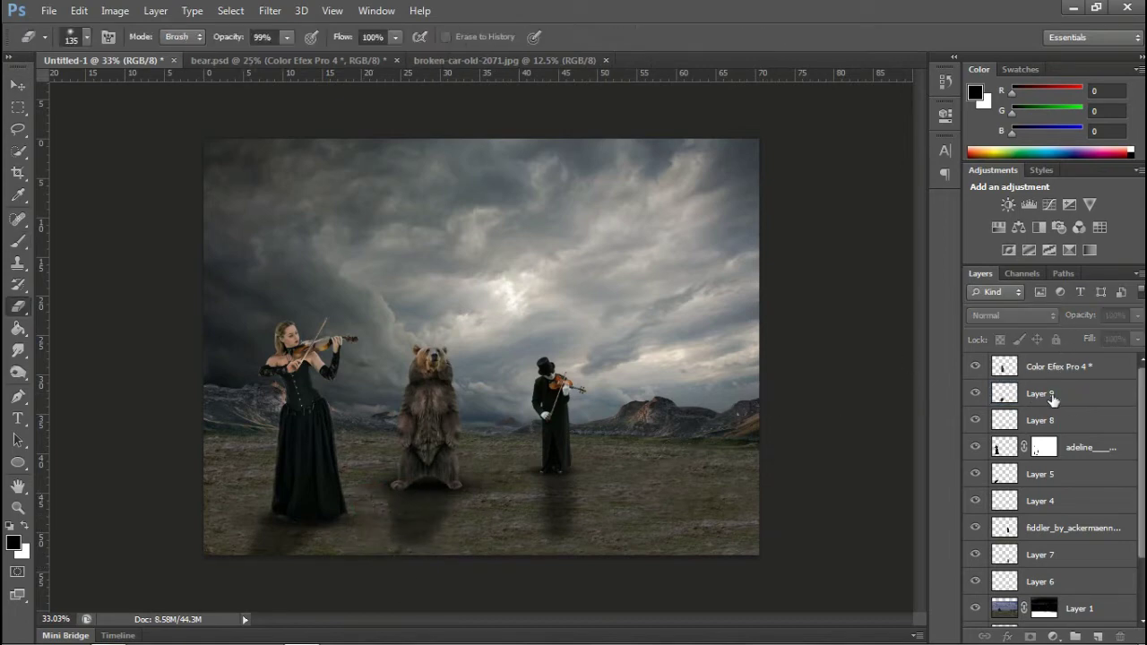
Add a layer mask to the Color Efex Pro 4 bear layer
left_click(18, 350)
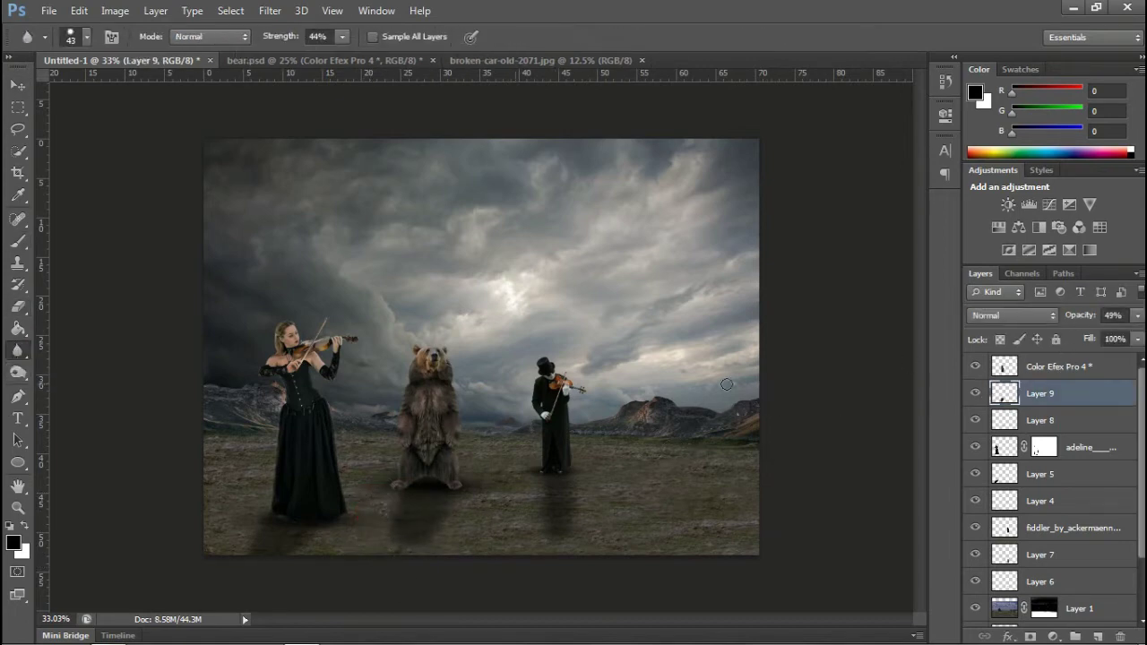
left_click(1057, 366)
left_click(1030, 636)
key("b")
scroll(457, 448, "up", 5)
Shrink the brush to size 70 and scroll through the view
key("bracketleft")
key("bracketleft")
key("bracketleft")
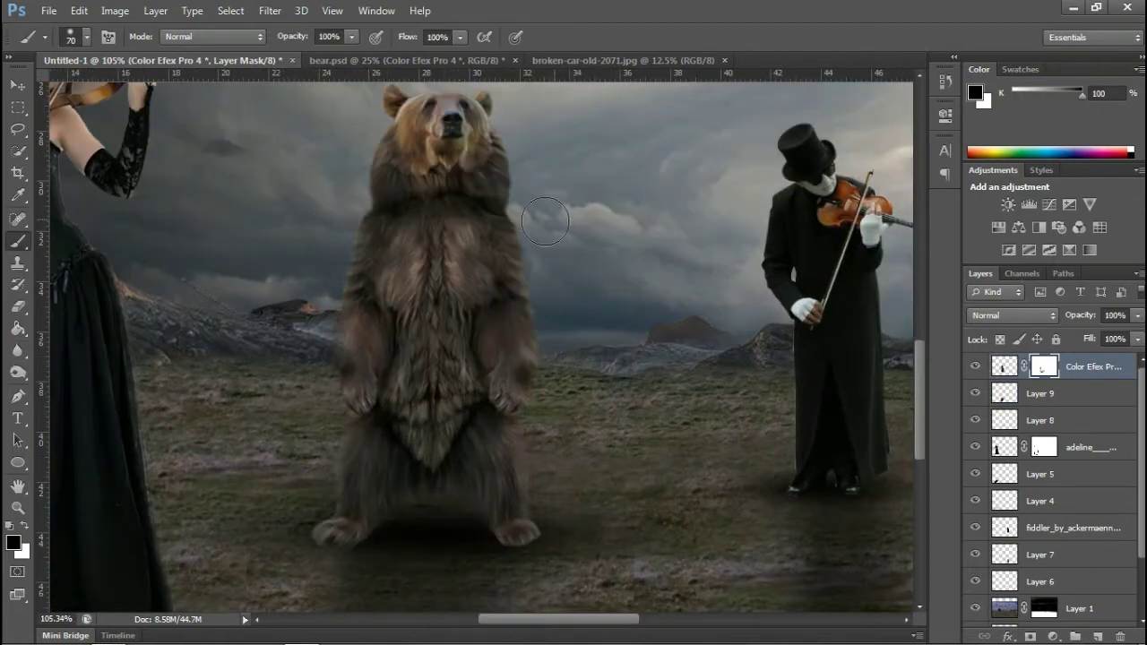
scroll(545, 222, "down", 4)
scroll(601, 394, "down", 1)
scroll(583, 341, "up", 5)
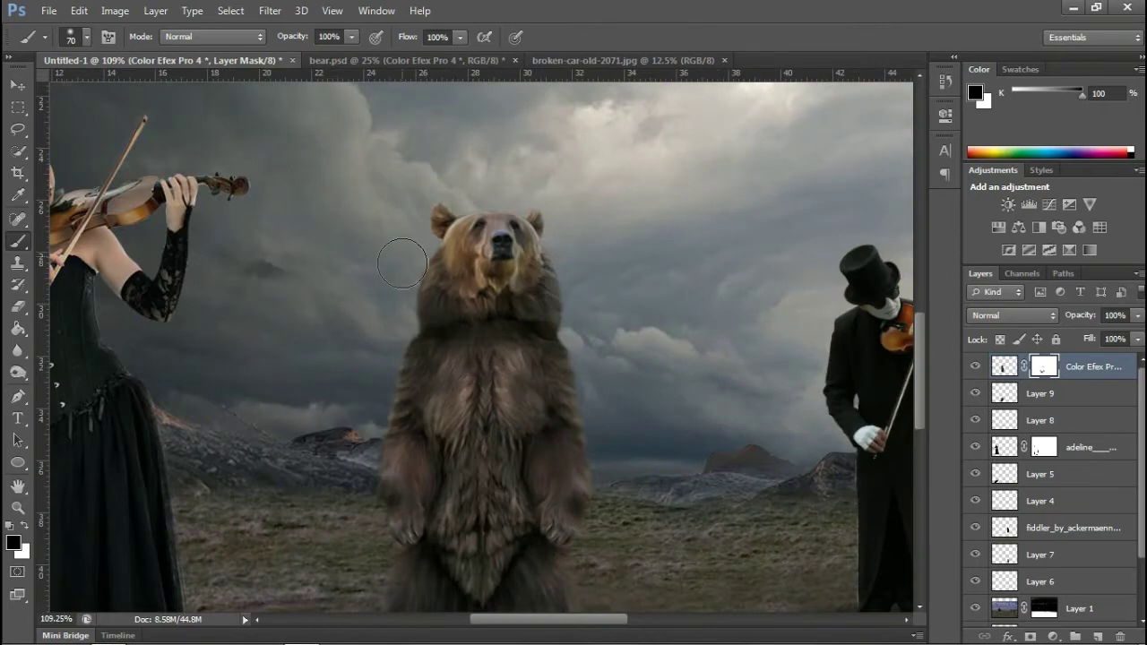
scroll(670, 361, "down", 4)
scroll(670, 361, "down", 1)
scroll(609, 447, "up", 1)
scroll(573, 542, "down", 1)
Close bear.psd and bring up broken-car-old-2071.jpg as the working document
key("v")
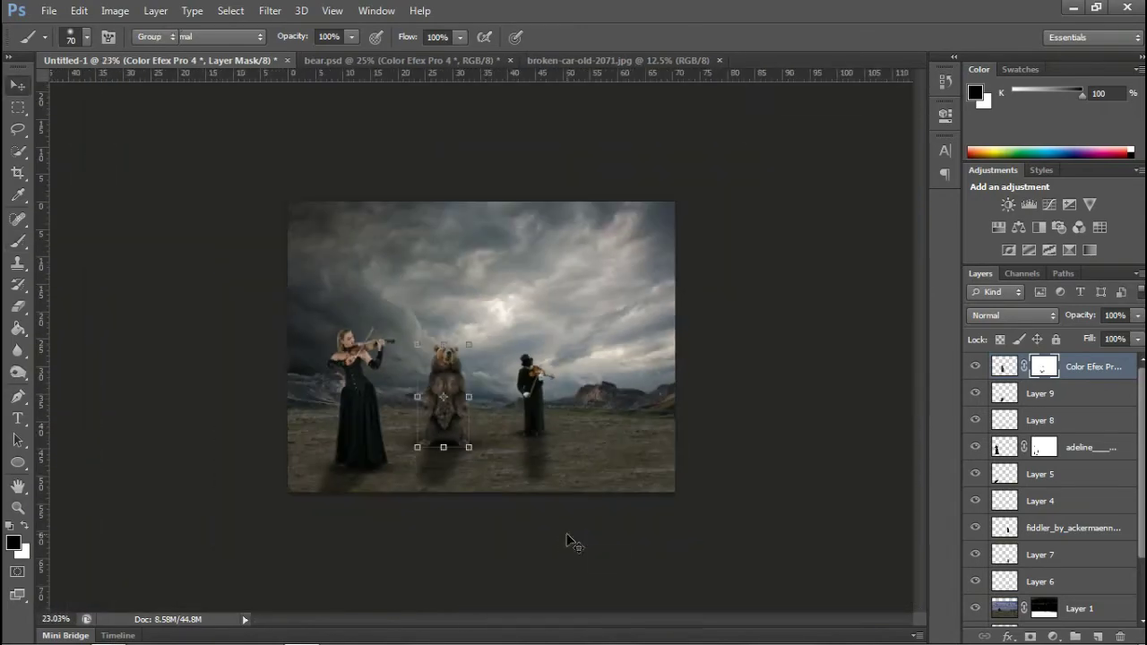
left_click(394, 60)
key("ctrl+w")
left_click(385, 60)
Fit the car photo on screen and start a Pen path with three points along the car's lower edge
key("ctrl+0")
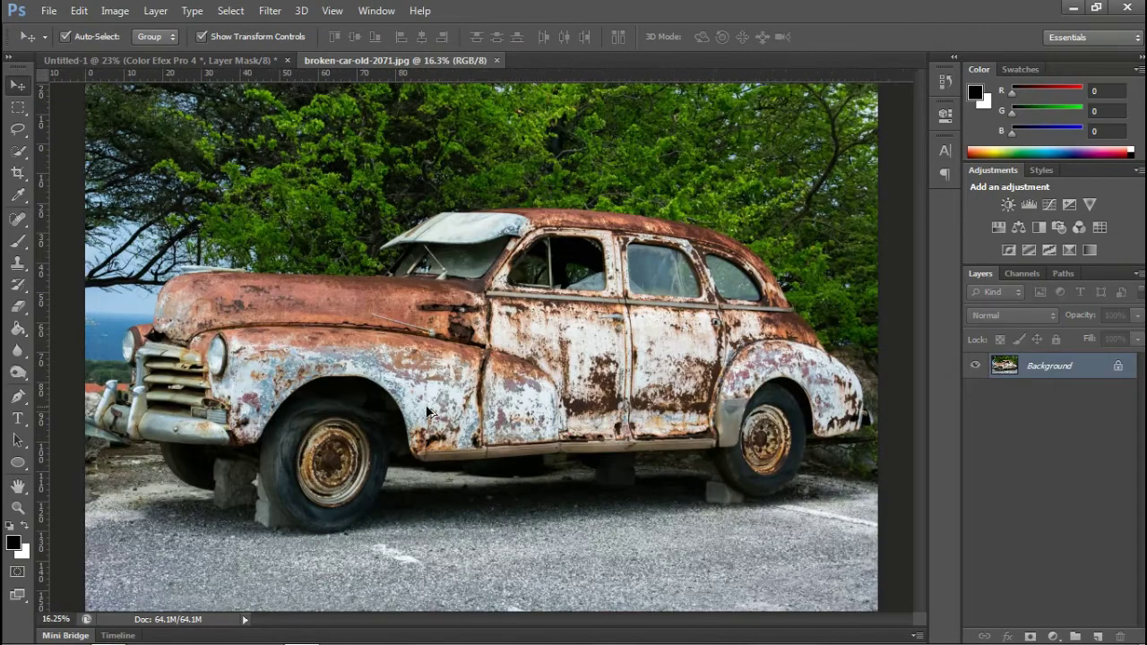
scroll(428, 412, "up", 1)
left_click(21, 132)
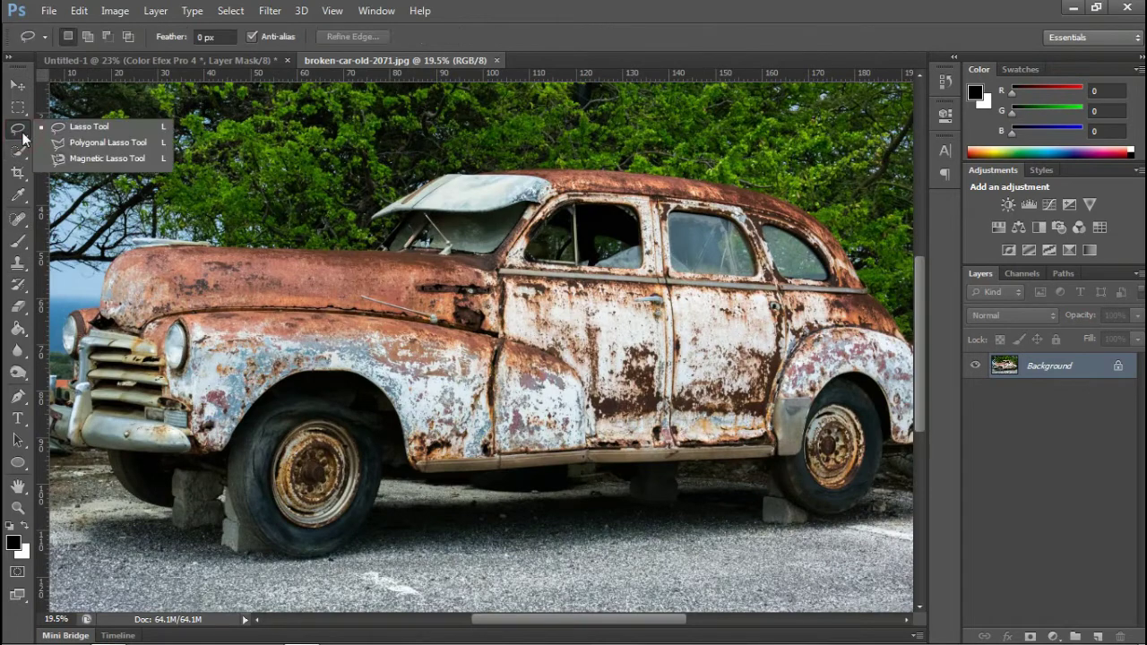
left_click(18, 396)
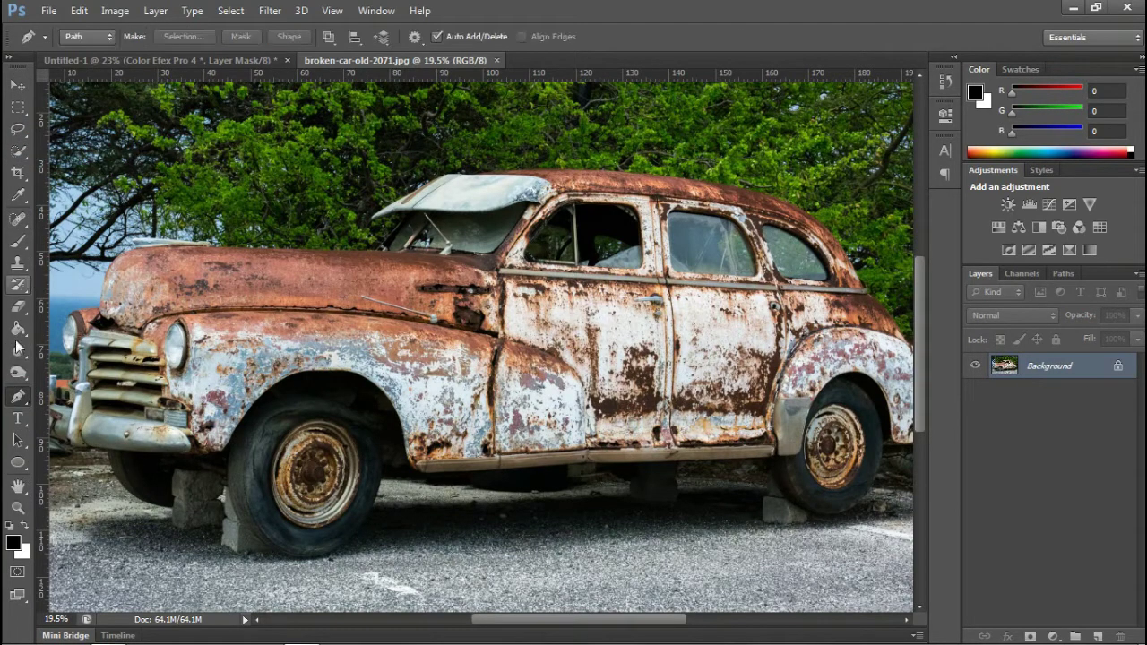
scroll(754, 488, "up", 2)
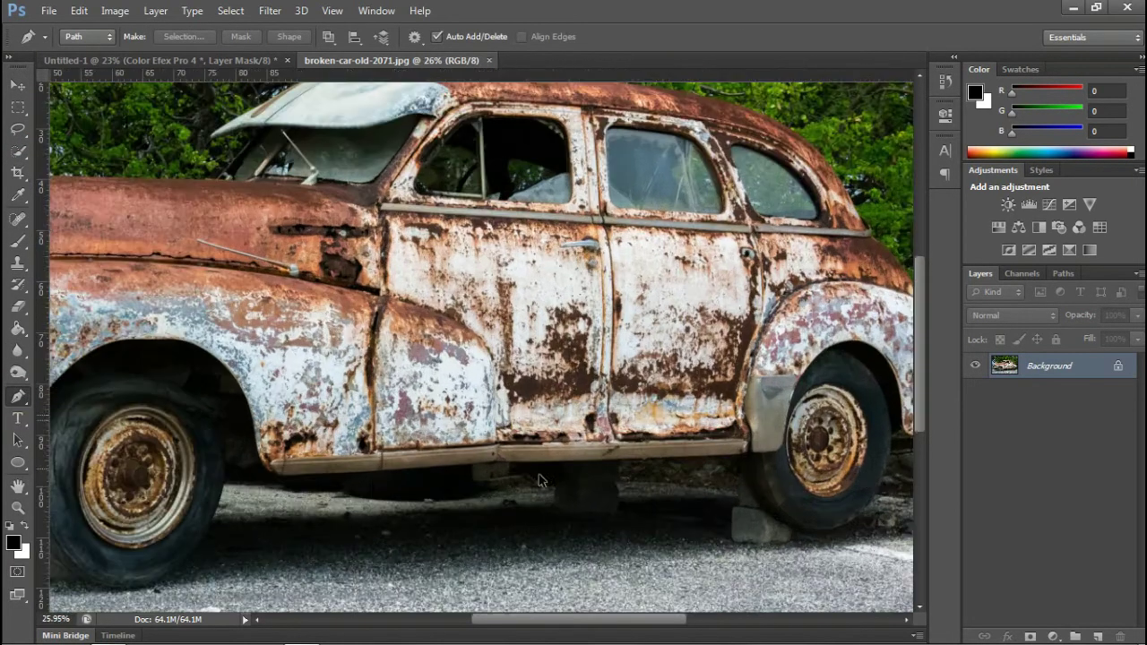
left_click(279, 476)
left_click(362, 472)
left_click(442, 465)
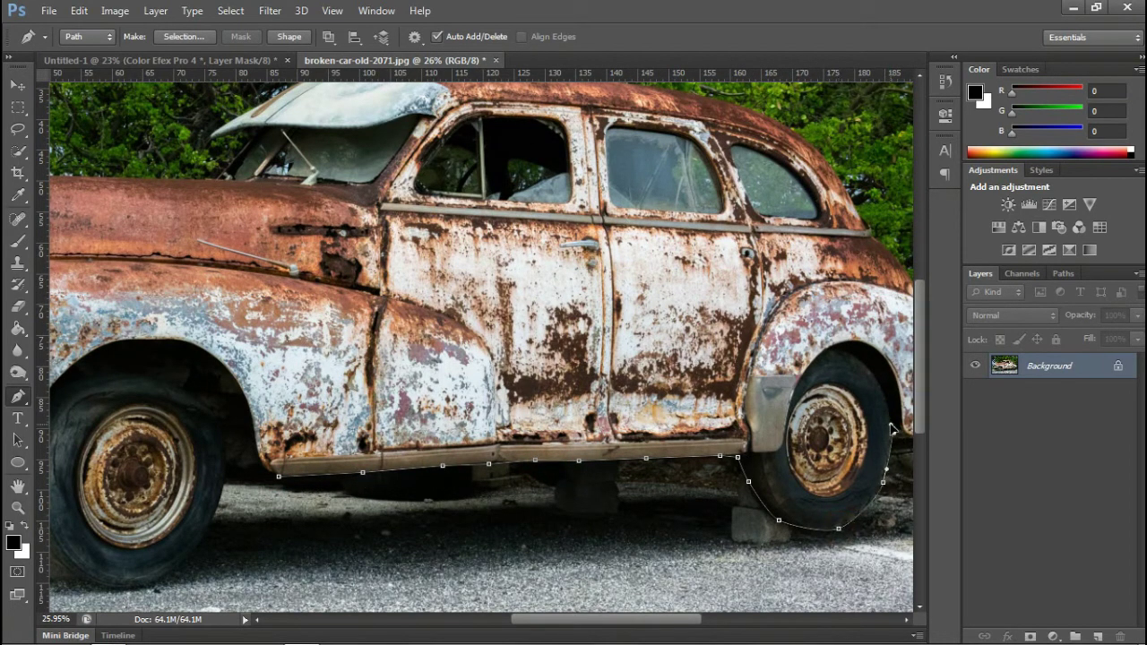
Continue the path over the roof, adding points at the roof tip, windshield pillar and roof trim
scroll(892, 430, "down", 5)
scroll(716, 434, "up", 8)
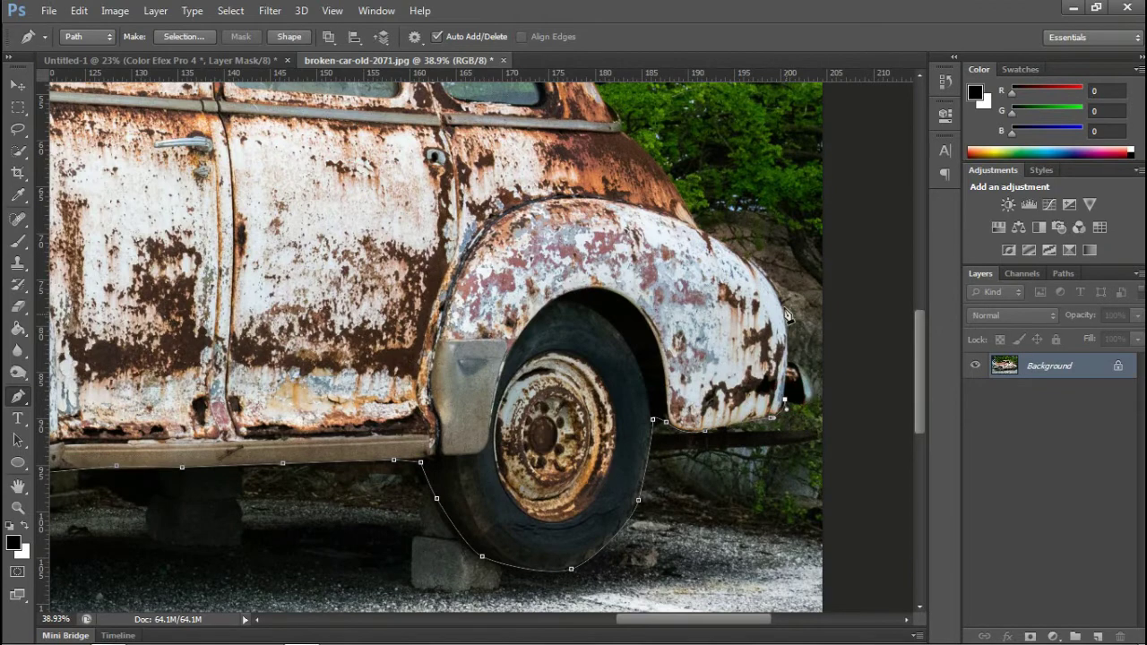
scroll(701, 233, "up", 1)
scroll(701, 233, "up", 1)
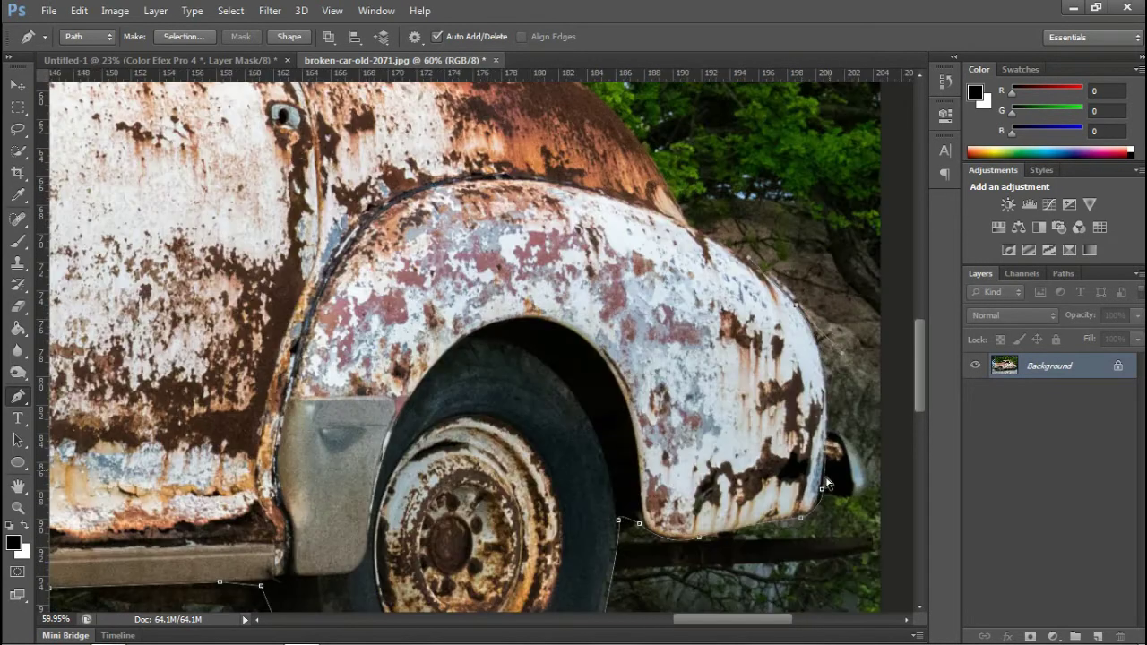
left_click_drag(677, 228, 695, 379)
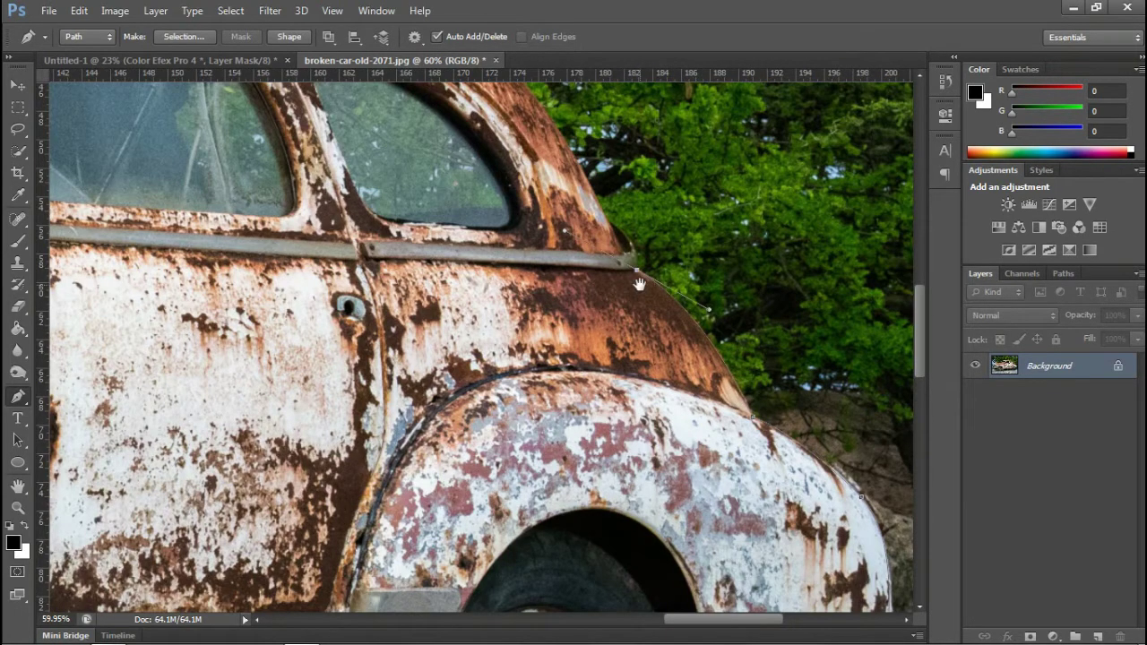
left_click_drag(624, 247, 745, 406)
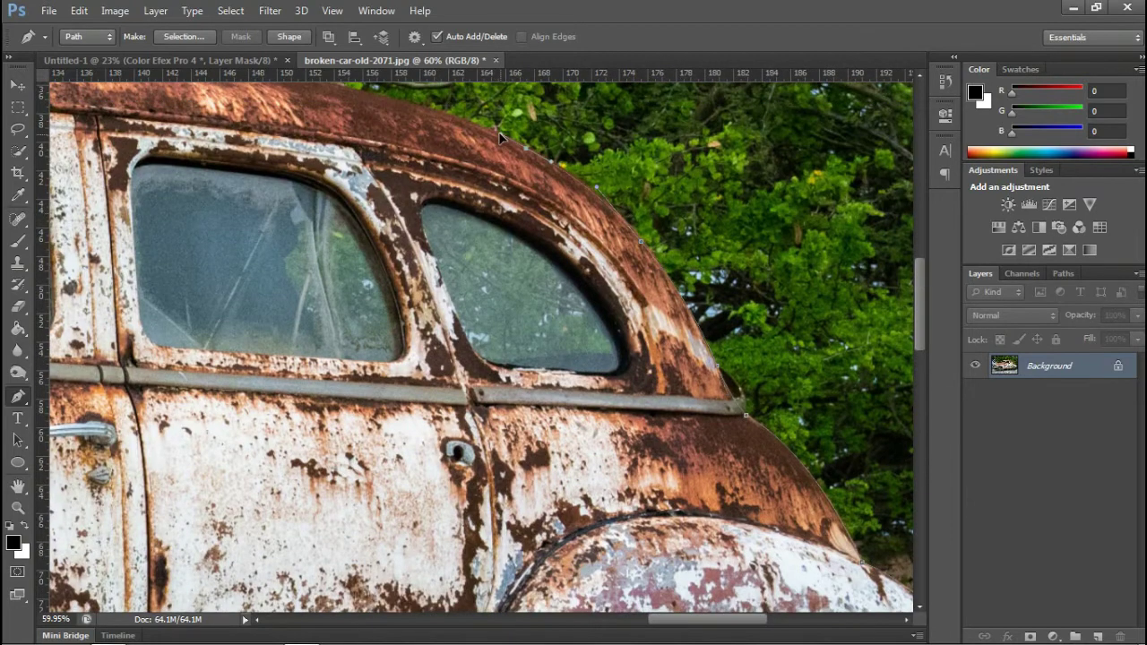
left_click_drag(500, 136, 651, 251)
mouse_move(126, 219)
left_mouse_down()
mouse_move(362, 270)
mouse_move(591, 287)
left_mouse_up()
left_click_drag(159, 238, 397, 299)
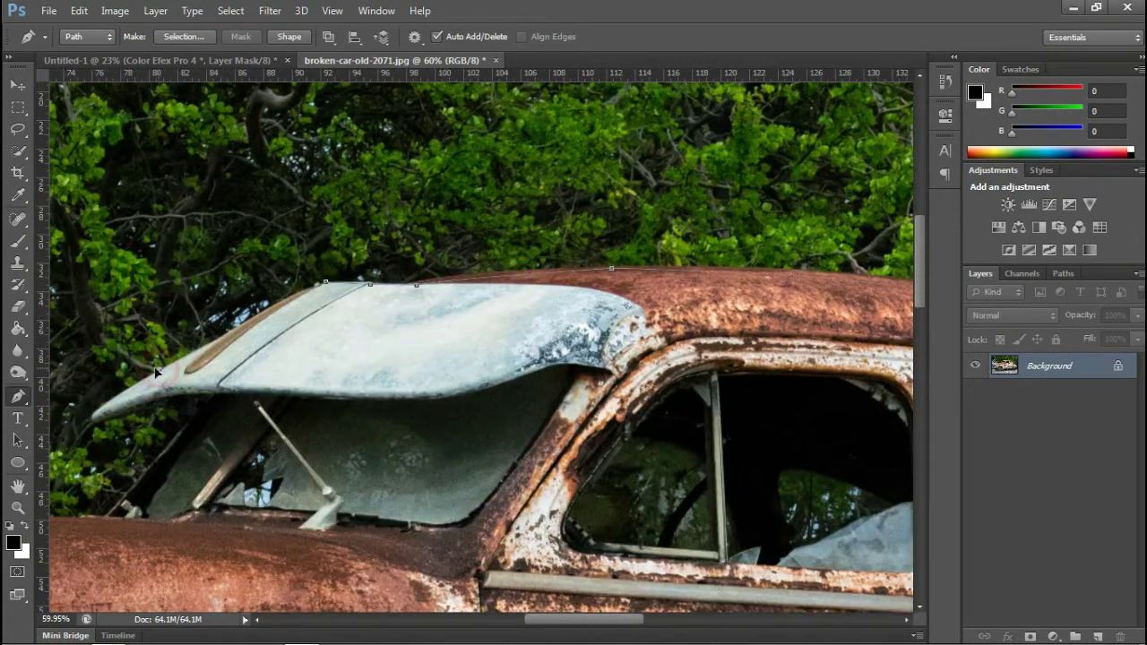
left_click(98, 423)
scroll(100, 421, "up", 3)
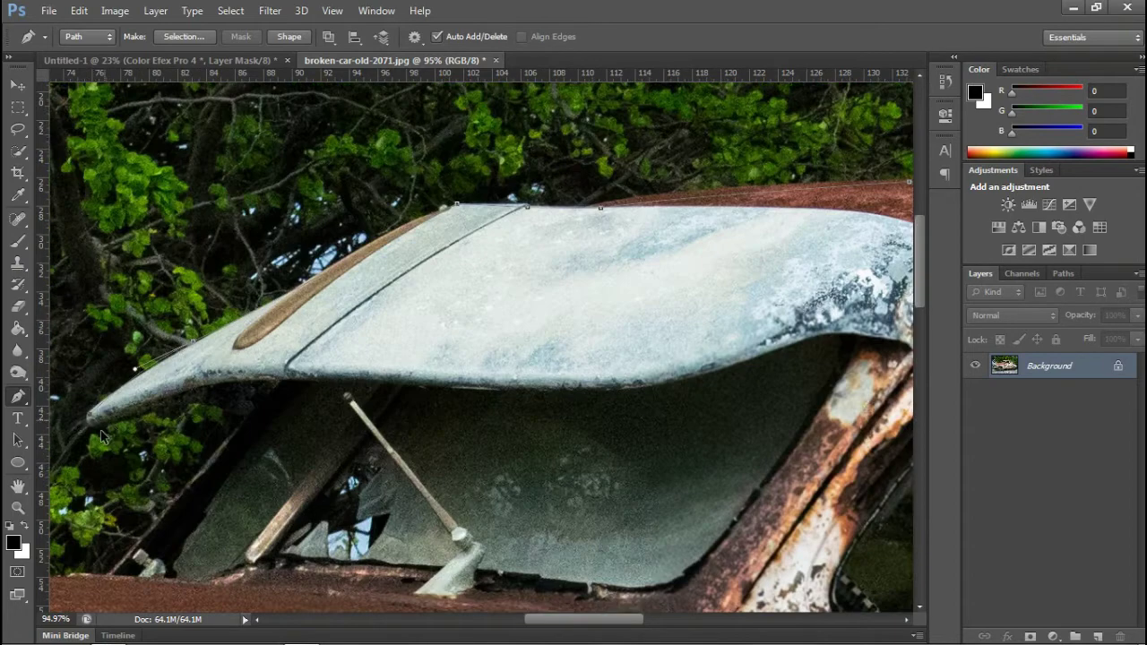
left_click_drag(227, 448, 366, 320)
left_click(244, 446)
scroll(260, 443, "left", 5)
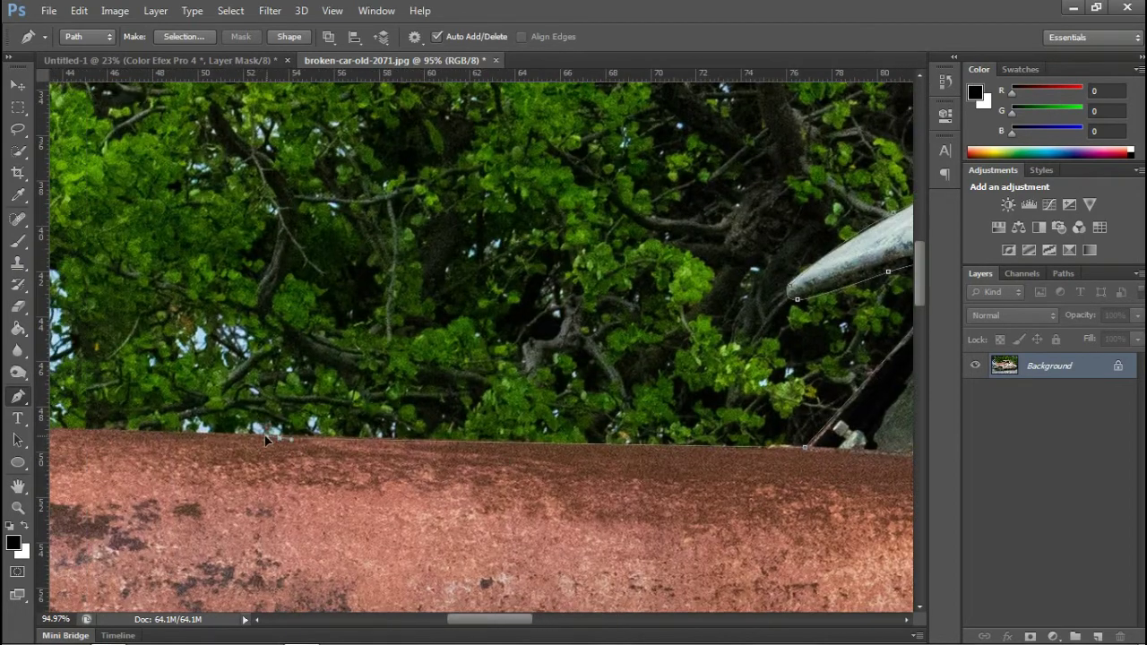
scroll(265, 439, "left", 3)
scroll(525, 478, "left", 1)
scroll(607, 465, "left", 1)
left_click(606, 466)
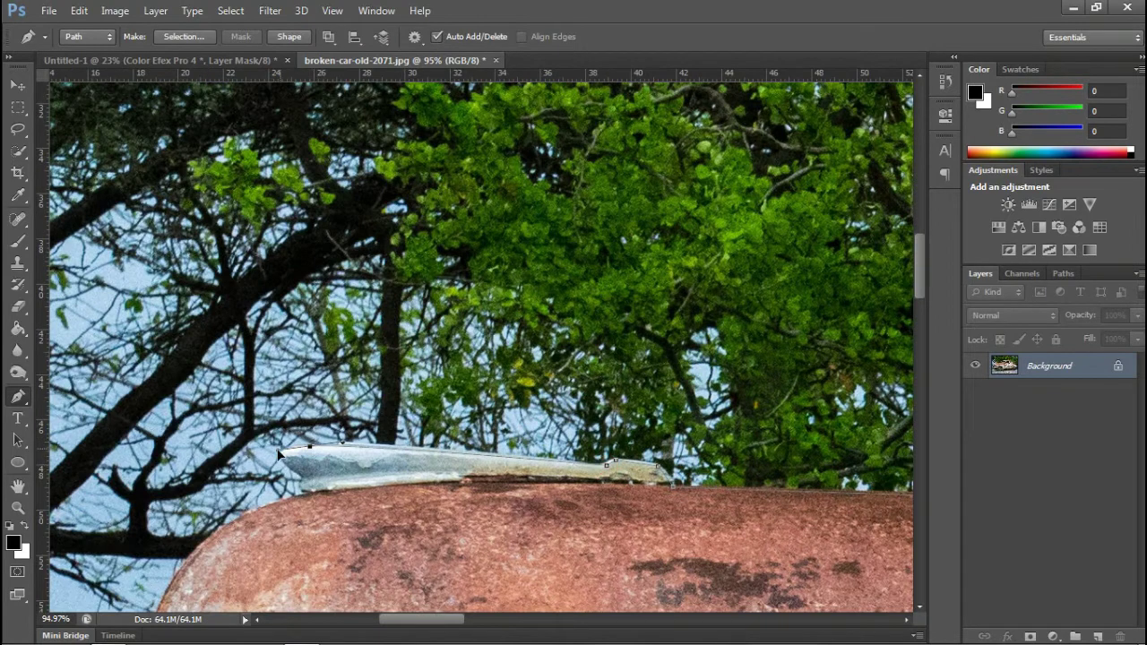
Extend the path below the front bumper and curve it around the rear tire
scroll(305, 509, "left", 2)
scroll(344, 428, "down", 3)
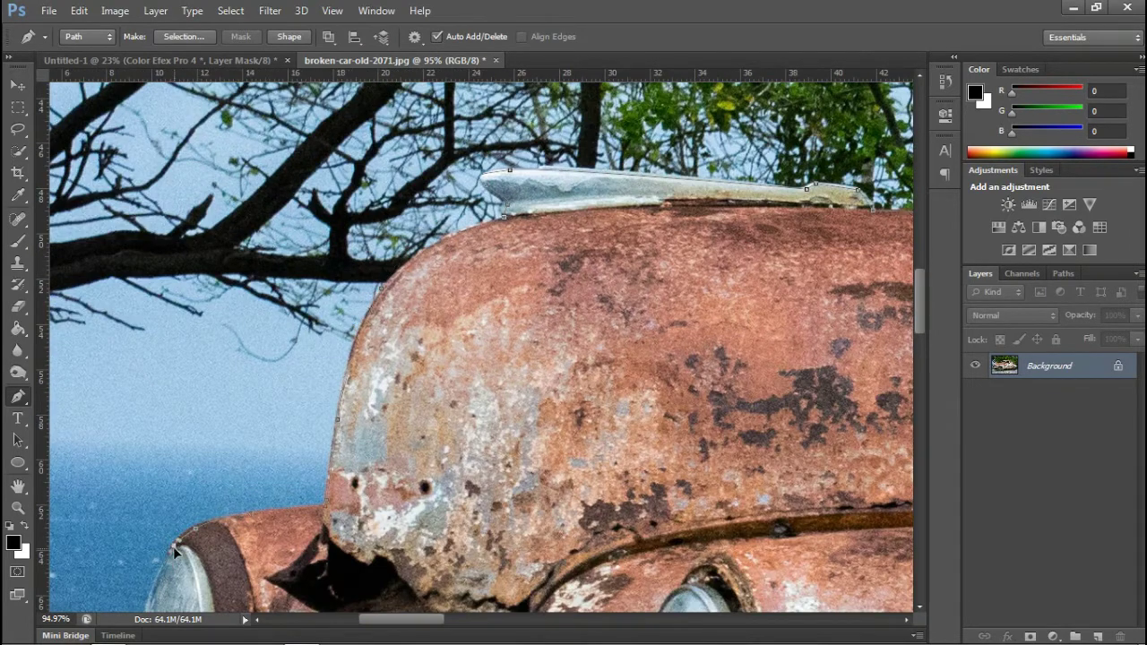
scroll(160, 580, "down", 3)
scroll(338, 444, "left", 2)
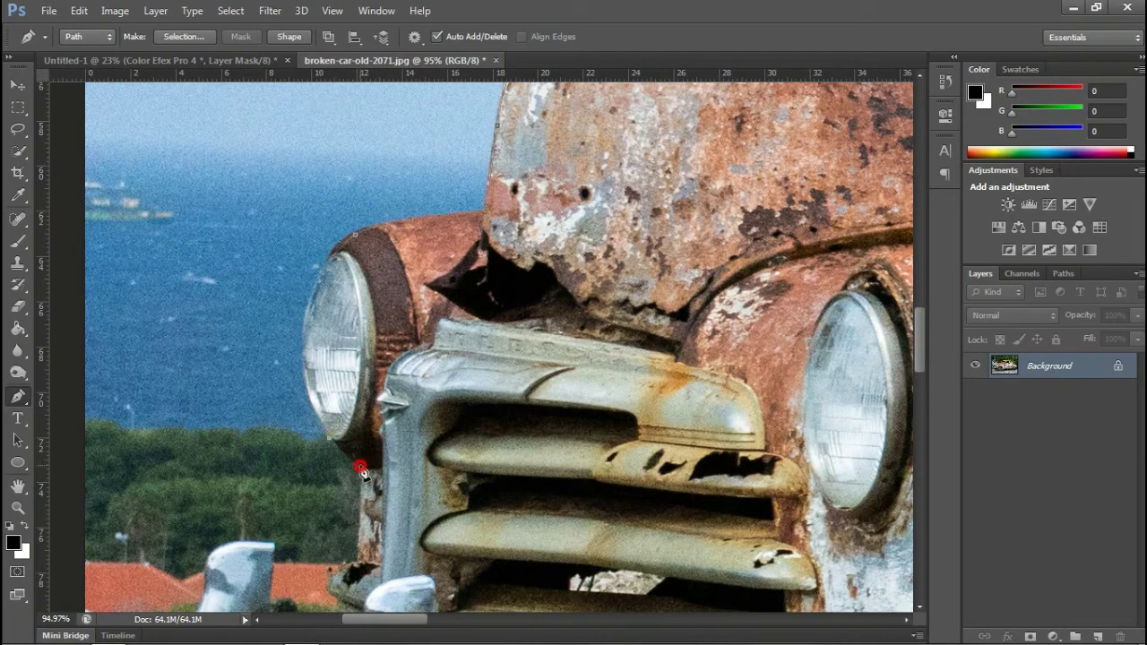
scroll(382, 555, "down", 5)
scroll(382, 556, "up", 5)
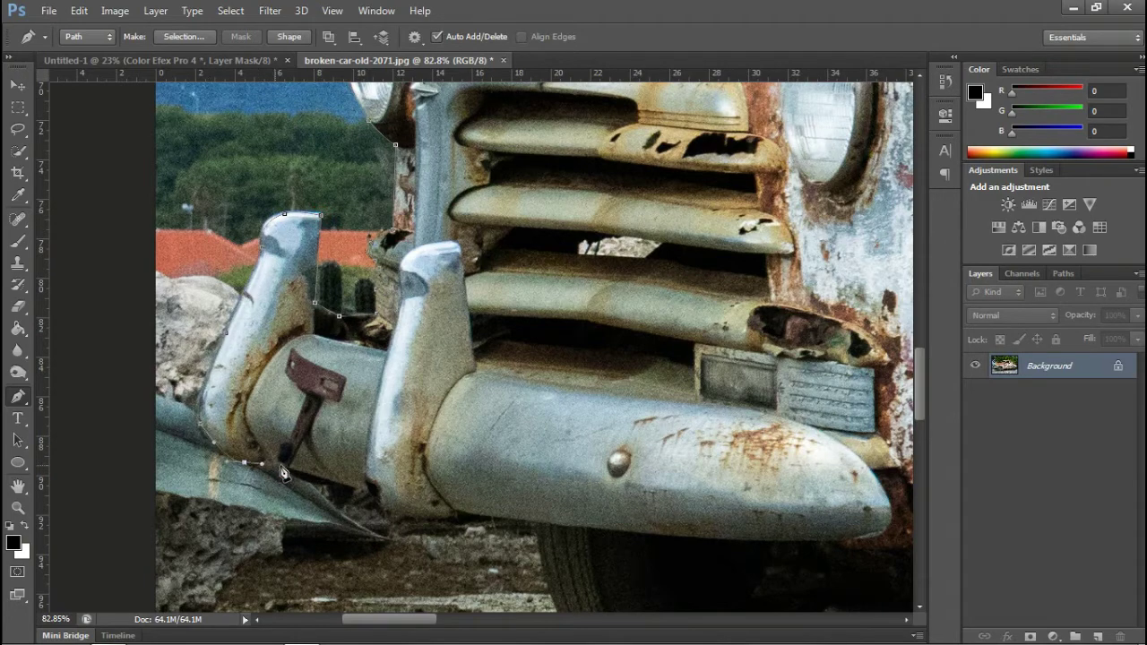
scroll(479, 518, "down", 2)
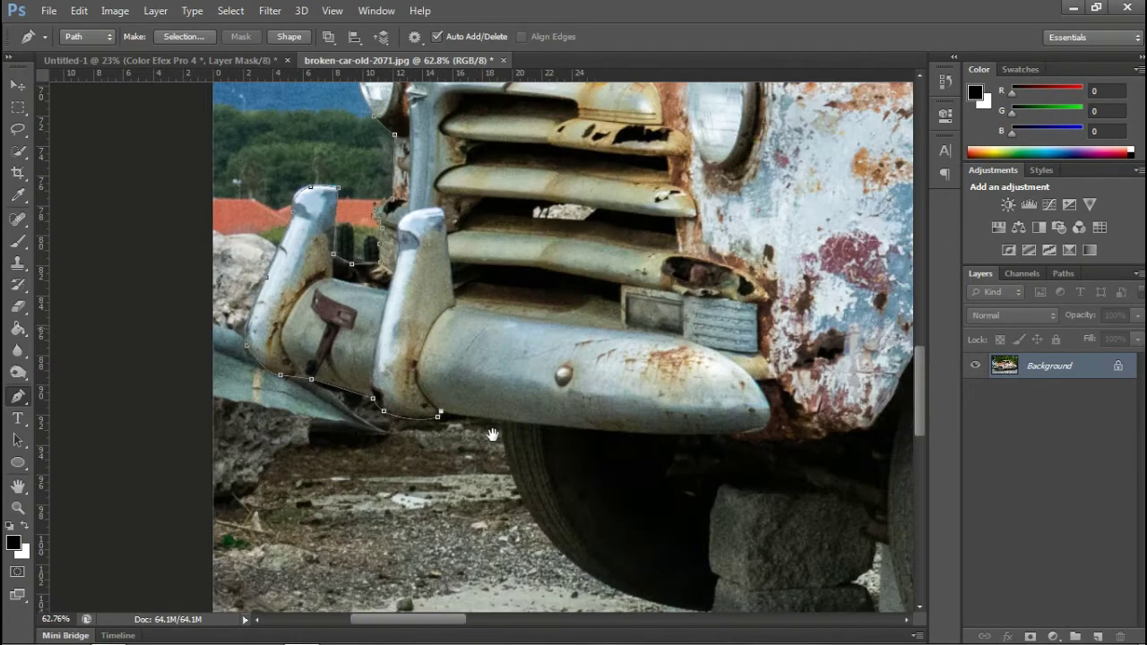
scroll(492, 466, "down", 2)
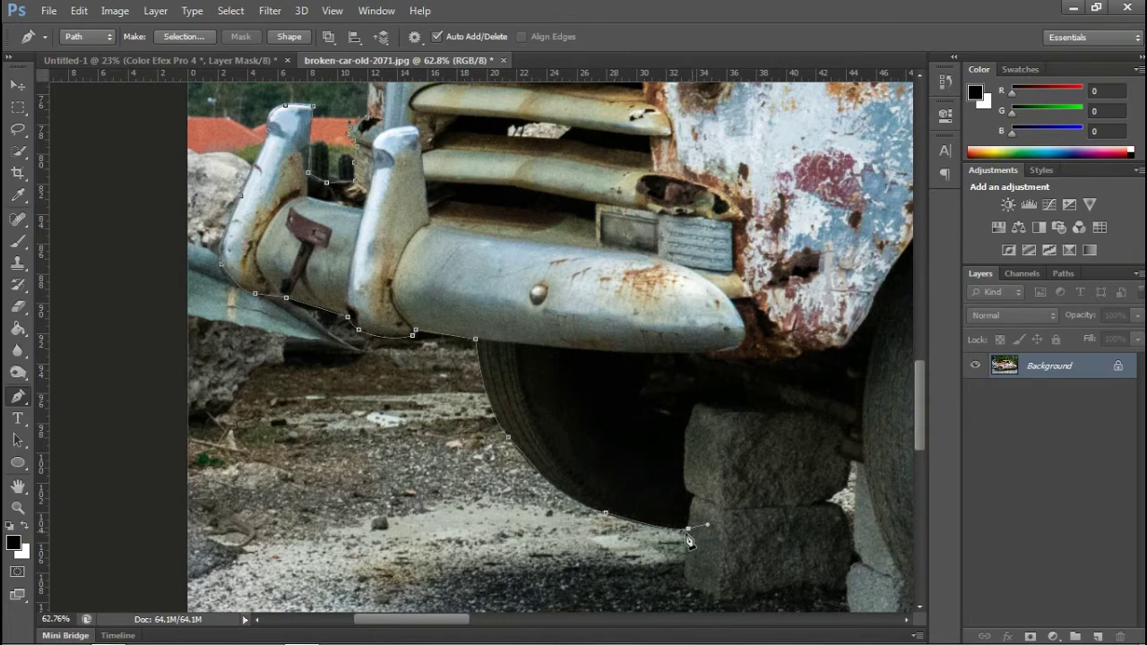
left_click(866, 462)
scroll(657, 430, "down", 2)
scroll(656, 430, "right", 3)
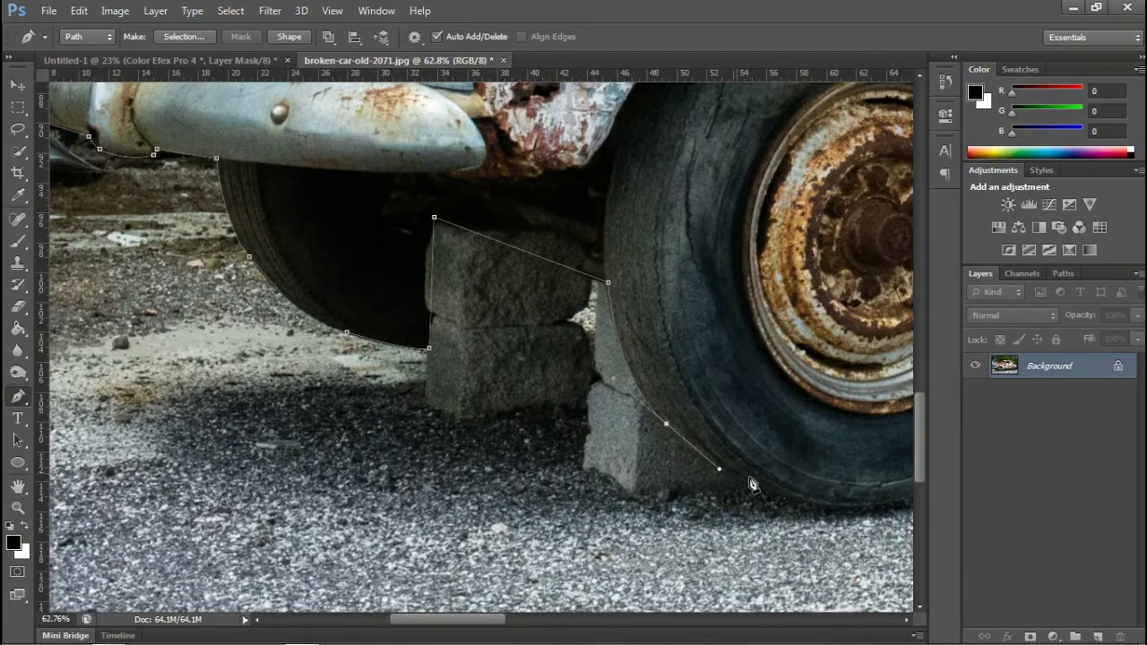
scroll(744, 488, "right", 2)
left_click_drag(720, 511, 806, 509)
scroll(805, 509, "right", 5)
mouse_move(595, 348)
left_mouse_down()
mouse_move(628, 230)
mouse_move(648, 232)
left_mouse_up()
left_click(596, 348, "alt")
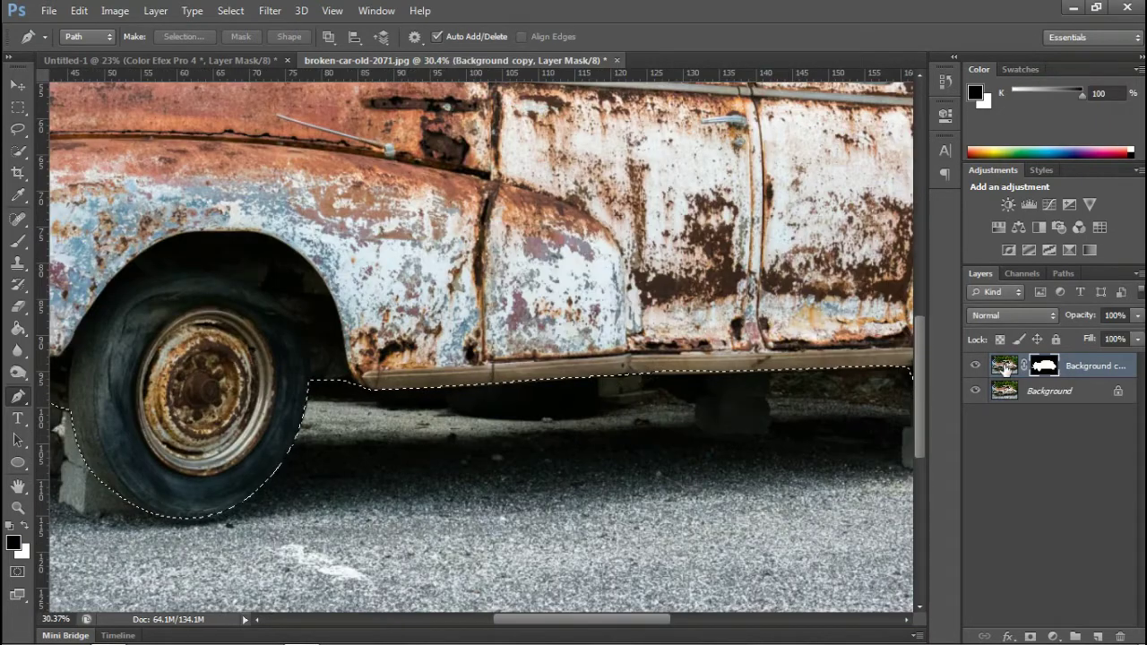
Apply the car layer's mask permanently and hide the Background layer
left_click(1004, 367)
right_click(637, 273)
right_click(1085, 367)
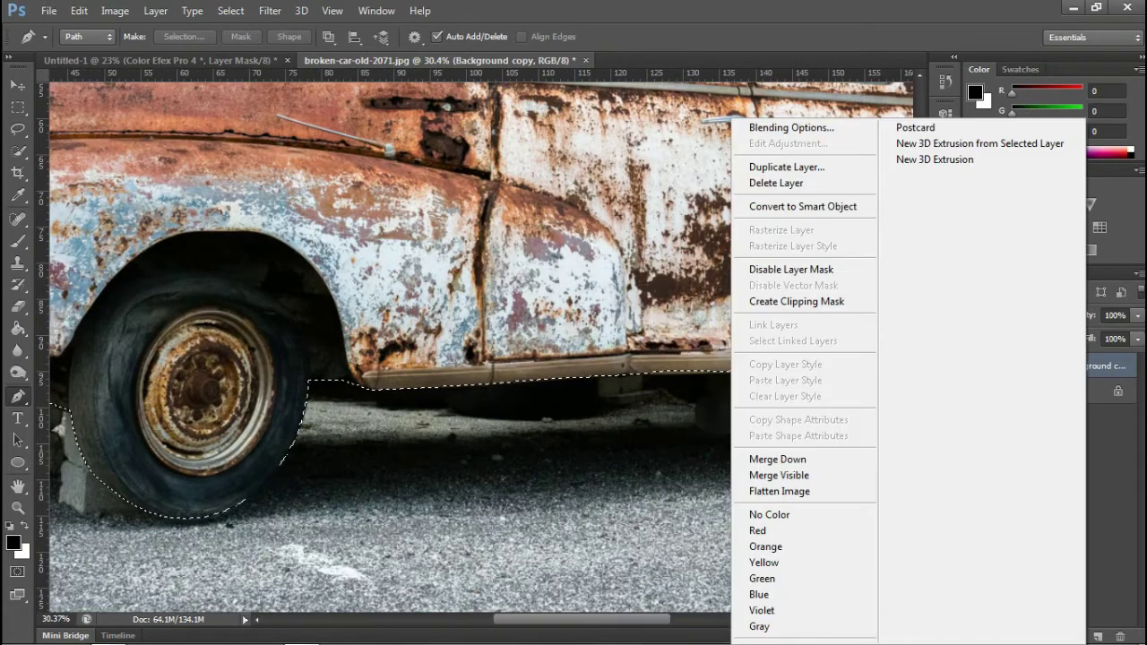
key("Escape")
right_click(1042, 367)
left_click(955, 417)
left_click(975, 391)
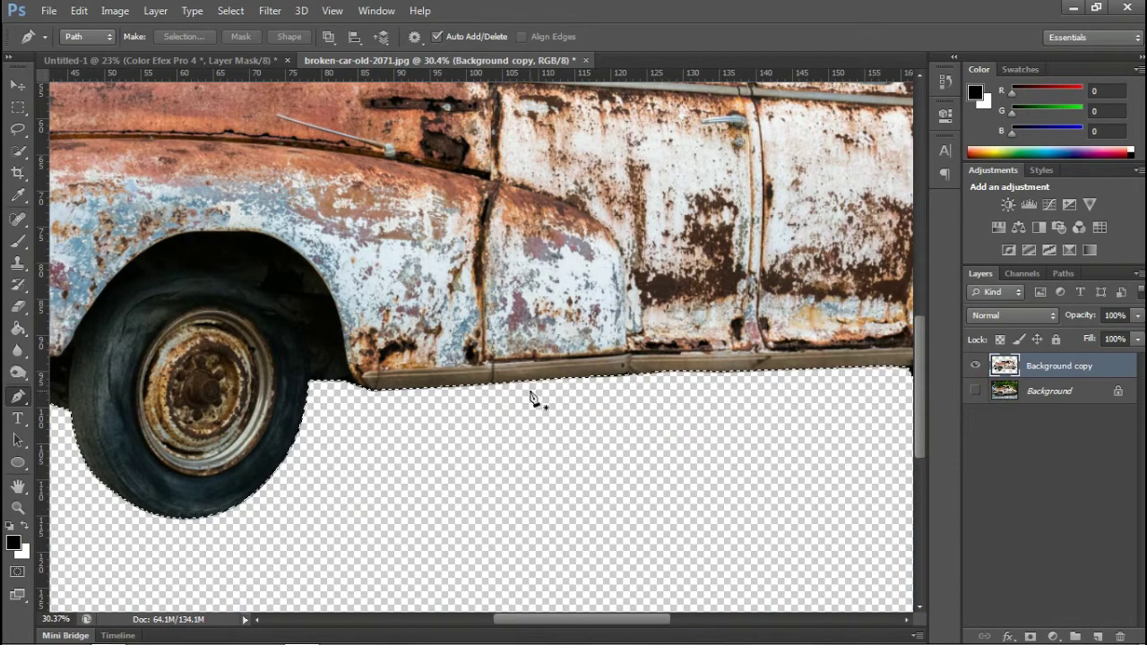
Fit the cut-out car on screen and zoom in with the Move tool active
key("ctrl+0")
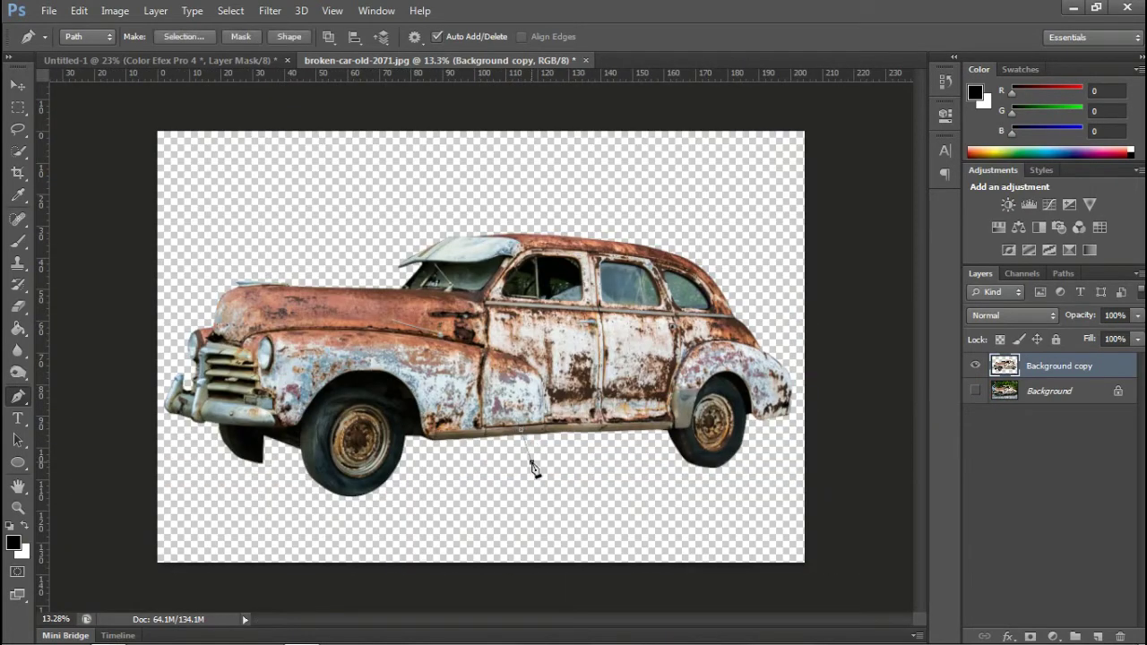
key("v")
scroll(314, 530, "up", 2)
scroll(216, 517, "up", 2)
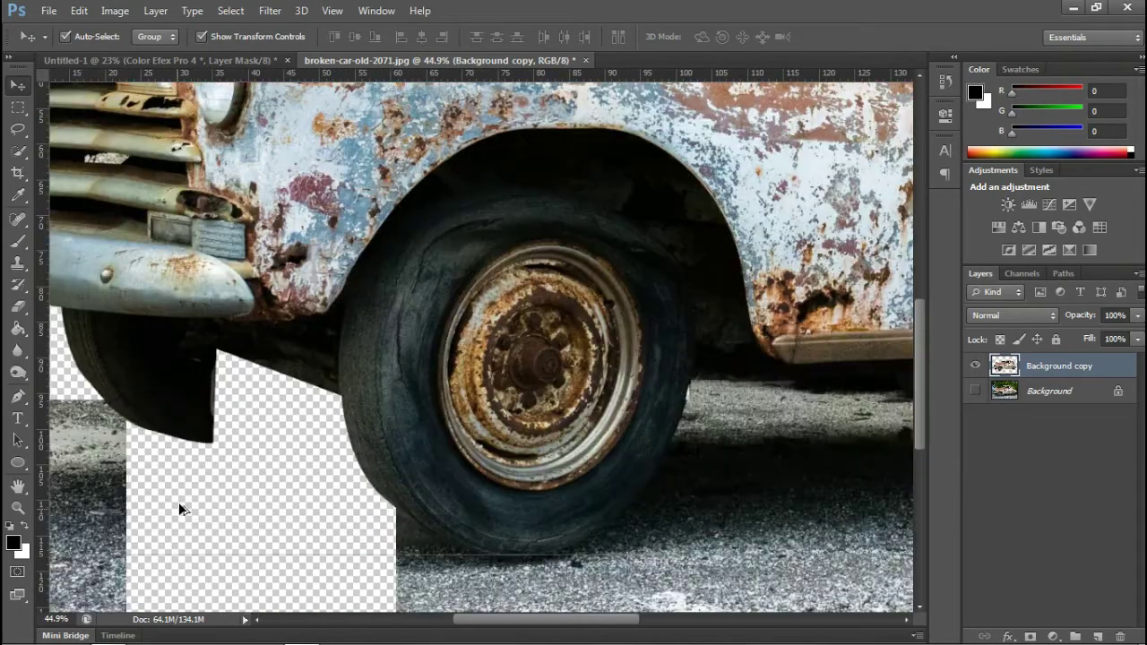
scroll(178, 501, "up", 2)
scroll(202, 447, "up", 1)
scroll(201, 446, "up", 1)
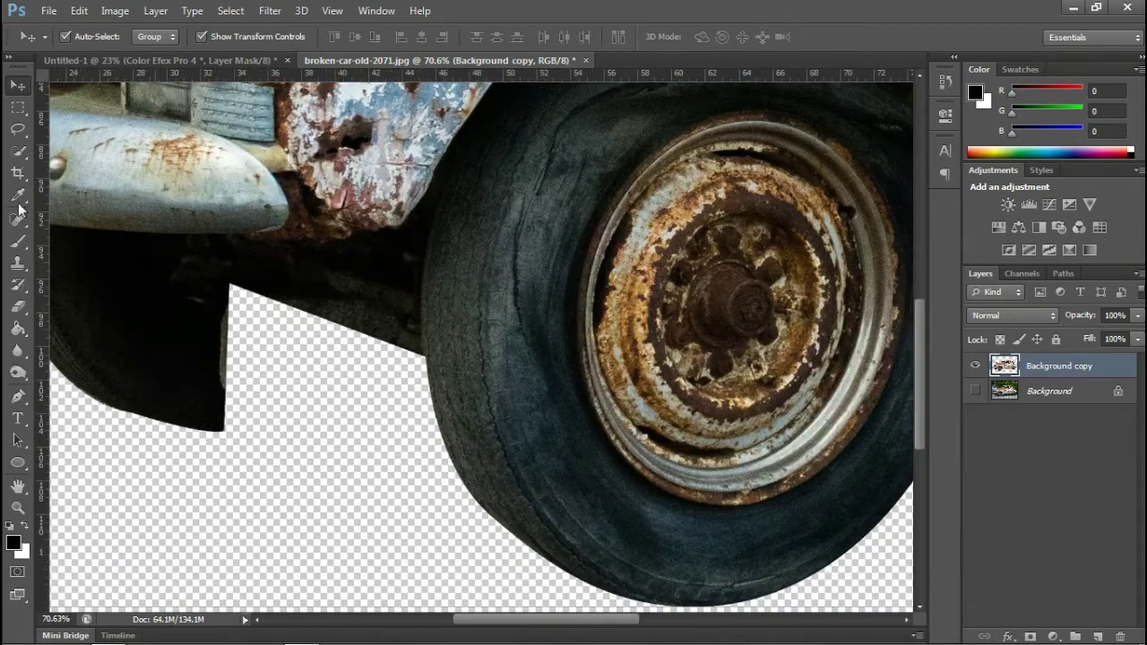
Select the dark underbody with the Polygonal Lasso and copy it to a new layer
left_click(18, 128)
left_click(96, 144)
left_click(273, 351)
left_click(260, 489)
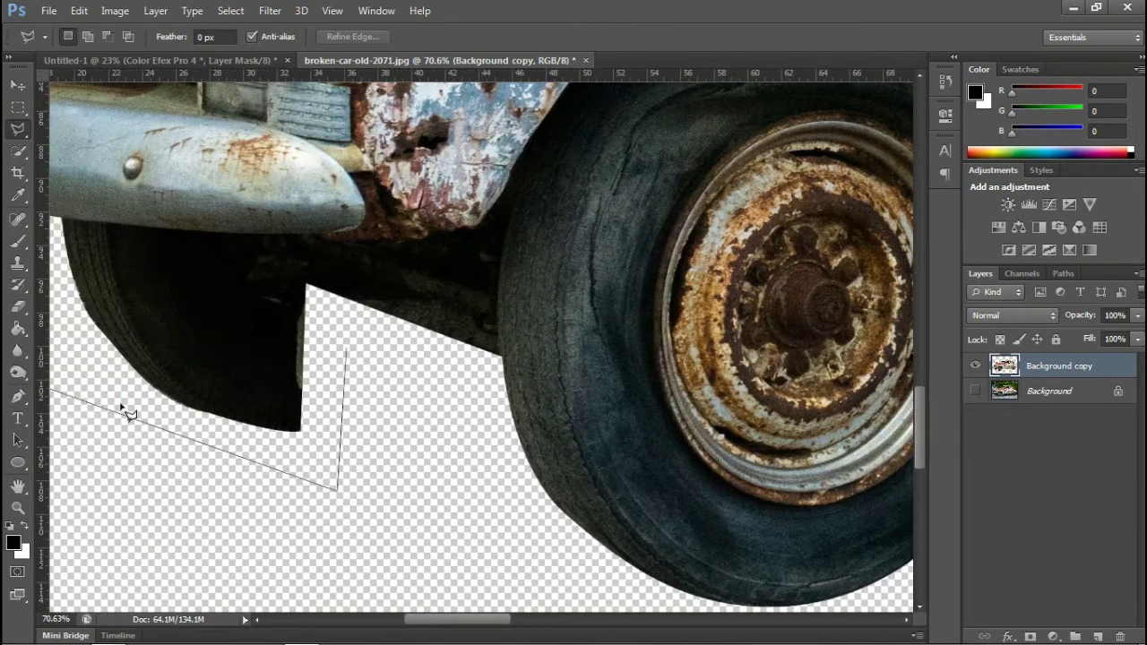
left_click(105, 405)
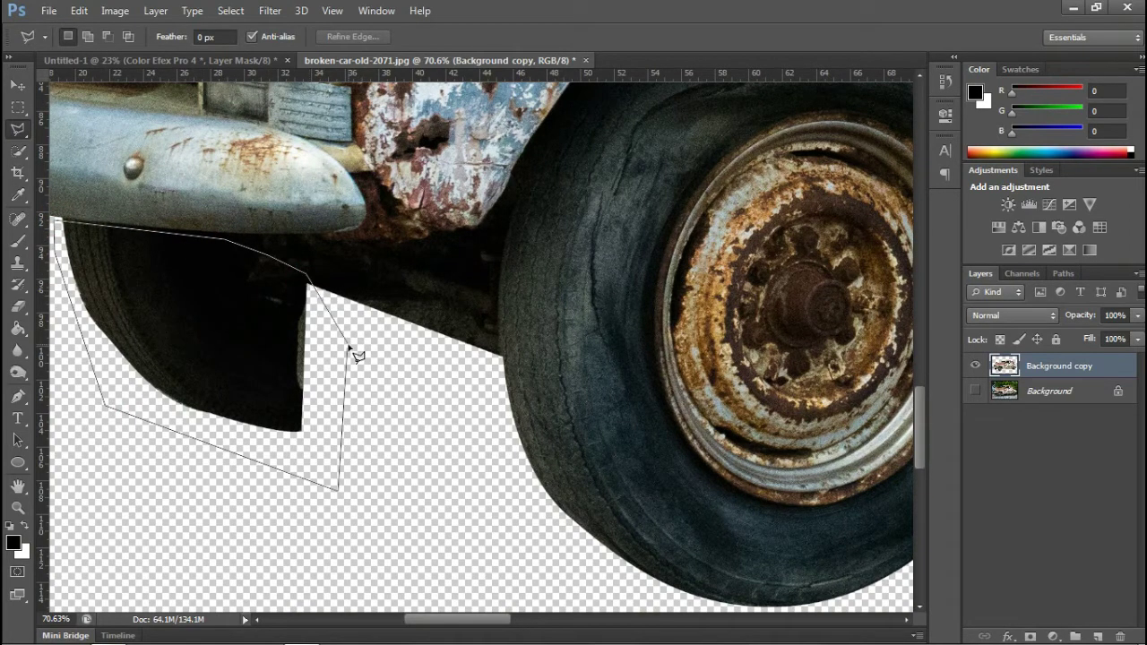
right_click(288, 285)
left_click(340, 421)
Free Transform the patch into the bumper notch, rotating it about 7° and narrowing it
key("v")
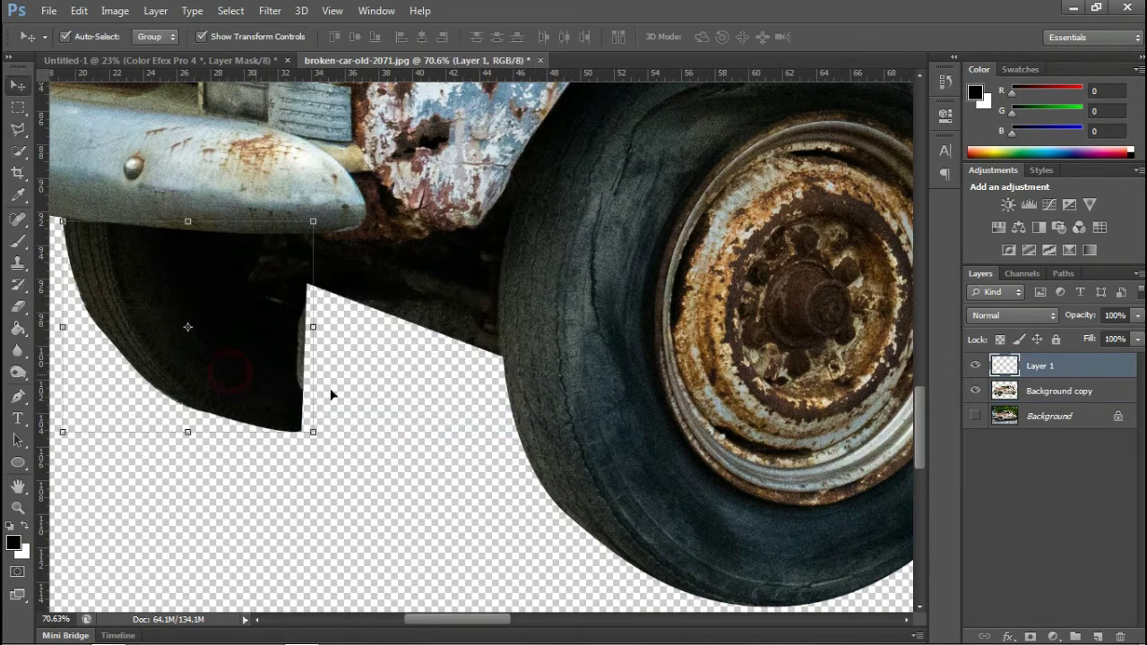
left_click_drag(332, 392, 484, 395)
left_click(79, 10)
left_click(202, 322)
left_click_drag(448, 305, 520, 306)
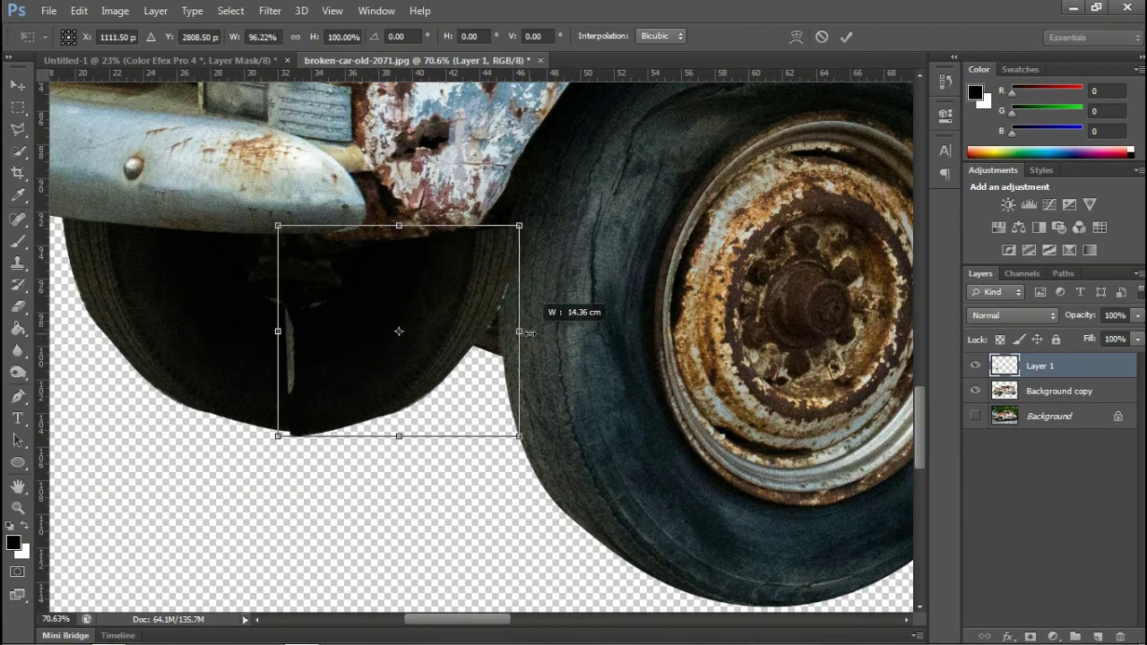
left_click_drag(560, 225, 498, 355)
left_click_drag(549, 234, 537, 268)
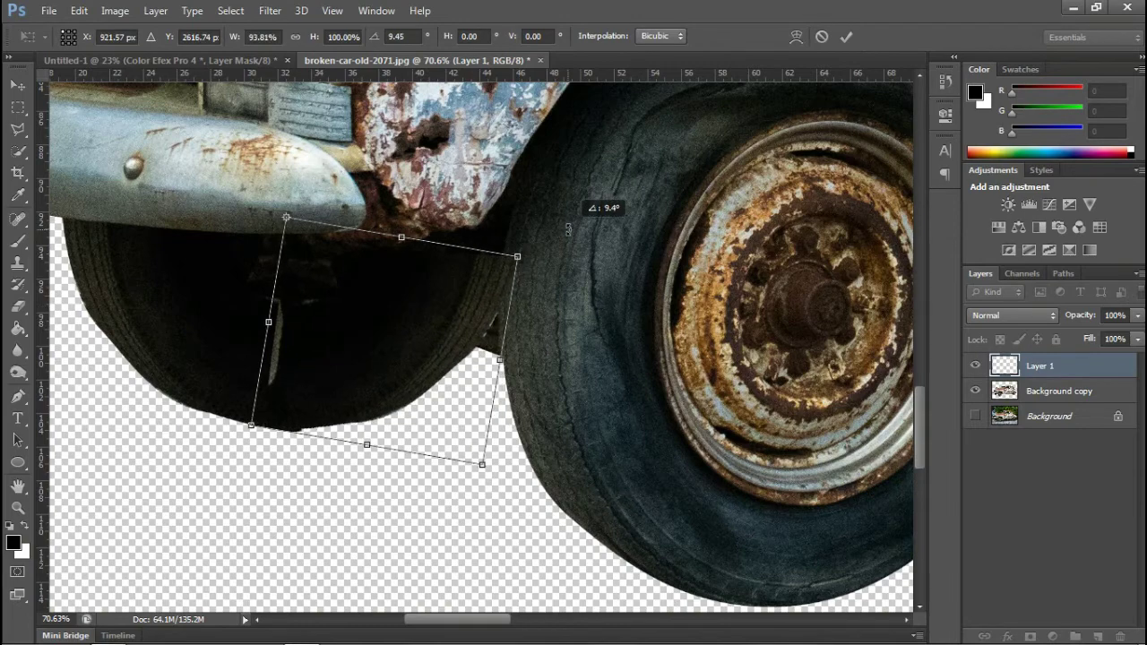
left_click_drag(435, 328, 441, 332)
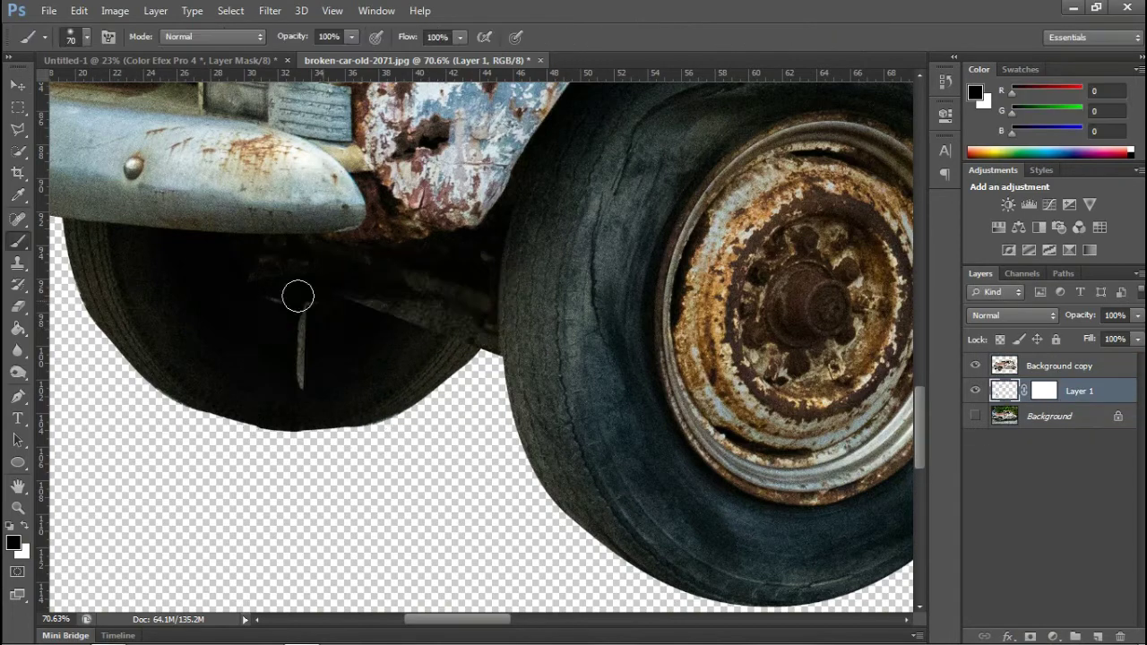
Mask the patch layer and paint black to hide a band of the underbody edge
left_click(1044, 390)
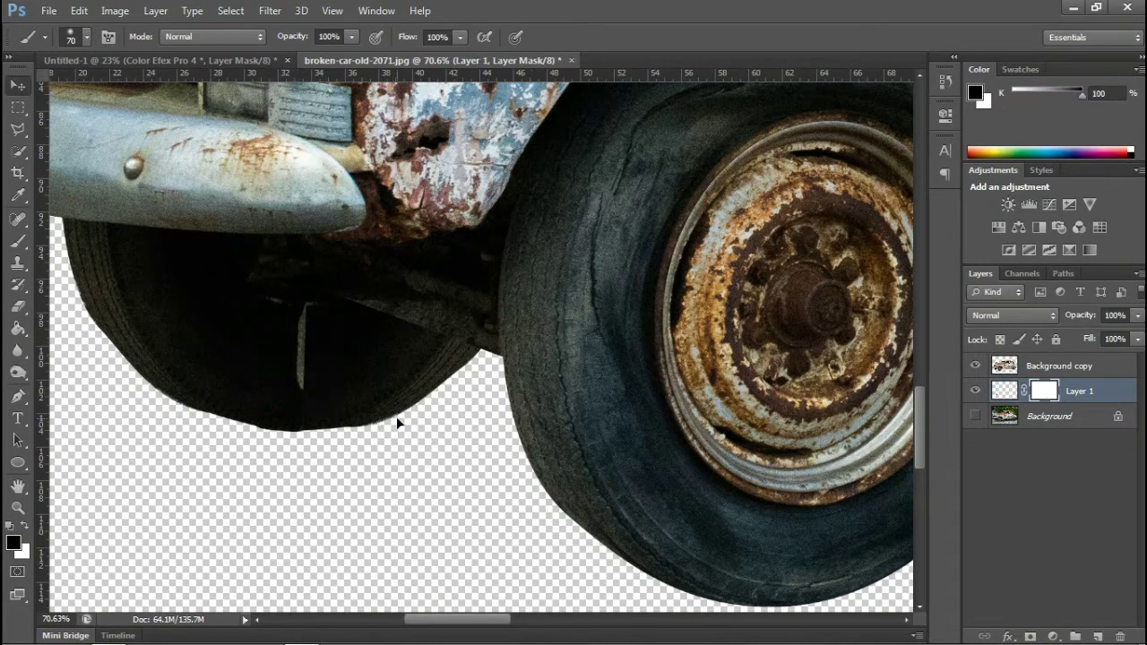
key("v")
key("b")
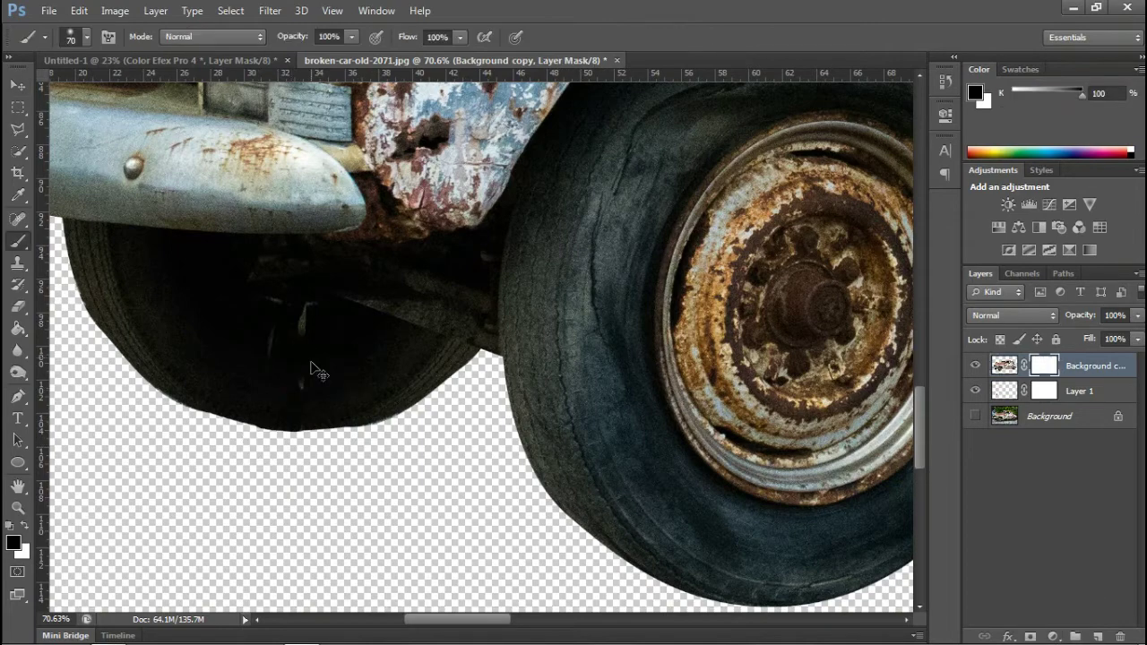
scroll(310, 369, "up", 3)
scroll(380, 507, "down", 2)
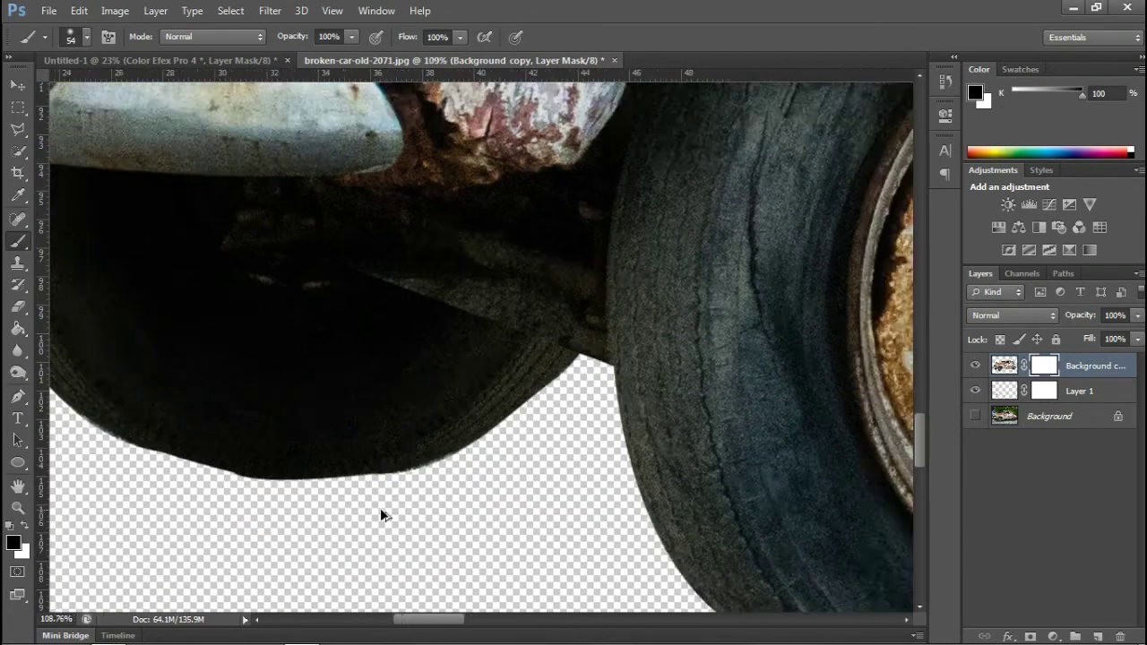
scroll(380, 508, "down", 2)
key("alt+bracketleft")
scroll(323, 488, "up", 3)
left_click(295, 498, "shift")
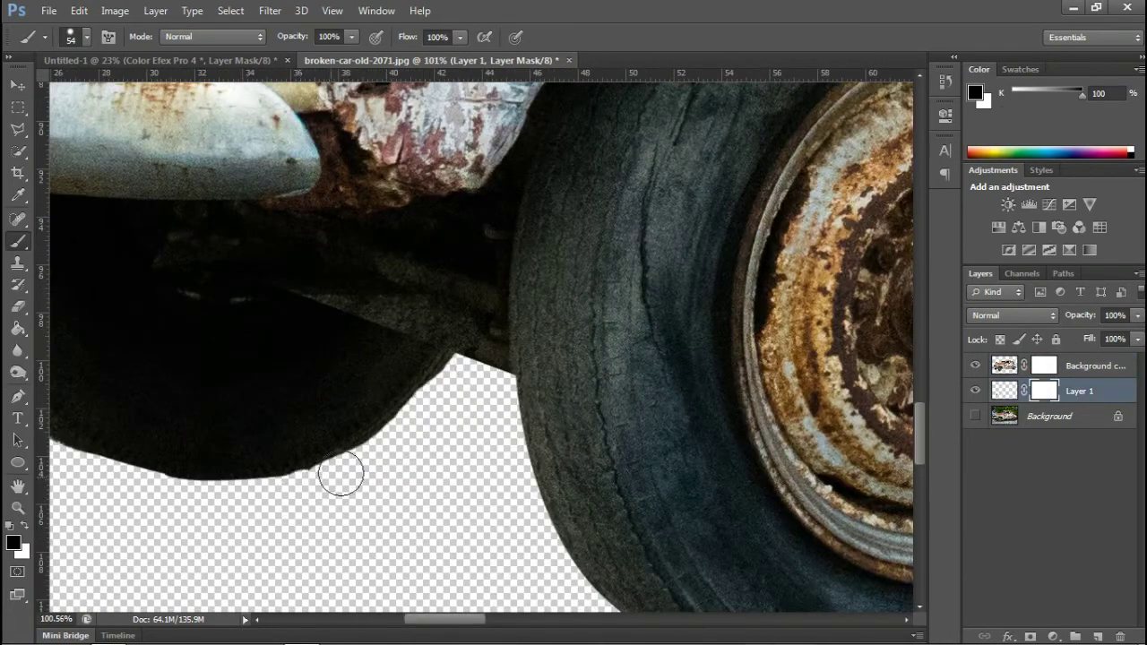
key("v")
scroll(470, 334, "down", 3)
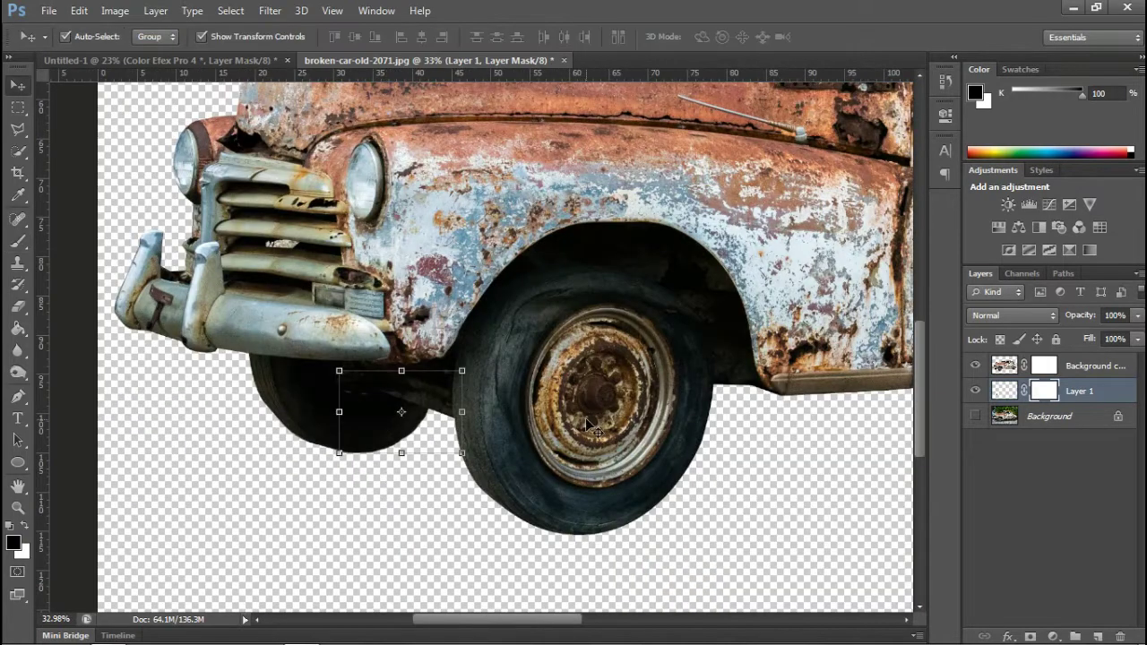
left_click(352, 502)
scroll(353, 501, "up", 2)
Paint on the car layer's mask near the front tire, then combine the patch into the car layer
key("b")
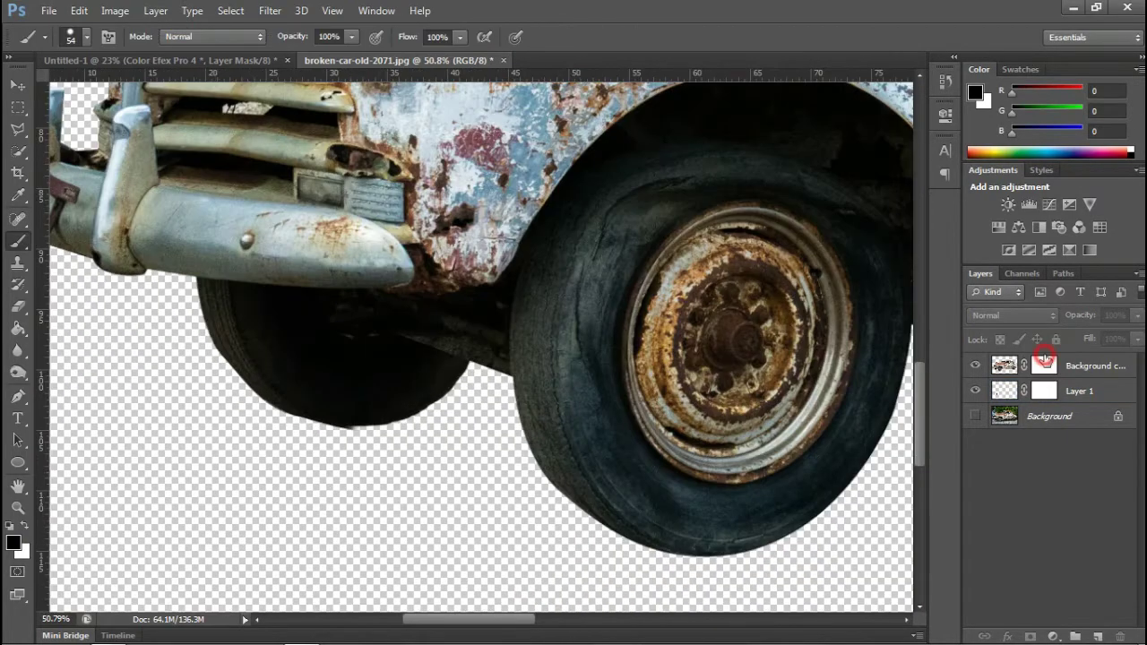
left_click(1044, 366)
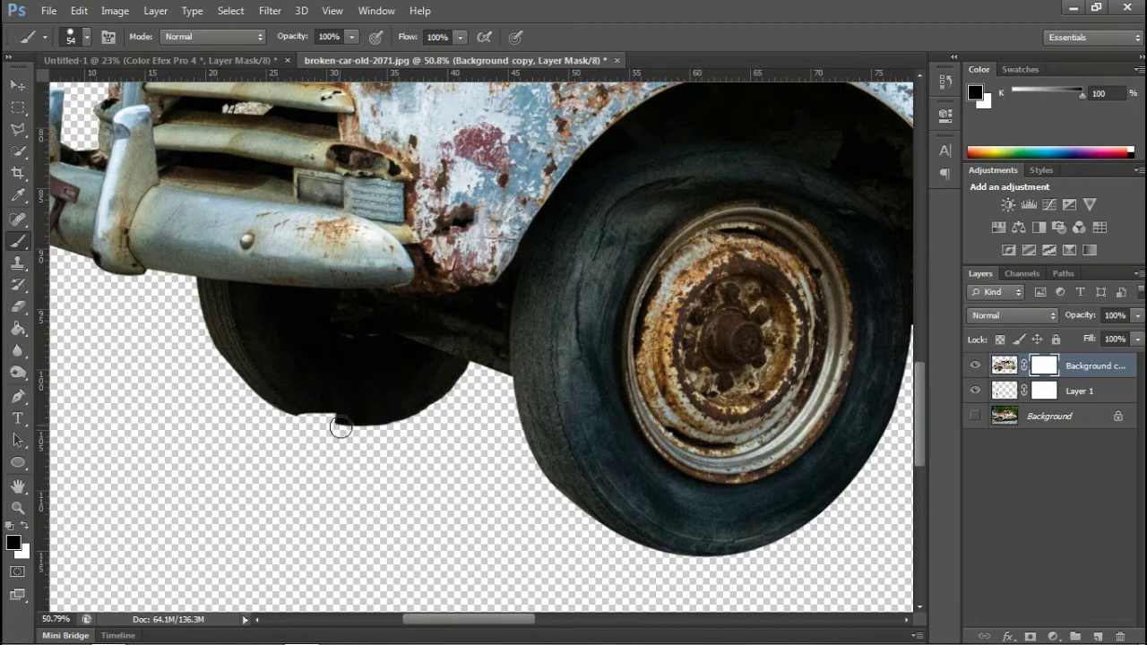
scroll(337, 454, "up", 2)
left_click_drag(356, 440, 435, 430)
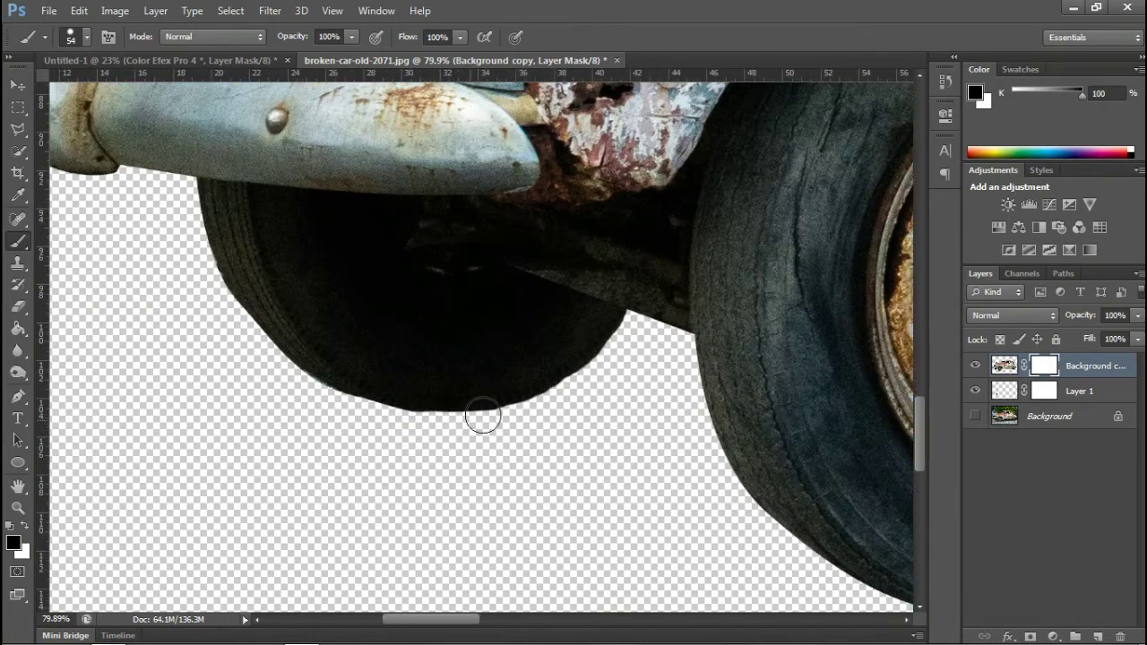
scroll(472, 486, "down", 2)
scroll(472, 486, "down", 3)
scroll(472, 486, "down", 2)
scroll(472, 485, "down", 1)
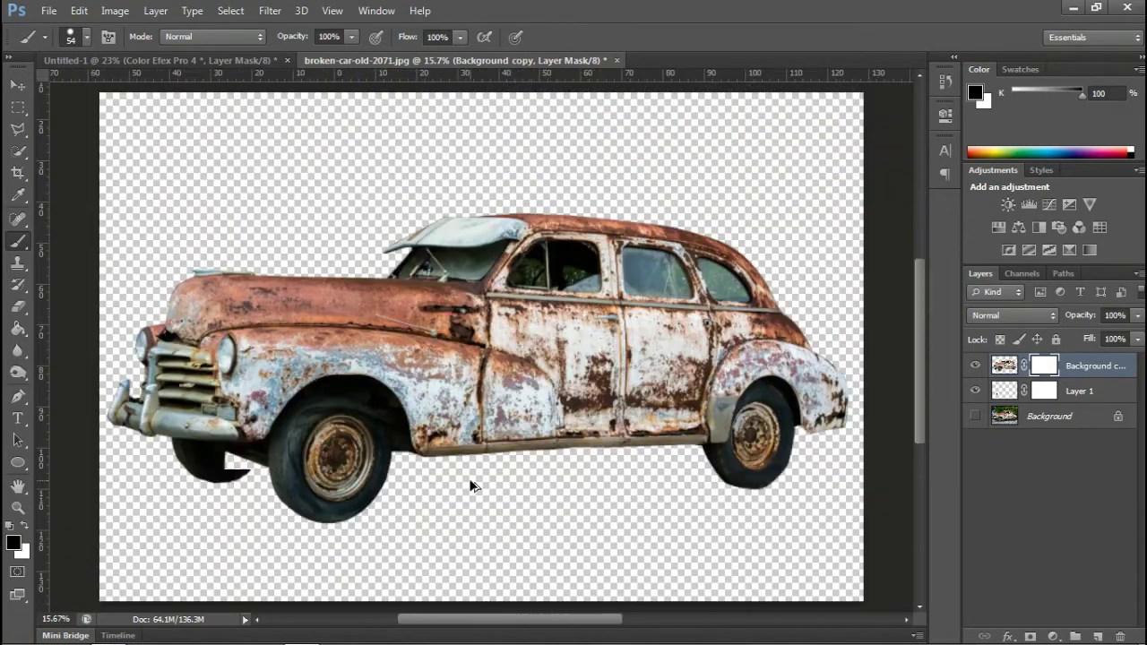
scroll(472, 485, "down", 1)
left_click(1069, 395)
key("Delete")
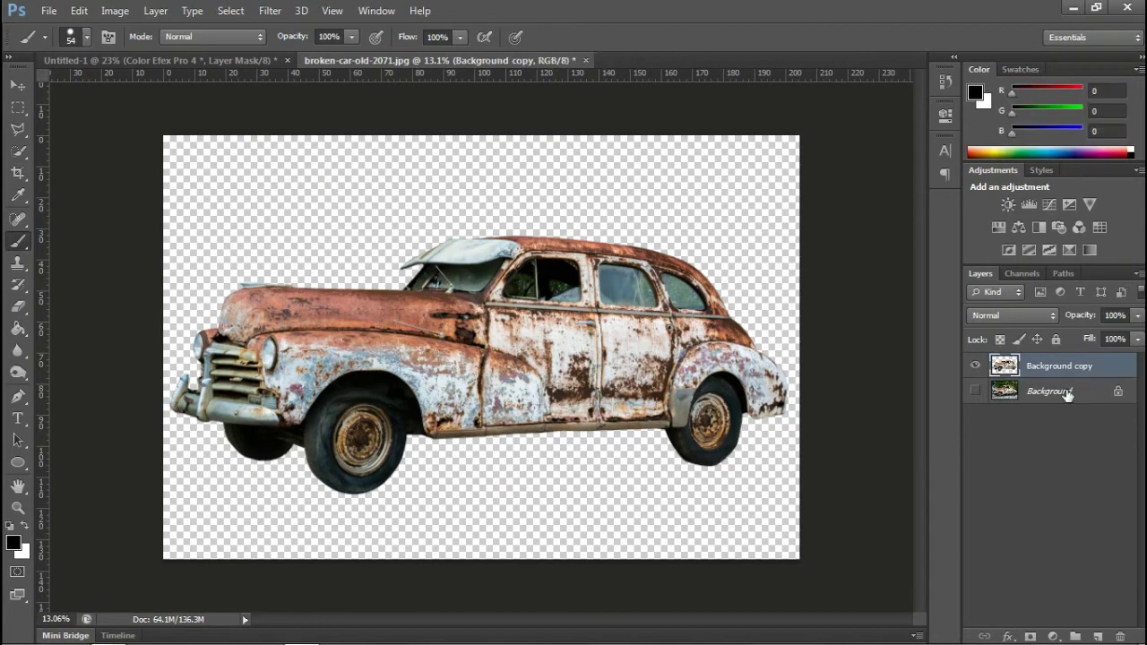
Bring the car into the composite, shrink it to about a quarter, and place it beneath the figures
key("v")
mouse_move(391, 228)
left_mouse_down()
mouse_move(226, 88)
mouse_move(589, 189)
left_mouse_up()
left_click_drag(687, 95, 397, 332)
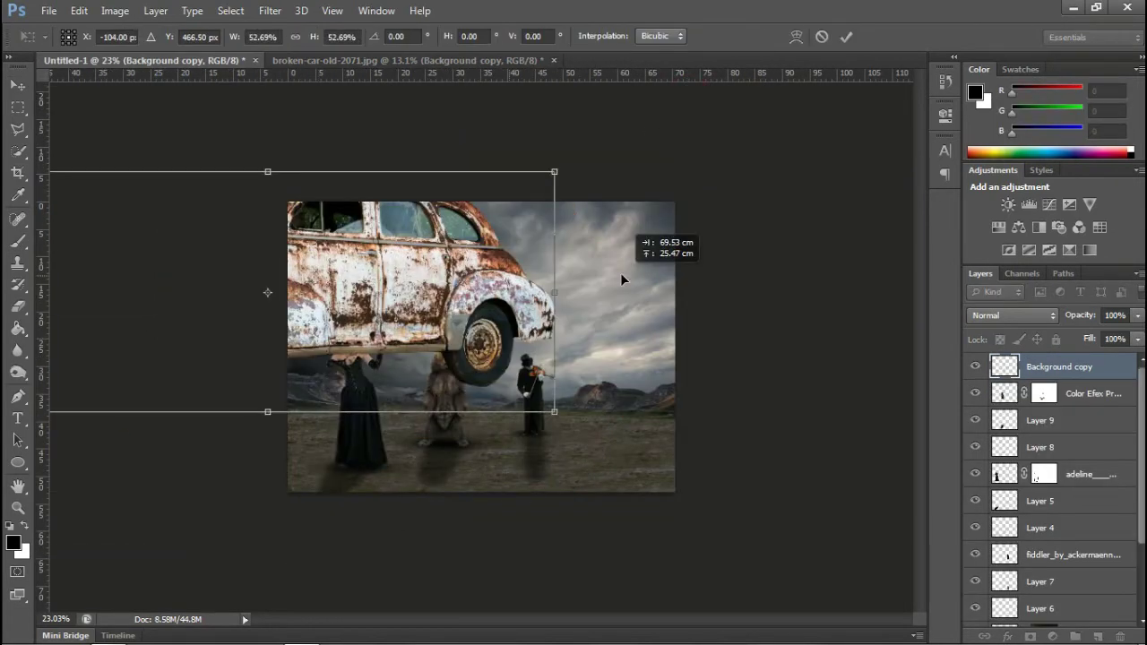
left_click_drag(247, 398, 437, 402)
left_click(846, 37)
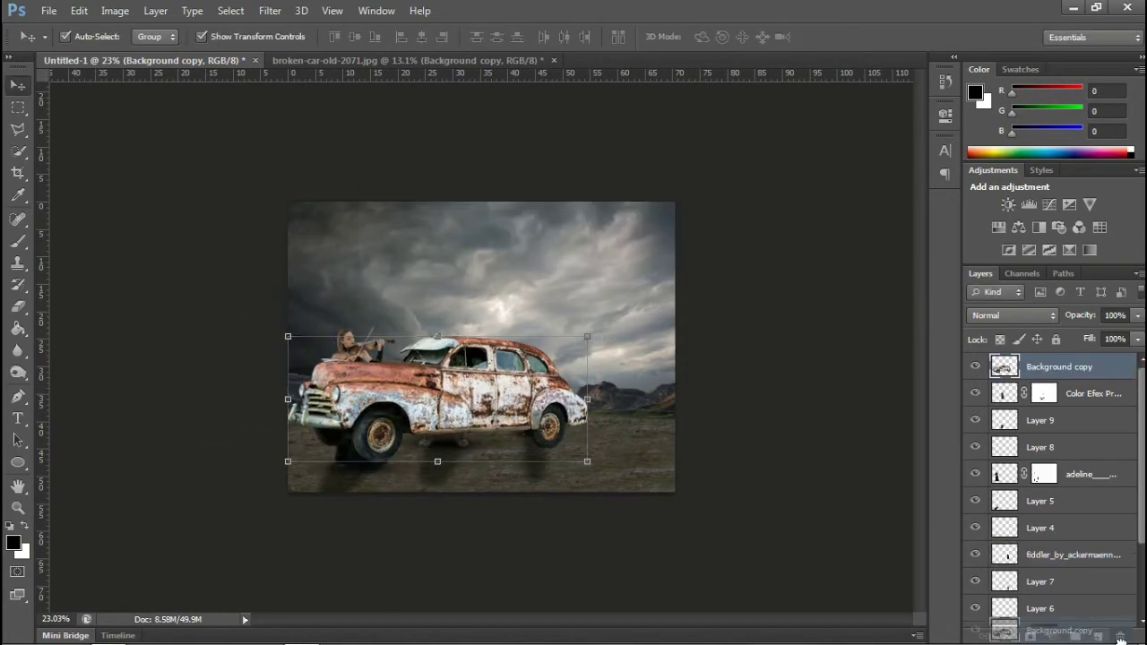
left_click_drag(1059, 366, 1058, 548)
Reposition the car behind the bear and violinist and scale it down further
key("ctrl+t")
mouse_move(385, 399)
left_mouse_down()
mouse_move(372, 412)
mouse_move(537, 394)
left_mouse_up()
key("Return")
scroll(537, 394, "up", 2)
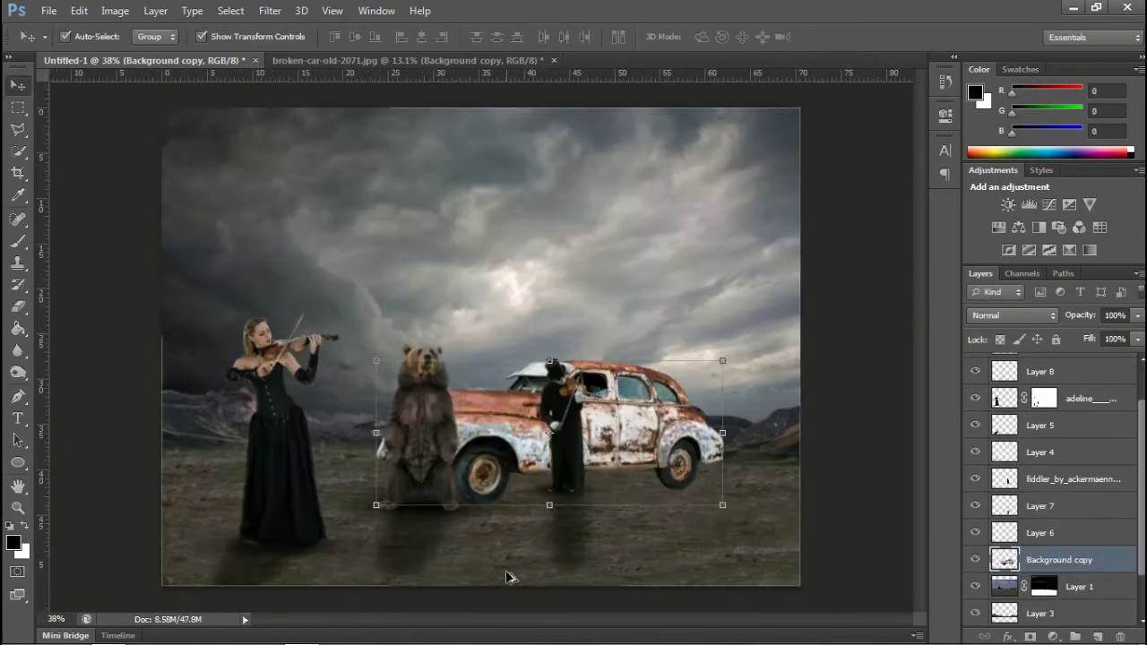
left_click_drag(618, 421, 365, 421)
key("ctrl+t")
mouse_move(538, 444)
left_mouse_down()
mouse_move(491, 426)
mouse_move(418, 444)
left_mouse_up()
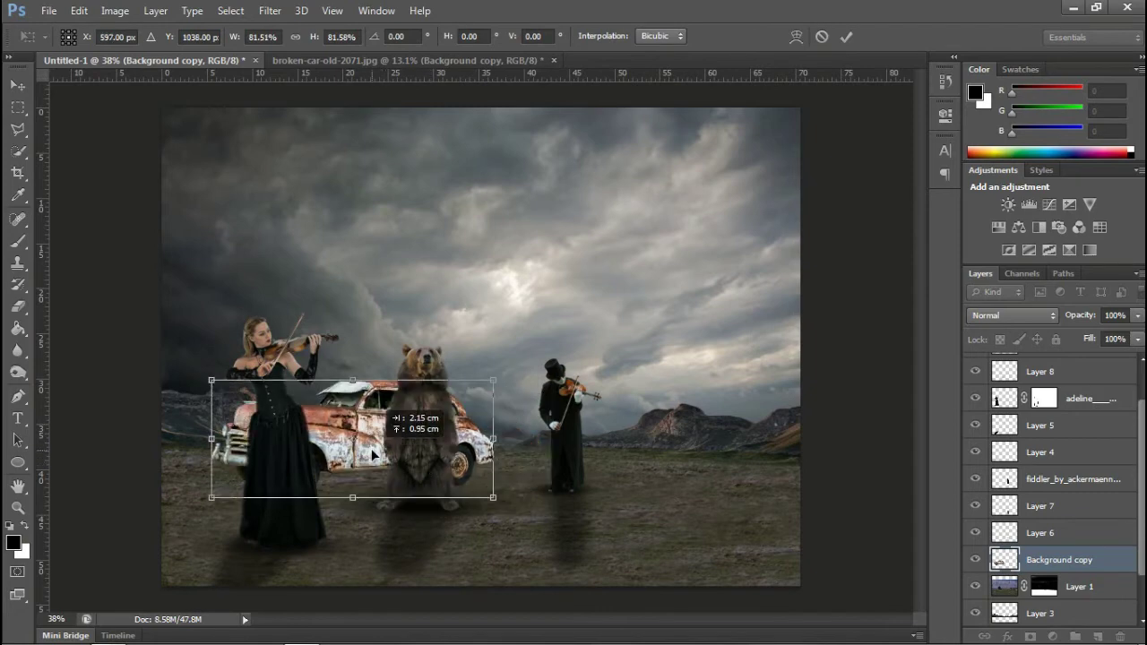
key("Return")
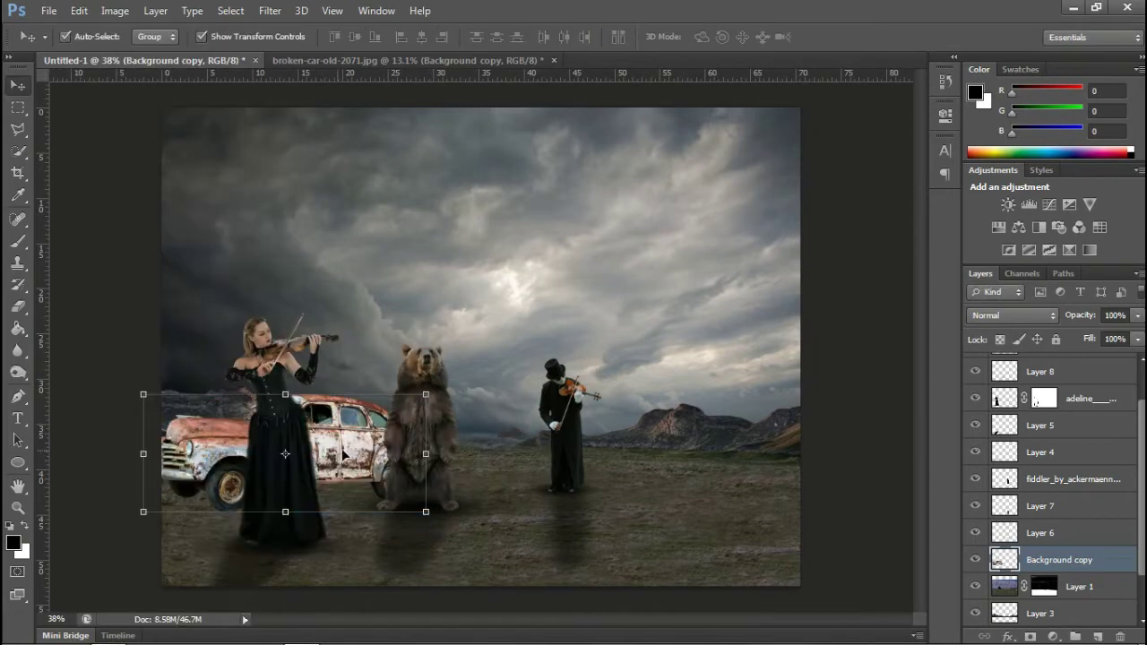
Deepen the car's shadows with Levels and dim its highlights with Curves
key("ctrl+l")
left_click_drag(809, 447, 829, 448)
key("Return")
key("ctrl+m")
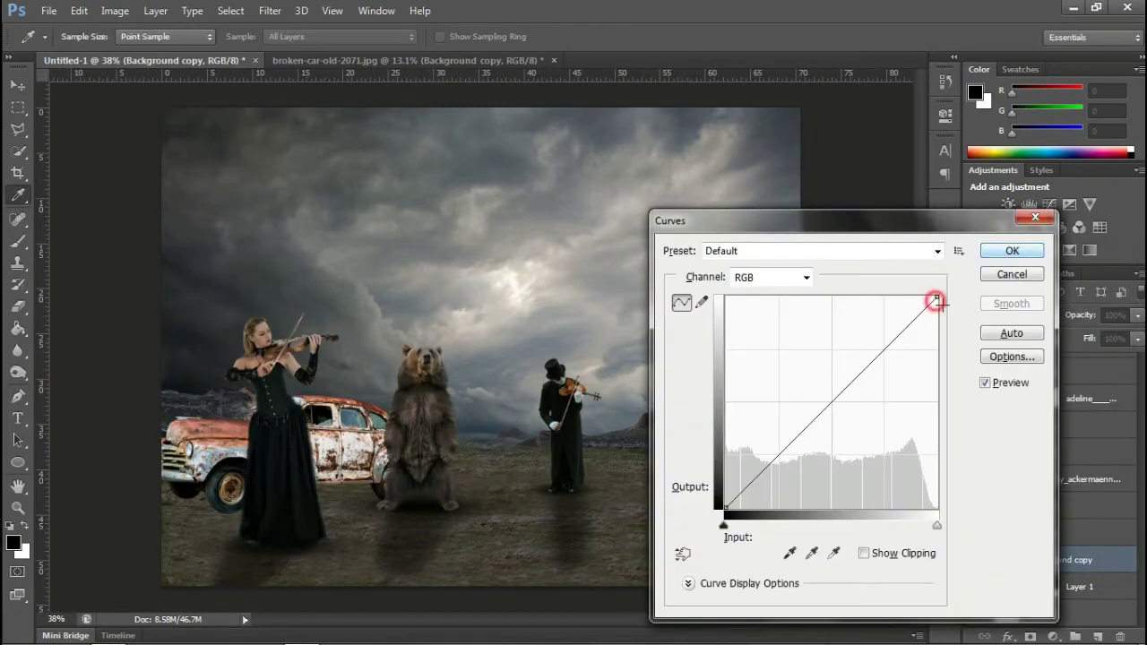
left_click_drag(935, 299, 935, 339)
left_click(1016, 248)
Apply Hue/Saturation (-23) and Color Balance to the car, then add an empty new layer
key("ctrl+u")
type("-23")
key("Tab")
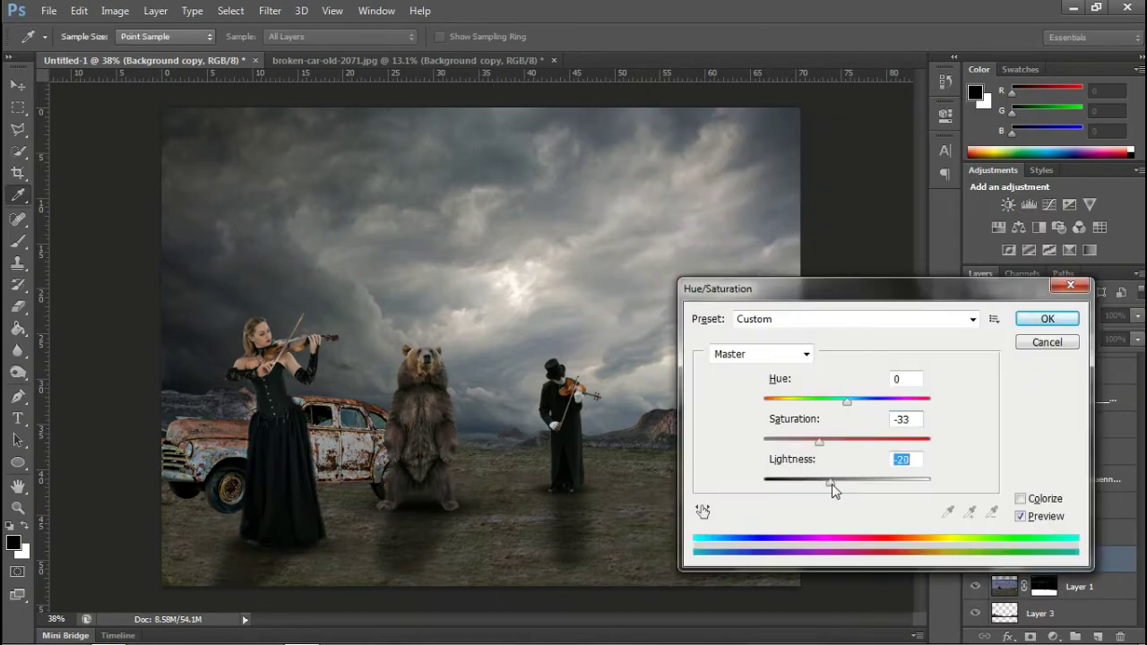
key("Return")
key("ctrl+b")
left_click_drag(745, 180, 737, 185)
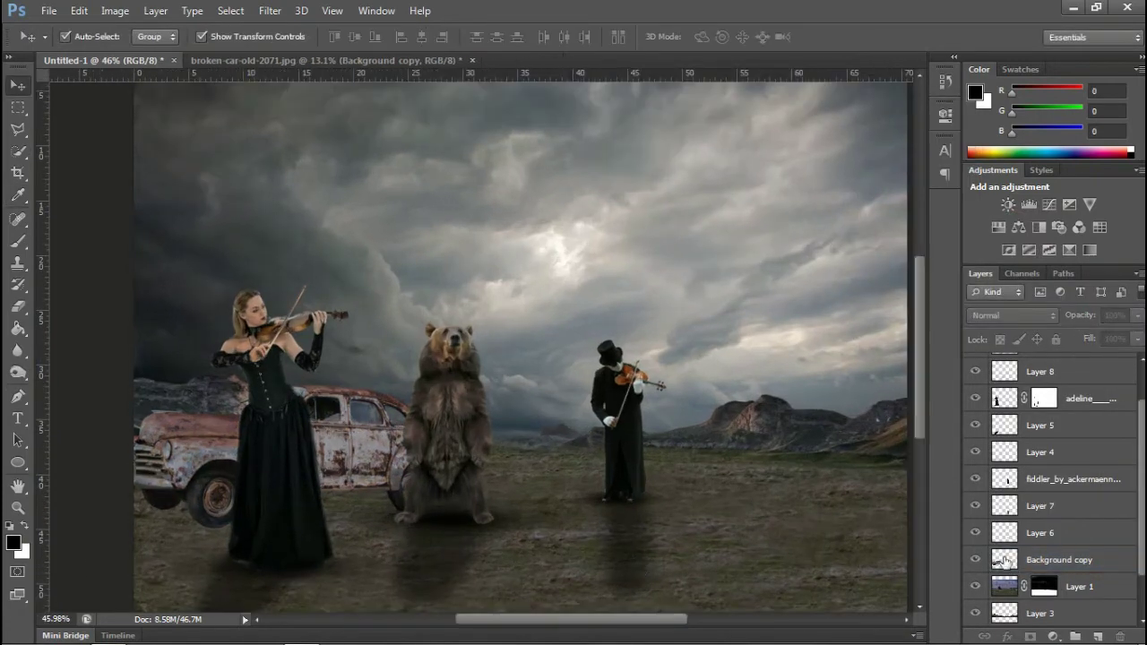
key("ctrl+shift+alt+n")
Paint a soft black brush dot to serve as a shadow shape
key("b")
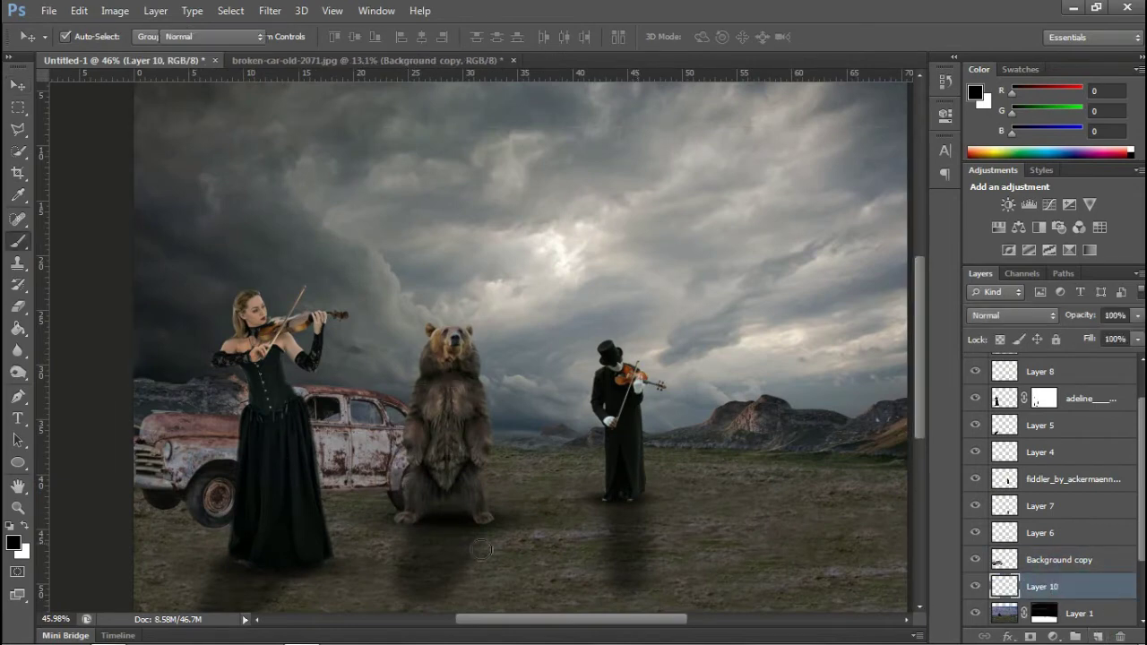
key("o")
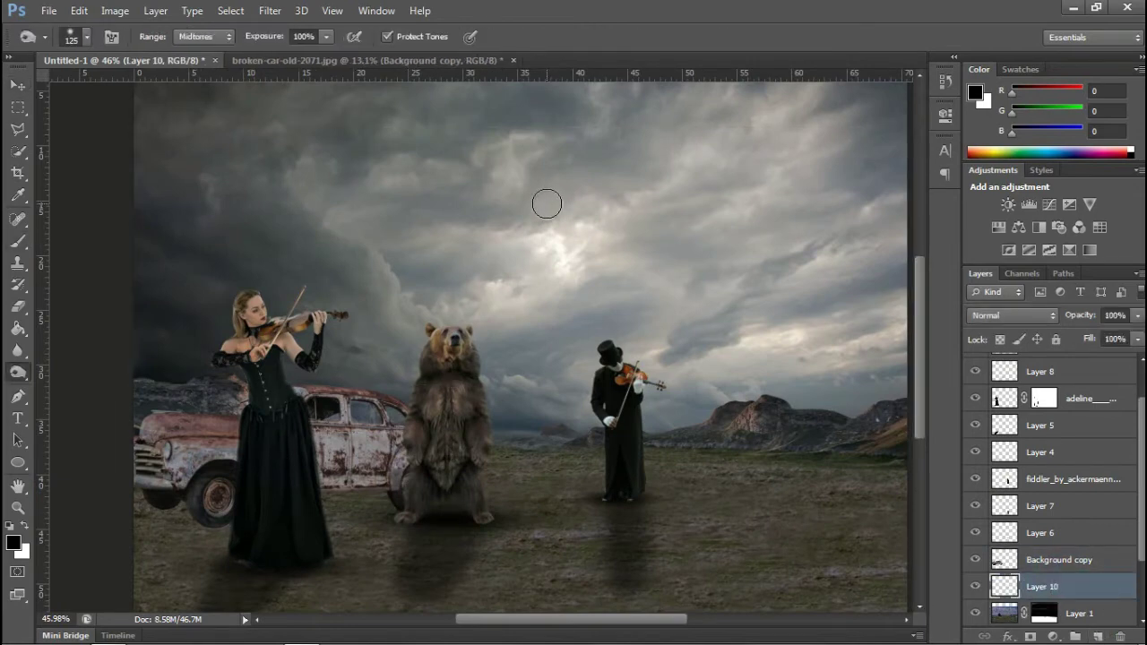
key("b")
left_click(570, 250)
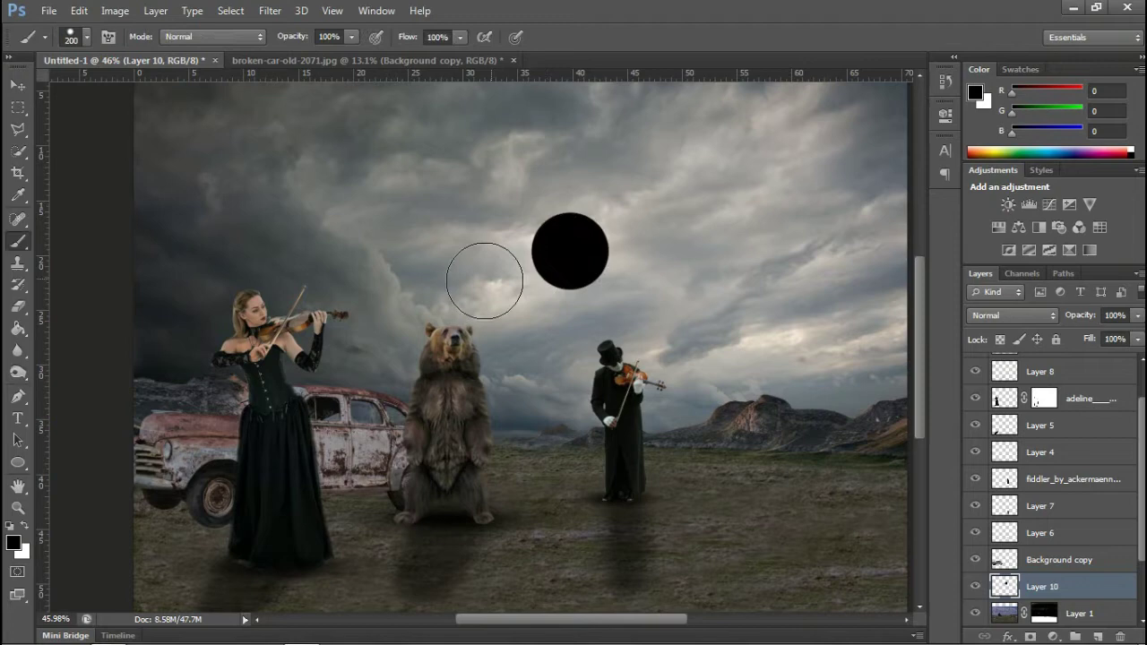
key("ctrl+z")
right_click(535, 282)
key("Return")
left_click(641, 208)
Squash, stretch and rotate the dot into a flat shadow under the woman violinist
key("v")
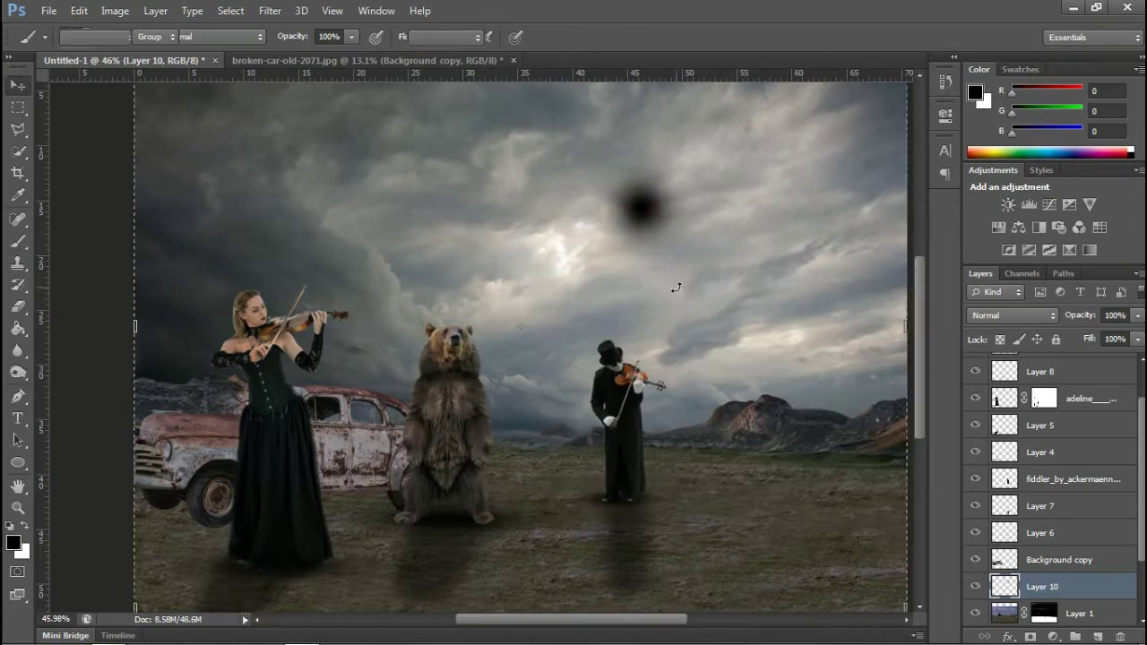
key("ctrl+t")
left_click_drag(641, 192, 641, 212)
left_click_drag(704, 241, 826, 179)
mouse_move(703, 179)
left_mouse_down()
mouse_move(739, 251)
mouse_move(241, 536)
left_mouse_up()
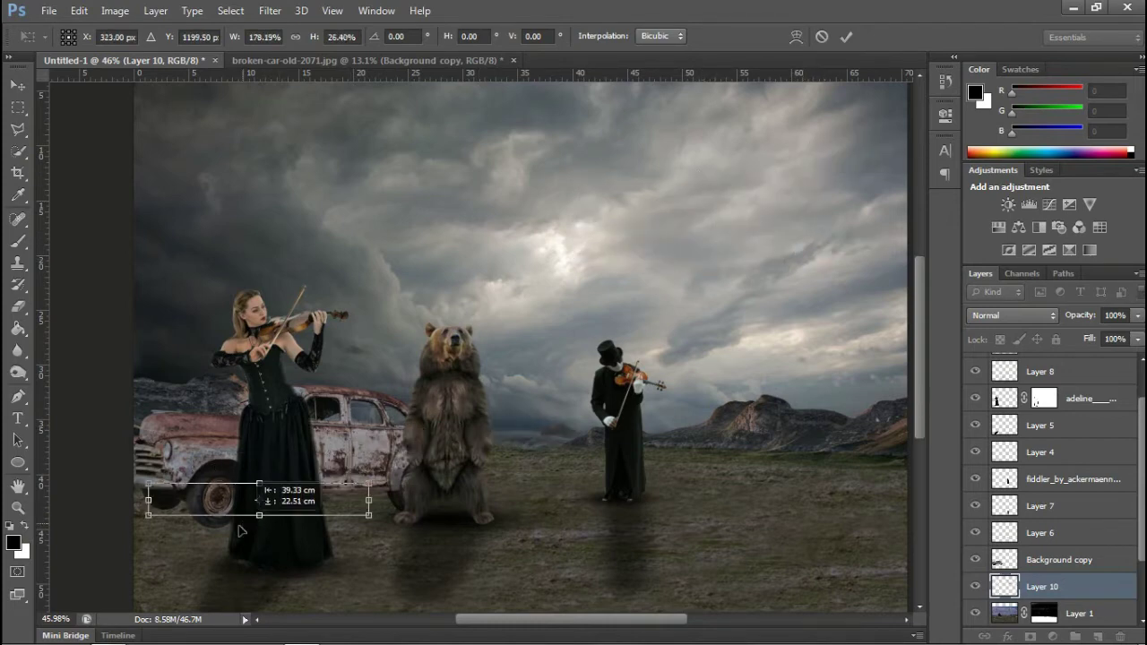
left_click_drag(365, 507, 359, 537)
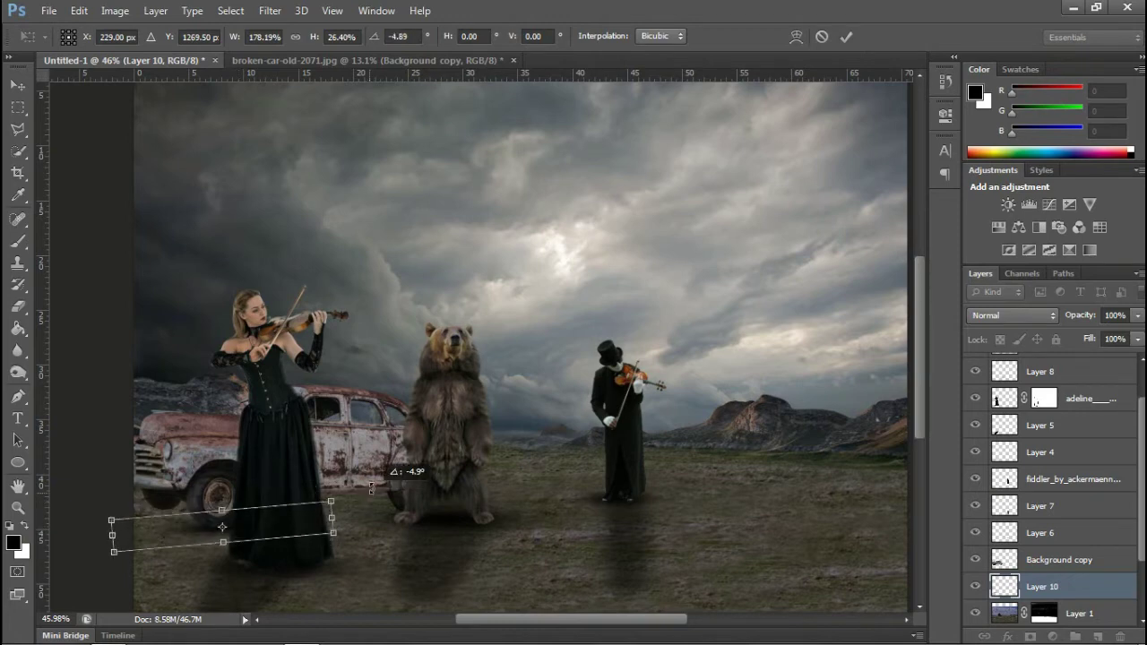
key("Return")
Duplicate the shadow layer and place the copy under the rusty car
key("ctrl+j")
left_click(277, 448)
scroll(1053, 501, "down", 2)
left_click(1052, 479)
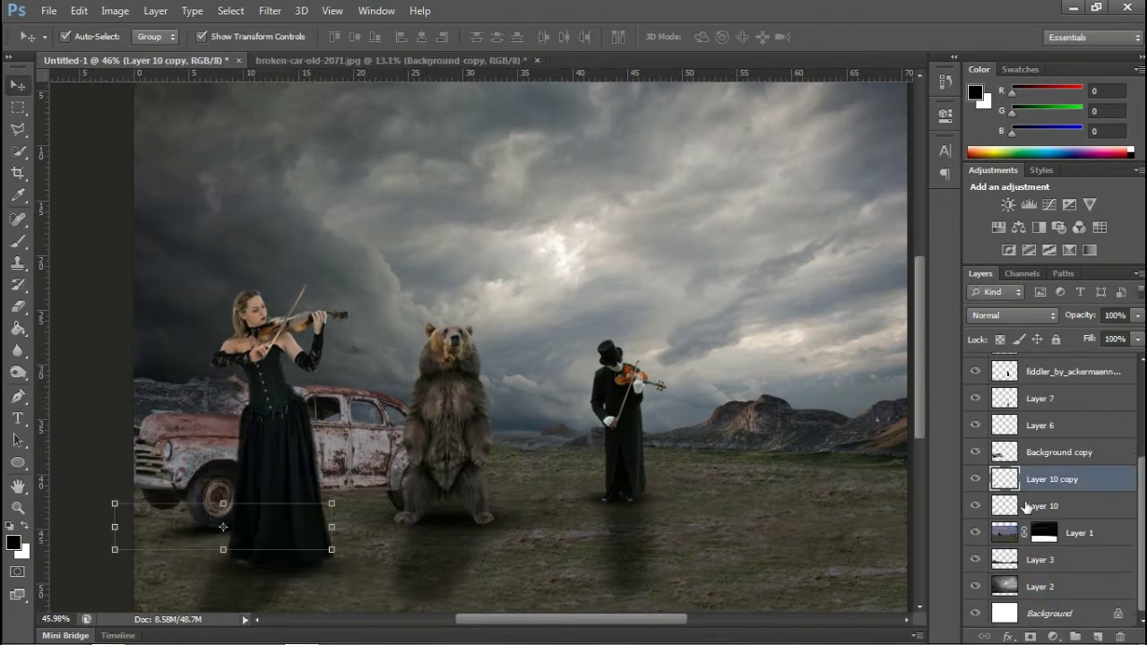
key("ctrl+t")
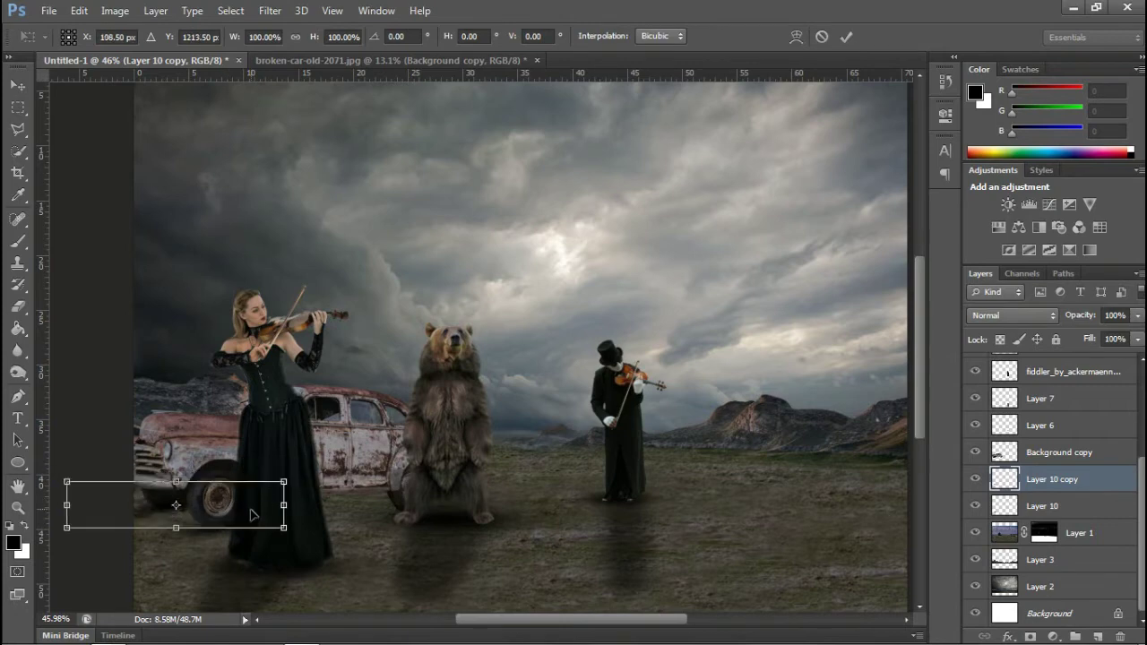
key("Return")
Duplicate the shadow again and move the copy under the standing bear
key("ctrl+j")
key("ctrl+t")
left_click_drag(227, 504, 443, 520)
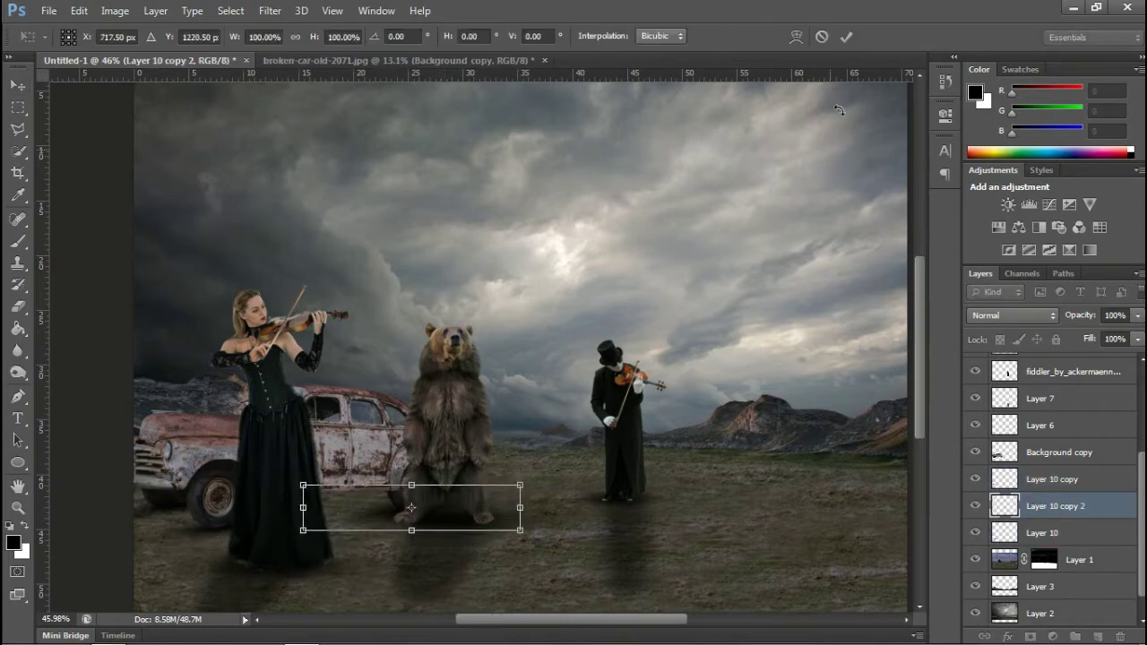
key("Return")
left_click(759, 518)
On a new layer, paint extra dark shadow under the car and bear, then lower its opacity
left_click(1021, 537)
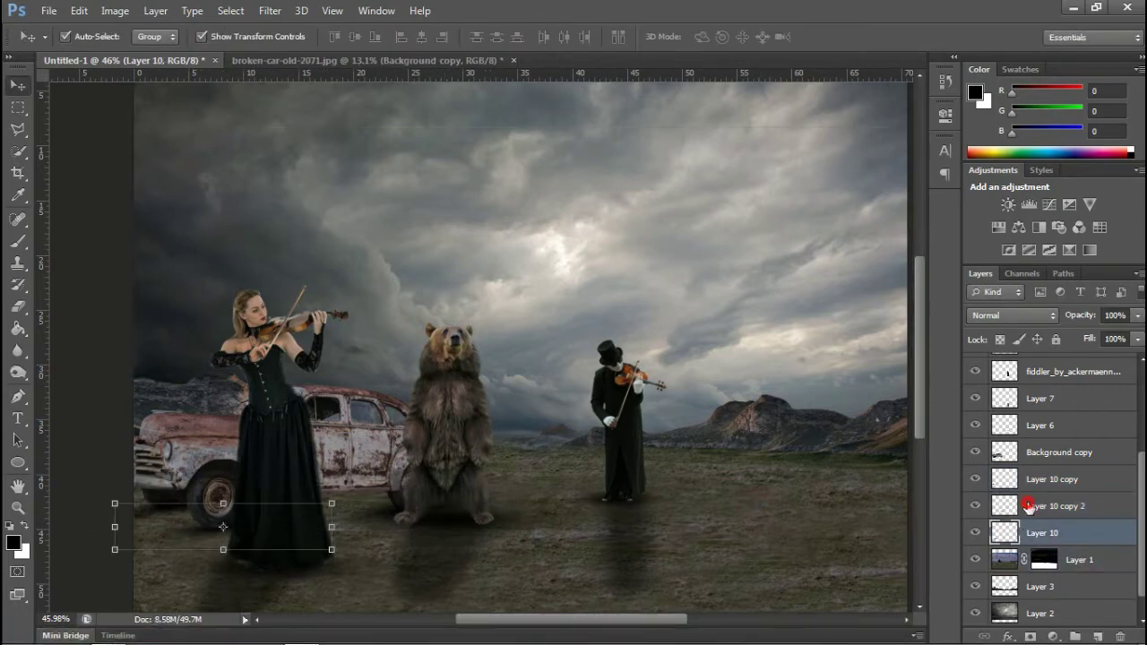
key("ctrl+shift+alt+n")
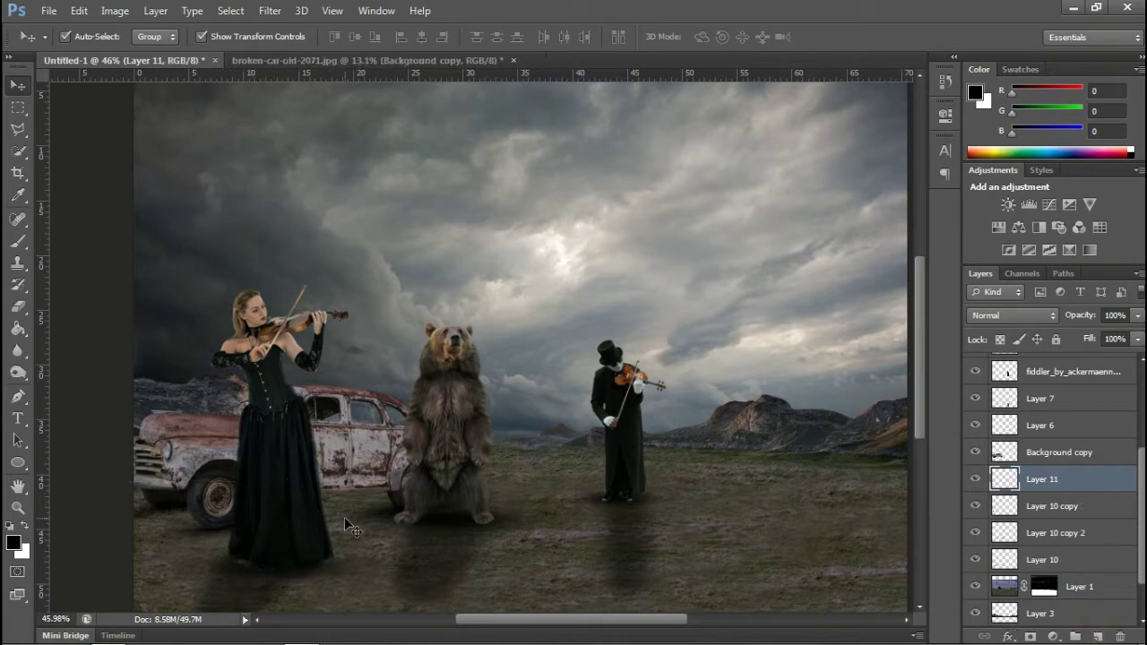
key("b")
mouse_move(248, 525)
left_mouse_down()
mouse_move(146, 576)
mouse_move(296, 502)
mouse_move(412, 529)
left_mouse_up()
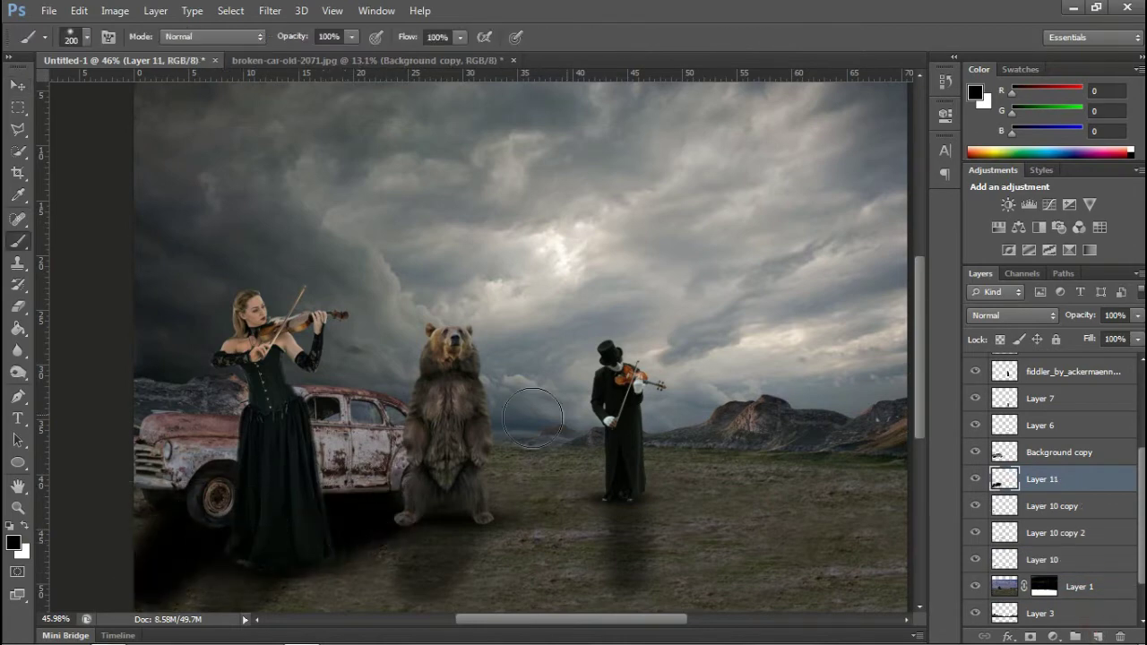
left_click_drag(1079, 316, 1030, 324)
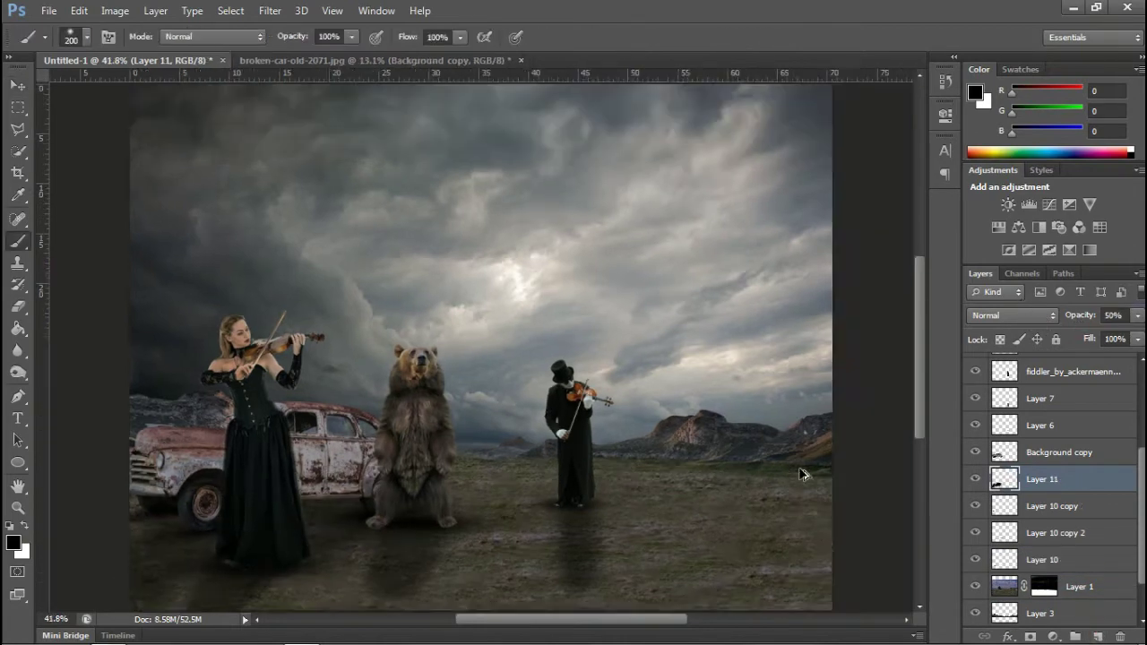
key("v")
scroll(358, 574, "up", 1)
key("alt+bracketright")
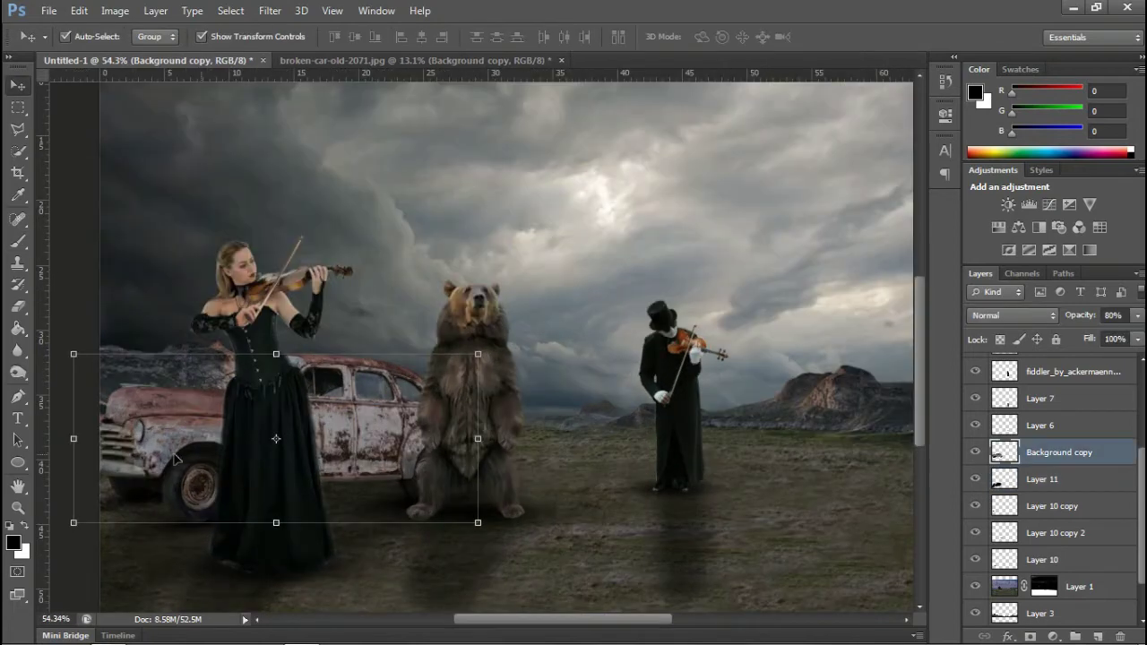
Burn the car's front fender and rear door darker with the Burn tool
right_click(18, 372)
left_click(68, 366)
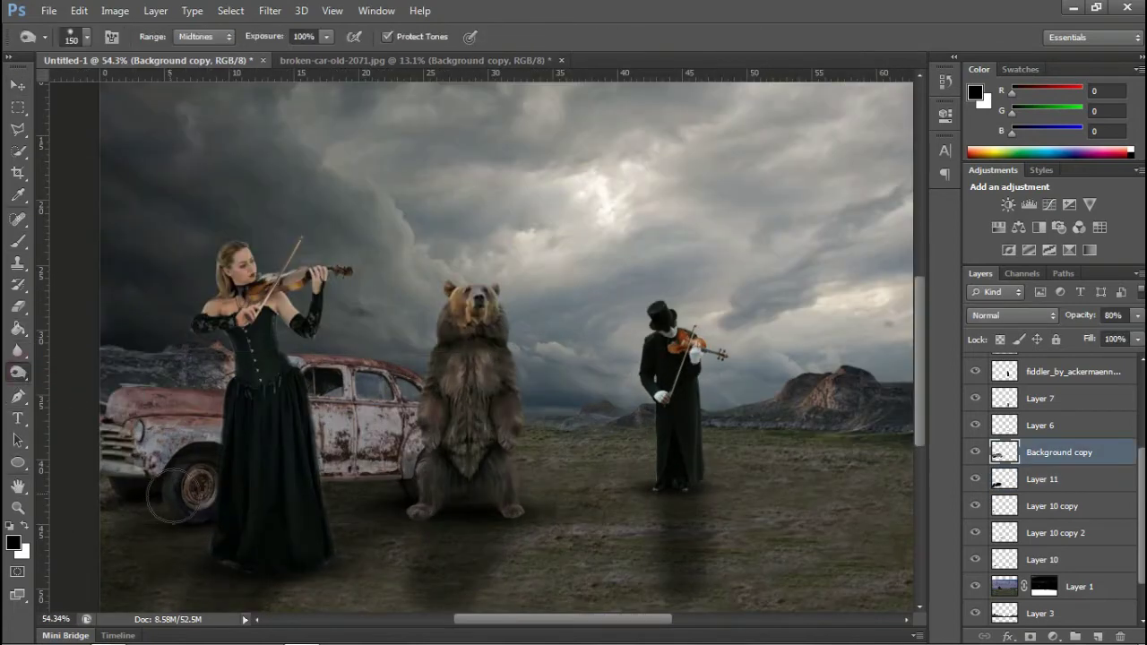
left_click_drag(150, 437, 369, 441)
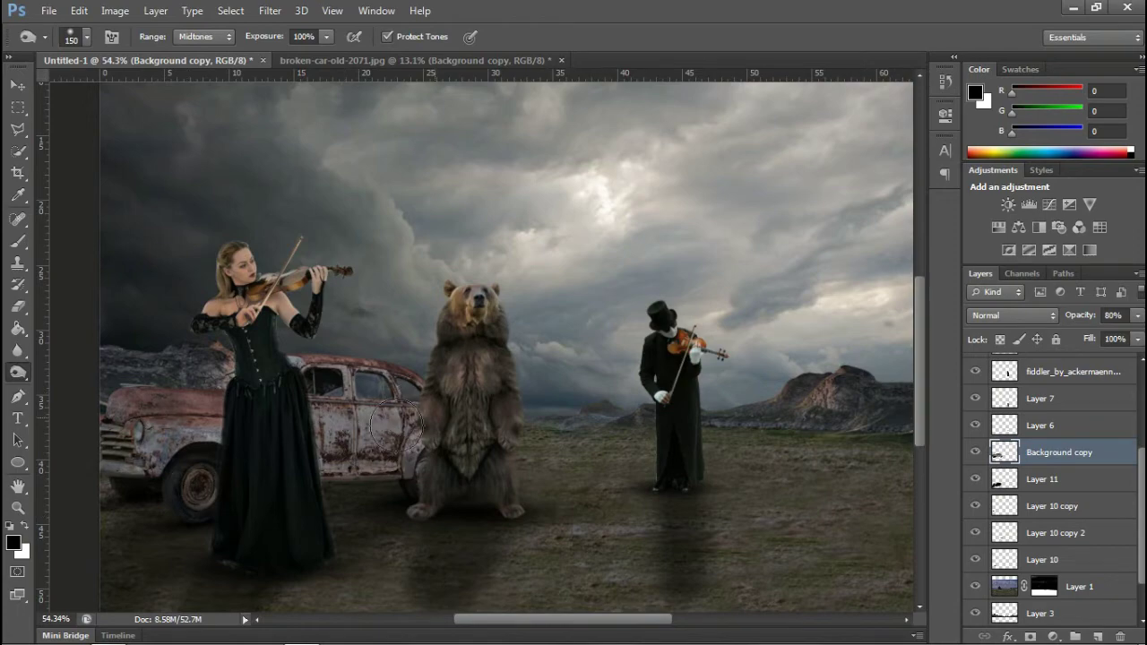
scroll(363, 529, "down", 3)
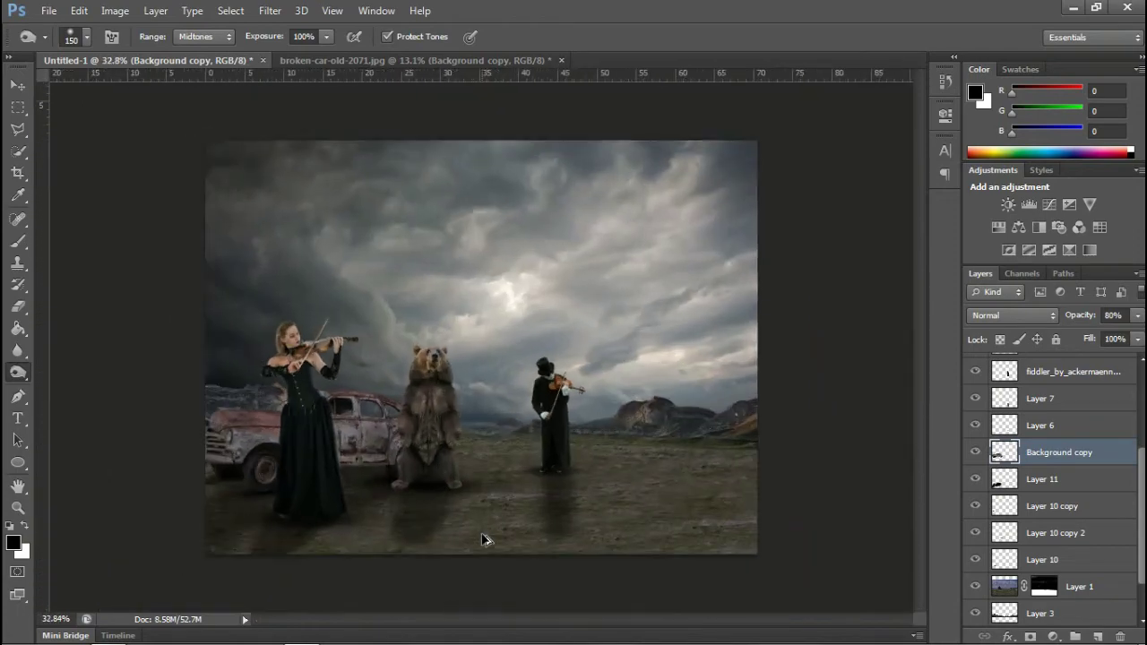
Return from broken-car-old-2071.jpg to the Untitled-1 composite, keeping the car document open
left_click(559, 65)
left_click(561, 61)
left_click(627, 259)
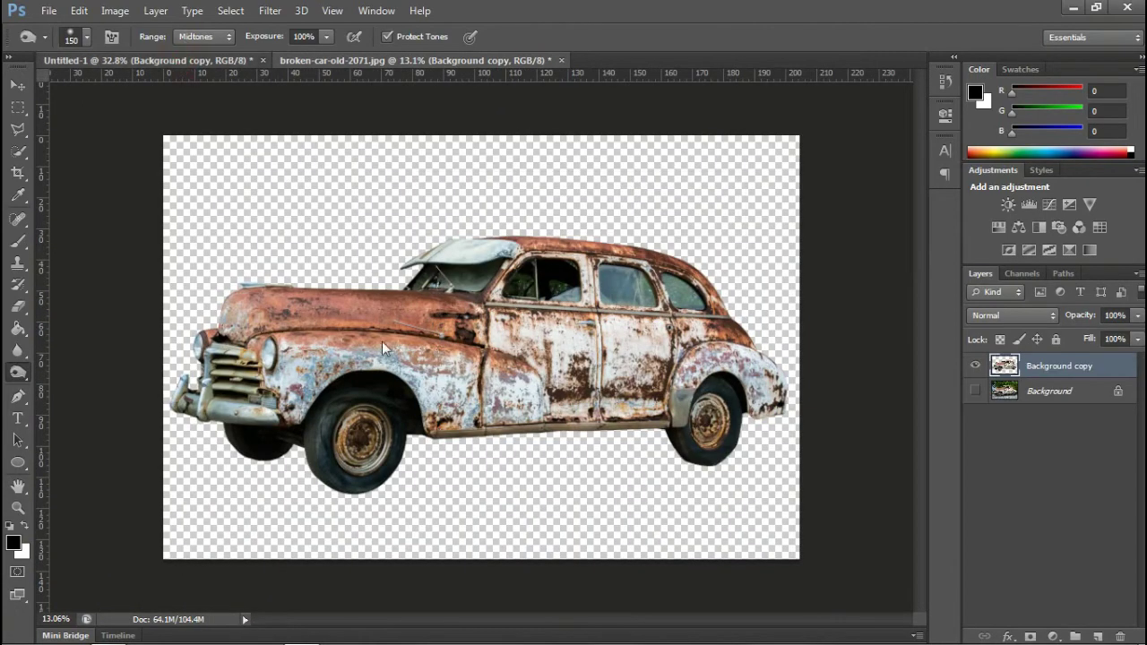
left_click(148, 60)
key("v")
left_click_drag(1142, 475, 1141, 538)
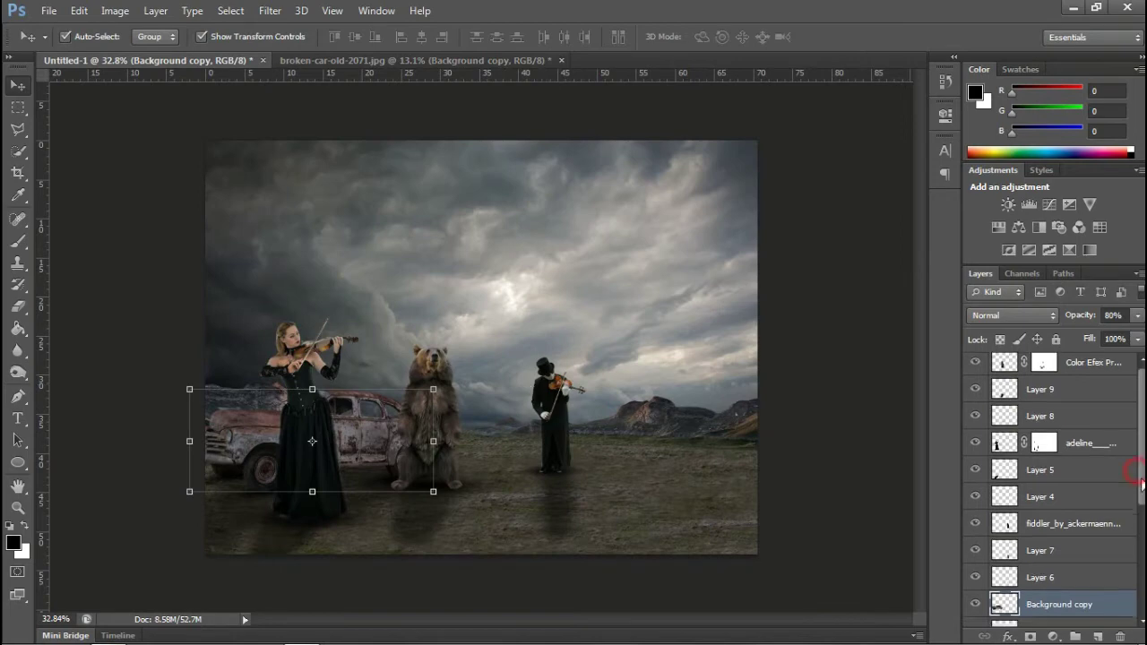
left_click(1079, 532)
left_click(1080, 533, "ctrl")
Place the batu standing-stones image and scale it to fit the field
key("ctrl+o")
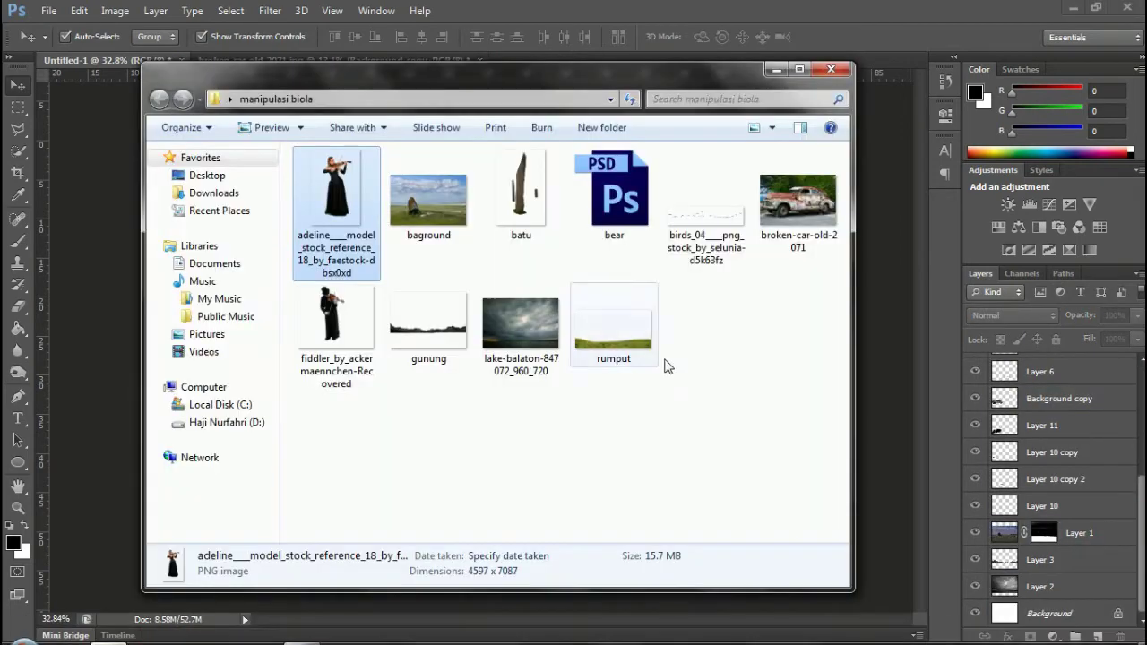
left_click(524, 191)
key("Return")
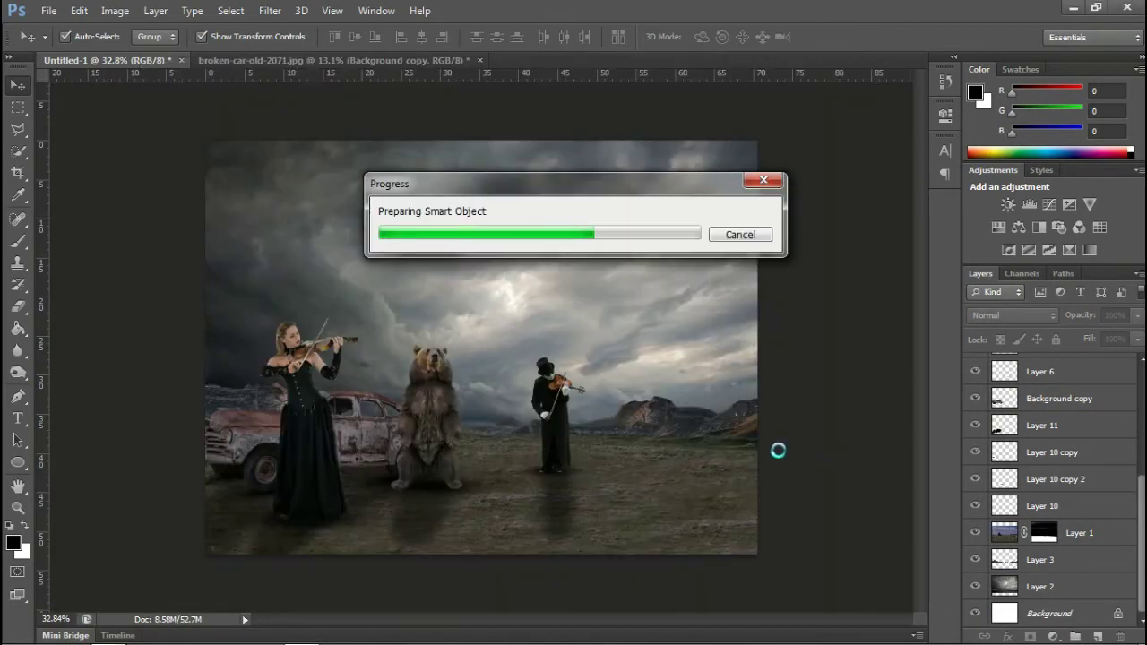
left_click(853, 33)
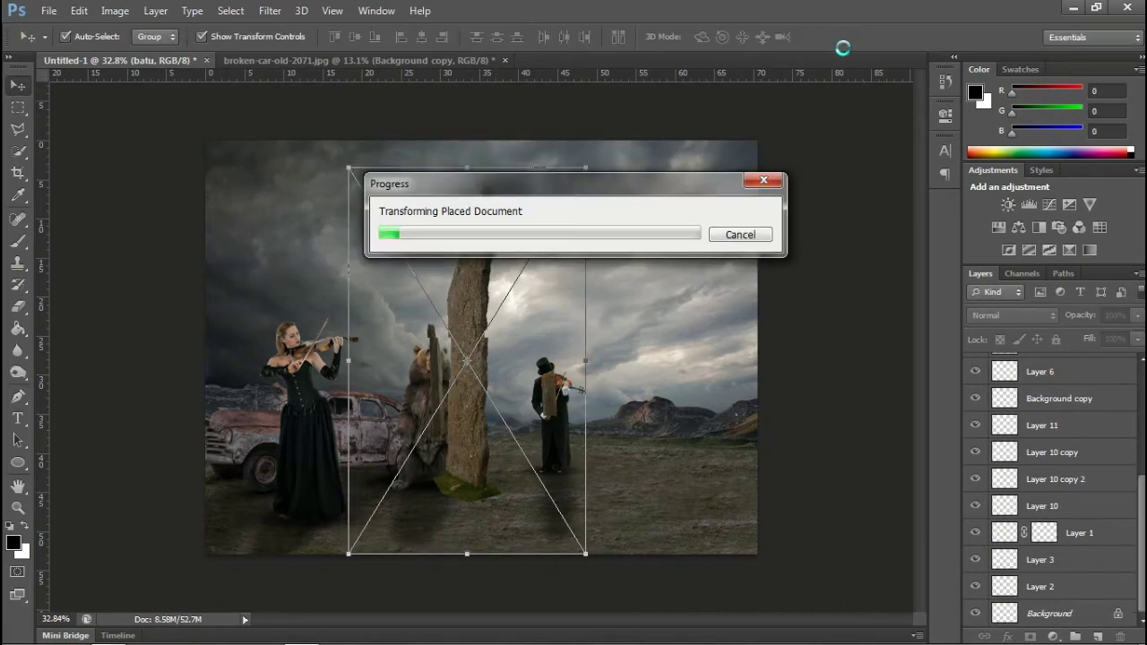
left_click_drag(558, 173, 567, 144)
key("Return")
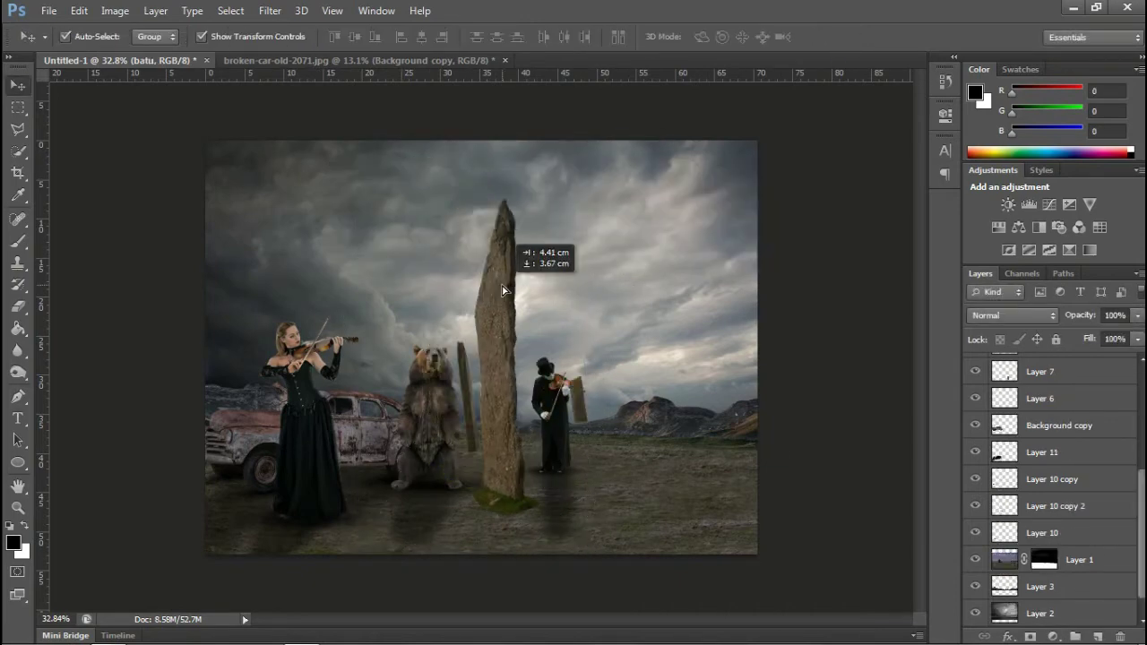
Copy the tall stone onto its own layer and move it lower in the field
right_click(728, 408)
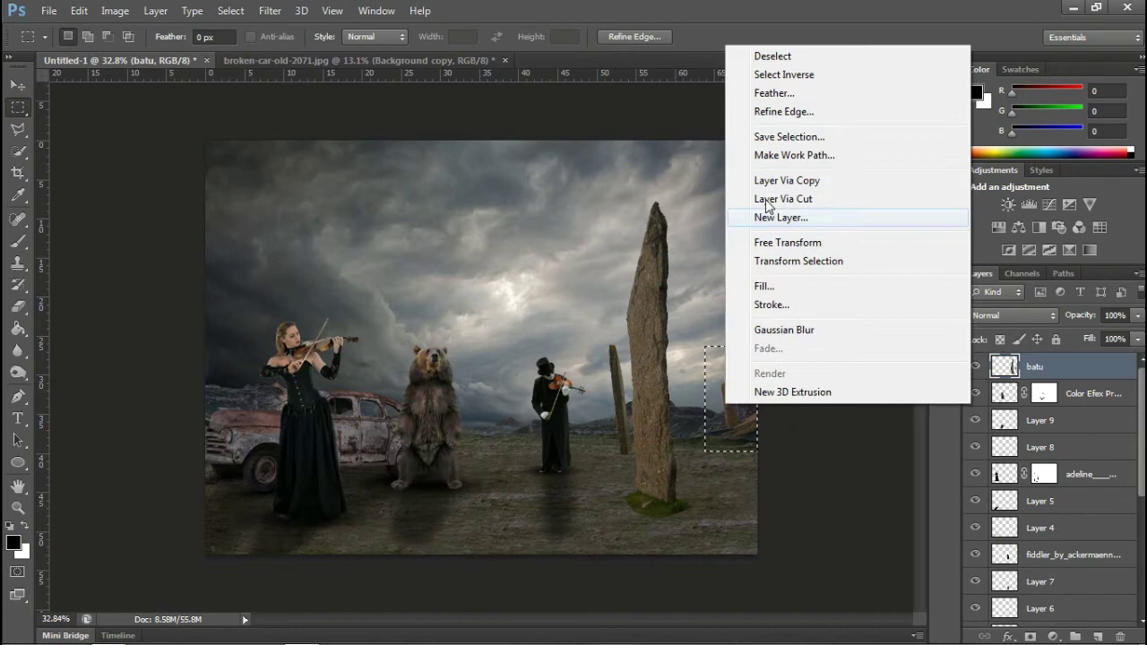
left_click(766, 201)
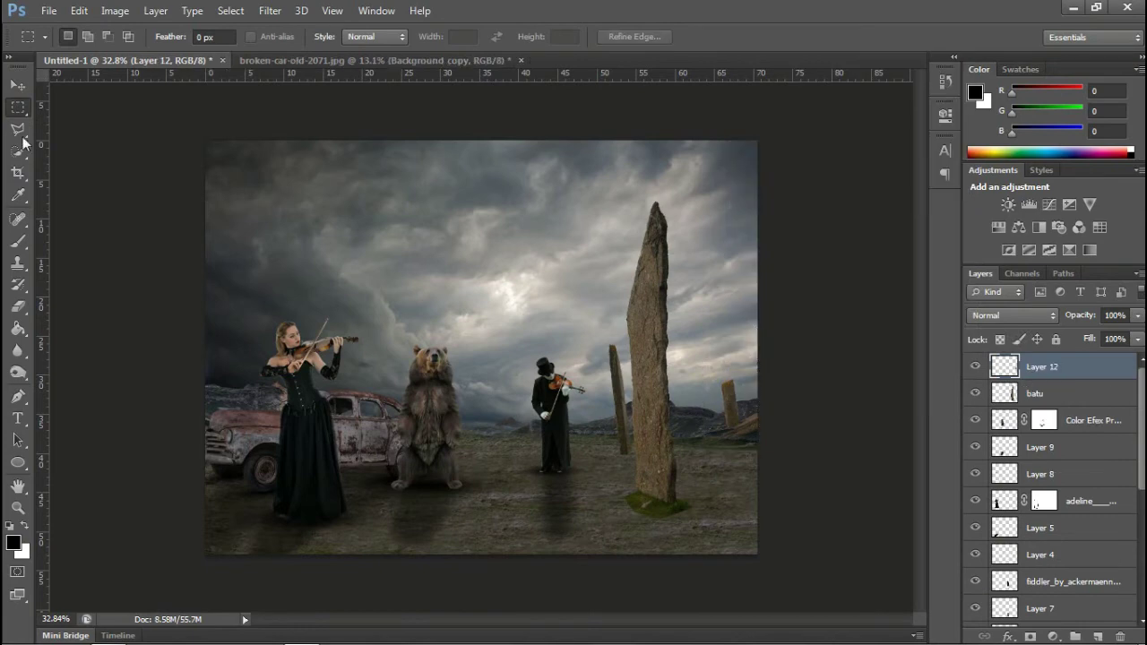
key("l")
key("ctrl+j")
key("v")
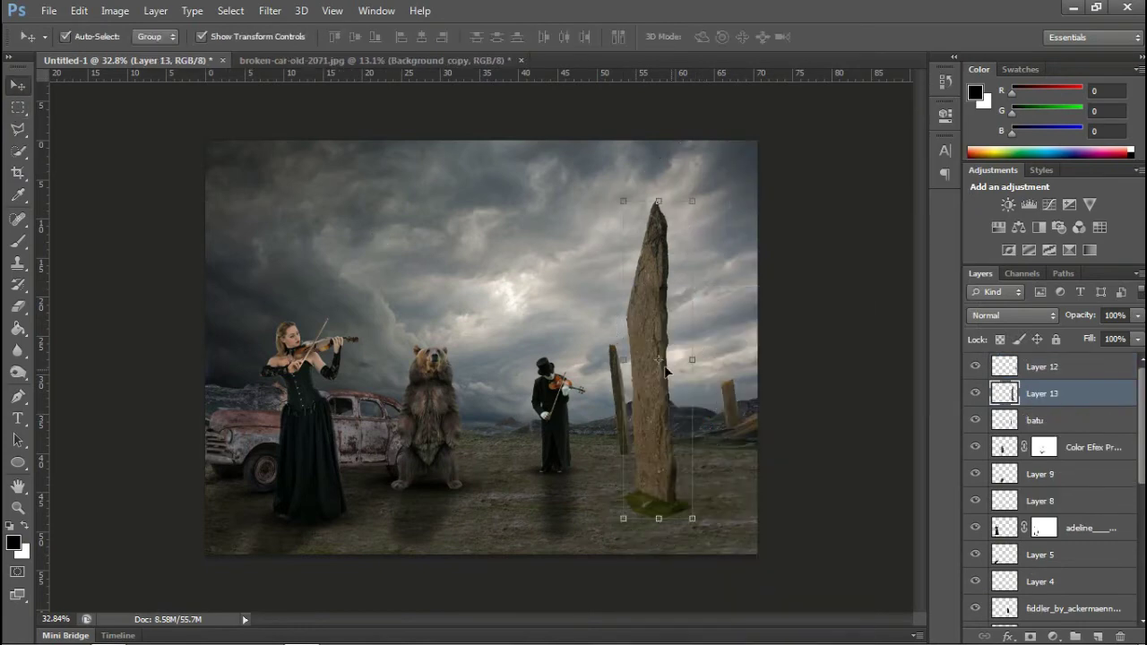
left_click_drag(660, 273, 666, 302)
Skew the tall stone slightly with Edit > Transform > Skew
left_click(79, 11)
left_click(332, 393)
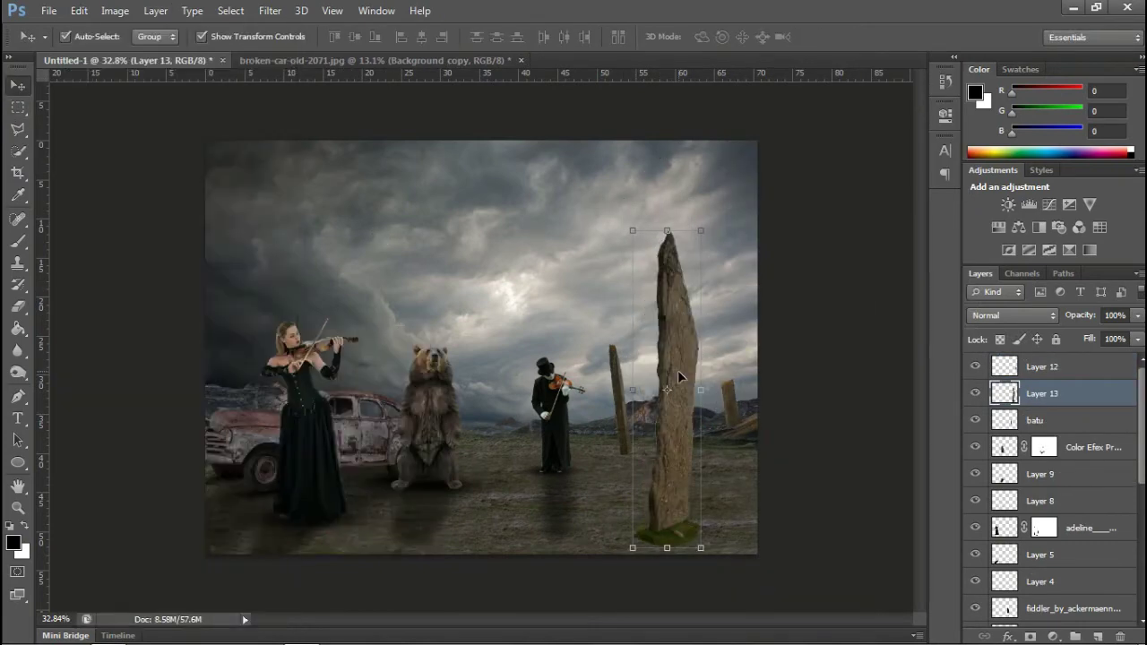
left_click_drag(667, 547, 679, 534)
key("Return")
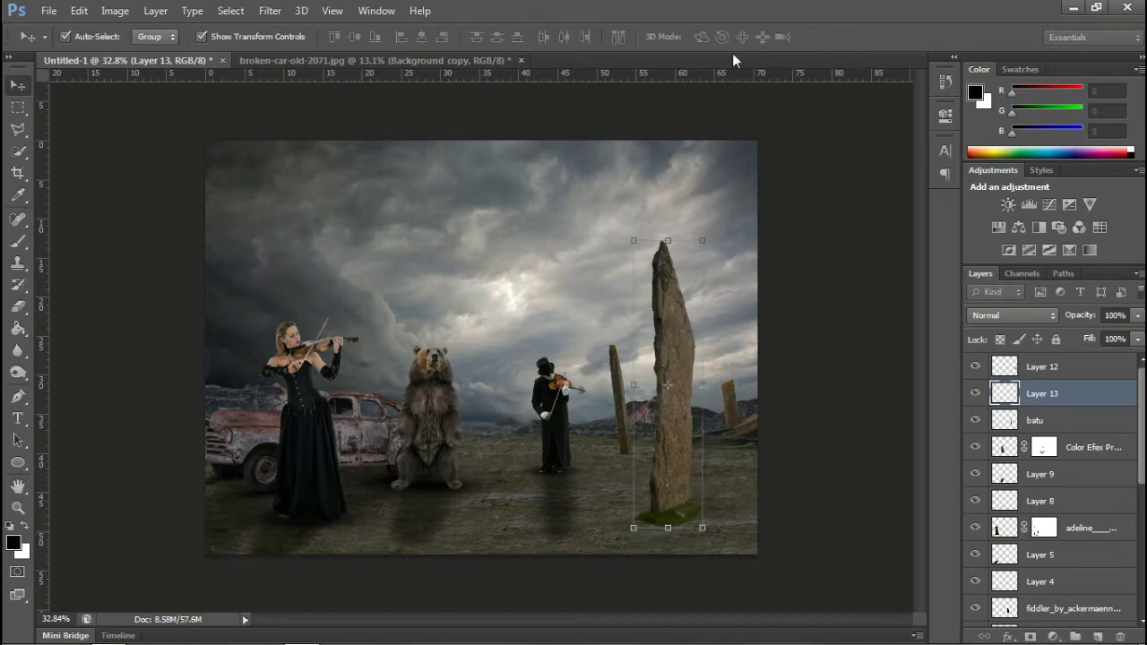
Open Colour Balance for the tall stone and discard the stone layer's mask
key("b")
key("v")
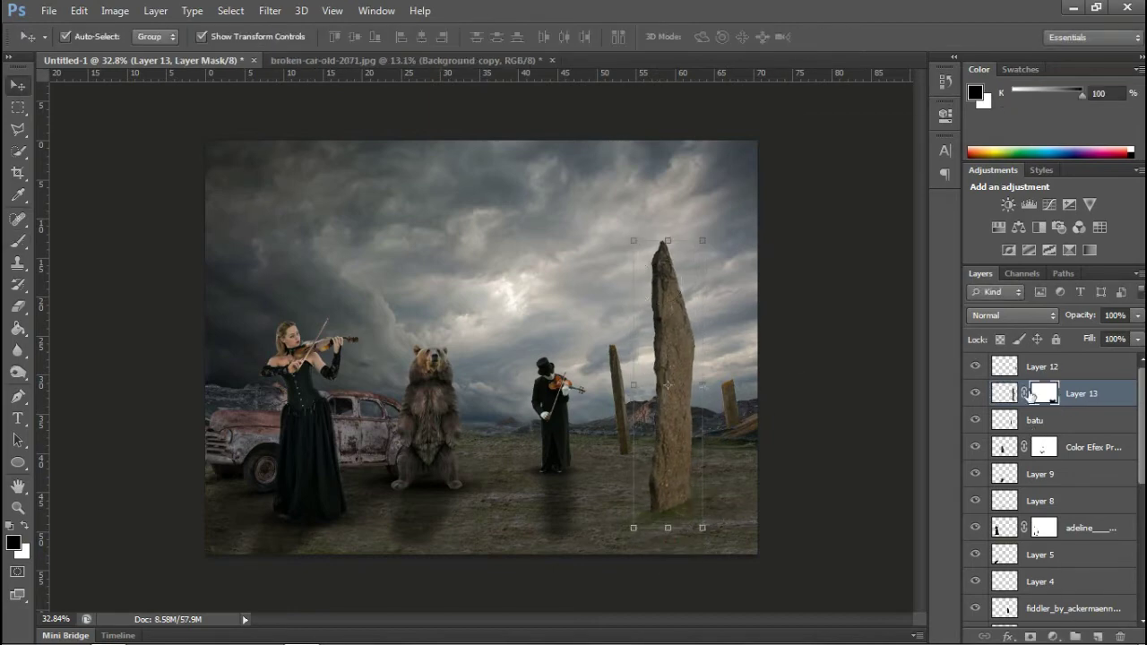
right_click(1044, 393)
left_click(968, 419)
key("ctrl+b")
left_click(745, 183)
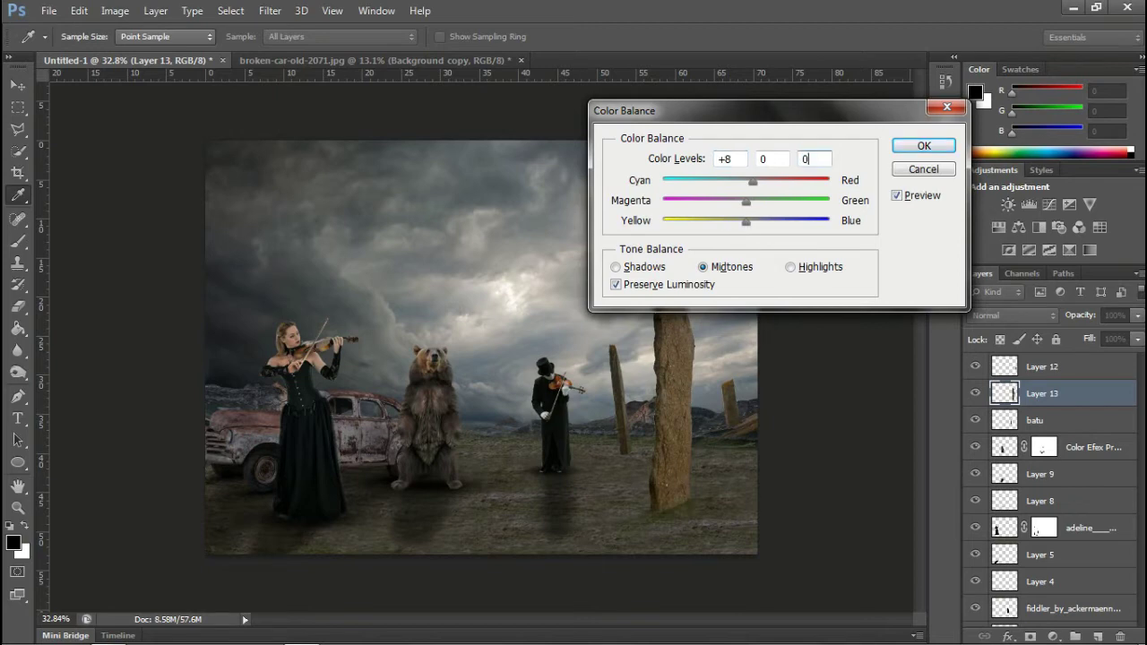
Confirm the Cyan-Red +8 Color Balance on the tall stone, then darken its highlights with Curves
left_click(895, 150)
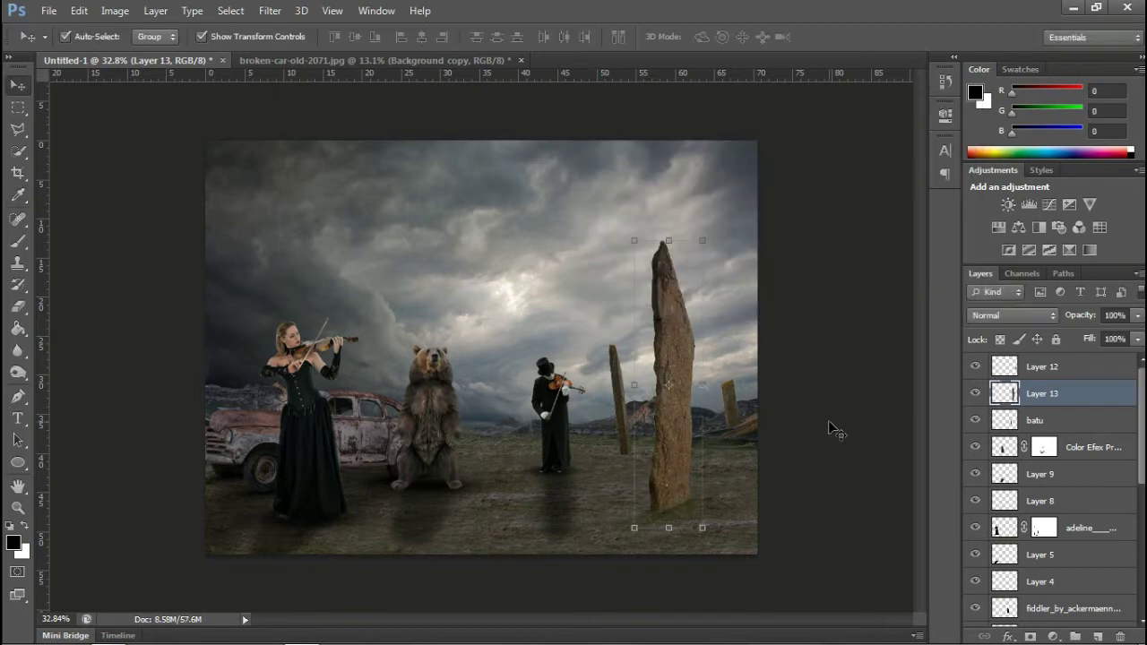
key("ctrl+m")
left_click_drag(937, 296, 937, 308)
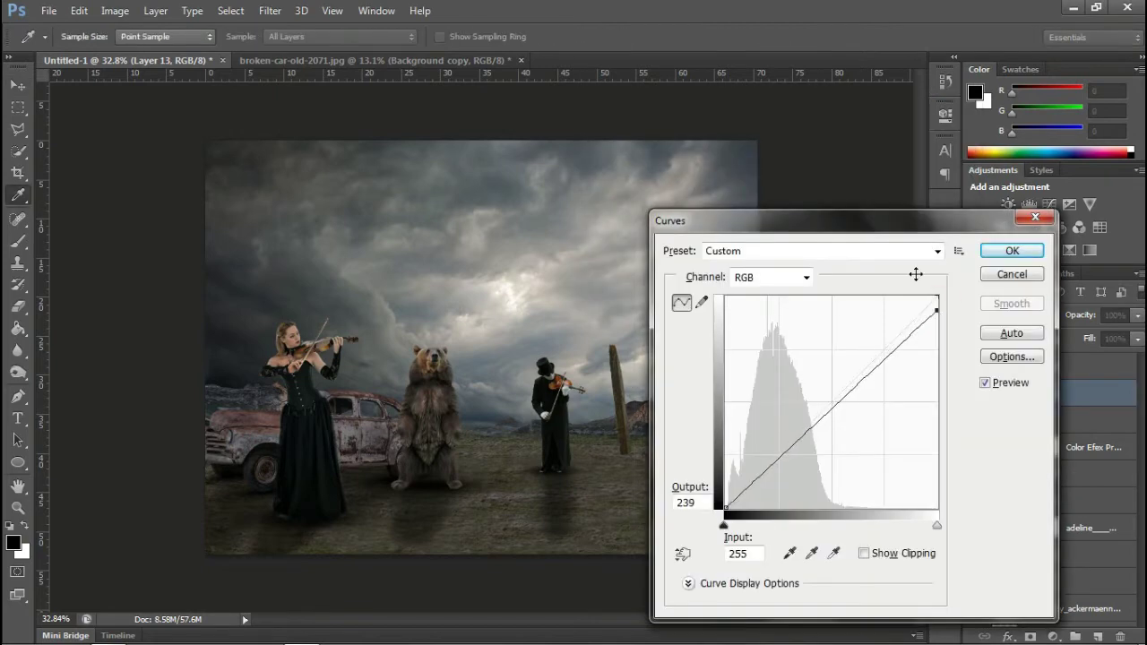
left_click_drag(915, 221, 438, 158)
left_click_drag(459, 247, 460, 270)
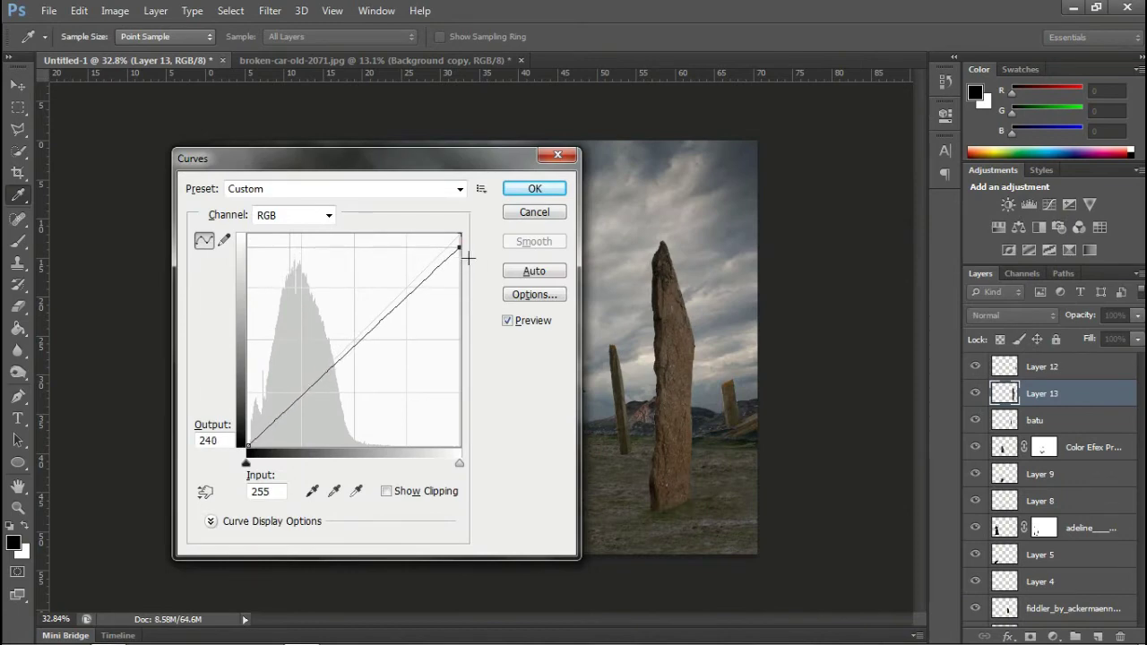
left_click(526, 192)
Paint a black dab on a new layer and squash it into an oval shadow at the tall stone's base
left_click(1063, 420)
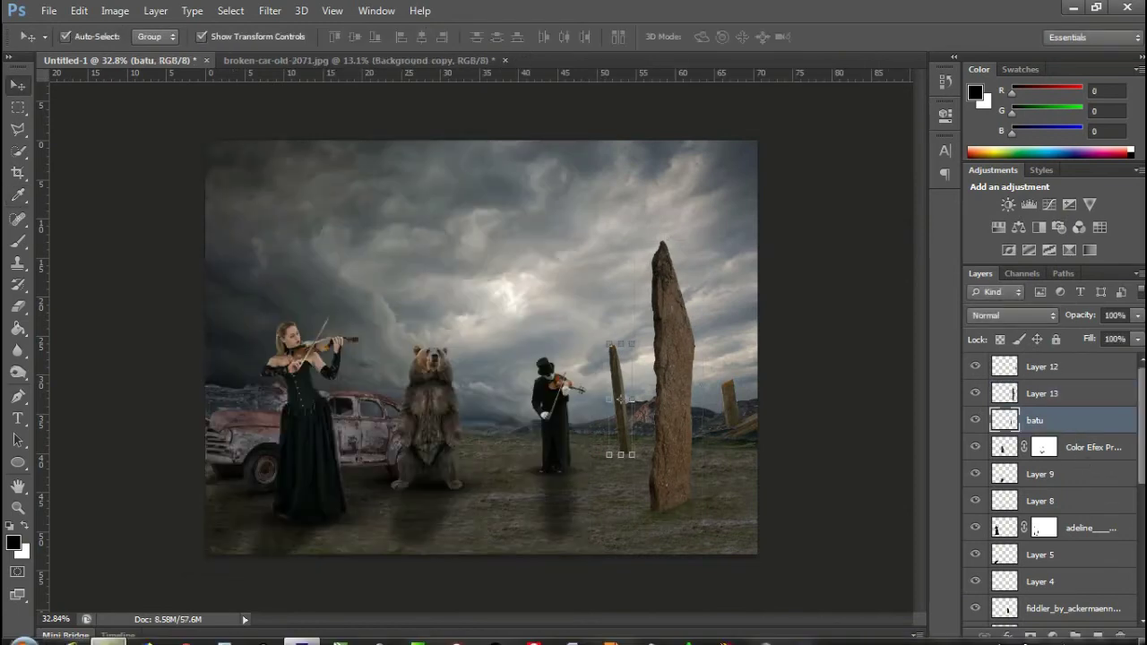
left_click(1095, 636)
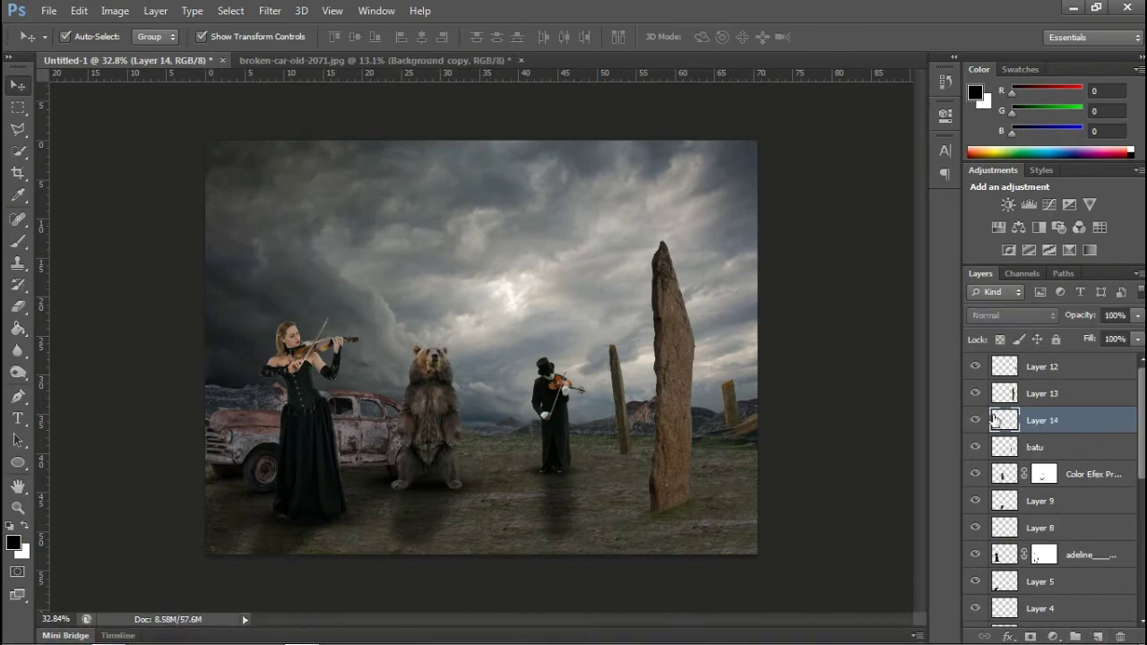
key("b")
left_click(440, 230)
key("ctrl+t")
left_click_drag(486, 235, 555, 256)
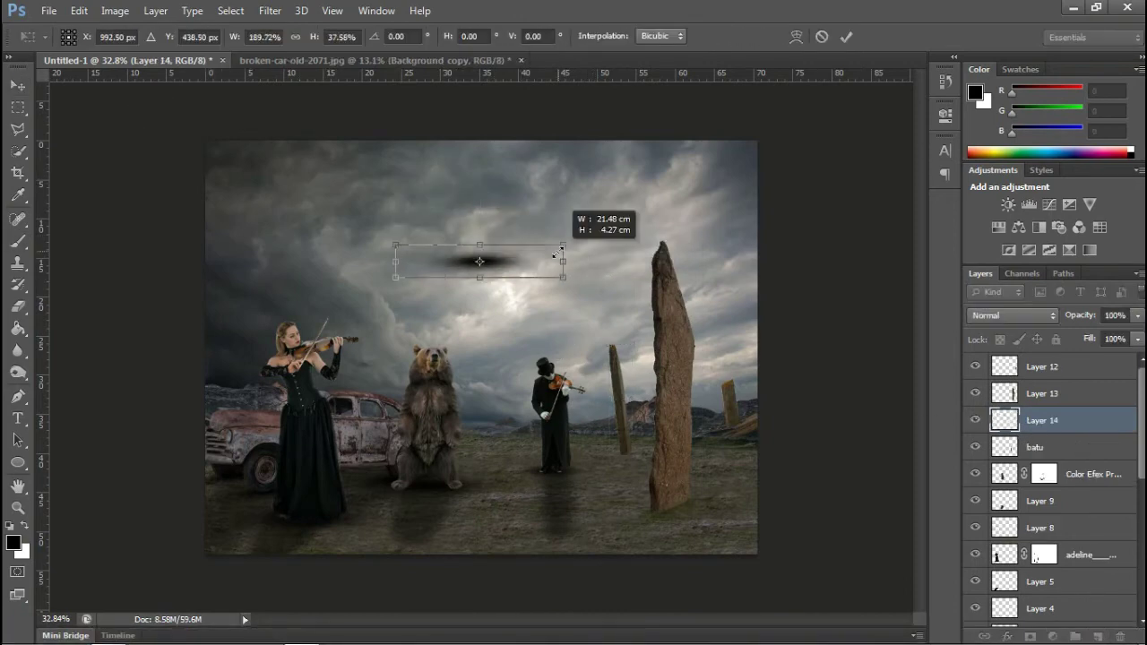
left_click_drag(480, 261, 658, 491)
left_click_drag(761, 501, 743, 421)
left_click_drag(677, 502, 682, 511)
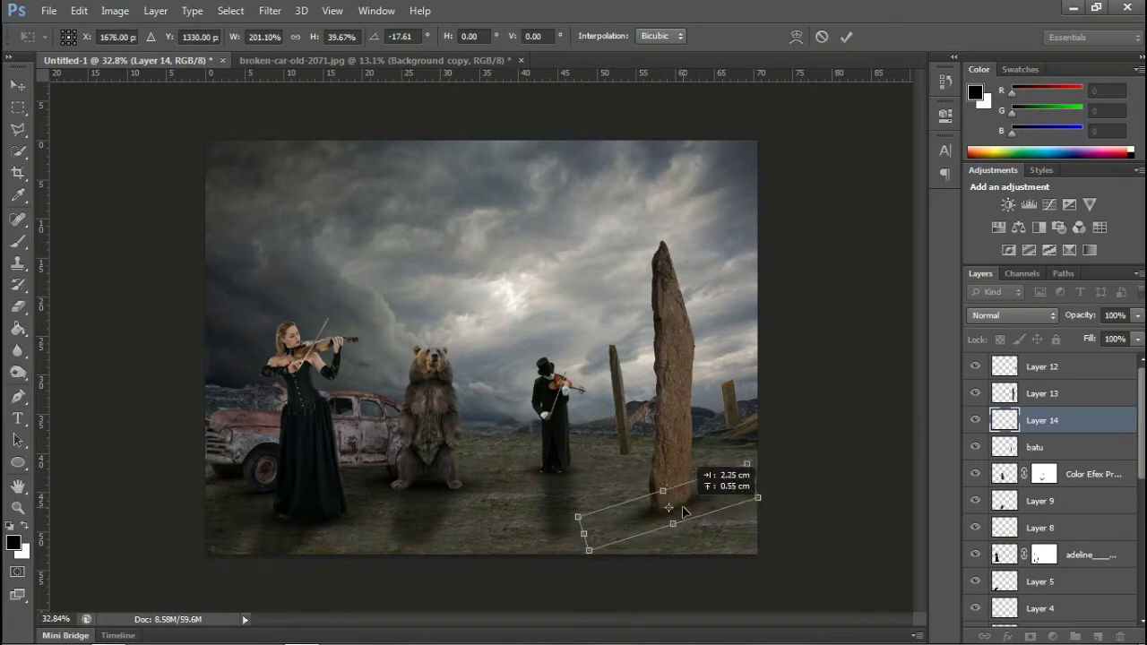
left_click_drag(758, 497, 769, 493)
key("Return")
Shrink the small batu stone, discarding an attempted tilt
left_click(618, 395)
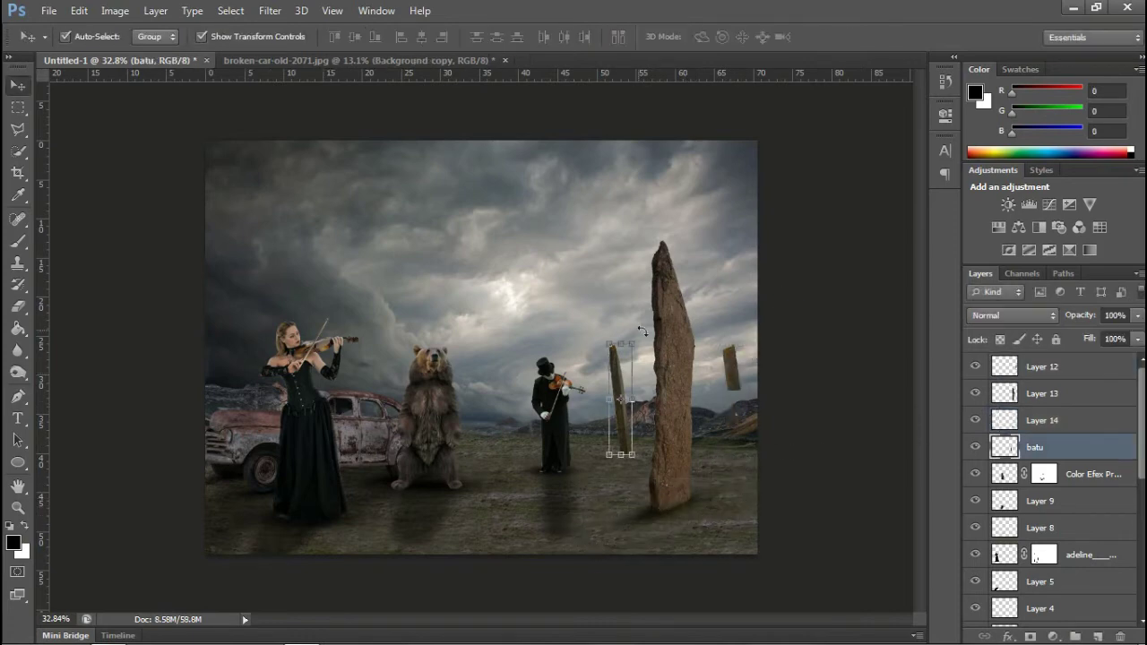
left_click_drag(641, 331, 764, 296)
scroll(685, 295, "up", 3)
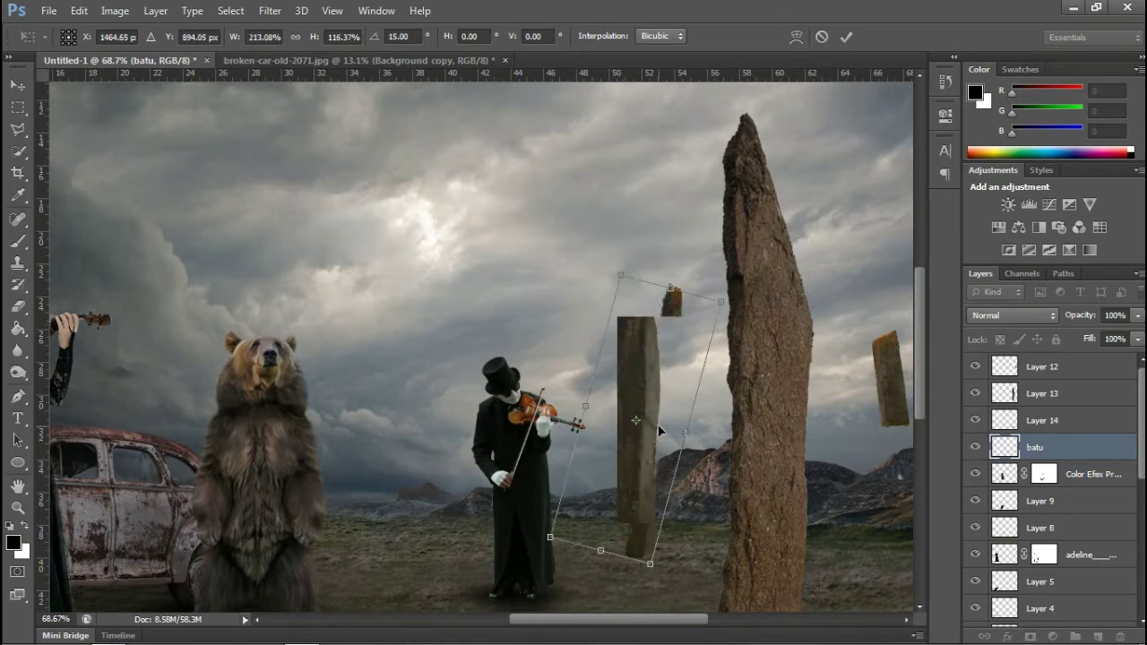
key("Escape")
left_click_drag(663, 281, 651, 390)
key("Return")
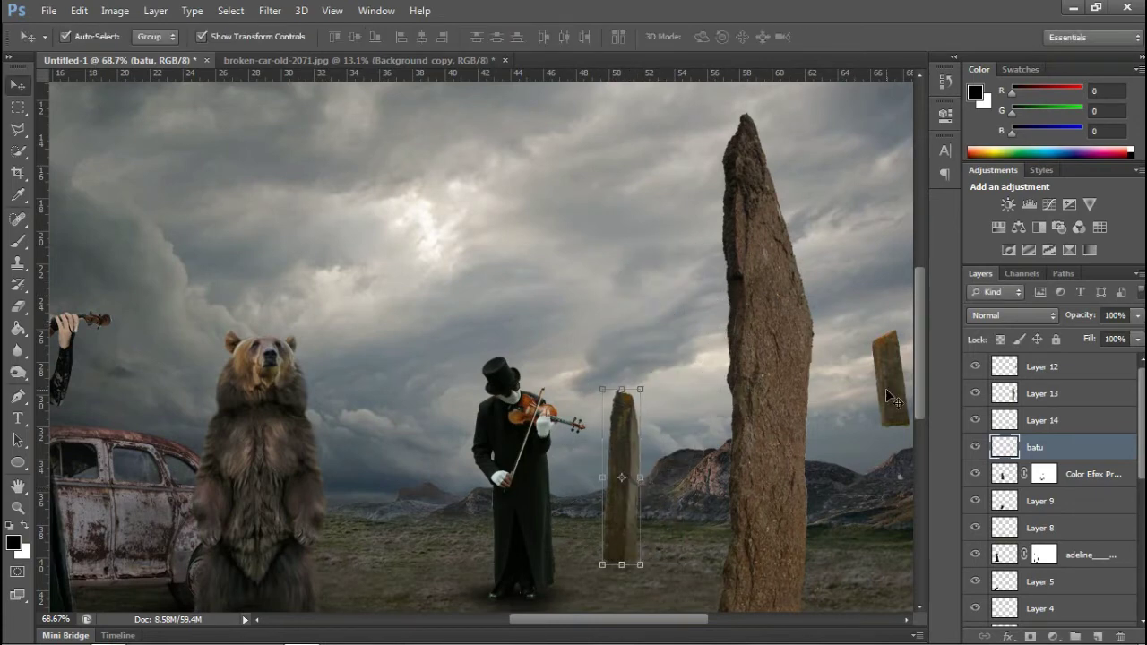
Add a flattened black shadow on a new layer beneath the small stone's base
key("ctrl+shift+alt+n")
key("b")
left_click(397, 242)
key("ctrl+t")
left_click_drag(405, 179, 405, 248)
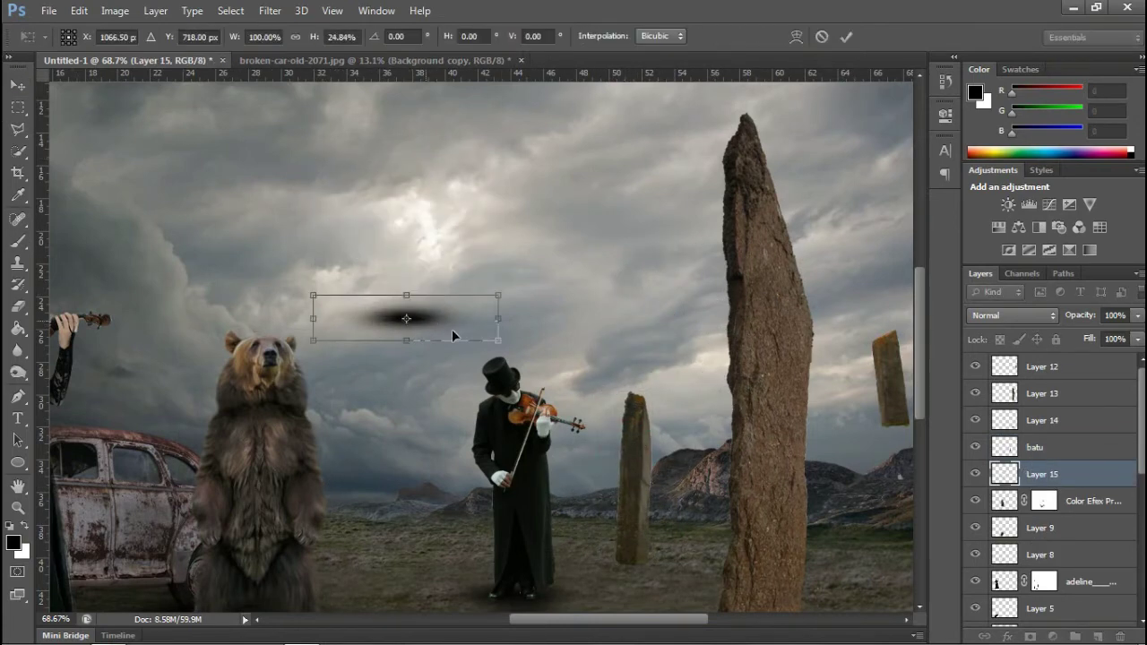
mouse_move(425, 319)
left_mouse_down()
mouse_move(634, 574)
mouse_move(653, 561)
left_mouse_up()
key("Return")
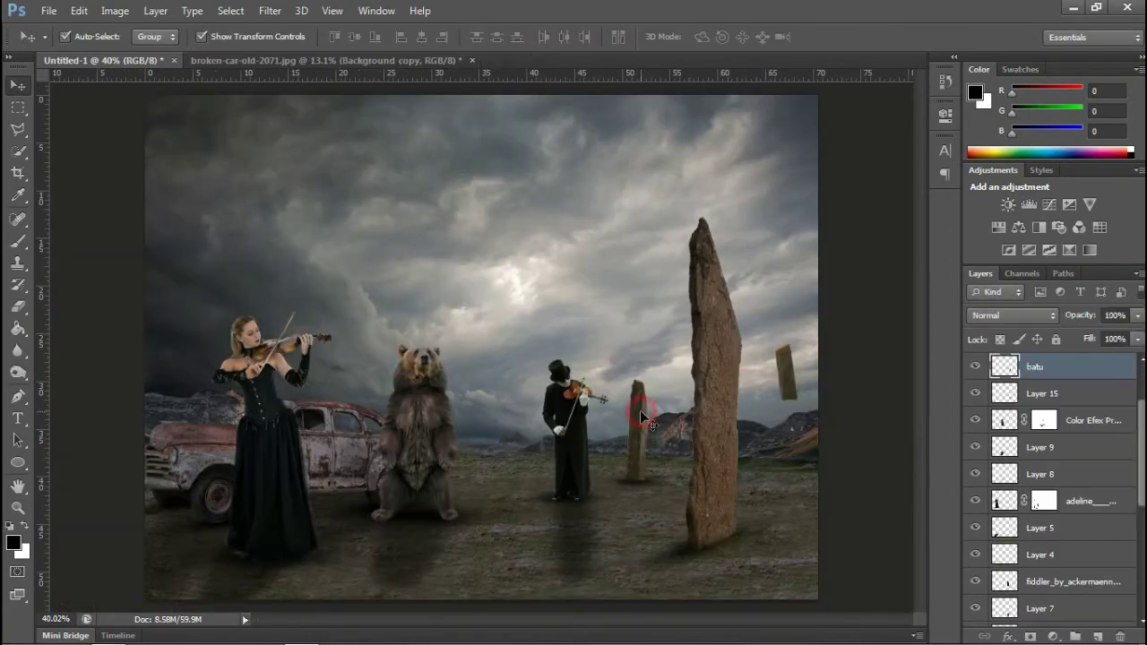
Darken the small stone's highlights with a Curves adjustment
key("ctrl+m")
left_click_drag(458, 241, 459, 259)
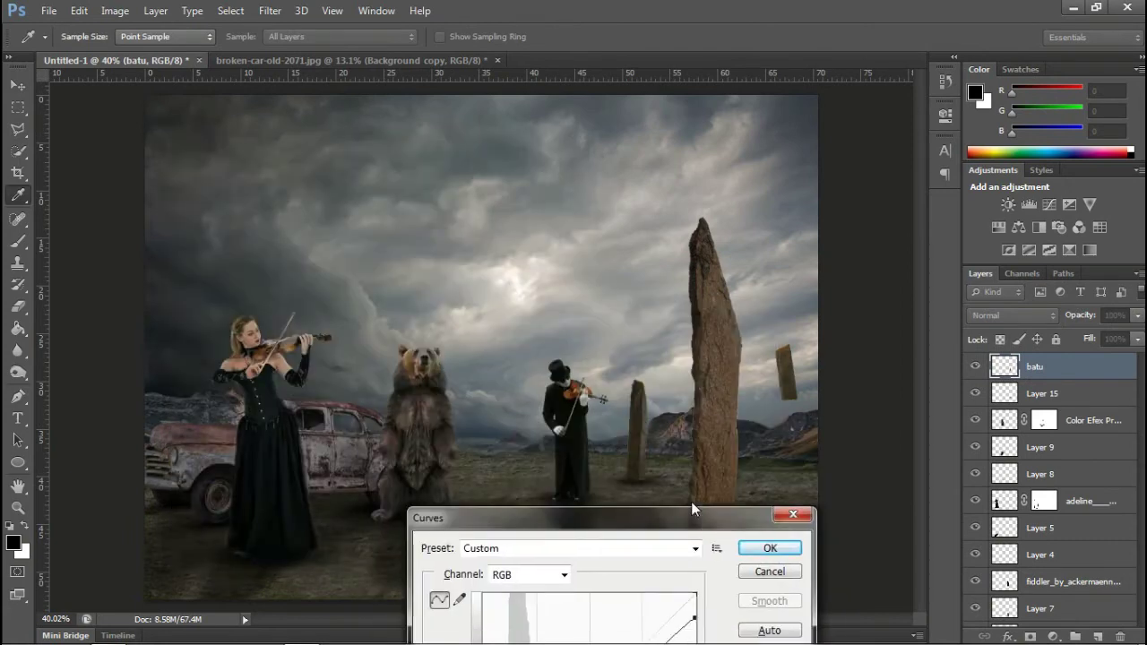
left_click_drag(459, 163, 709, 477)
left_click(783, 501)
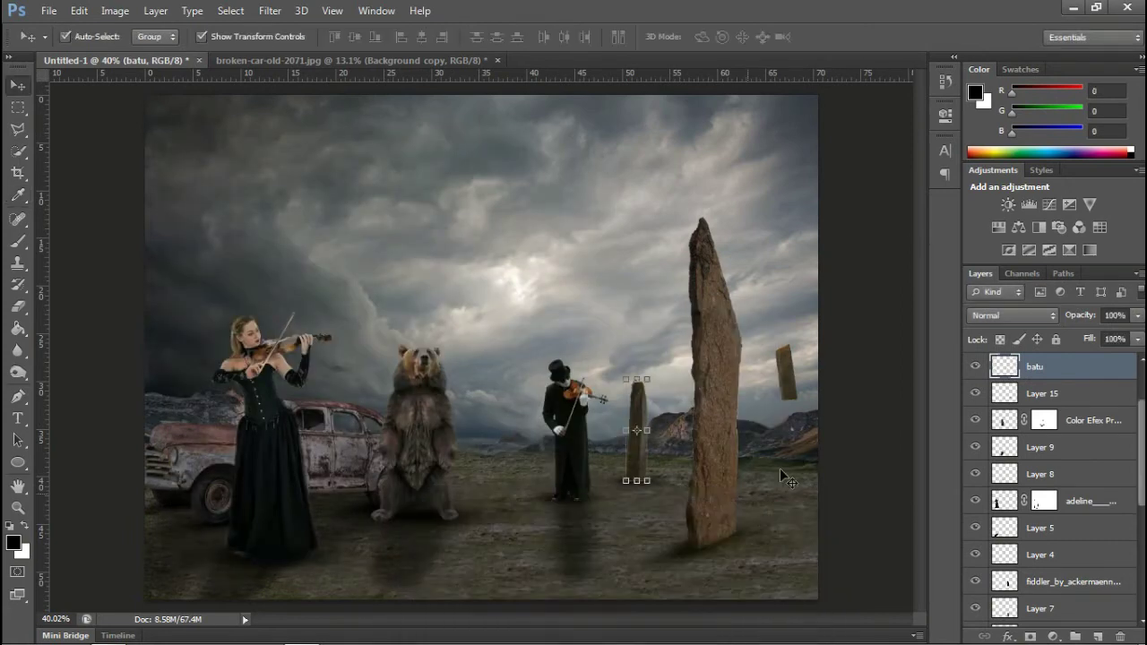
Lower the opacity of the fiddler's and bear's reflection layers
left_click(571, 584)
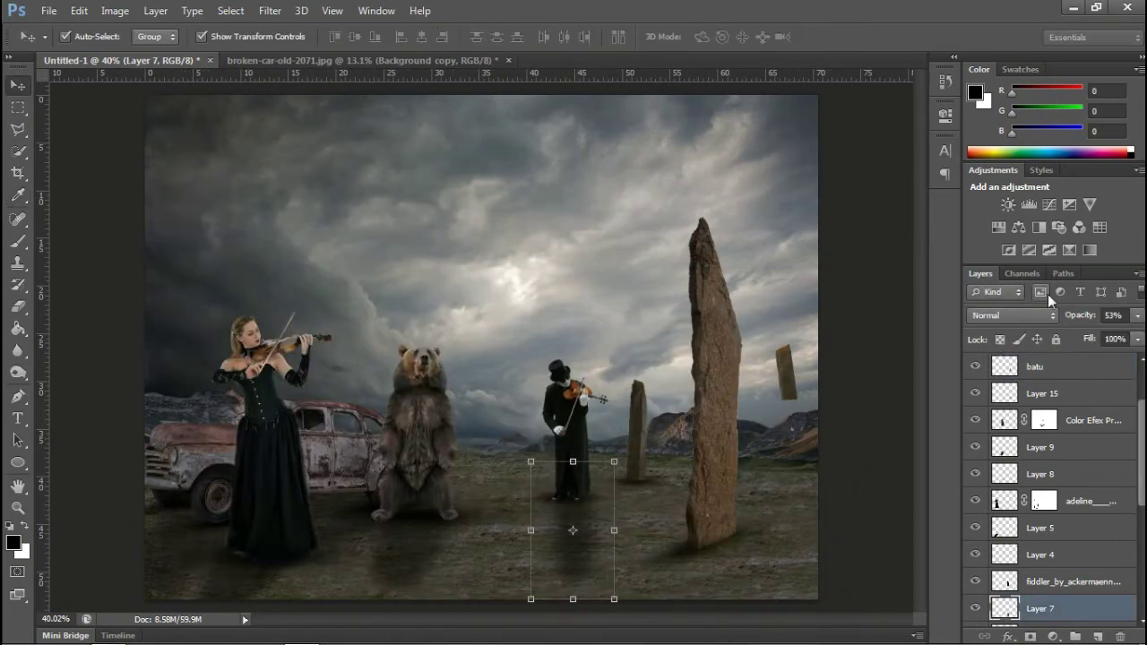
left_click(1066, 319)
left_click(1040, 447)
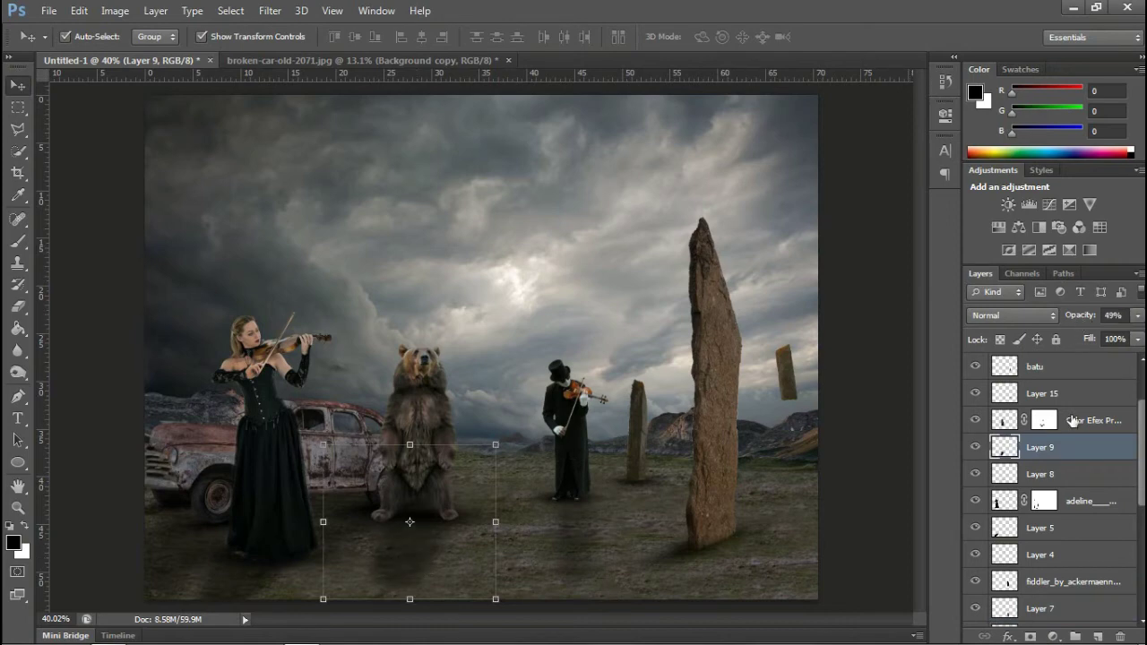
Paint an orange then yellow soft sun glow in the sky on a new layer with a 300 brush
left_click(887, 389)
key("b")
left_click(1098, 636)
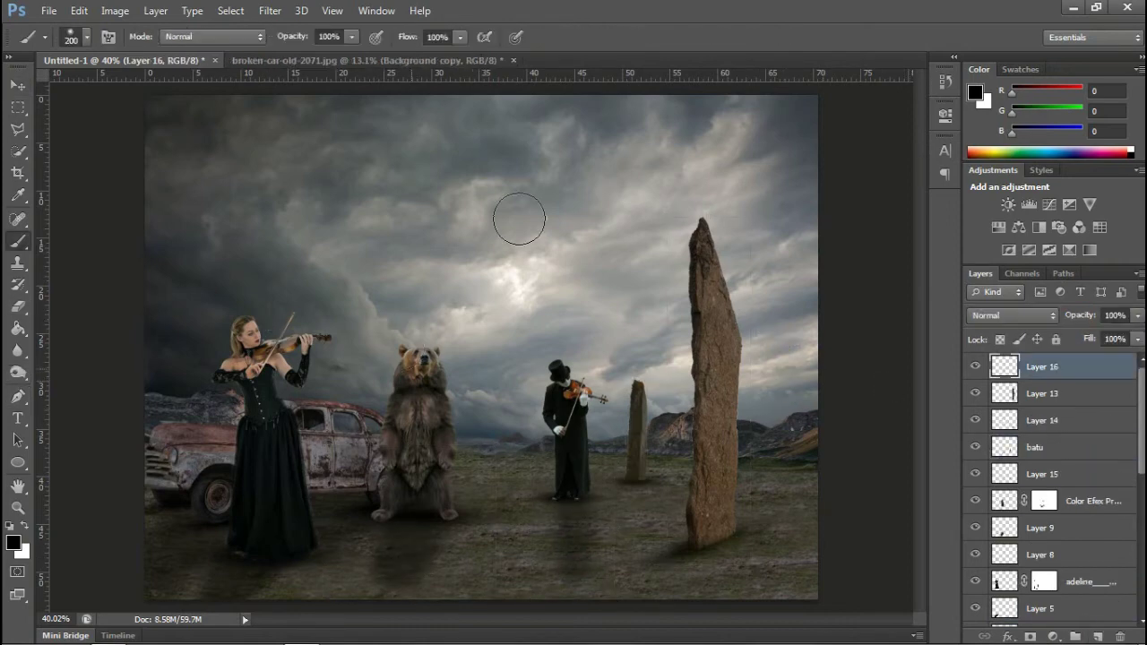
left_click(14, 543)
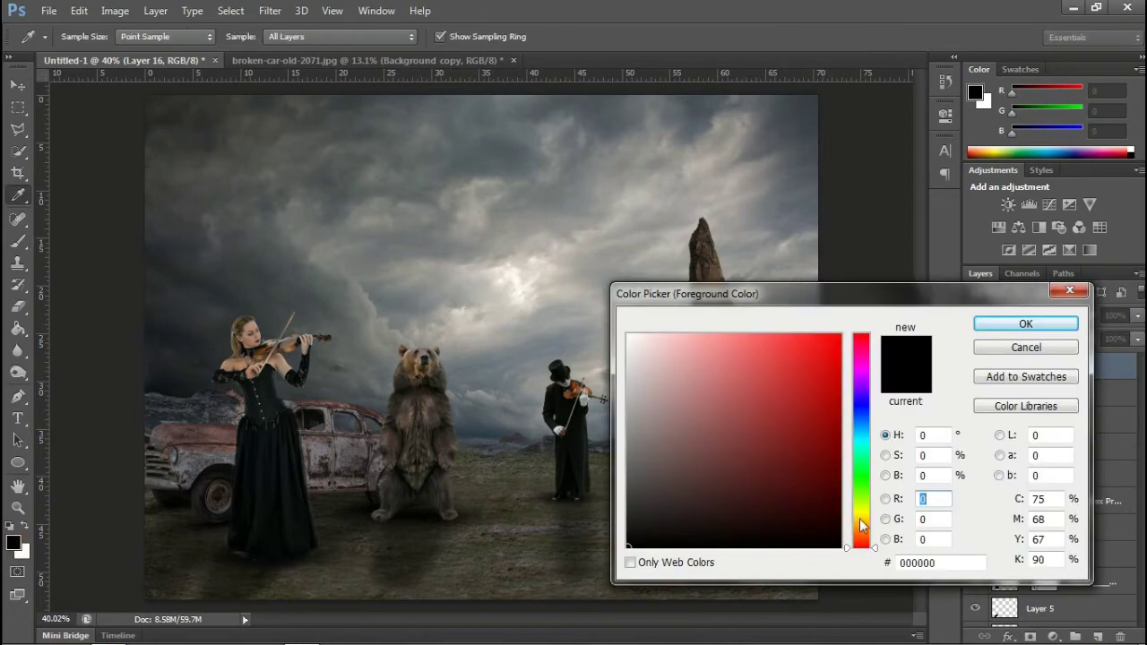
key("Return")
left_click(510, 260)
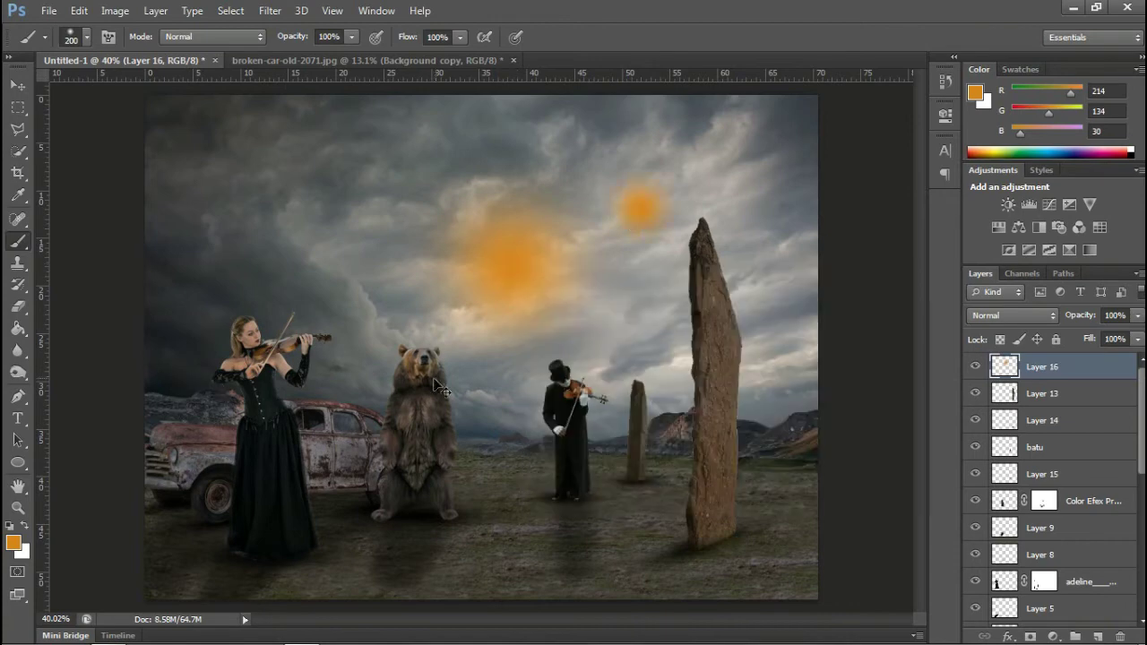
left_click(14, 543)
left_click(1024, 322)
key("bracketright")
key("bracketright")
left_click(516, 267)
Move the sun glow right and reshape it, then drag the birds image into the composite
key("v")
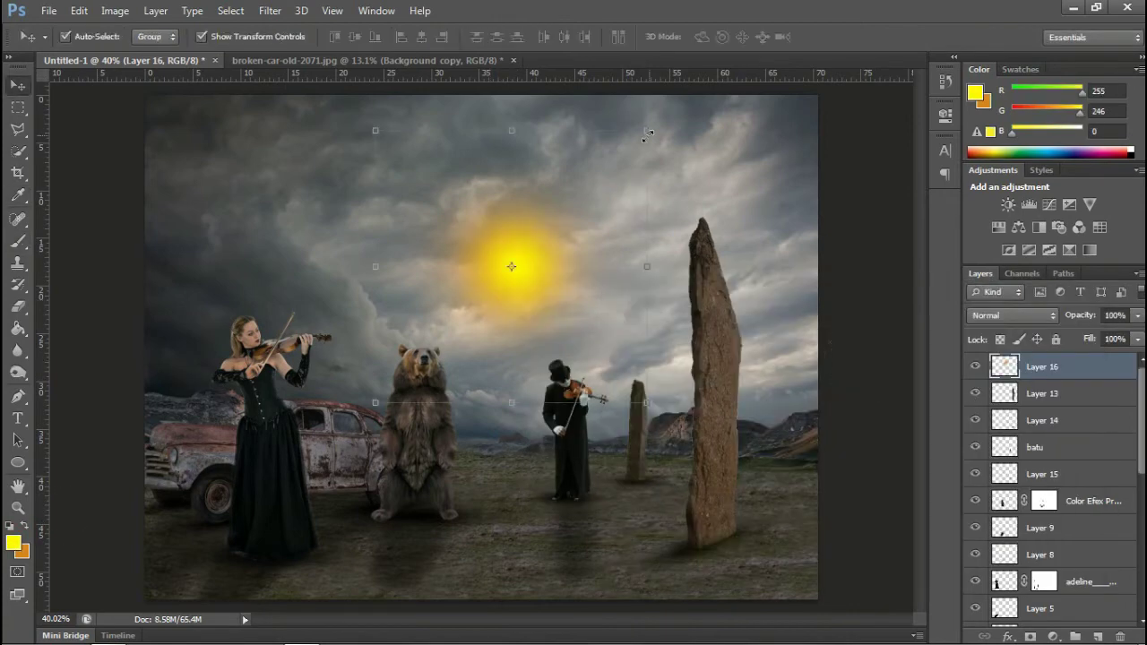
left_click_drag(516, 266, 604, 275)
key("ctrl+t")
left_click_drag(1079, 315, 1062, 324)
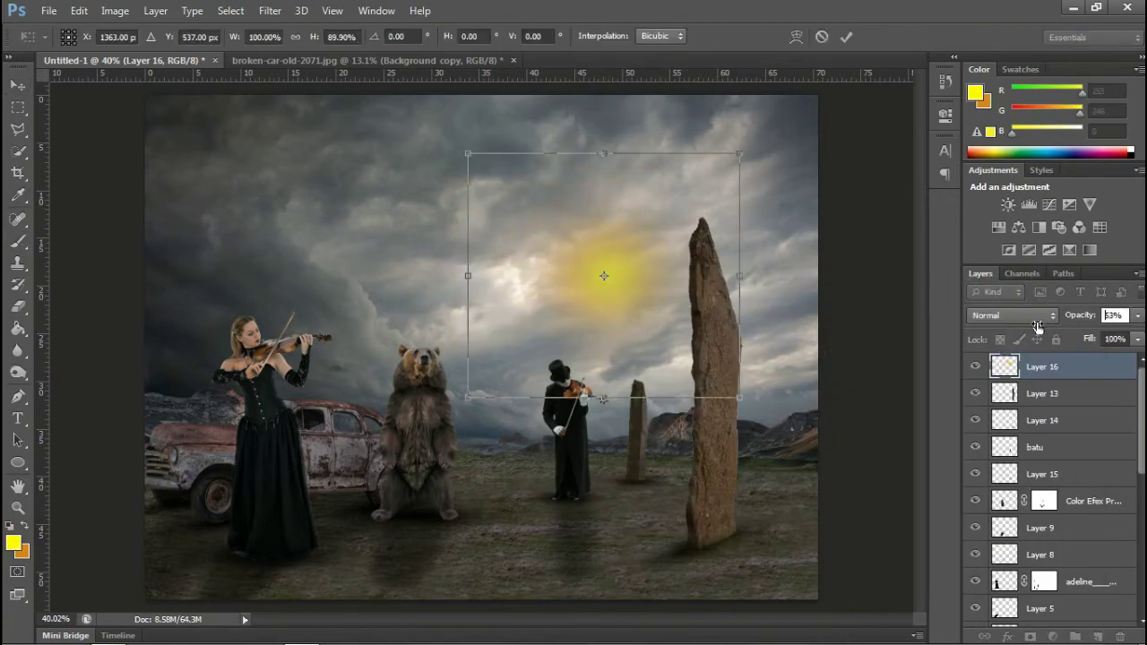
key("Return")
left_click(611, 632)
mouse_move(706, 206)
left_mouse_down()
mouse_move(126, 251)
mouse_move(419, 311)
left_mouse_up()
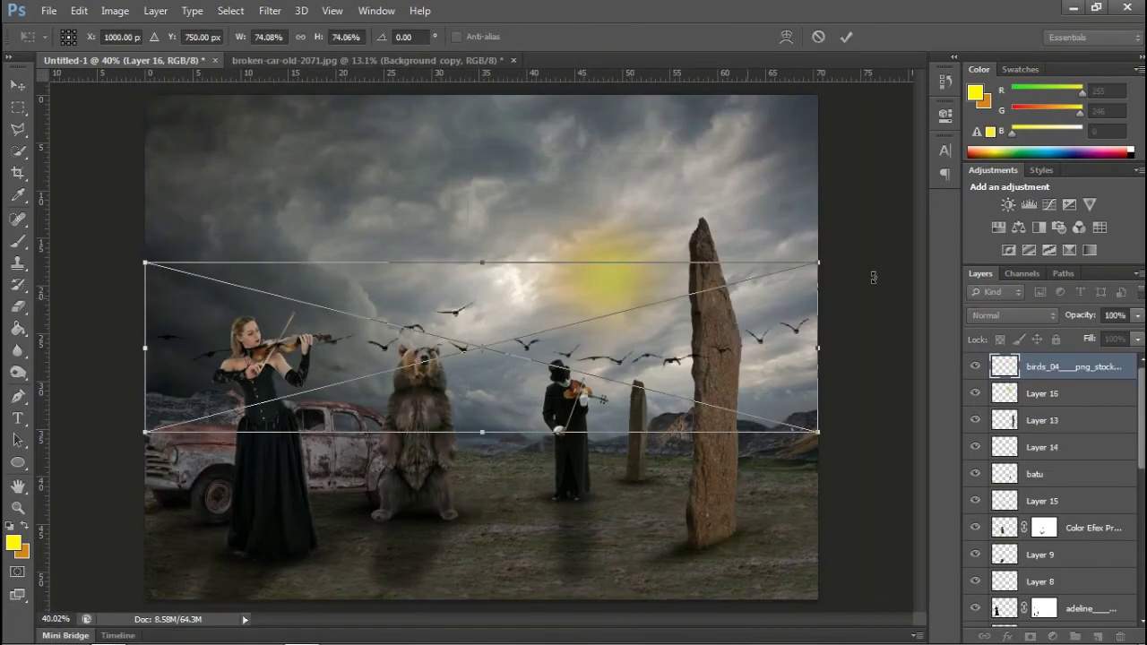
Commit the placed birds and copy a polygon-selected section of the flock onto a new layer
left_click(843, 40)
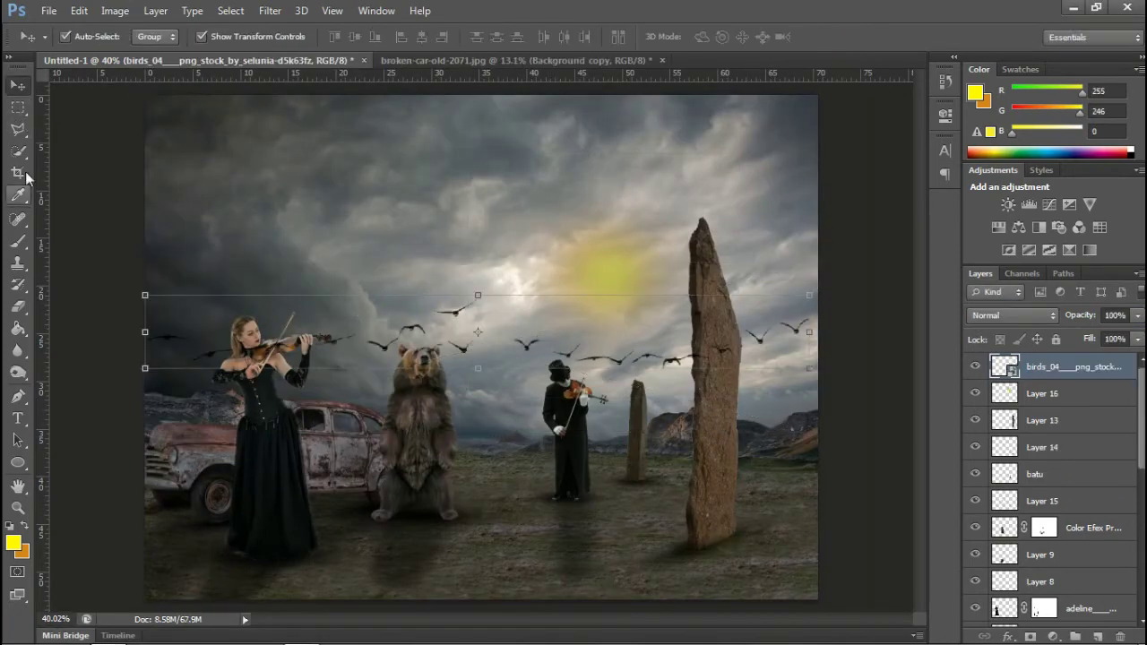
left_click(18, 130)
left_click(89, 139)
left_click(482, 375)
left_click(507, 303)
right_click(704, 291)
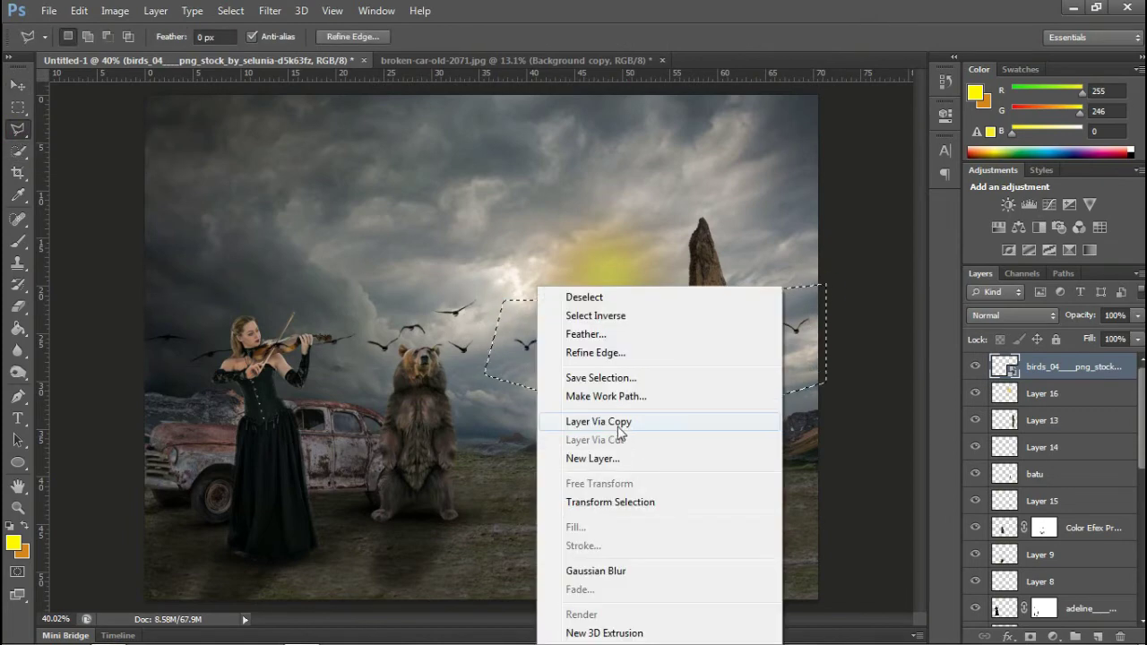
left_click(743, 153)
Move the copied birds over the violinist, undoing an accidental stone shift
key("v")
left_click(1039, 446)
key("ctrl+z")
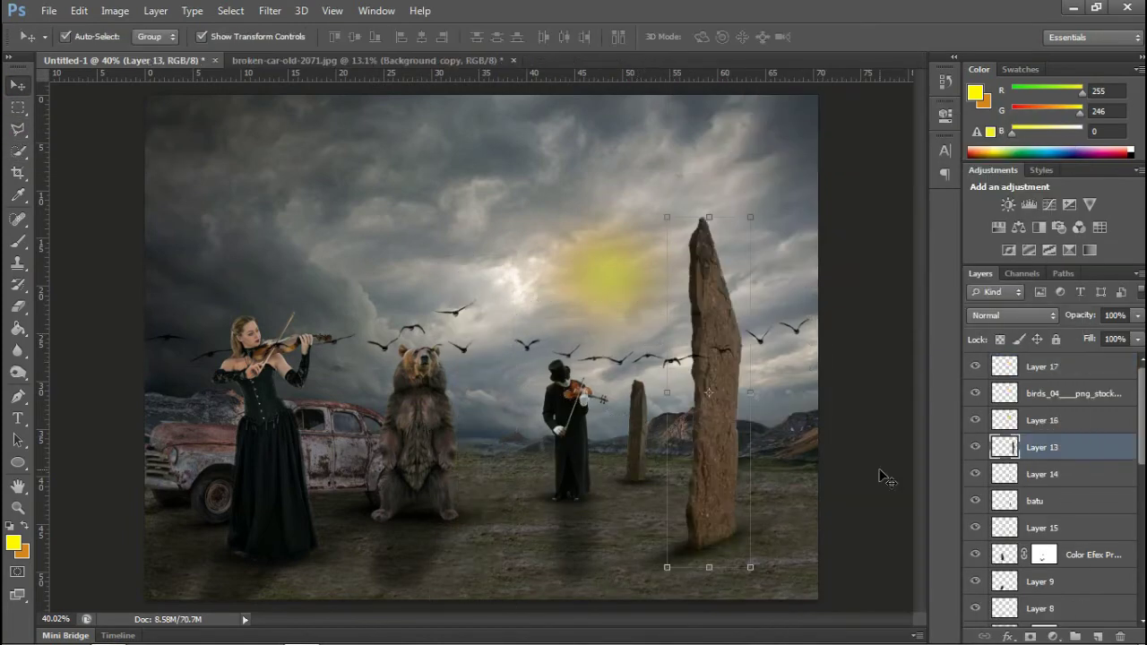
left_click(1042, 367)
key("ctrl+t")
mouse_move(700, 358)
left_mouse_down()
mouse_move(351, 283)
mouse_move(419, 334)
left_mouse_up()
key("Return")
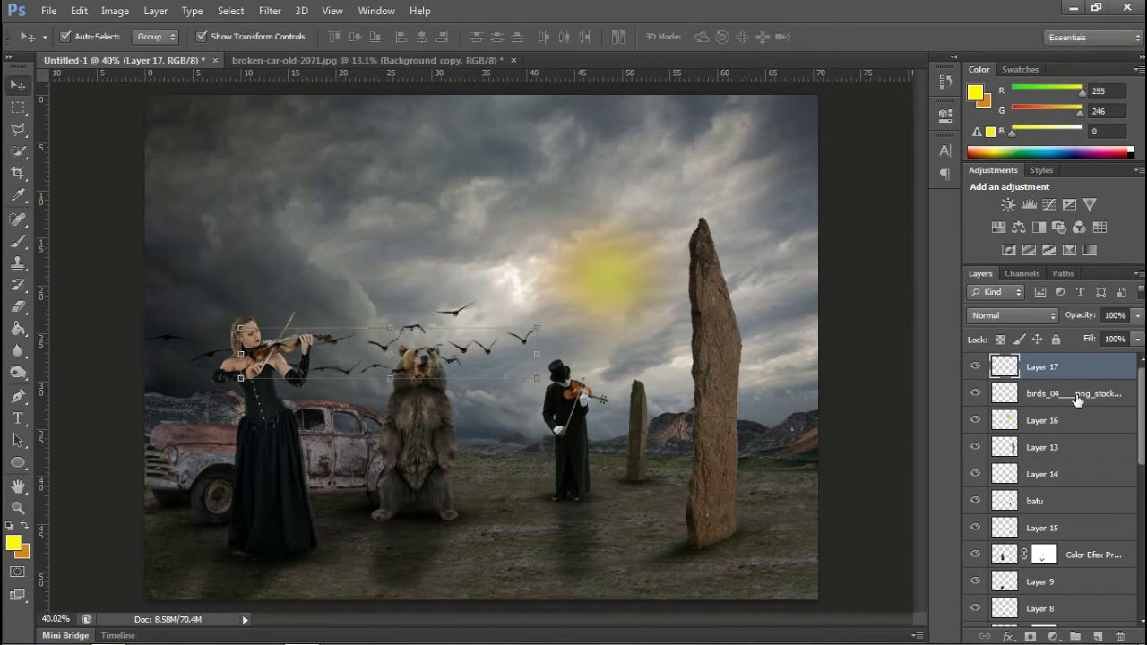
Scale both bird layers to 68% and move them up beside the sun
left_click(1073, 394, "shift")
key("ctrl+t")
left_click_drag(340, 333, 502, 331)
left_click_drag(678, 376, 543, 381)
mouse_move(331, 340)
left_mouse_down()
mouse_move(410, 248)
mouse_move(662, 300)
left_mouse_up()
left_click(845, 37)
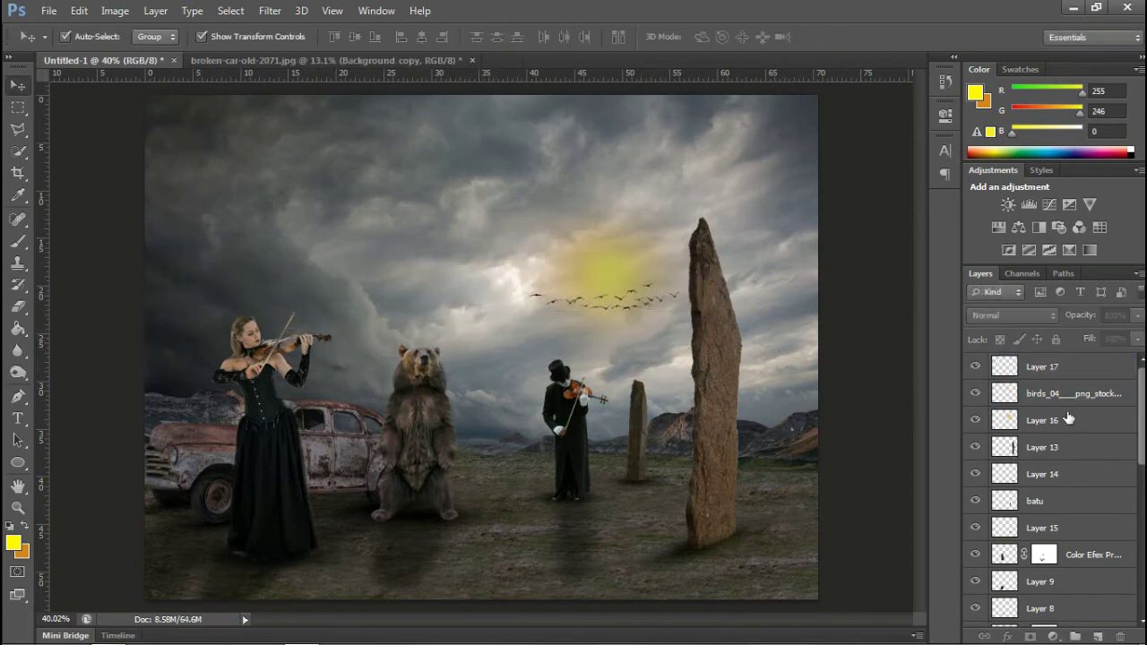
Set sun-glow Layer 16 to Overlay blending and enlarge it to about 115%
left_click(1068, 418)
left_click(1012, 315)
left_click(995, 230)
key("Up")
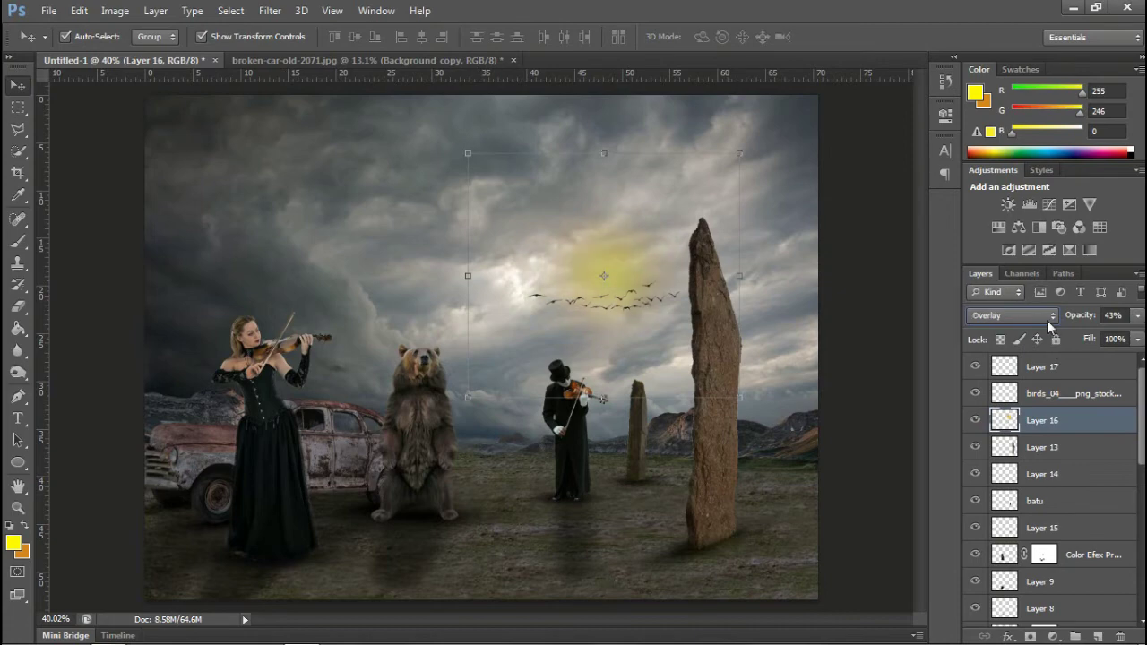
left_click_drag(679, 147, 626, 281)
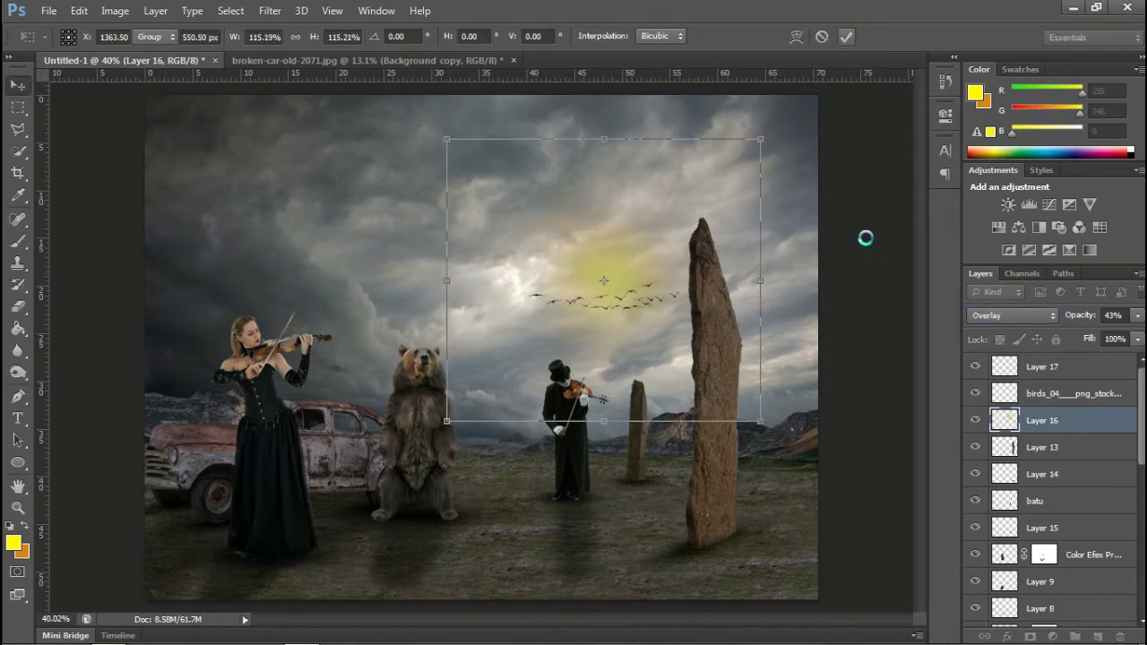
scroll(871, 335, "down", 1)
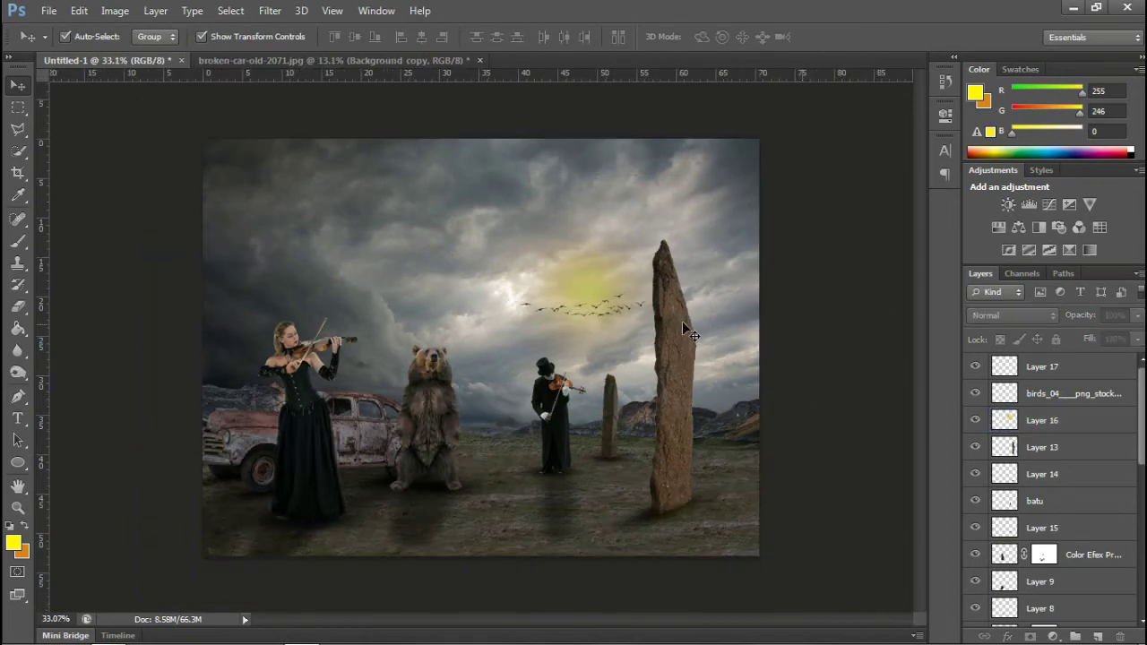
Save the composite as a Photoshop PSD under a new file name
key("ctrl+s")
type("hajim")
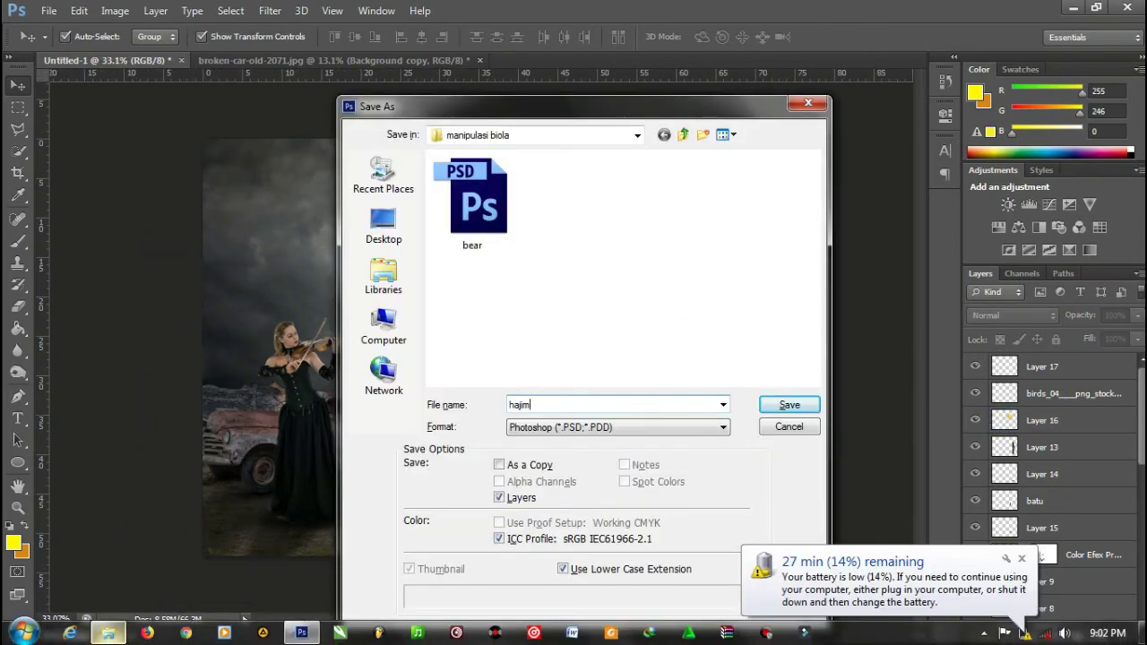
type("mufid")
key("Return")
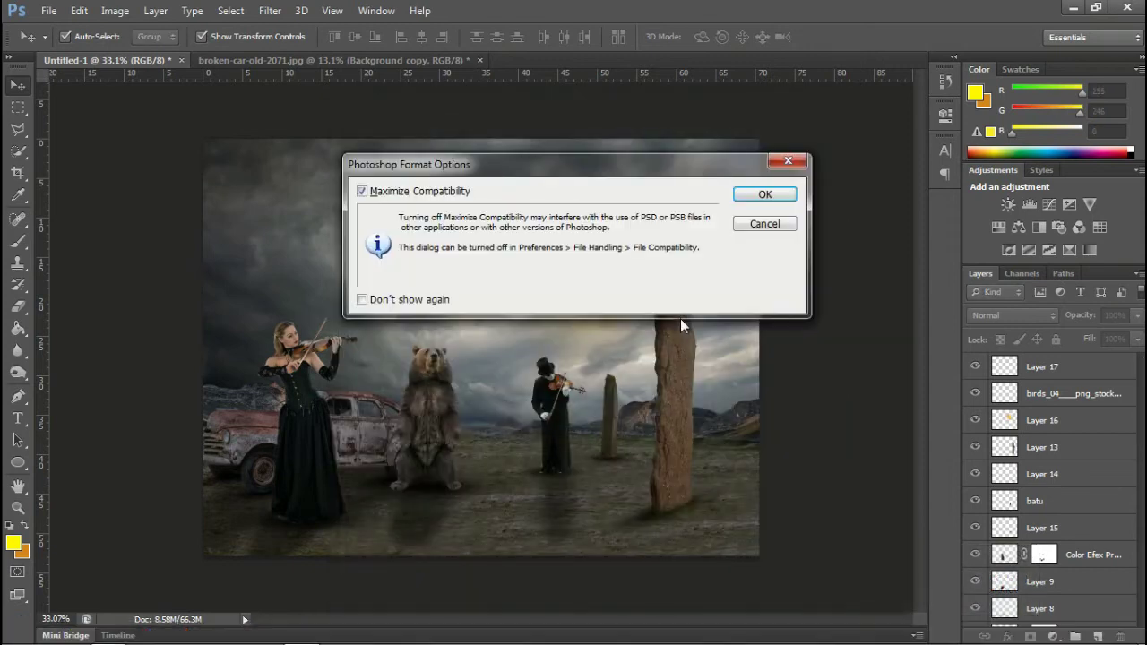
Finish the PSD save, then stamp all layers into a merged layer and delete it again
key("Return")
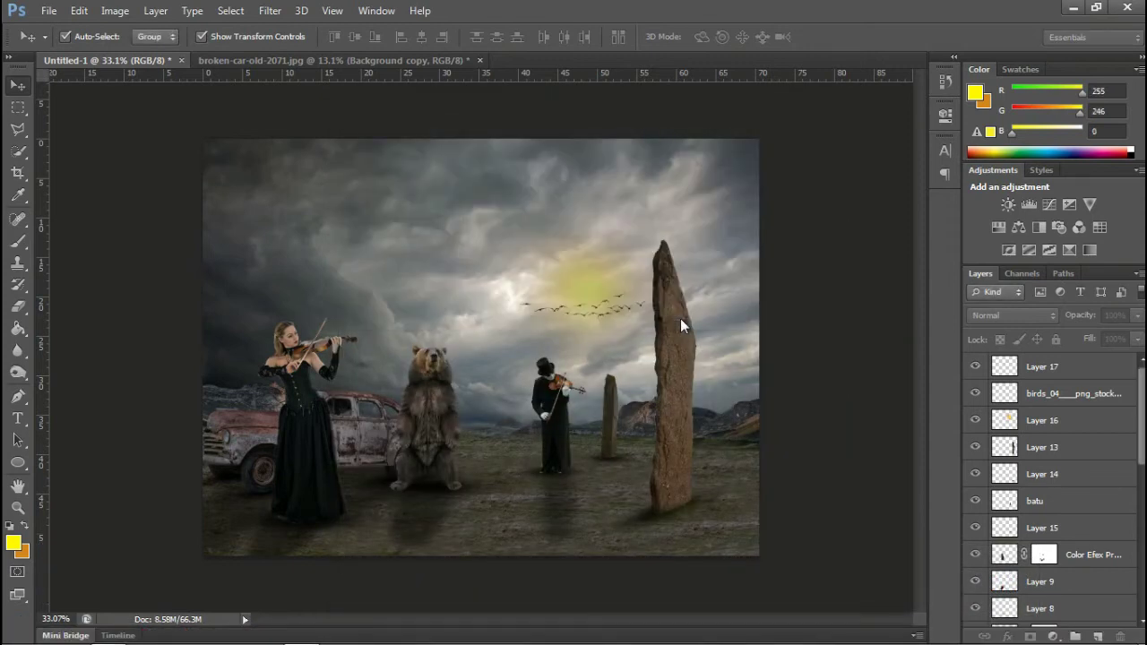
left_click(1041, 378)
scroll(1075, 493, "down", 5)
scroll(1075, 493, "down", 5)
left_click(1119, 582, "shift")
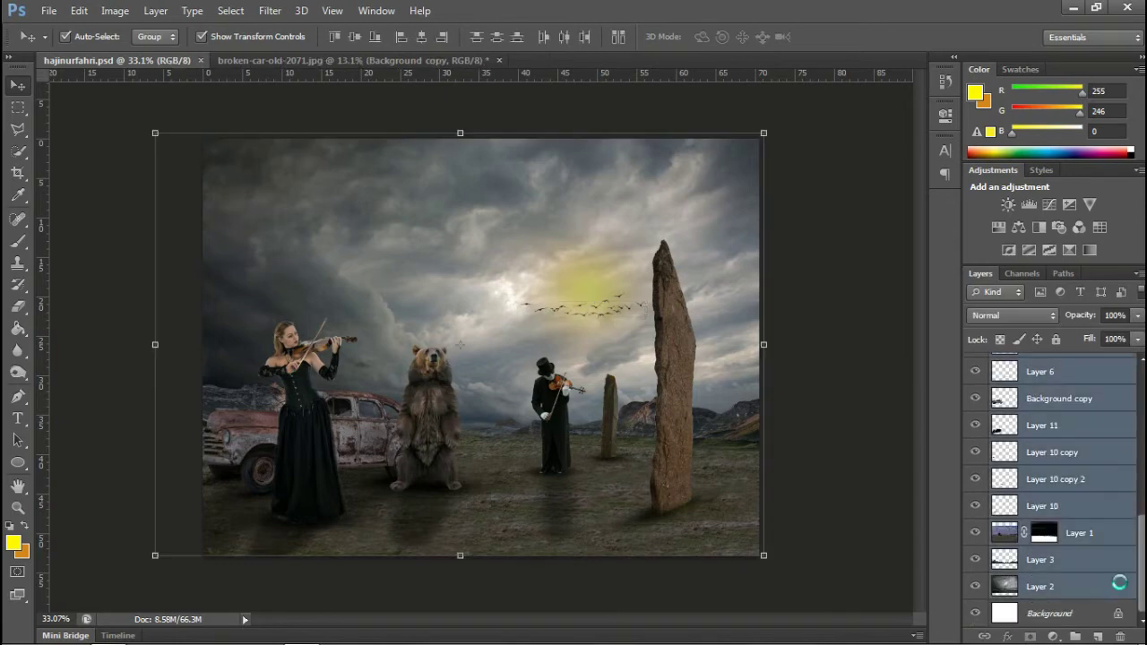
key("ctrl+alt+e")
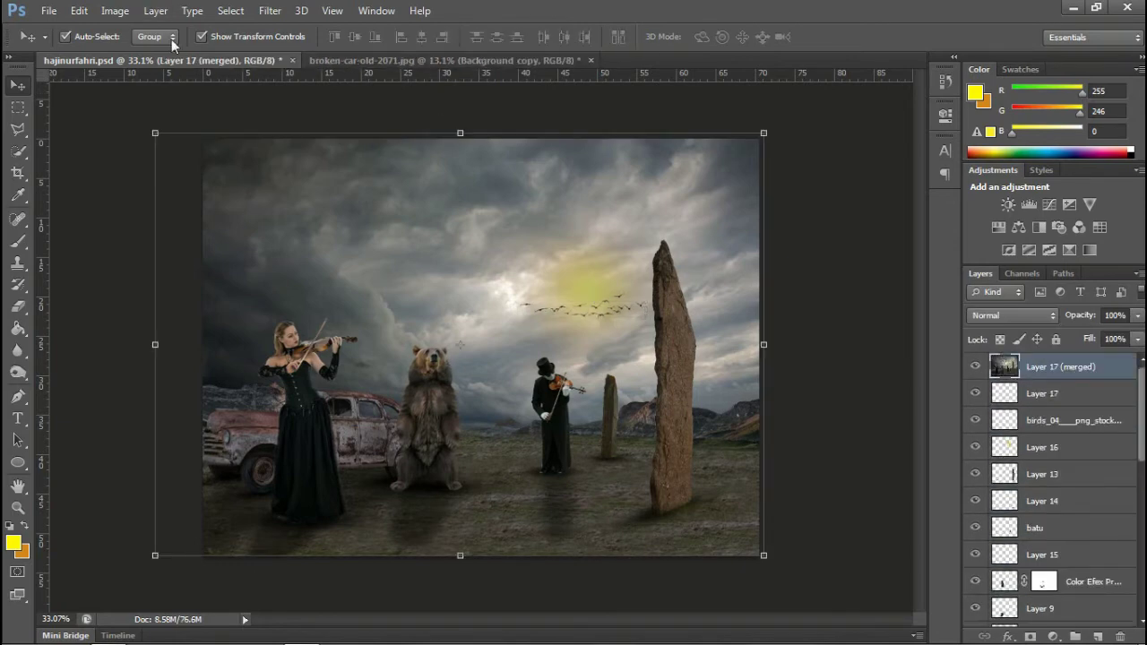
key("o")
key("Delete")
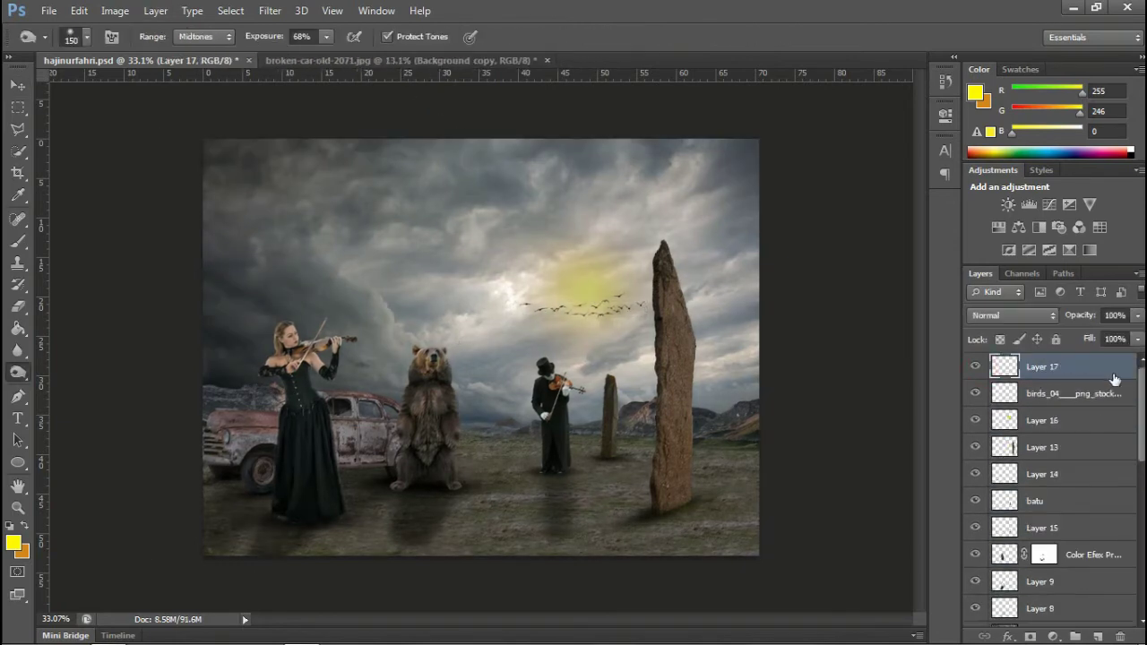
scroll(1075, 448, "down", 3)
scroll(1075, 448, "down", 5)
left_click(1104, 536)
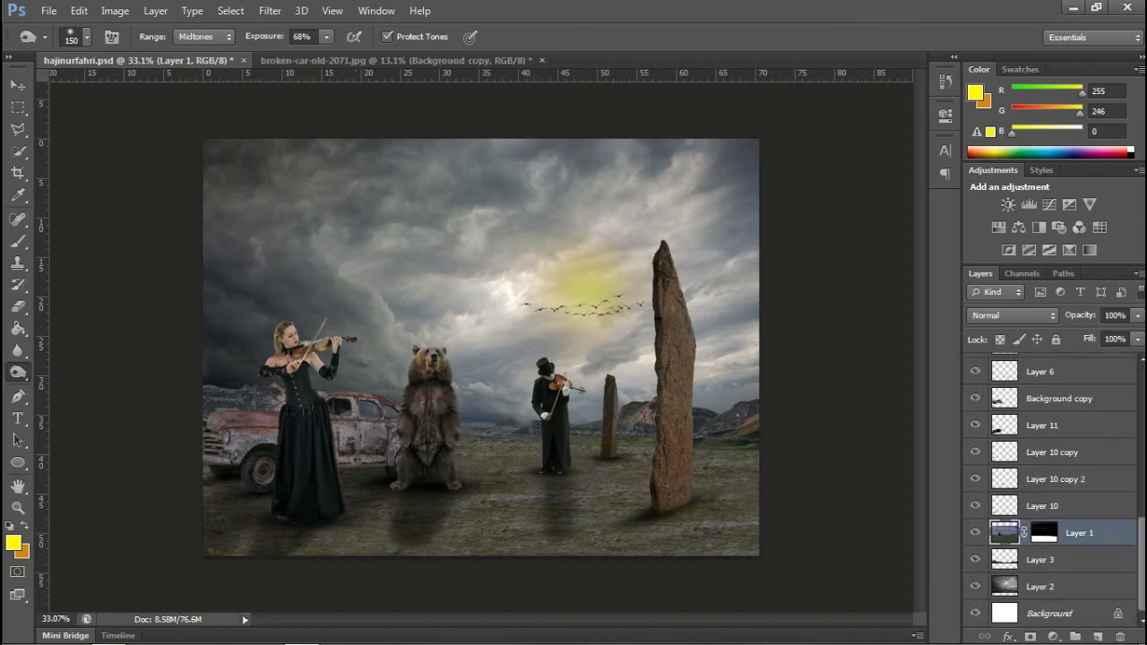
Darken the cloudy sky Layer 2 with Curves, pulling the top point to Output 213
left_click(1082, 586)
key("ctrl+m")
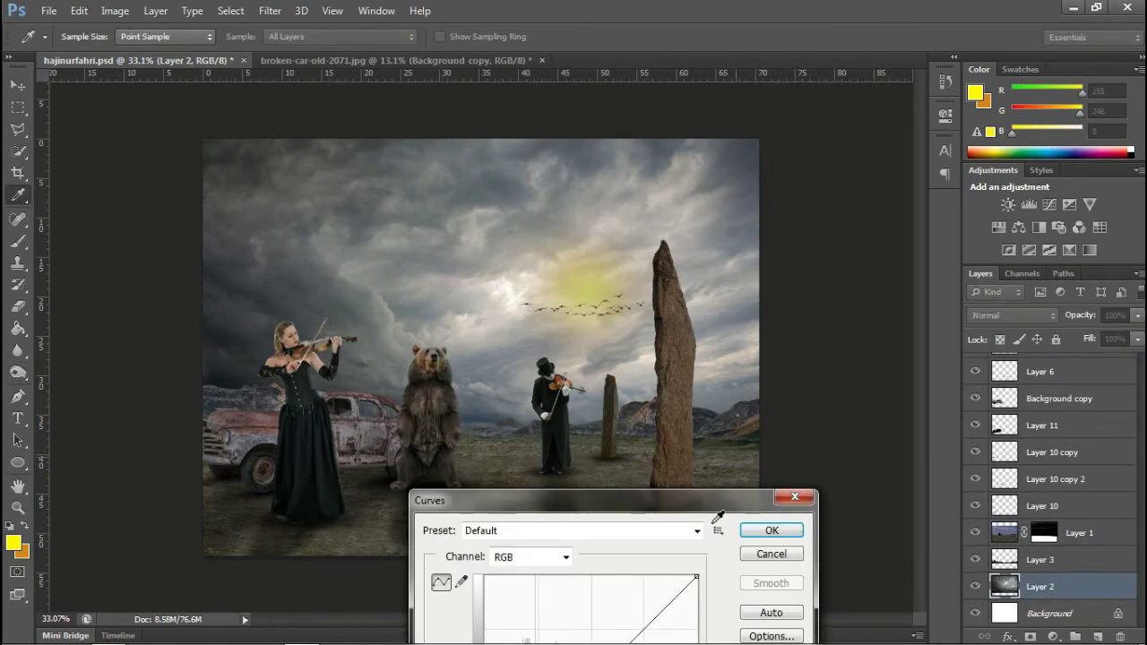
left_click_drag(707, 488, 836, 253)
left_click_drag(835, 319, 851, 358)
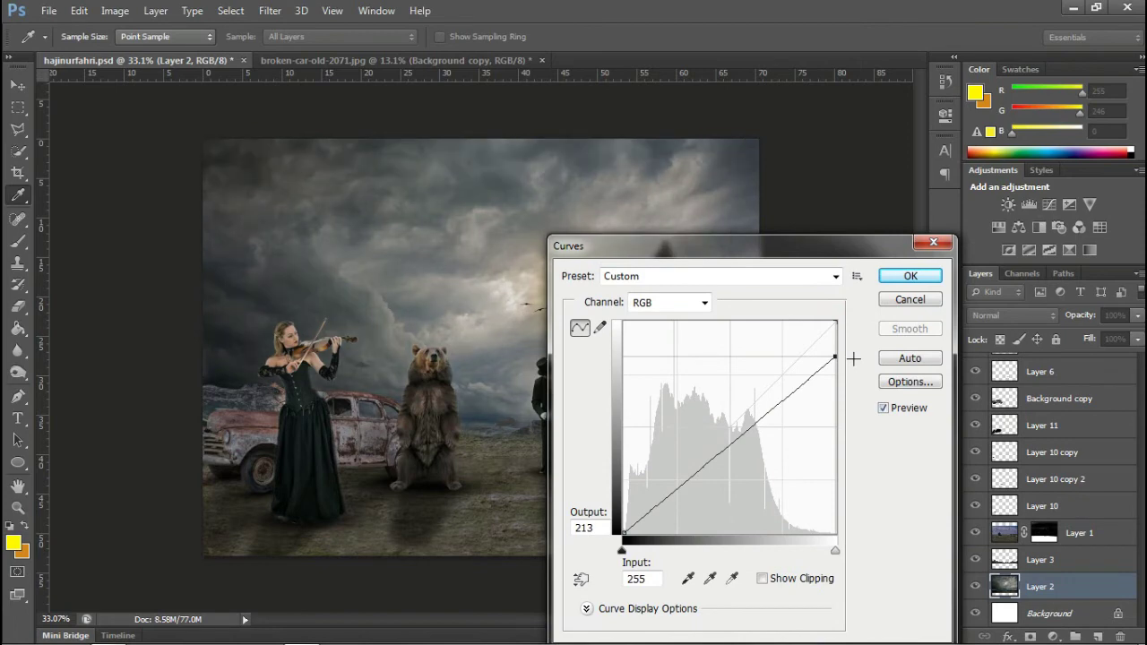
left_click(911, 276)
key("o")
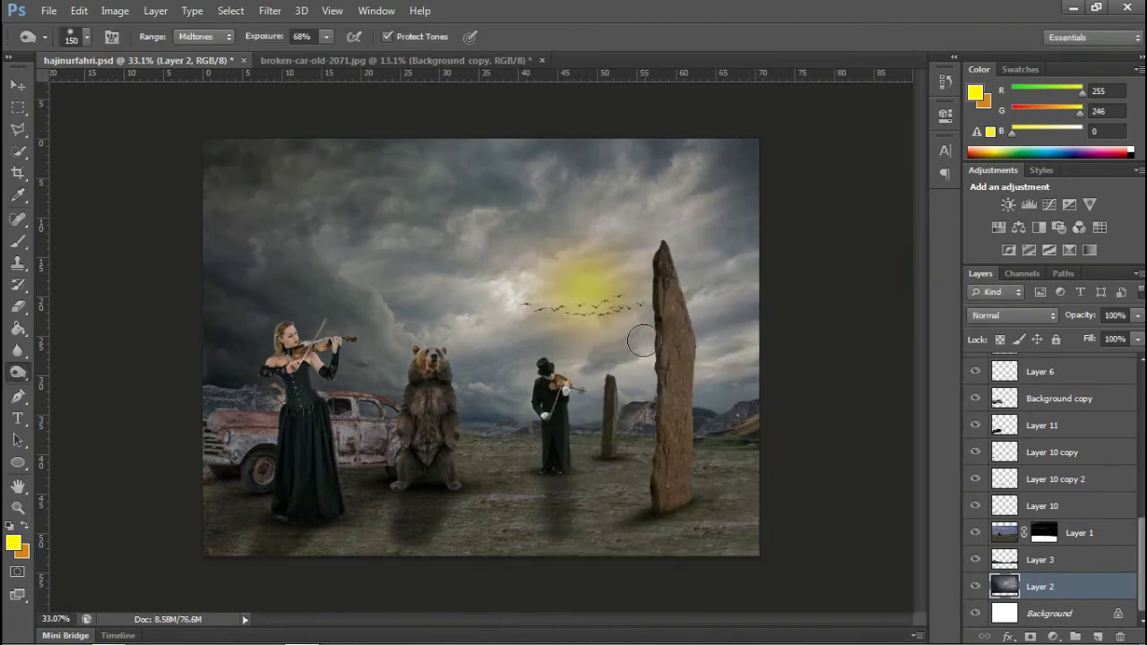
left_click_drag(1141, 541, 1141, 368)
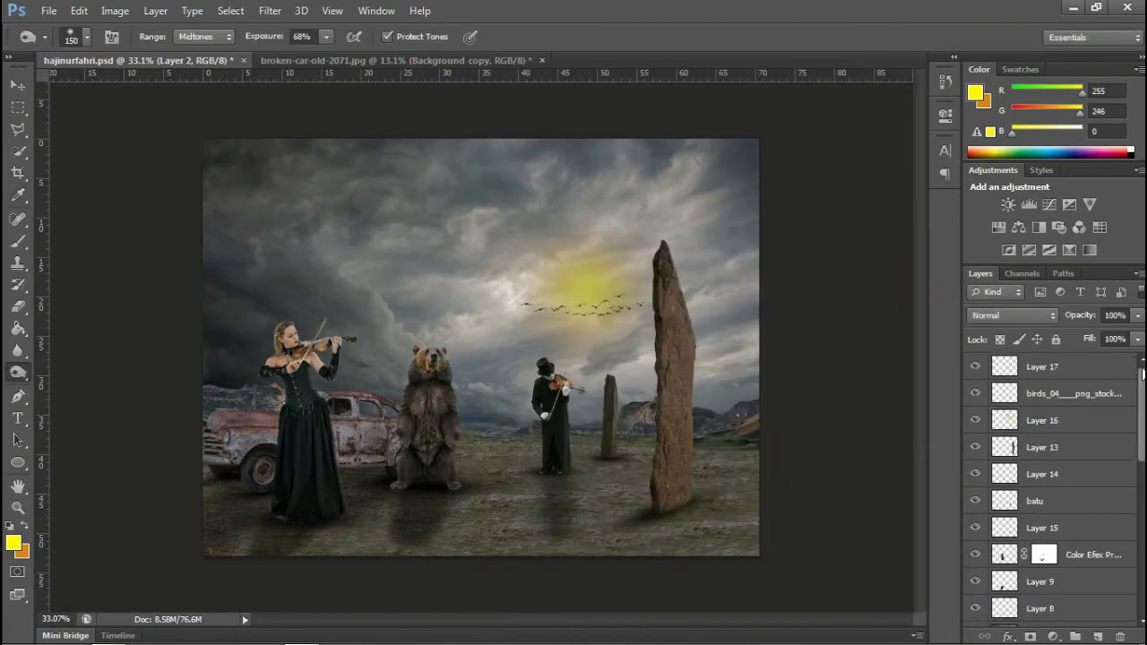
Move the sun glow and both bird layers down-right behind the stone
key("v")
left_click(1086, 419)
left_click(1066, 366, "shift")
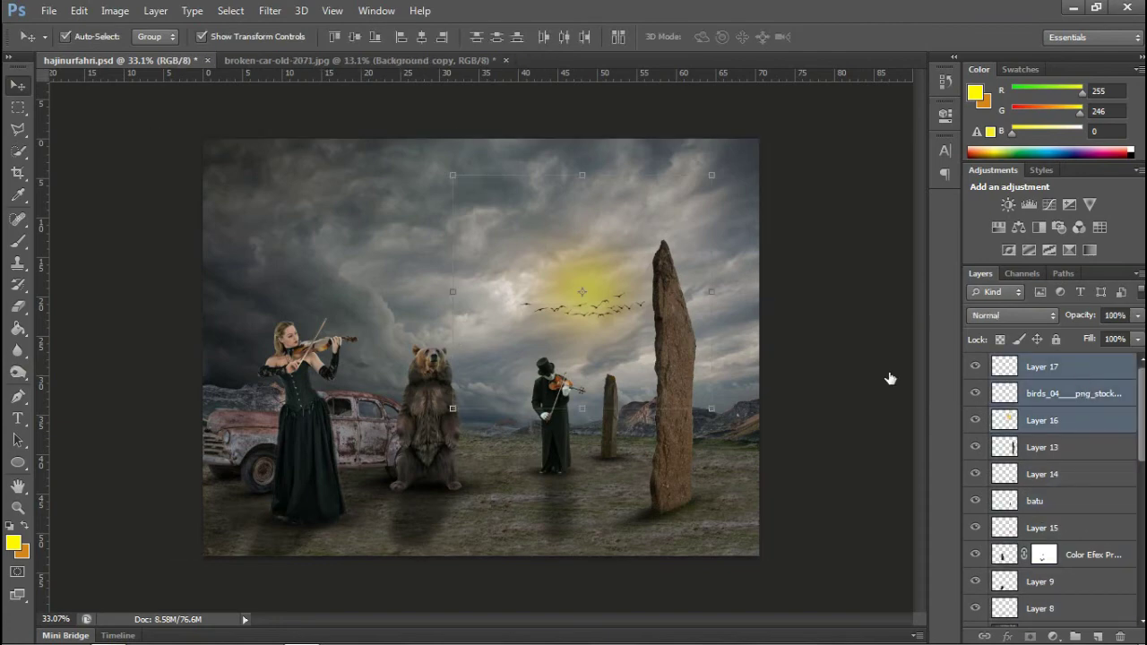
mouse_move(633, 322)
left_mouse_down()
mouse_move(712, 363)
mouse_move(694, 361)
left_mouse_up()
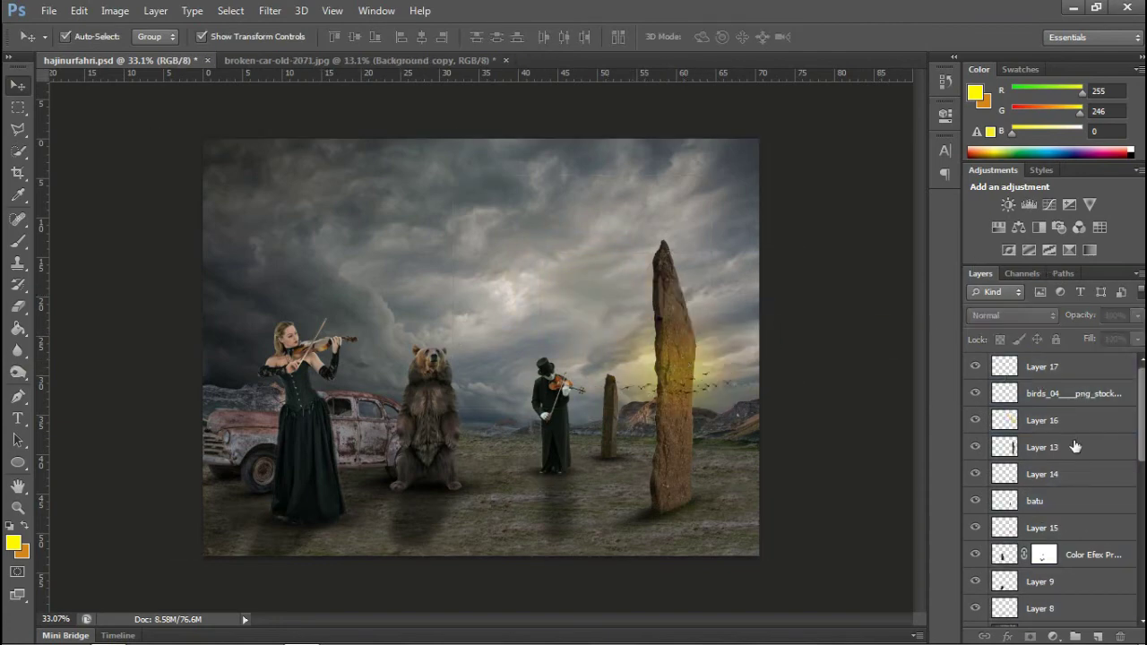
Bring Layer 13, the tall standing stone, to the top of the stack and pick the Dodge tool
left_click_drag(1063, 360, 1066, 366)
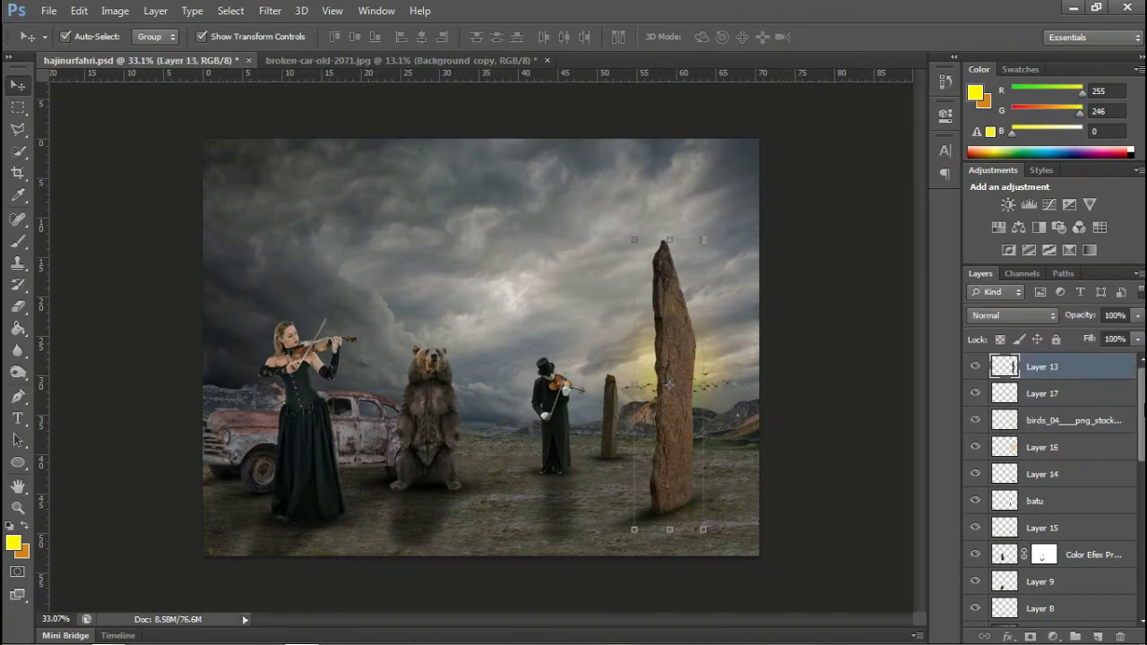
scroll(1143, 408, "down", 1)
scroll(968, 412, "up", 1)
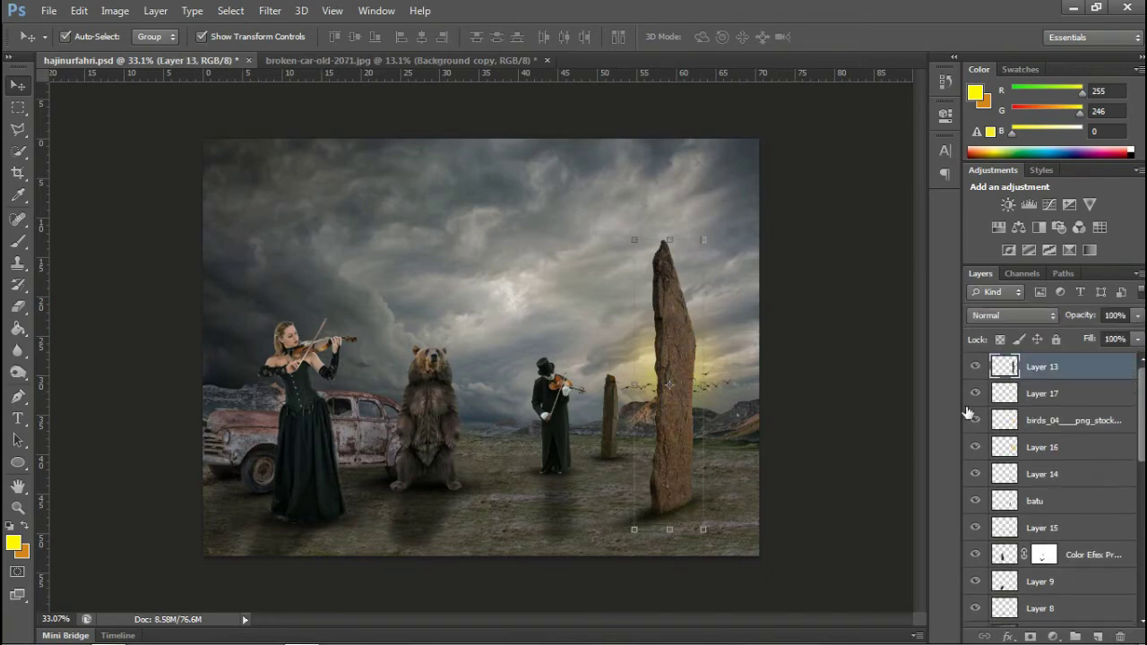
left_click(854, 418)
left_click(18, 372)
left_click(1033, 372)
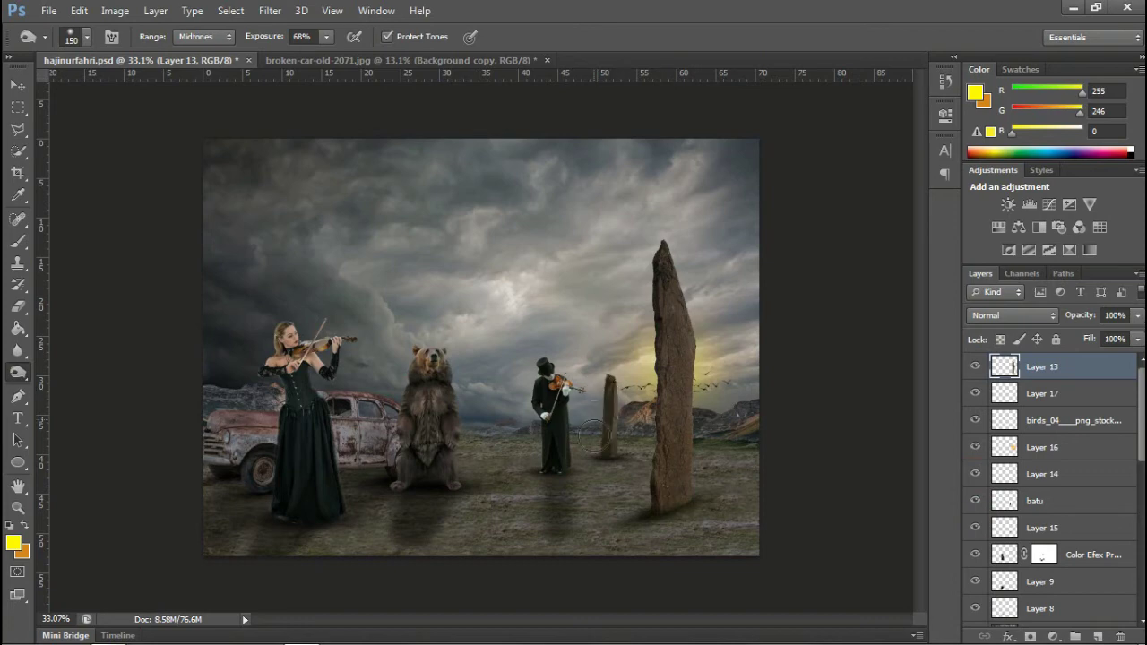
Check sun-glow Layer 16's blend settings, then reselect the standing stone layer with Move
left_click(1075, 447)
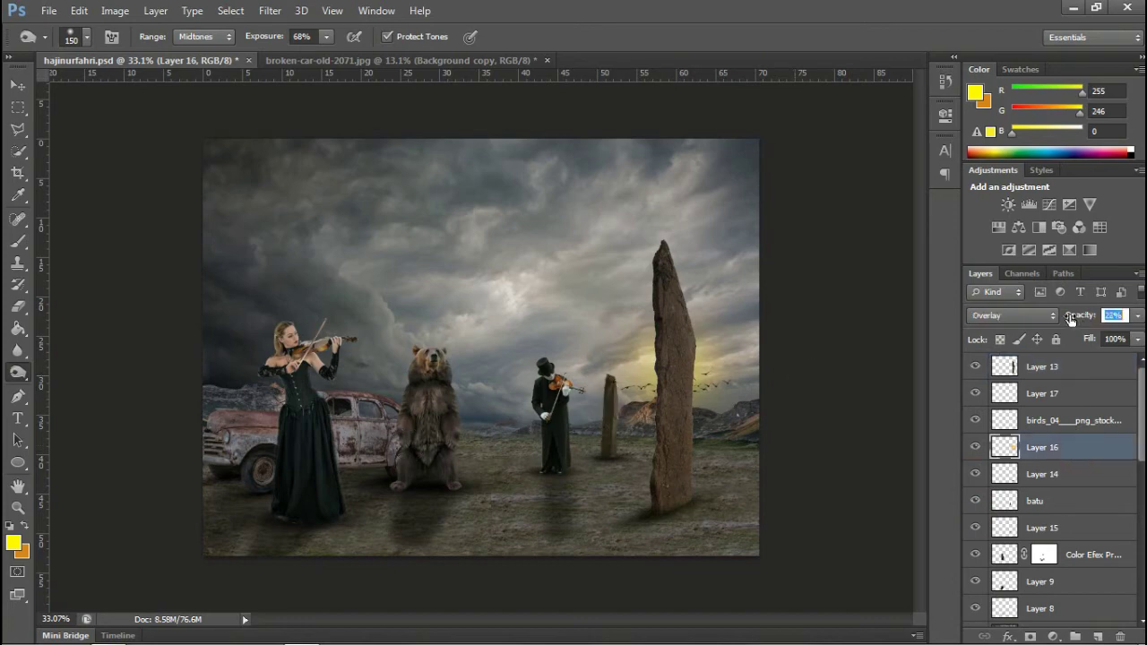
key("v")
left_click(840, 408)
left_click(1085, 376)
scroll(1048, 484, "down", 5)
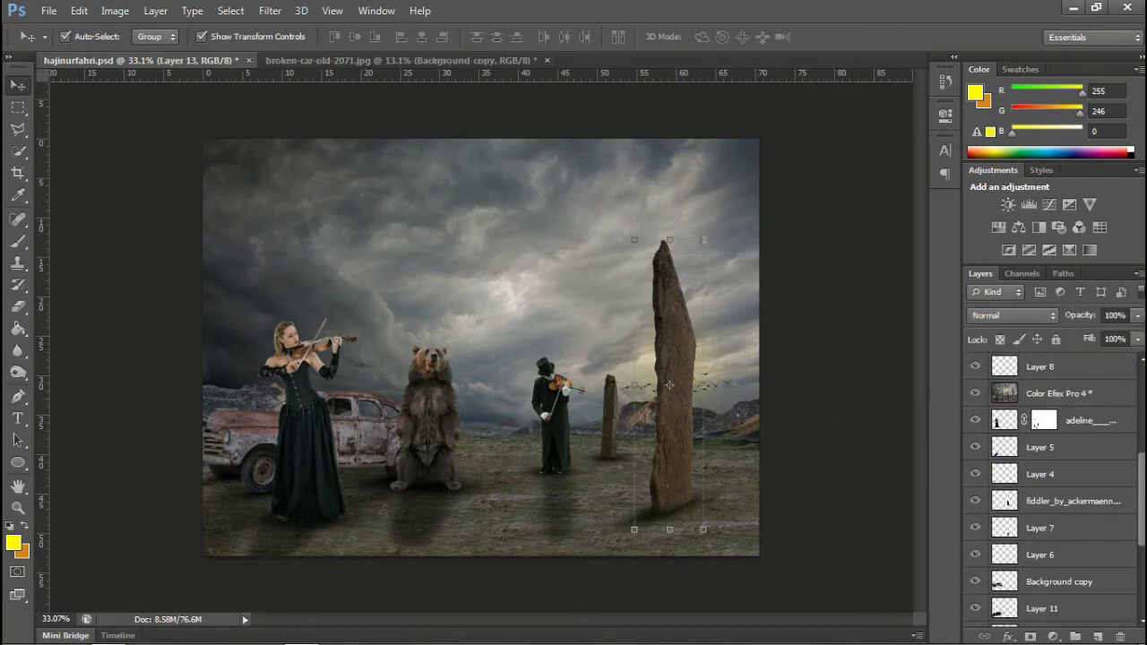
scroll(1049, 484, "down", 5)
Add a deep blue Solid Color fill layer blended in Overlay at about 30% opacity
scroll(1048, 484, "down", 5)
left_click(1118, 593, "shift")
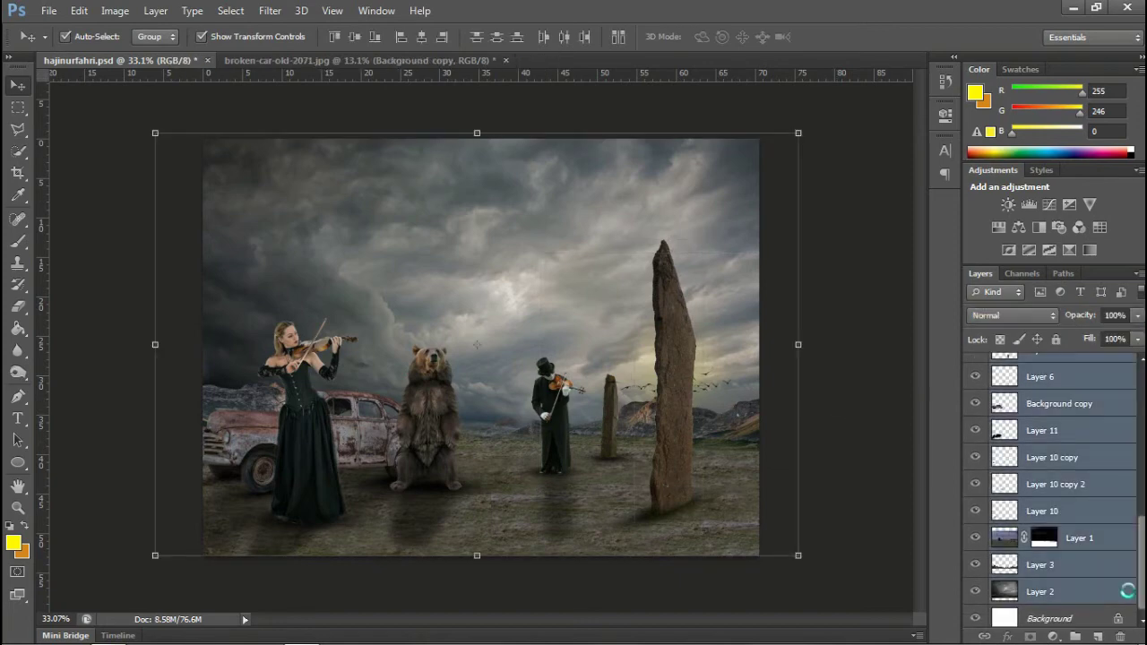
left_click(1097, 637)
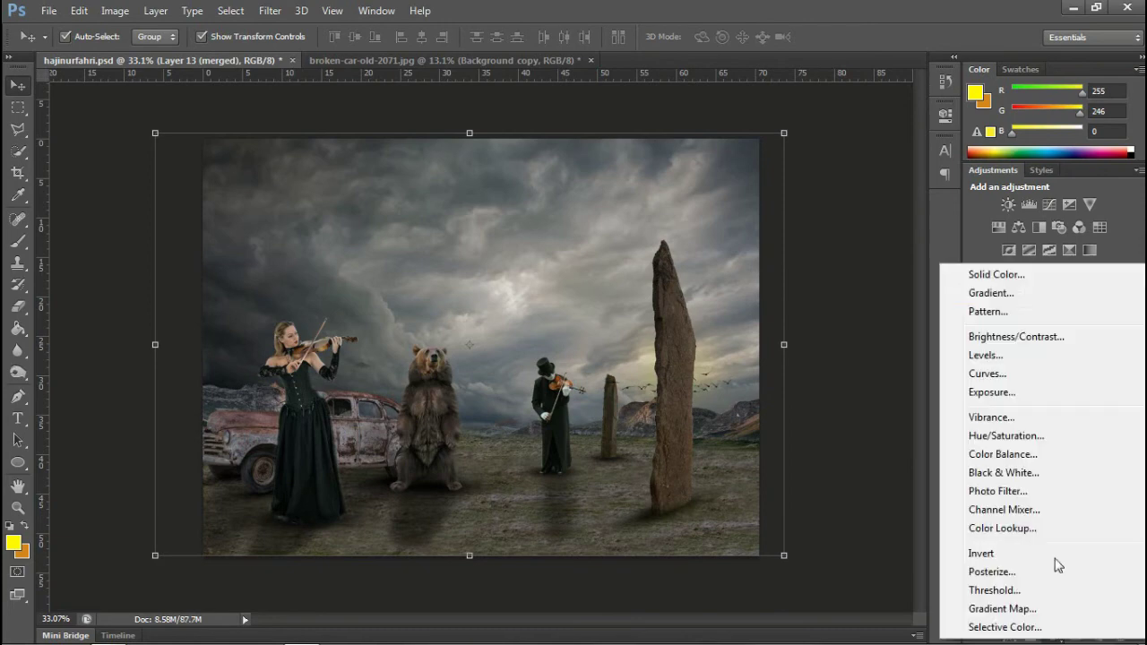
left_click(994, 343)
left_click(862, 418)
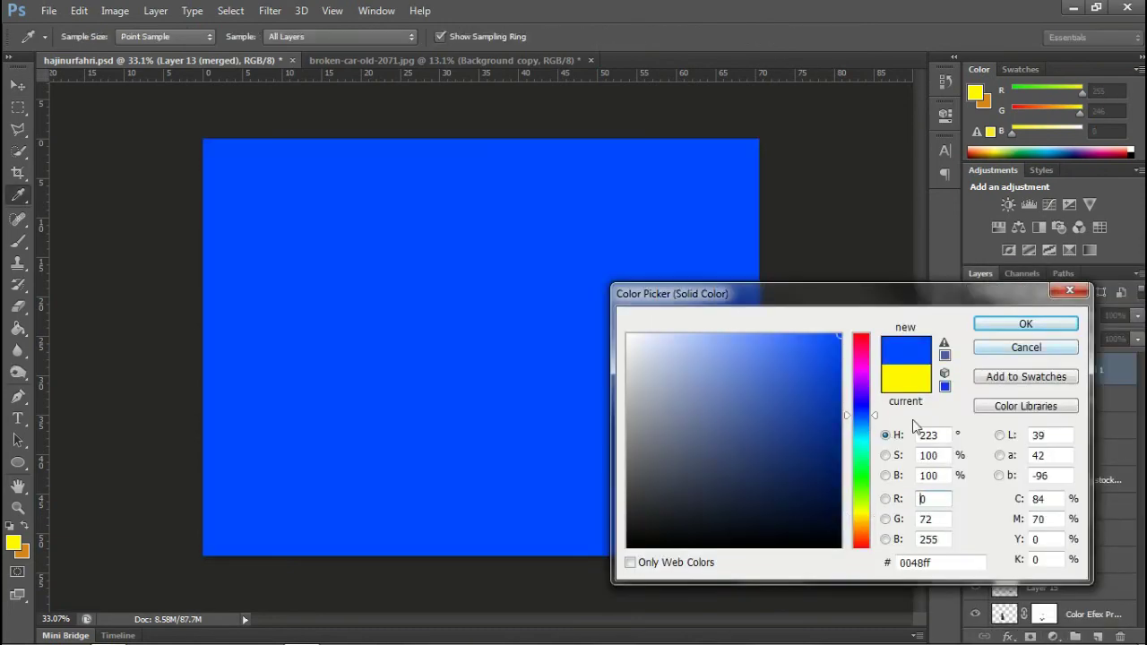
left_click_drag(837, 371, 860, 419)
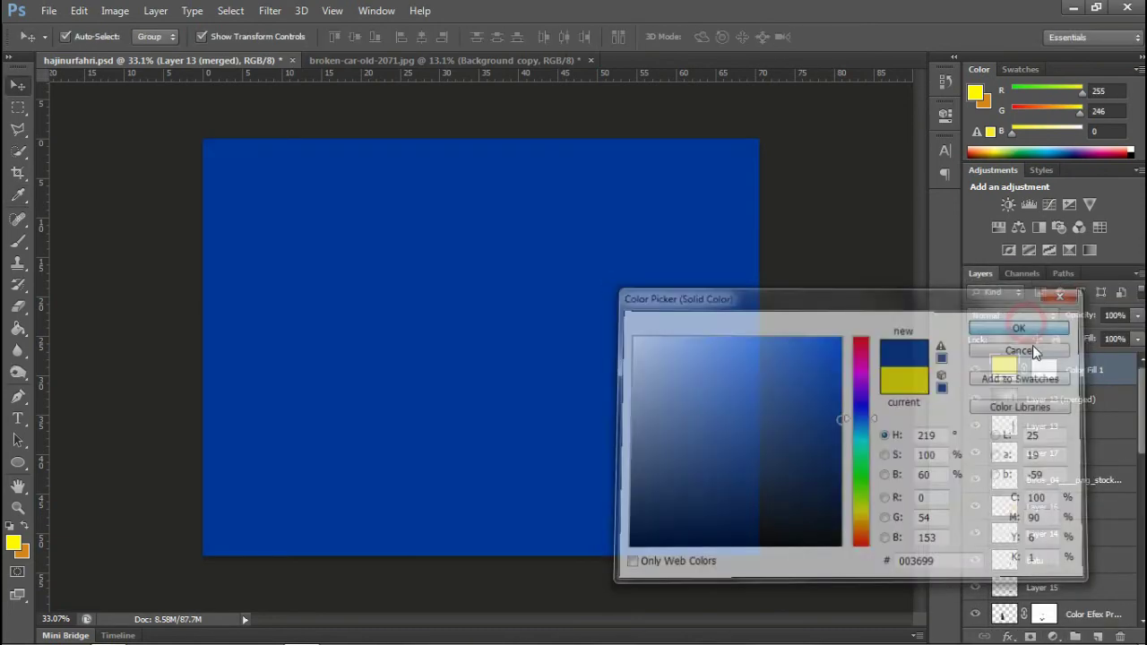
left_click(1025, 323)
left_click(1012, 315)
left_click(1003, 212)
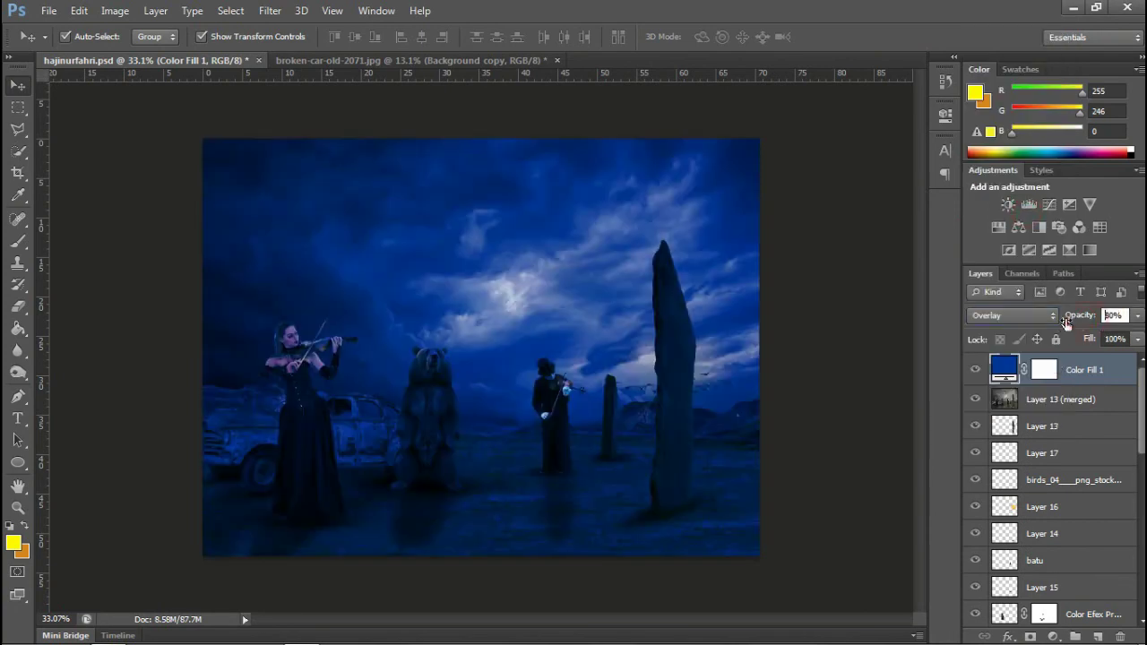
left_click_drag(1065, 323, 1034, 323)
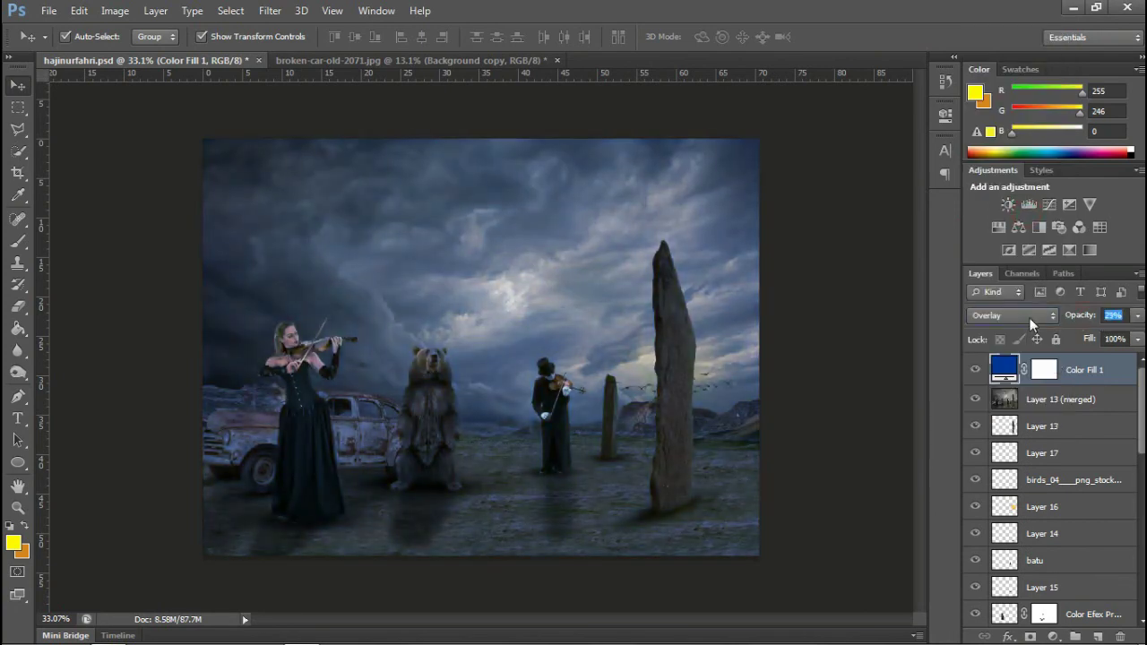
Add a yellow Solid Color fill layer blended in Screen at low opacity
left_click(1051, 635)
left_click(985, 266)
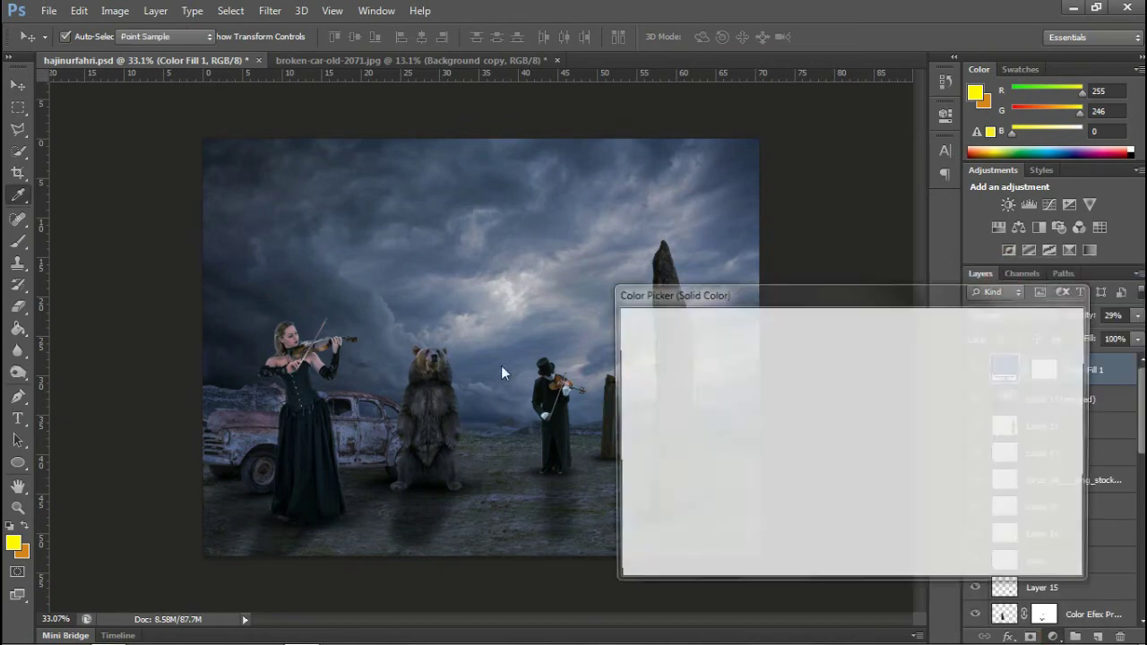
left_click(1066, 322)
key("Return")
left_click(1012, 315)
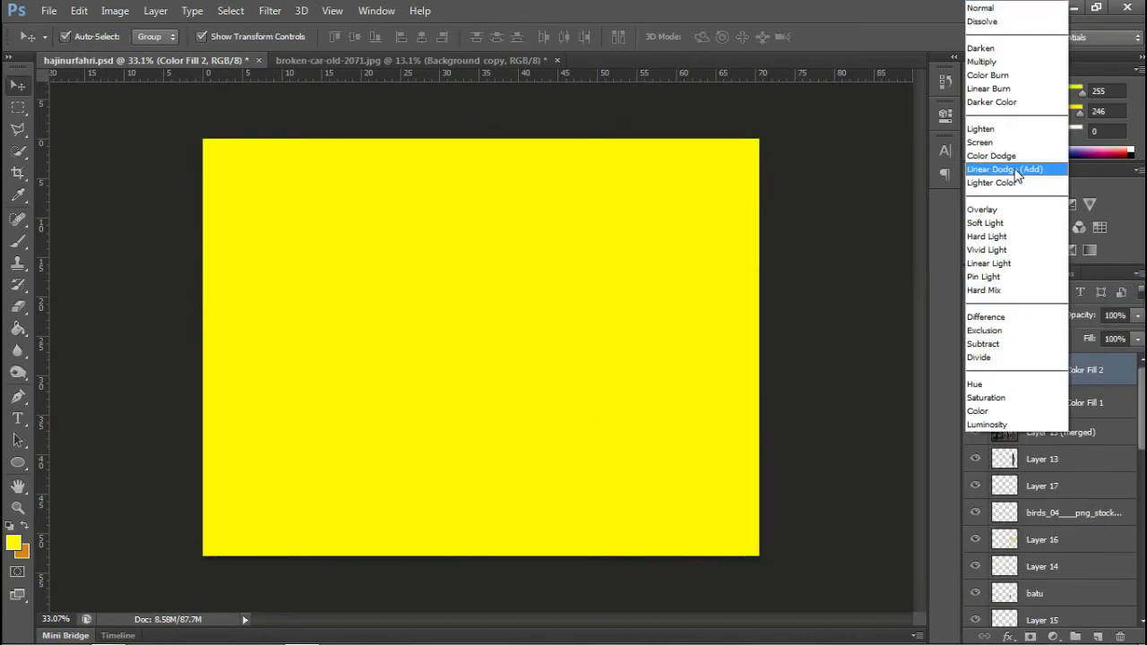
left_click(994, 143)
left_click_drag(1079, 315, 996, 306)
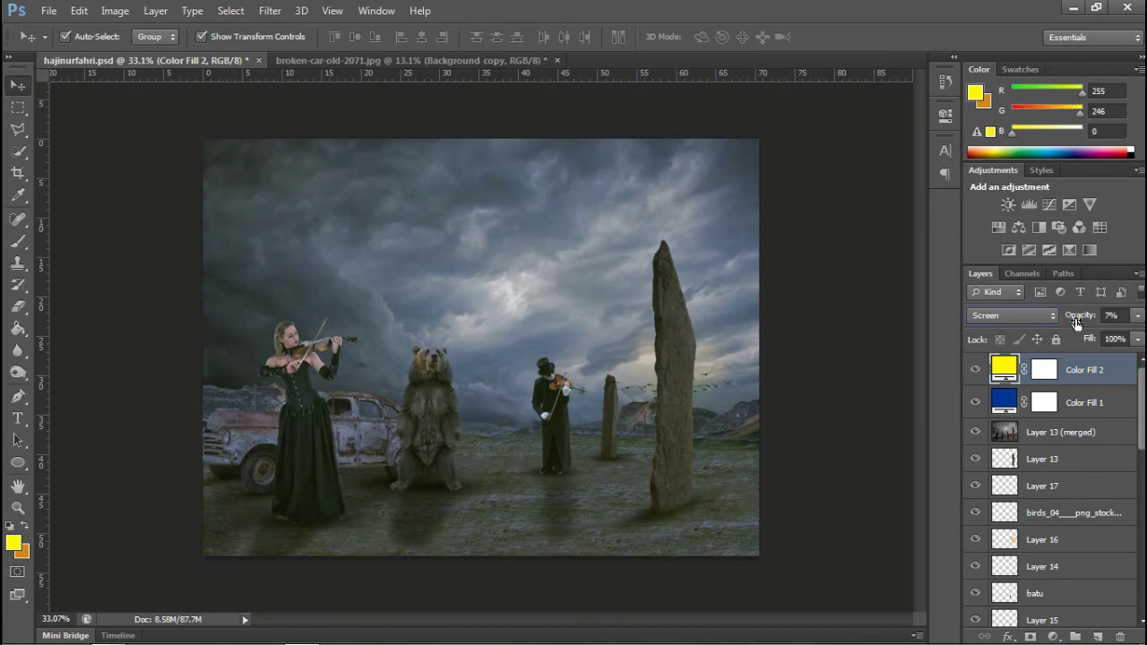
Reduce the yellow fill to about 4%, then stamp the fills and scene into one merged layer
left_click(1109, 405)
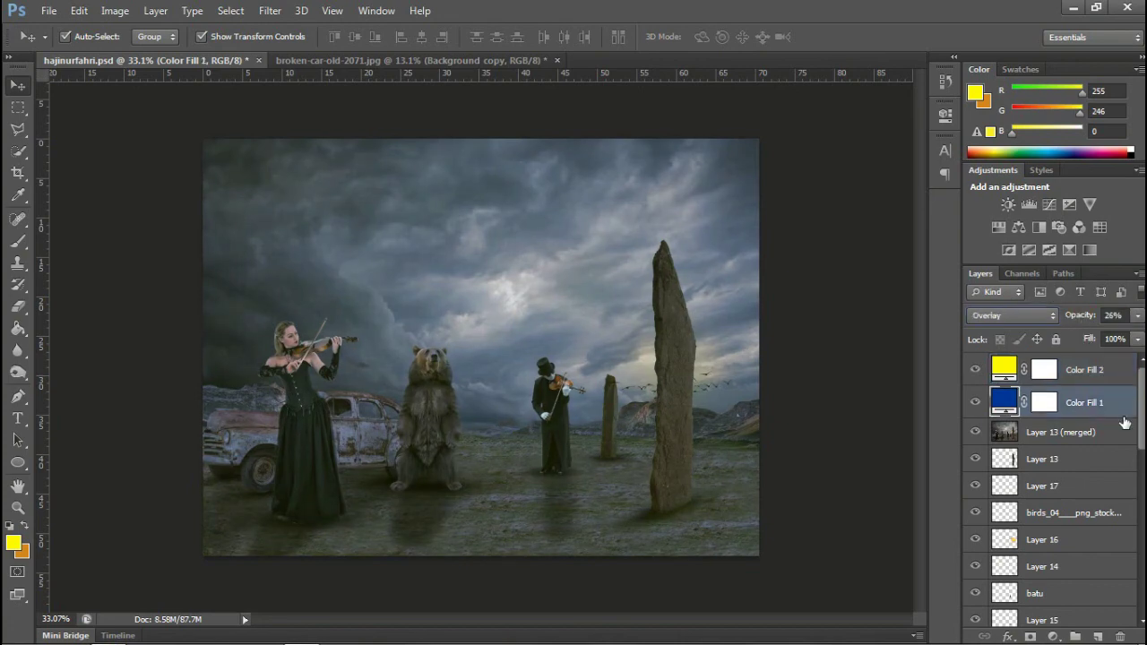
left_click(1092, 361)
left_click(1079, 317)
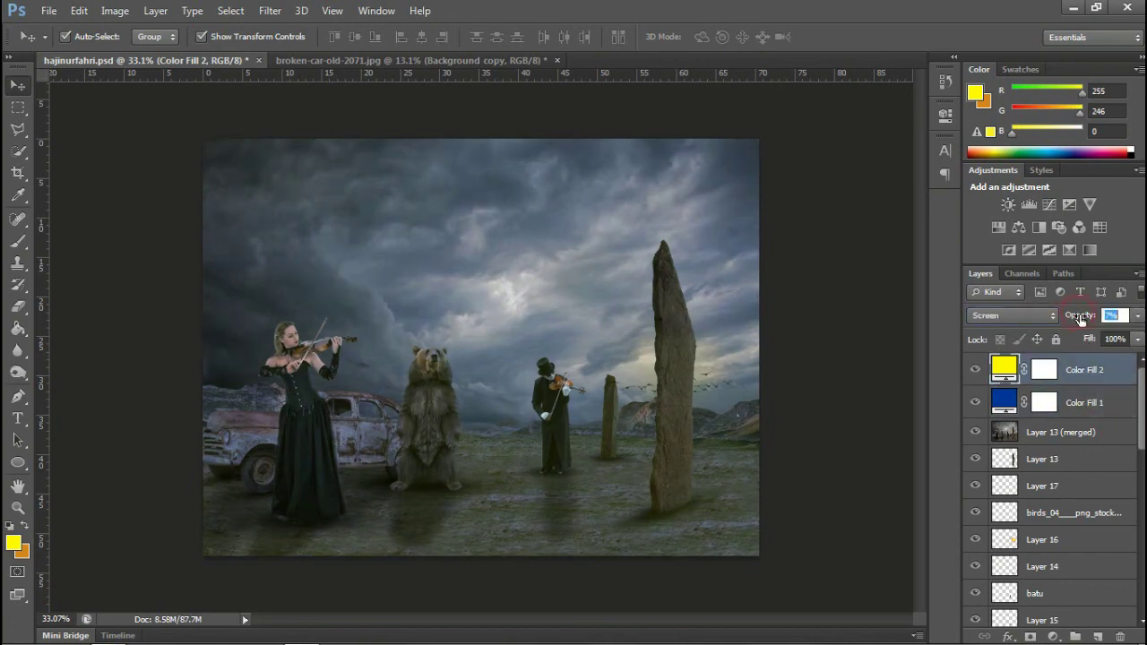
left_click_drag(1077, 317, 1079, 315)
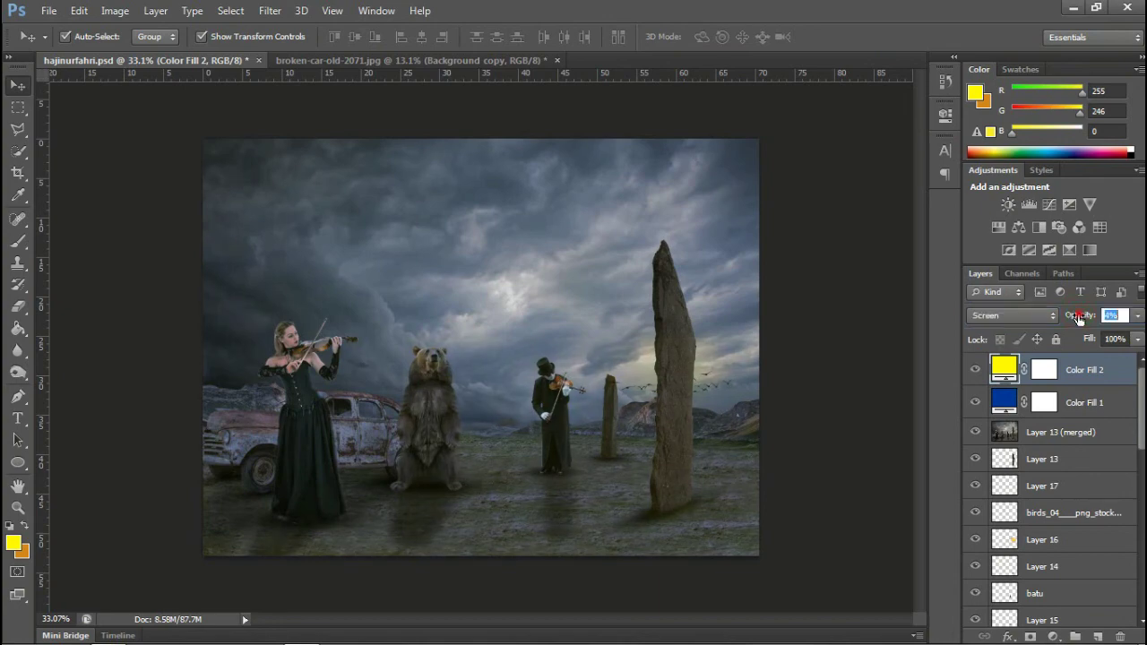
left_click(1084, 442, "shift")
key("ctrl+alt+e")
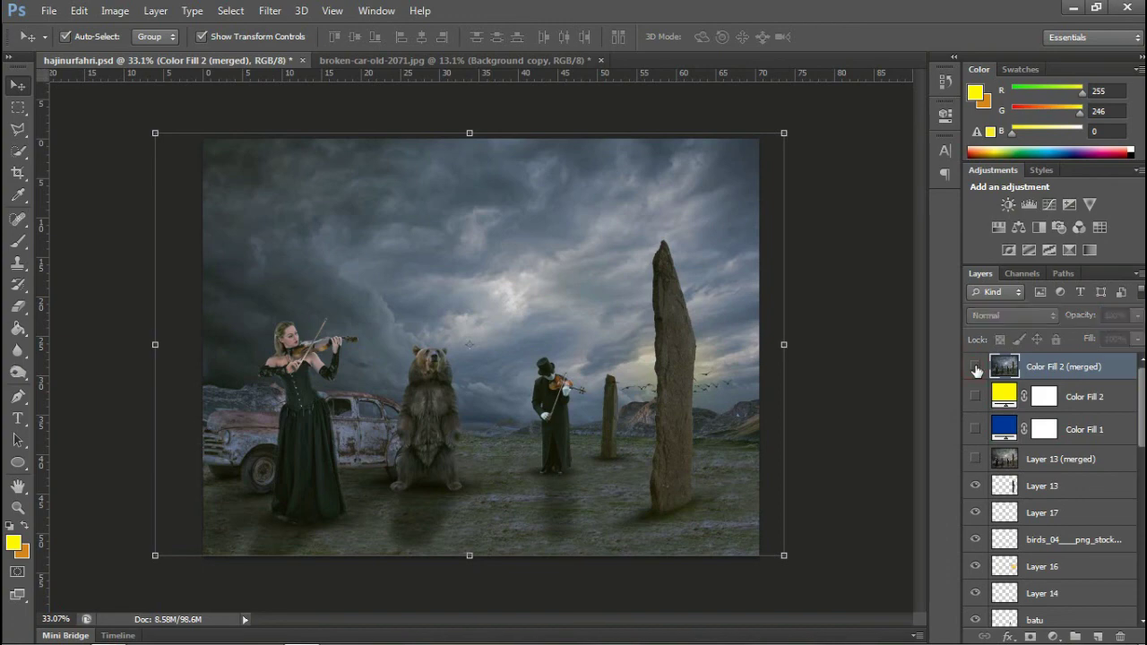
Move the placed signature logo to the bottom-right corner and scale it down small
left_click(975, 367)
left_click(975, 368)
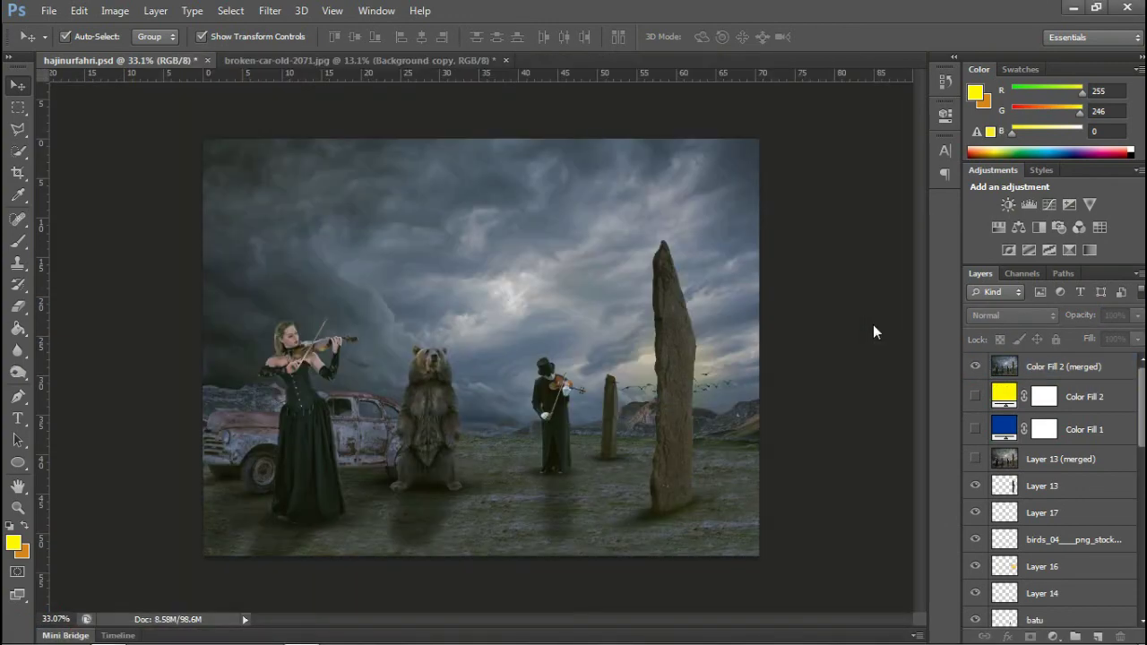
mouse_move(602, 439)
left_mouse_down()
mouse_move(606, 472)
mouse_move(731, 541)
left_mouse_up()
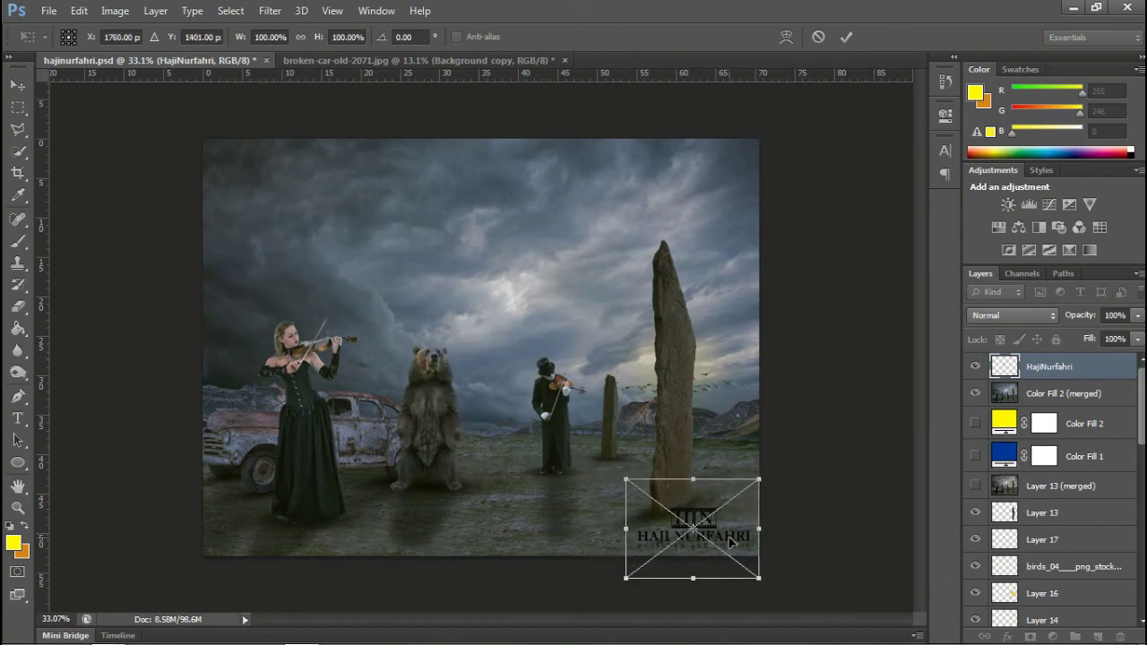
left_click_drag(626, 479, 672, 502)
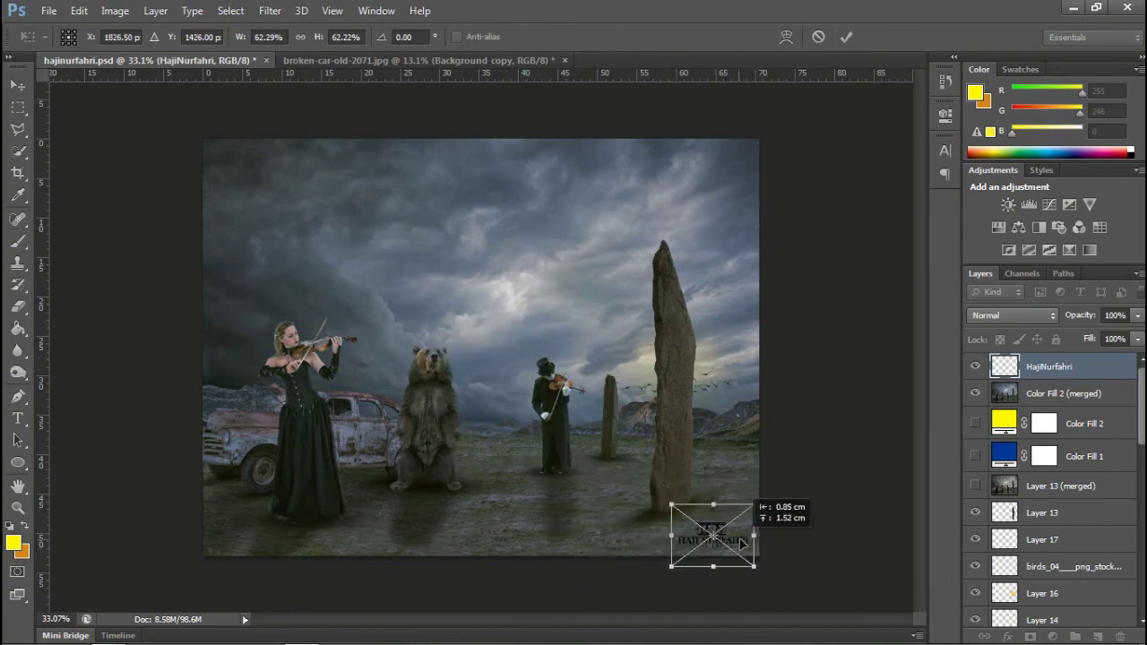
key("Return")
Tint the logo grey with a Color Overlay style and nudge it into the corner
double_click(1090, 366)
left_click(530, 404)
left_click(834, 259)
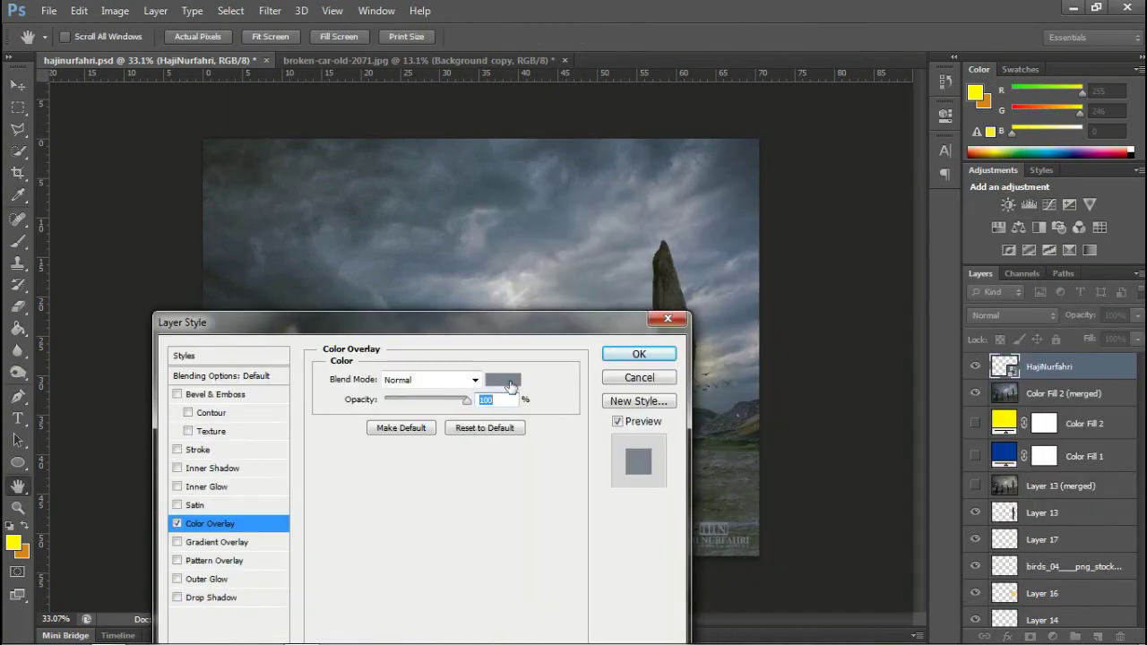
left_click(653, 353)
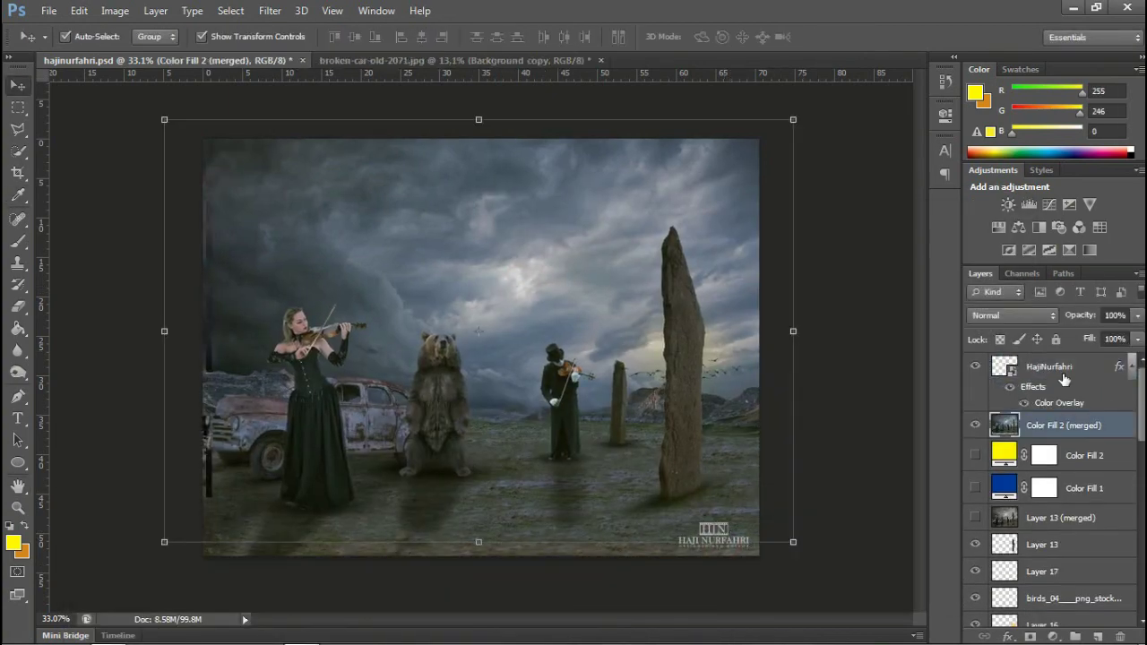
left_click_drag(721, 536, 722, 518)
left_click(857, 473)
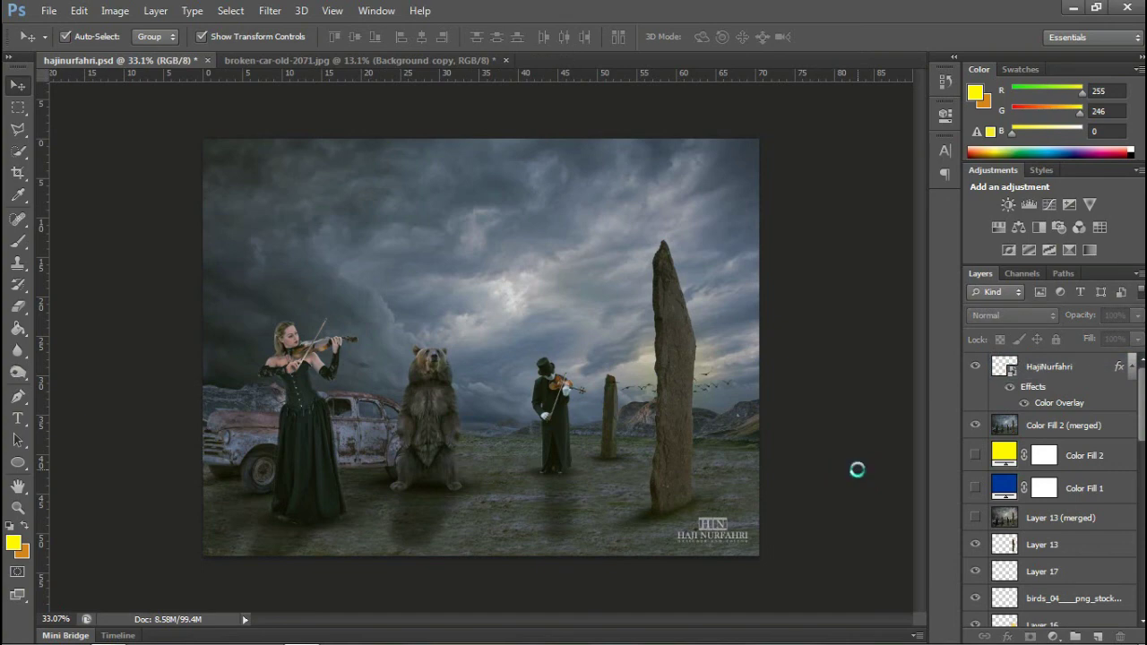